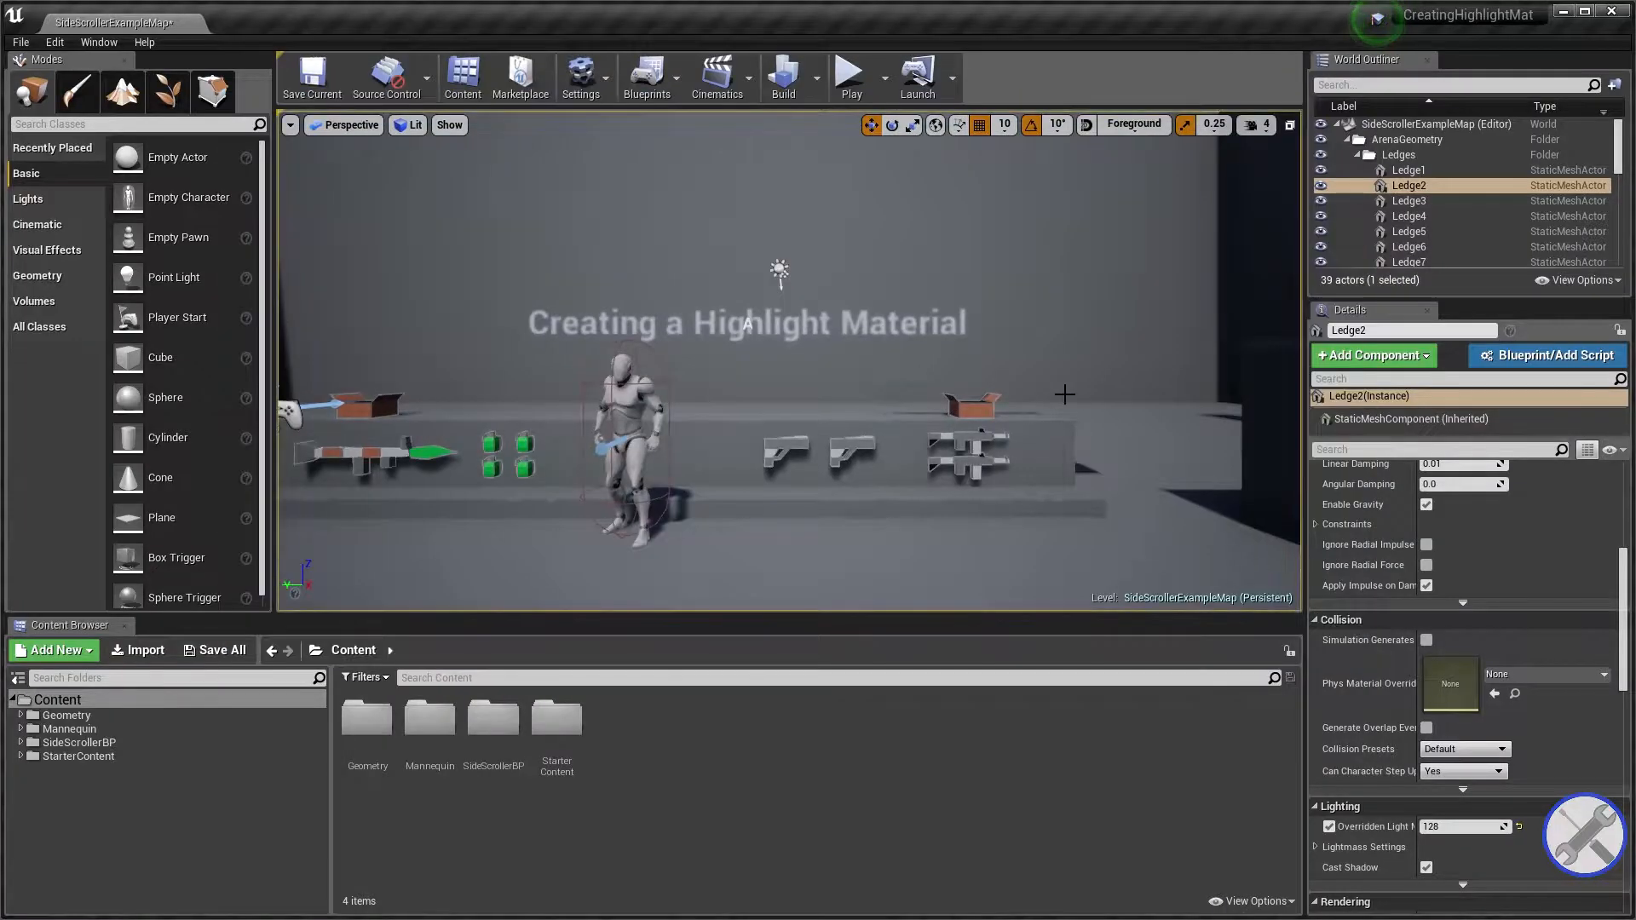
Play-test the level full screen, running and jumping the character past the wall props, and return to the normal editor layout.
click(852, 77)
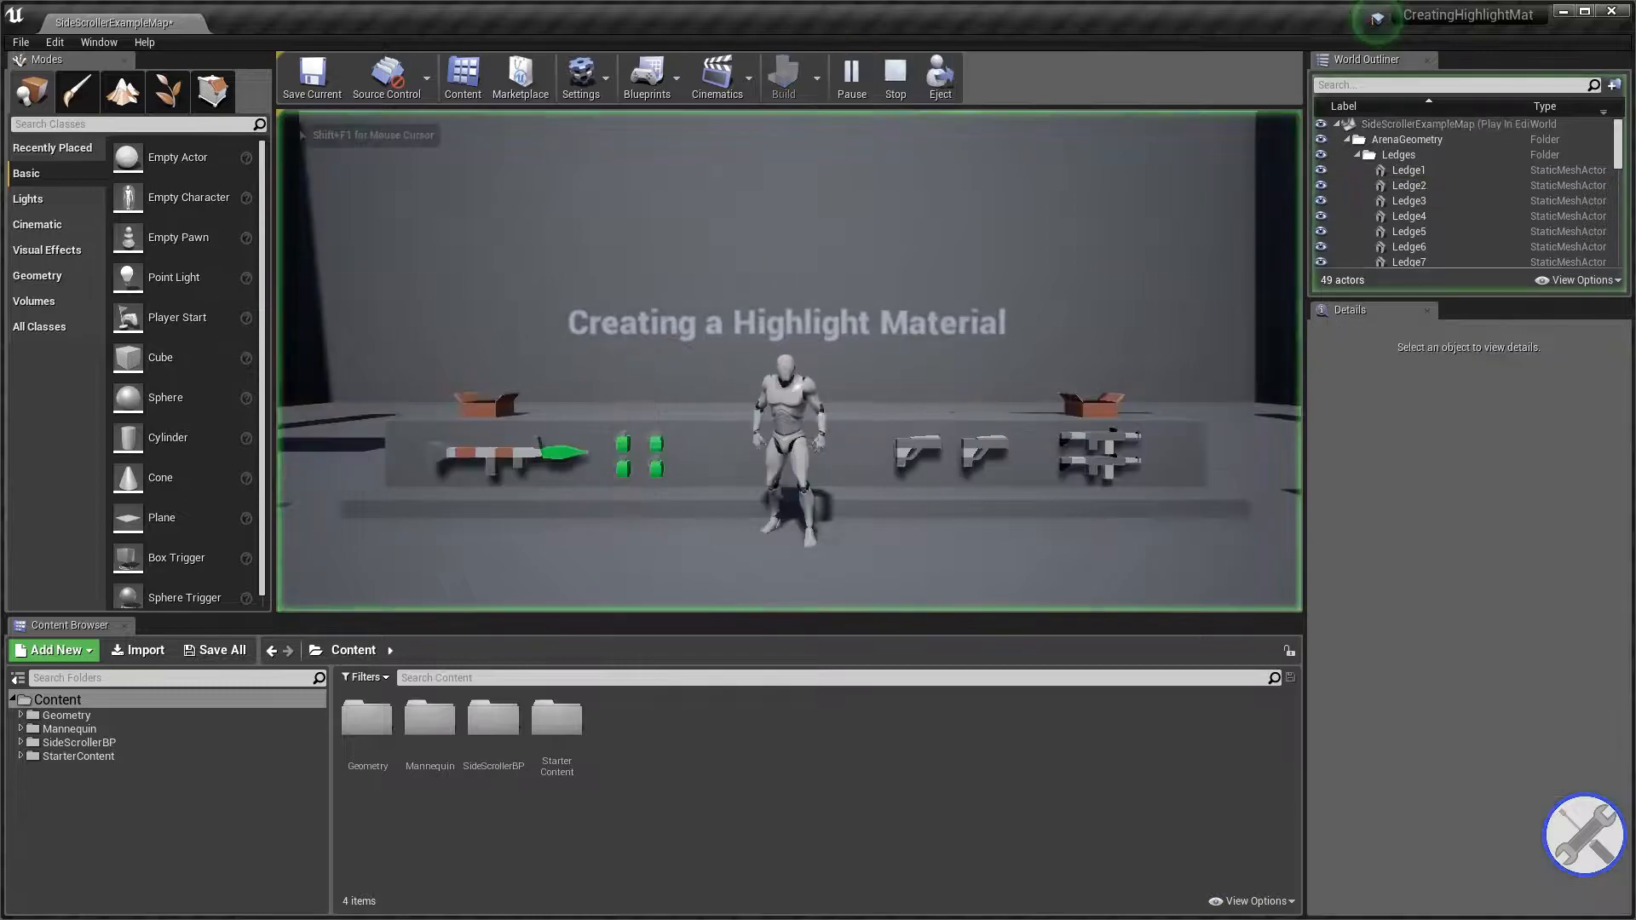
key(F11)
key(d)
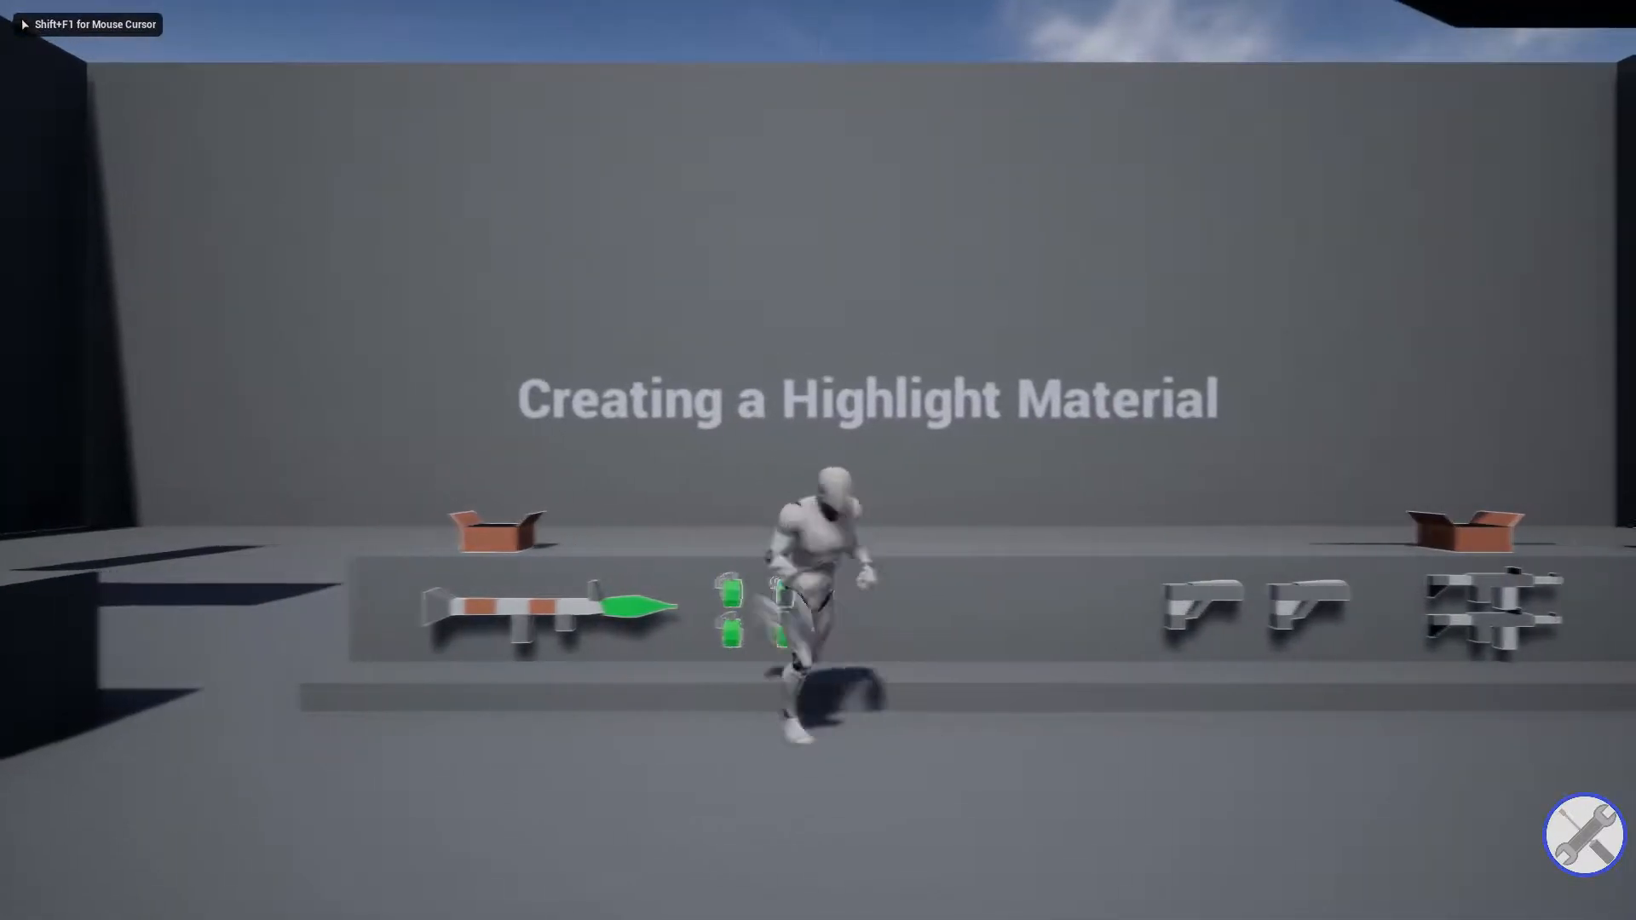
key(a)
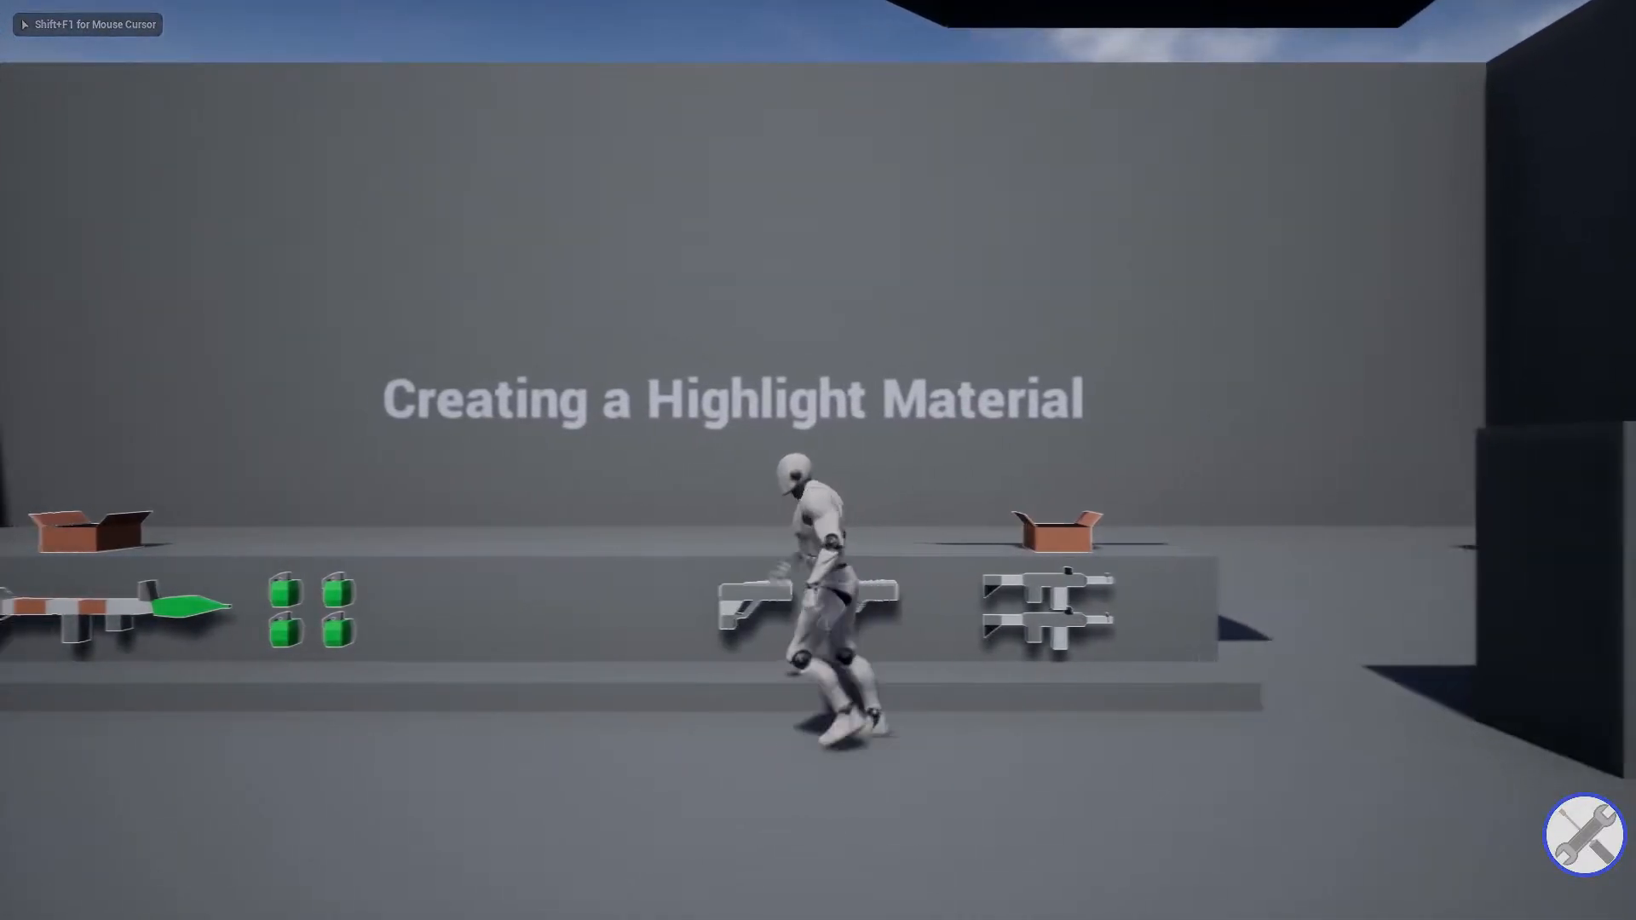
key(space)
key(d)
key(space)
key(a)
key(d)
key(a)
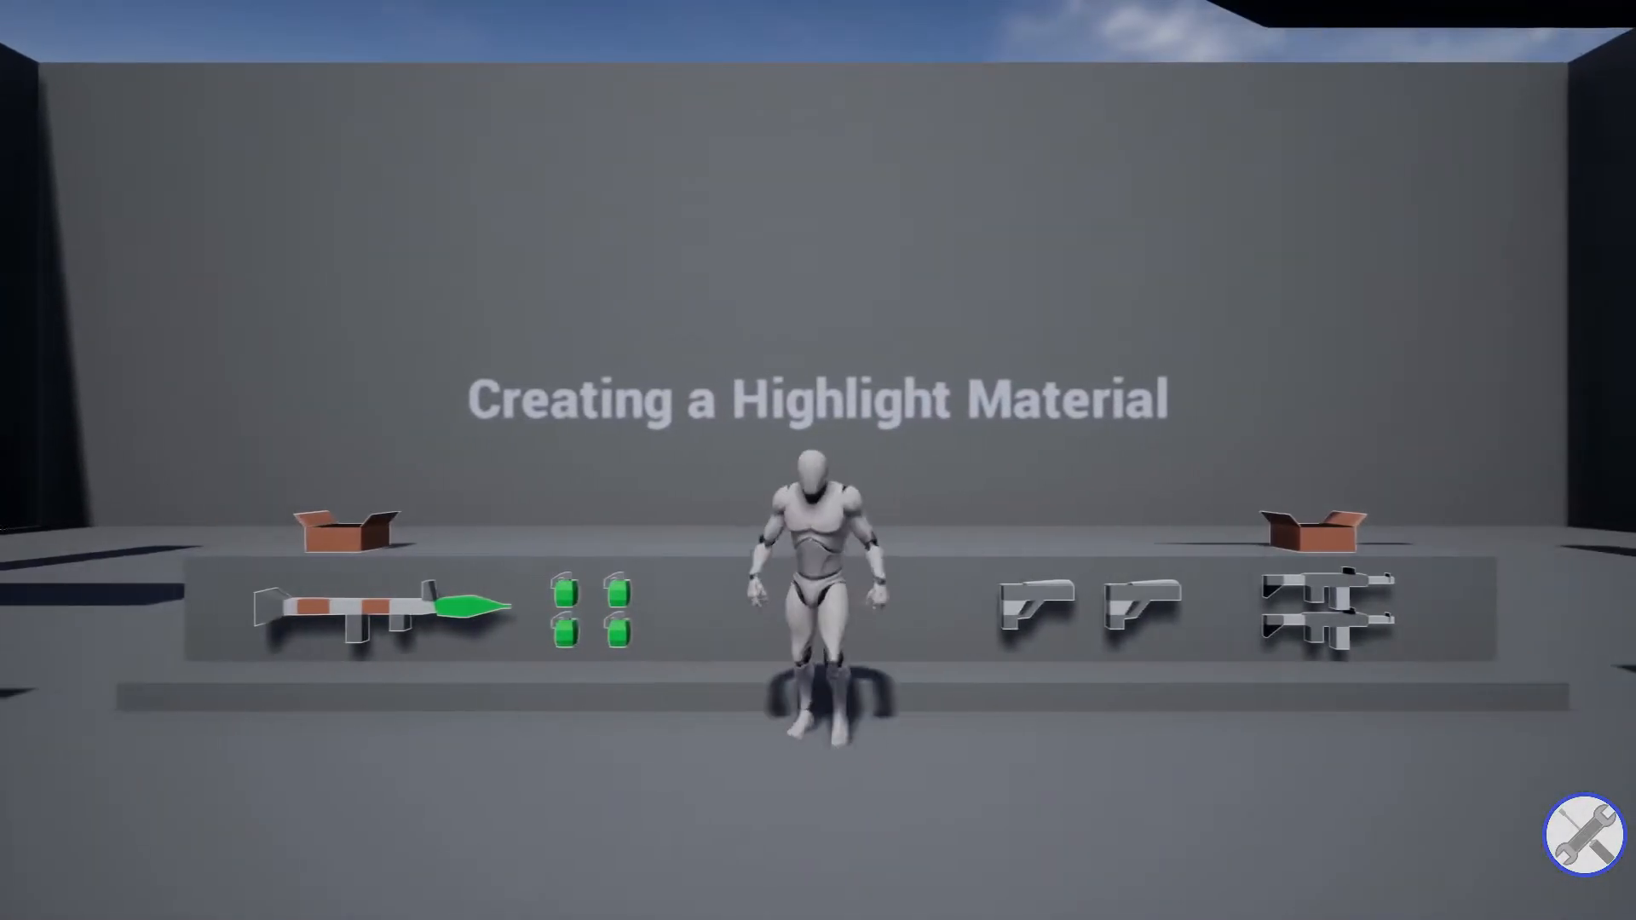
key(Escape)
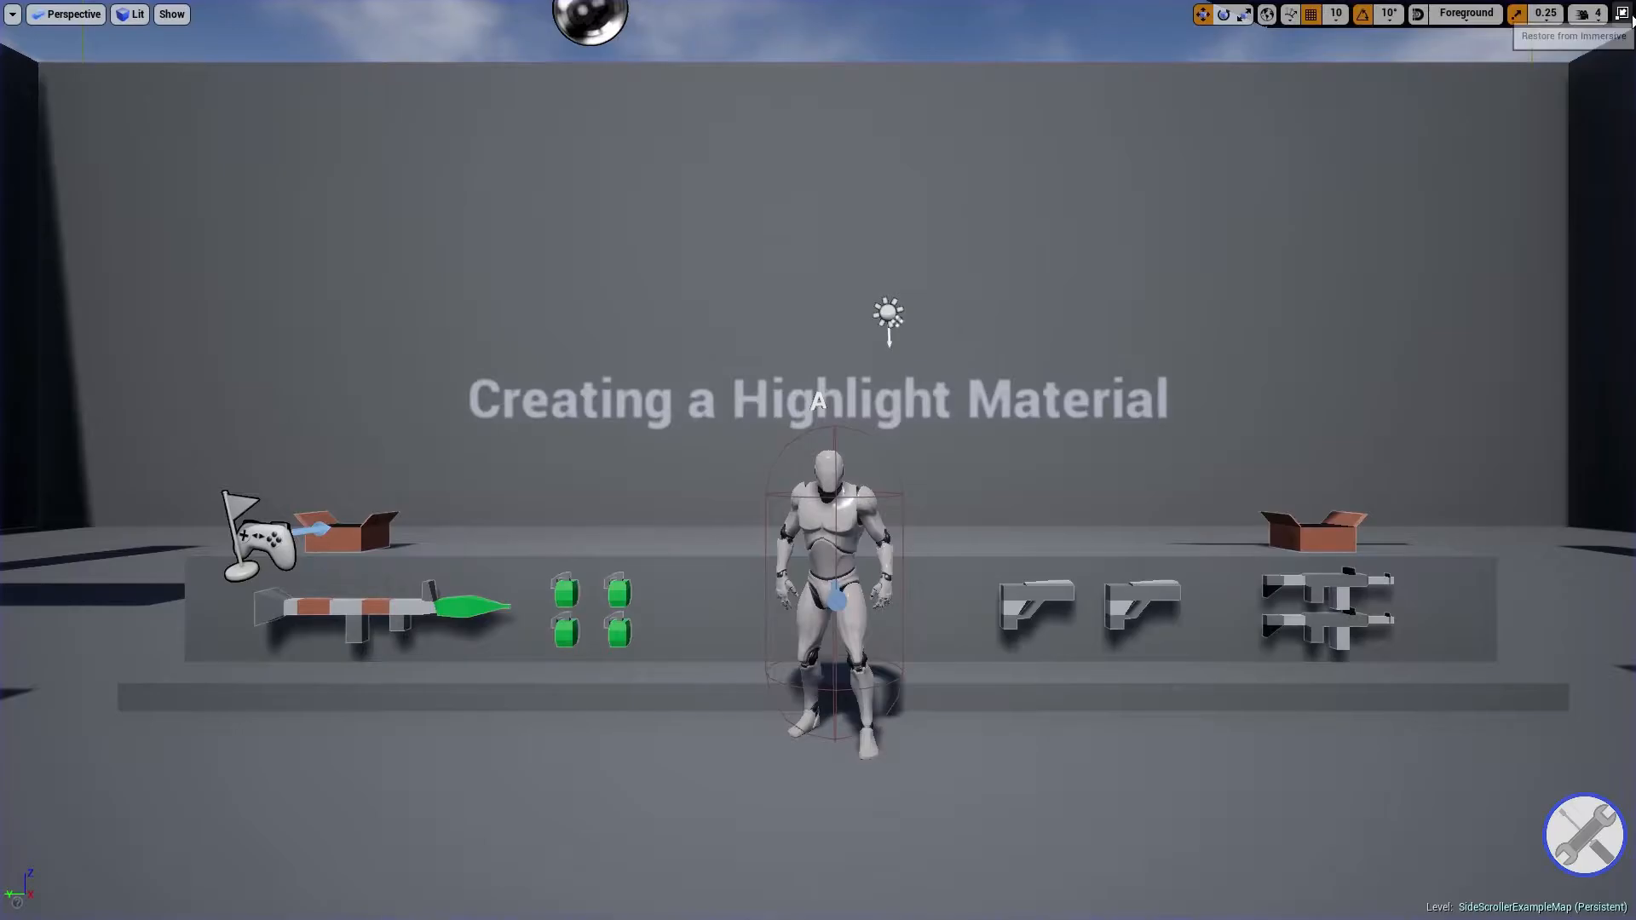
key(F11)
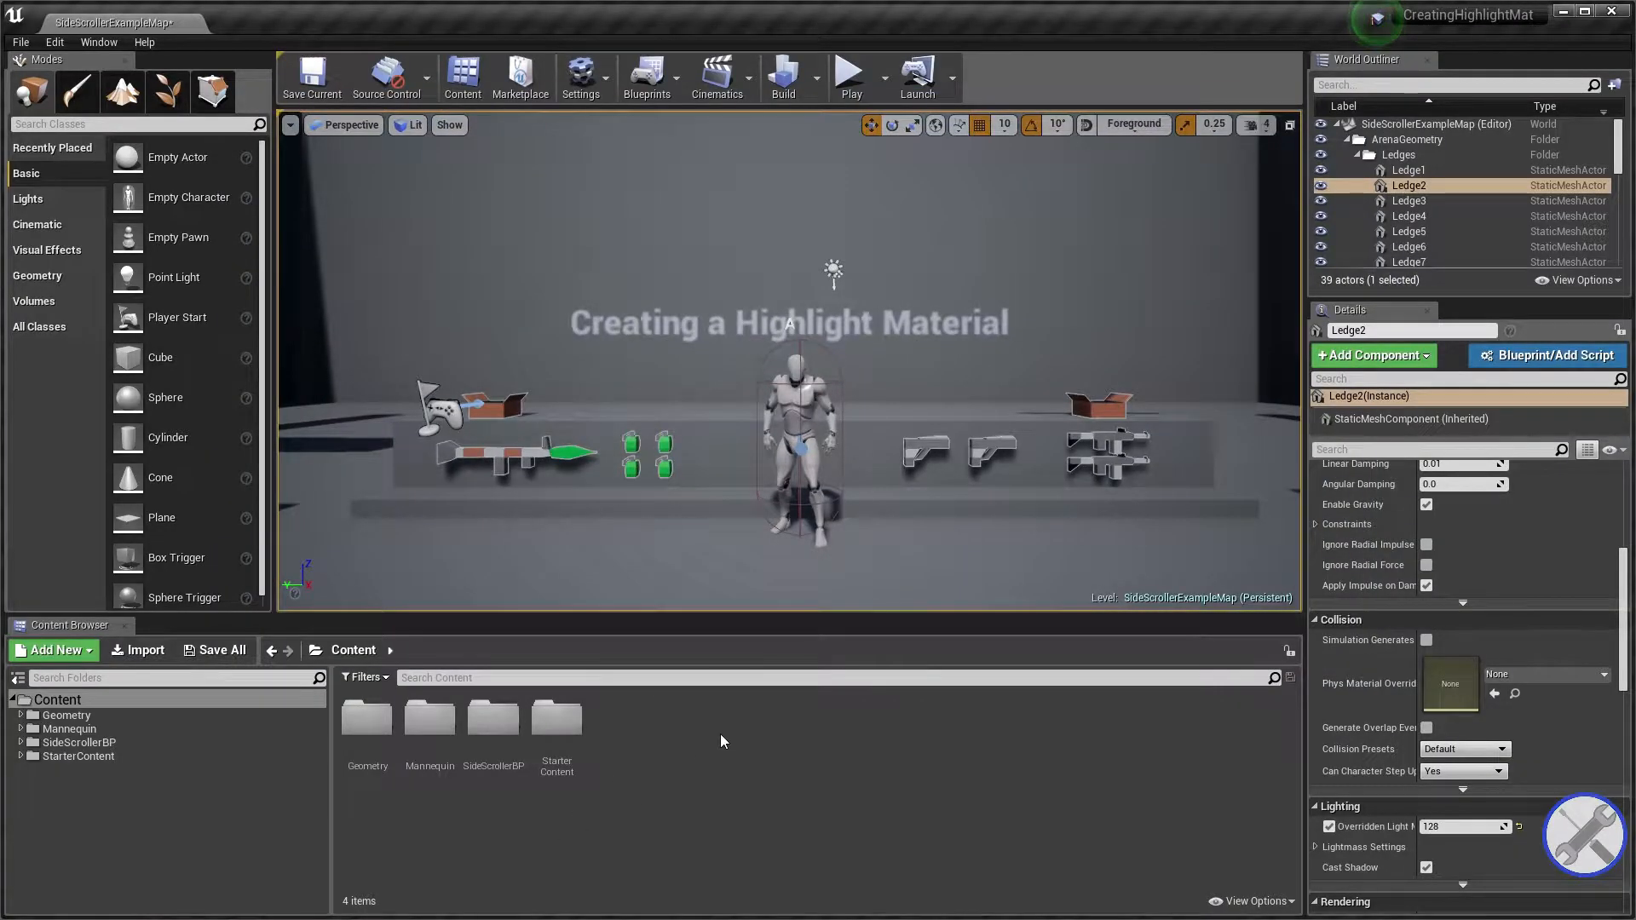
Create a material named Highlight in the Content folder and open it for editing.
right_click(698, 730)
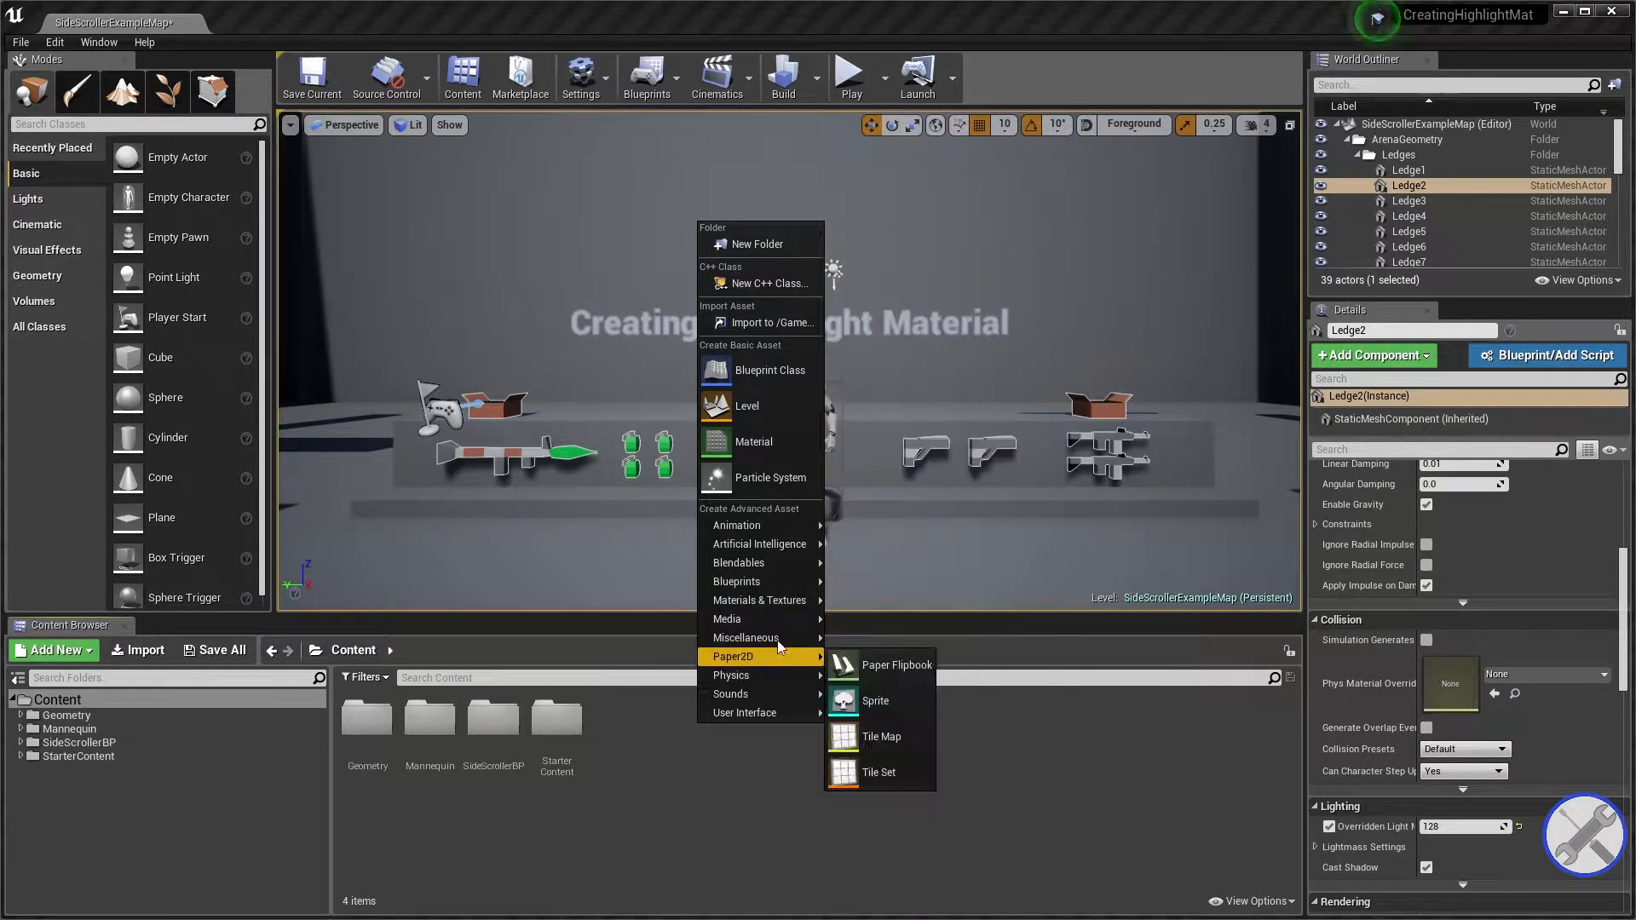
mouse_move(822, 604)
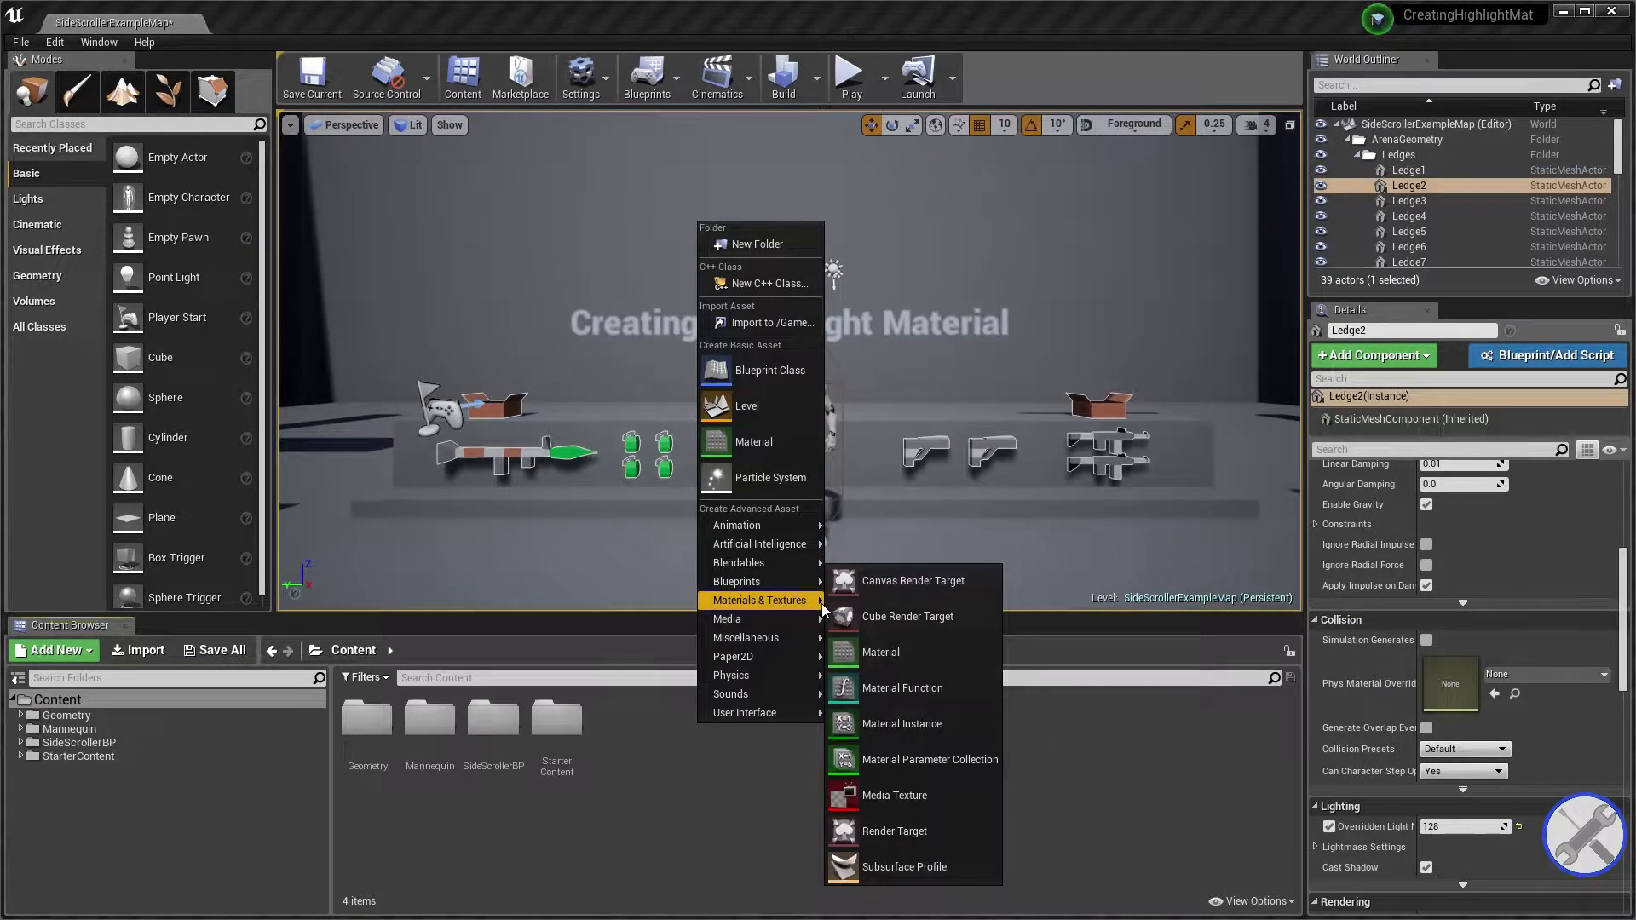
click(879, 660)
text(Highlight)
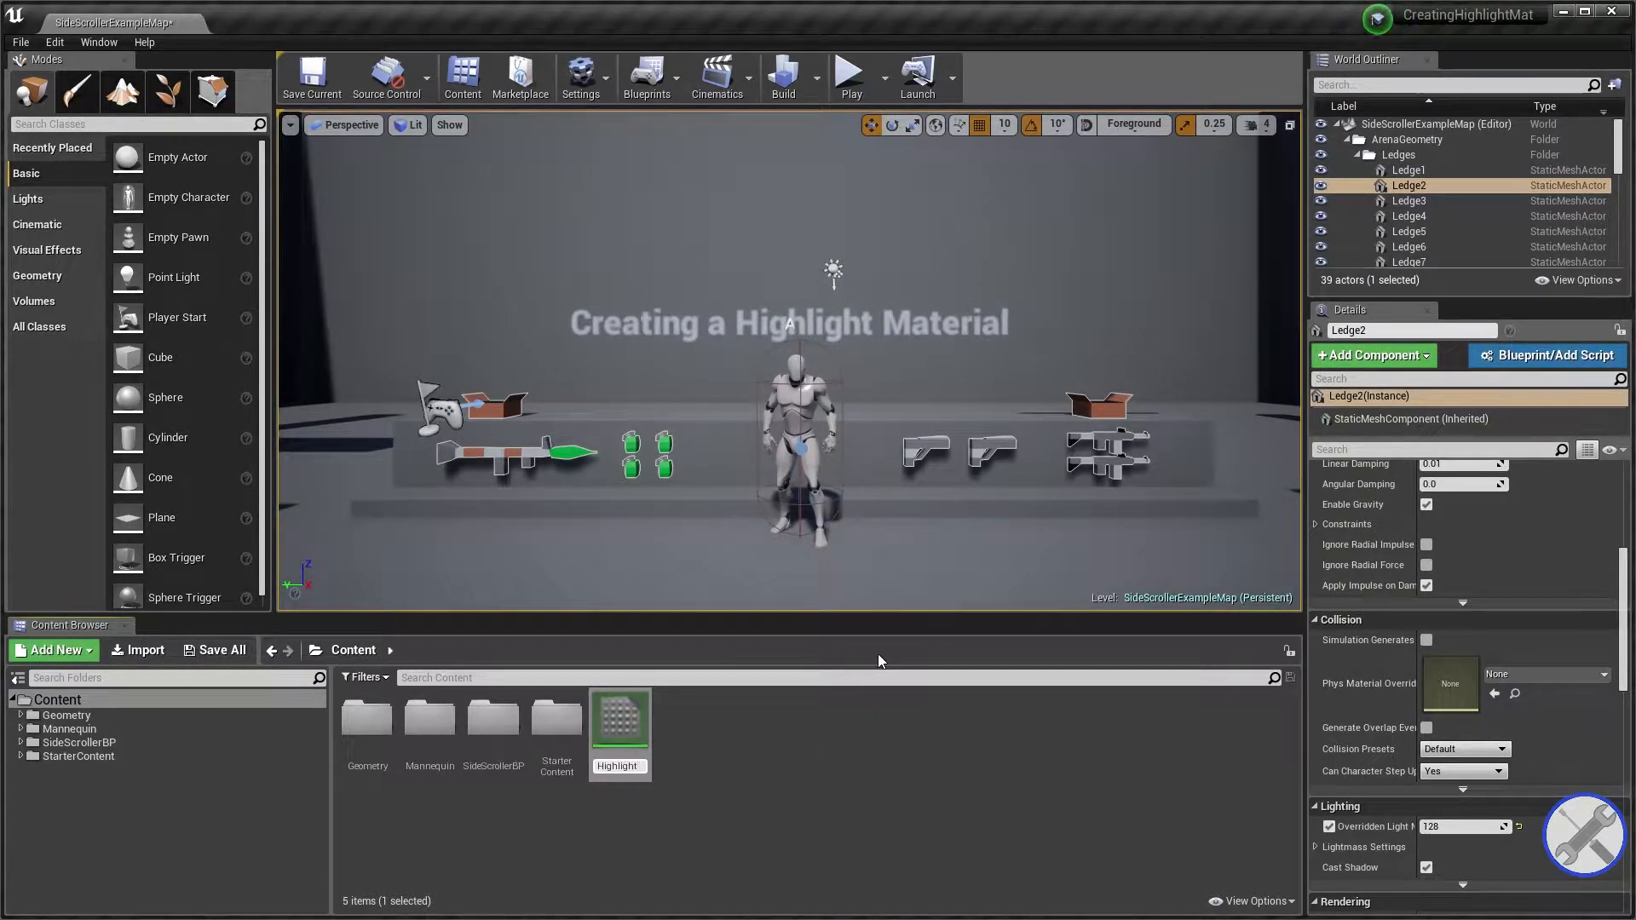
key(Return)
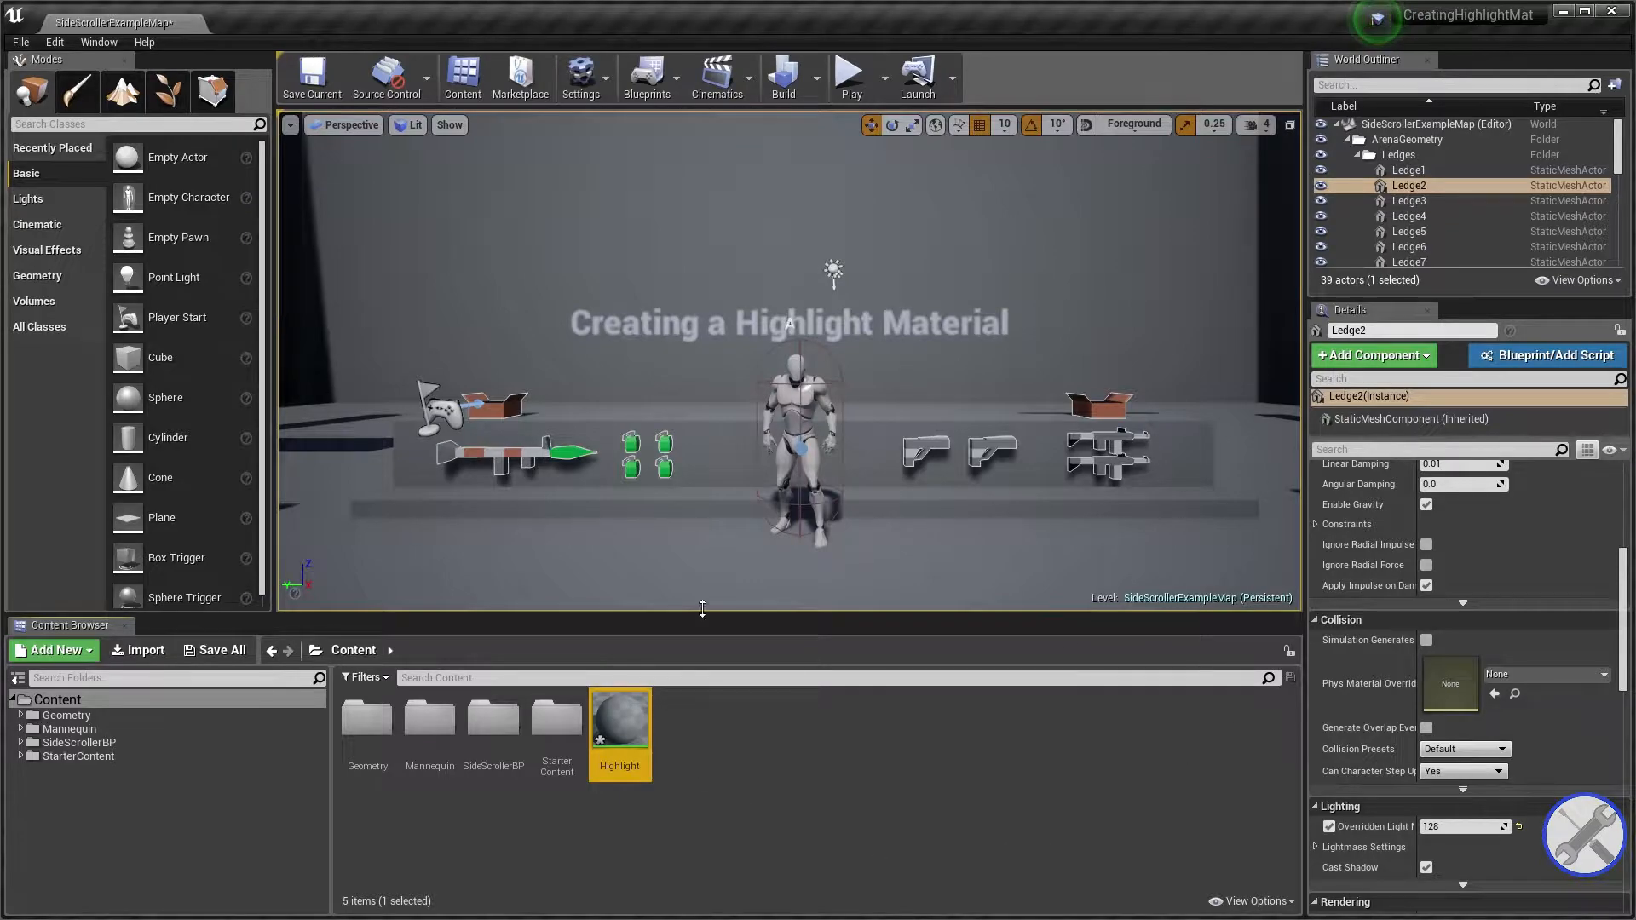
double_click(619, 715)
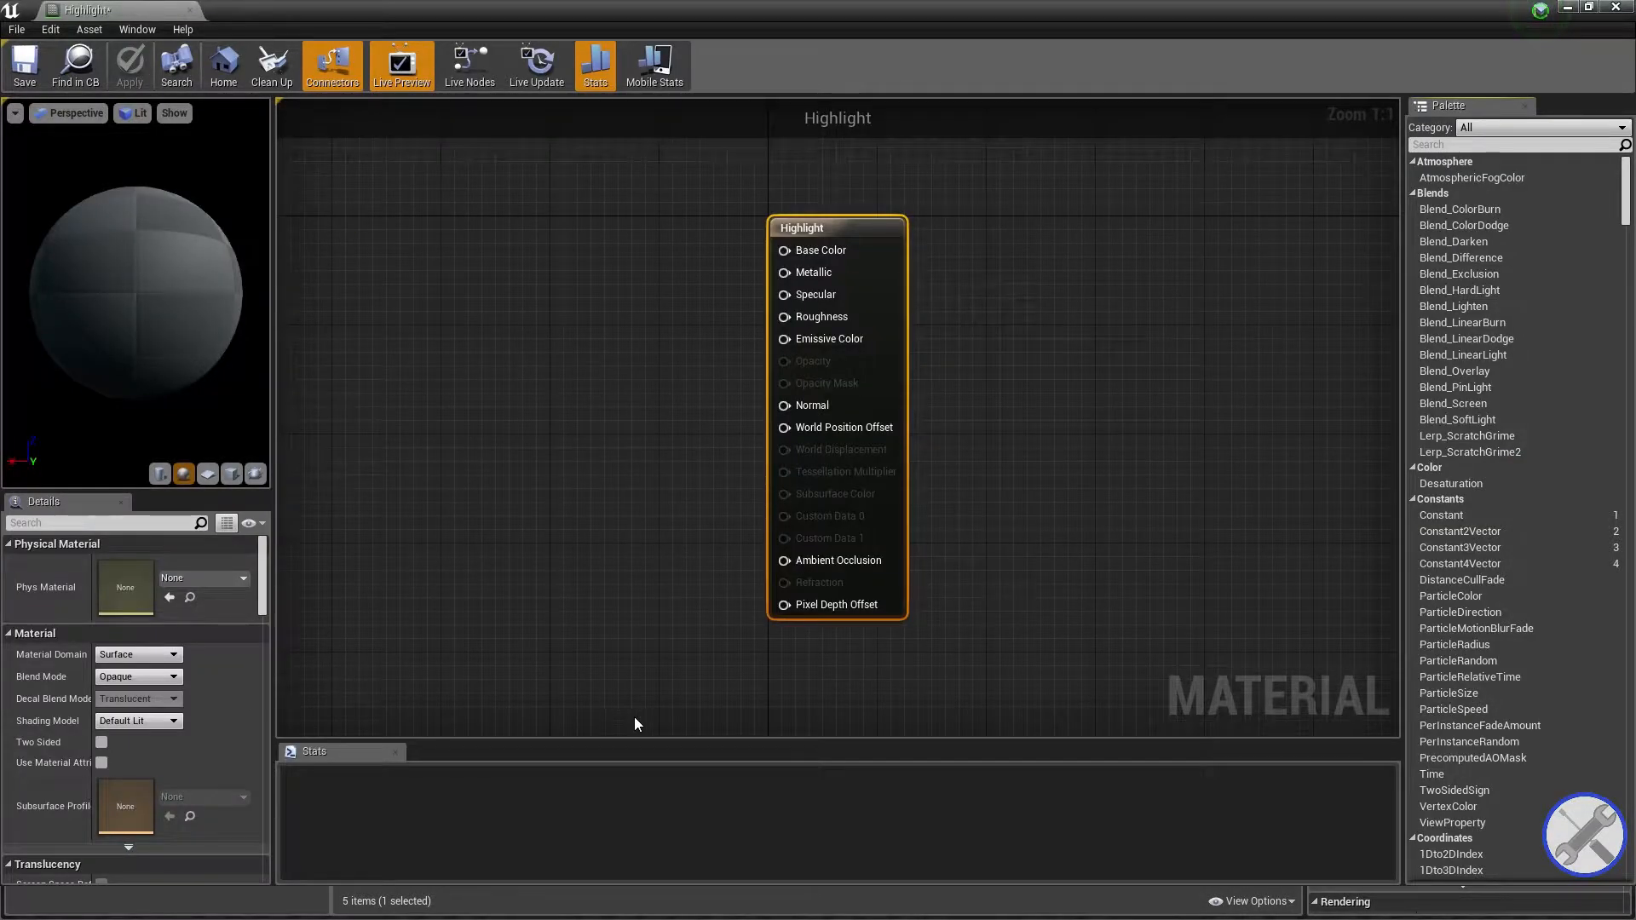
Set the material's domain to Post Process and its blendable location to Before Translucency.
right_drag(537, 408, 798, 311)
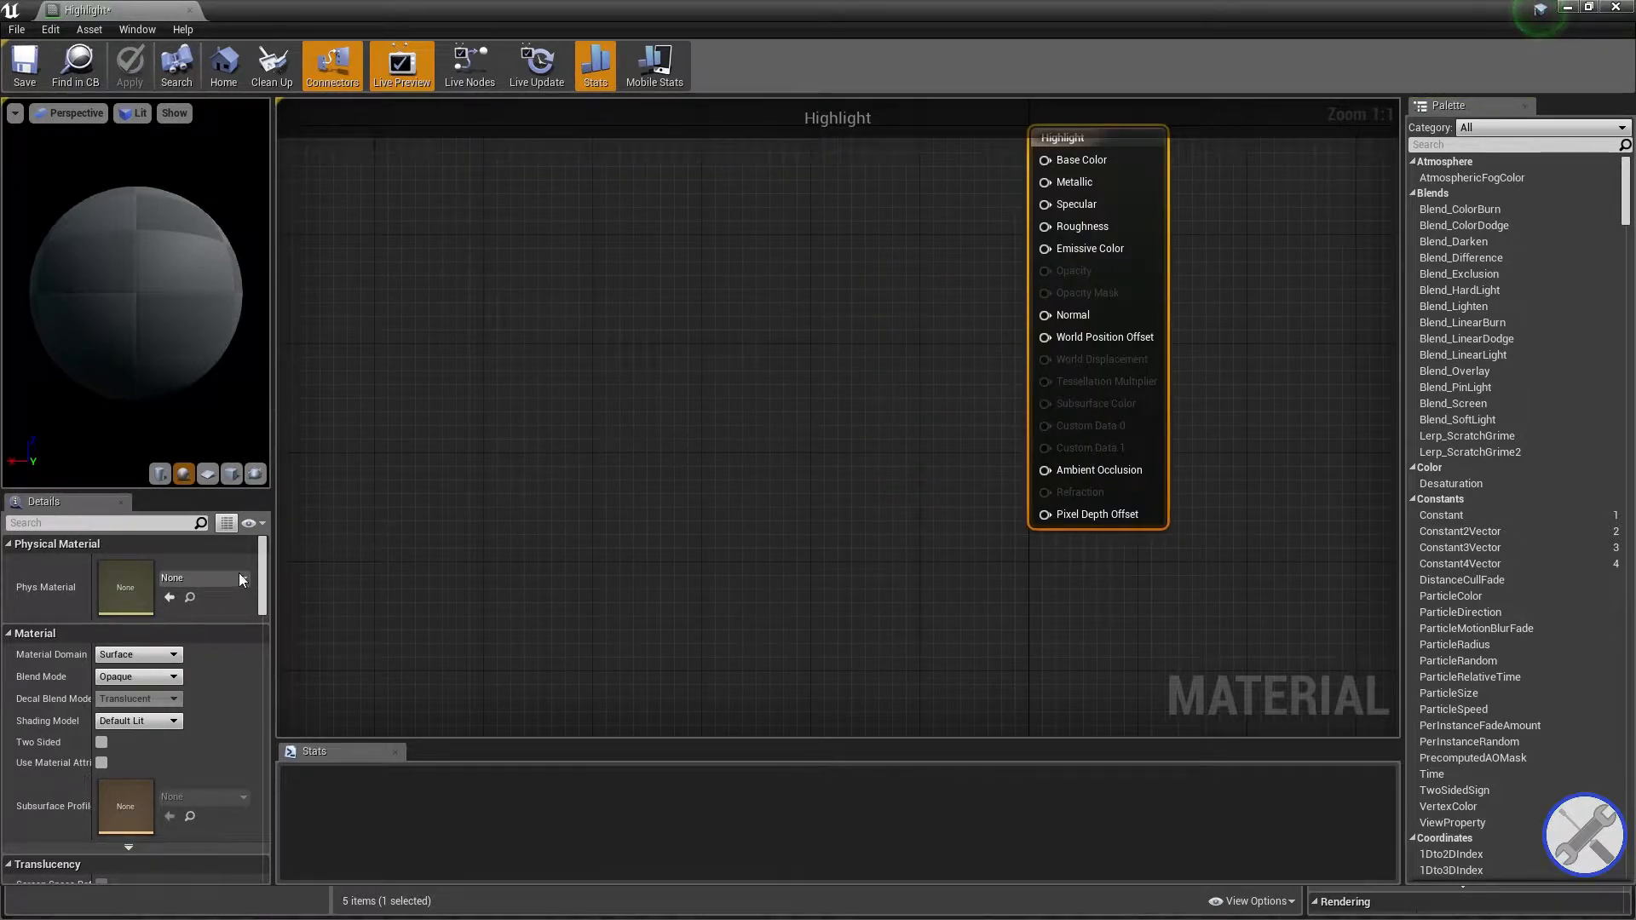
click(134, 658)
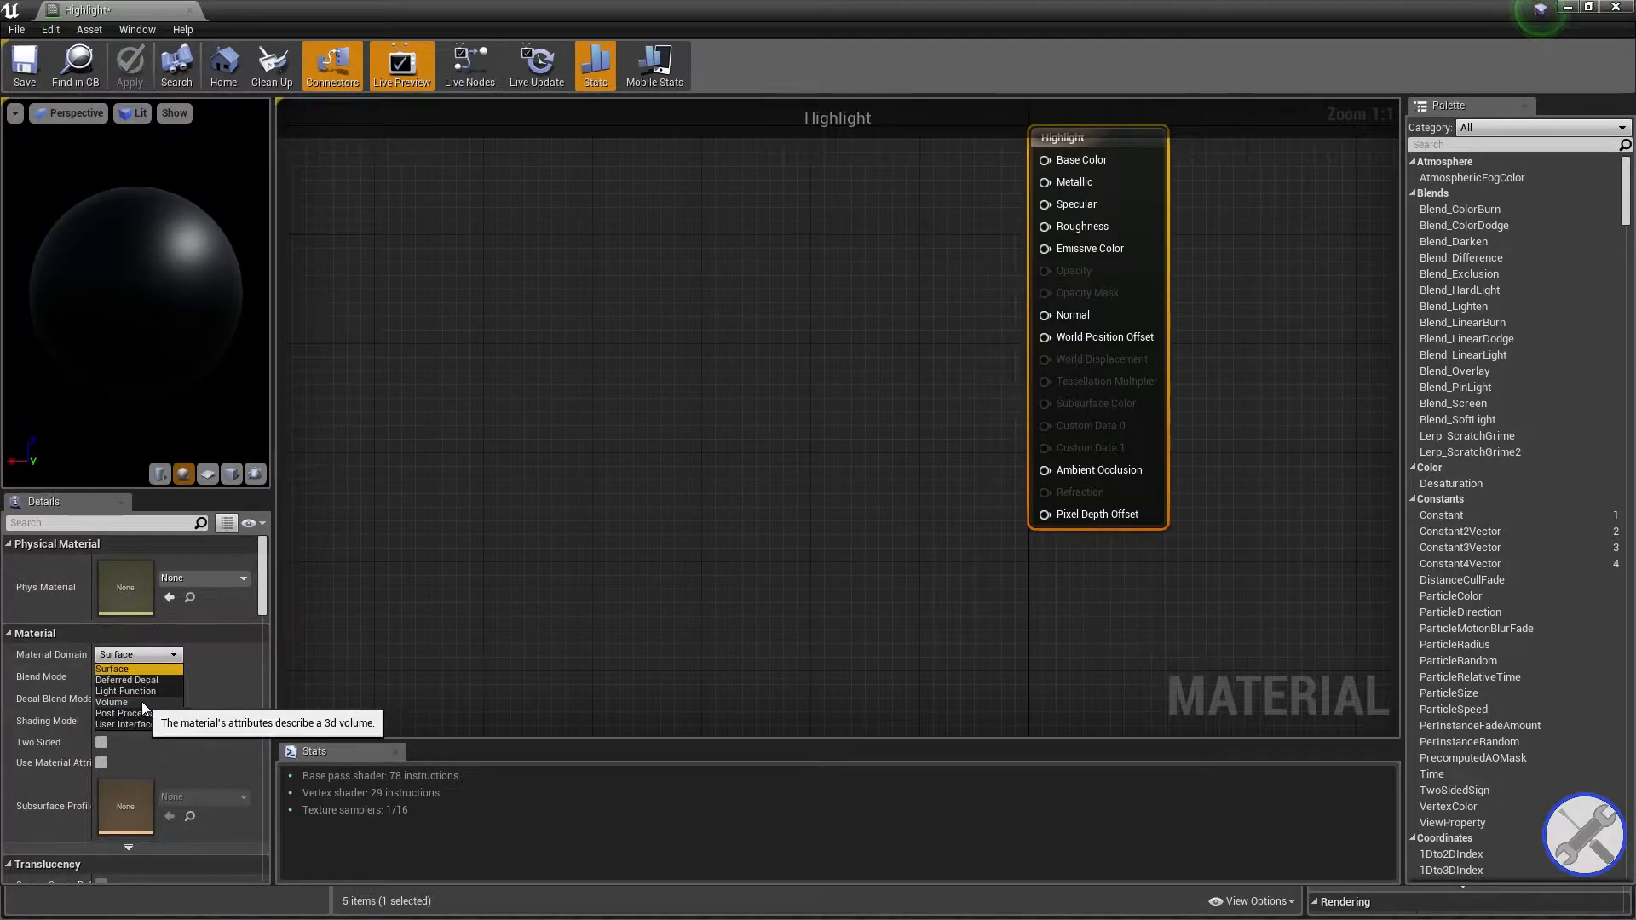
key(Escape)
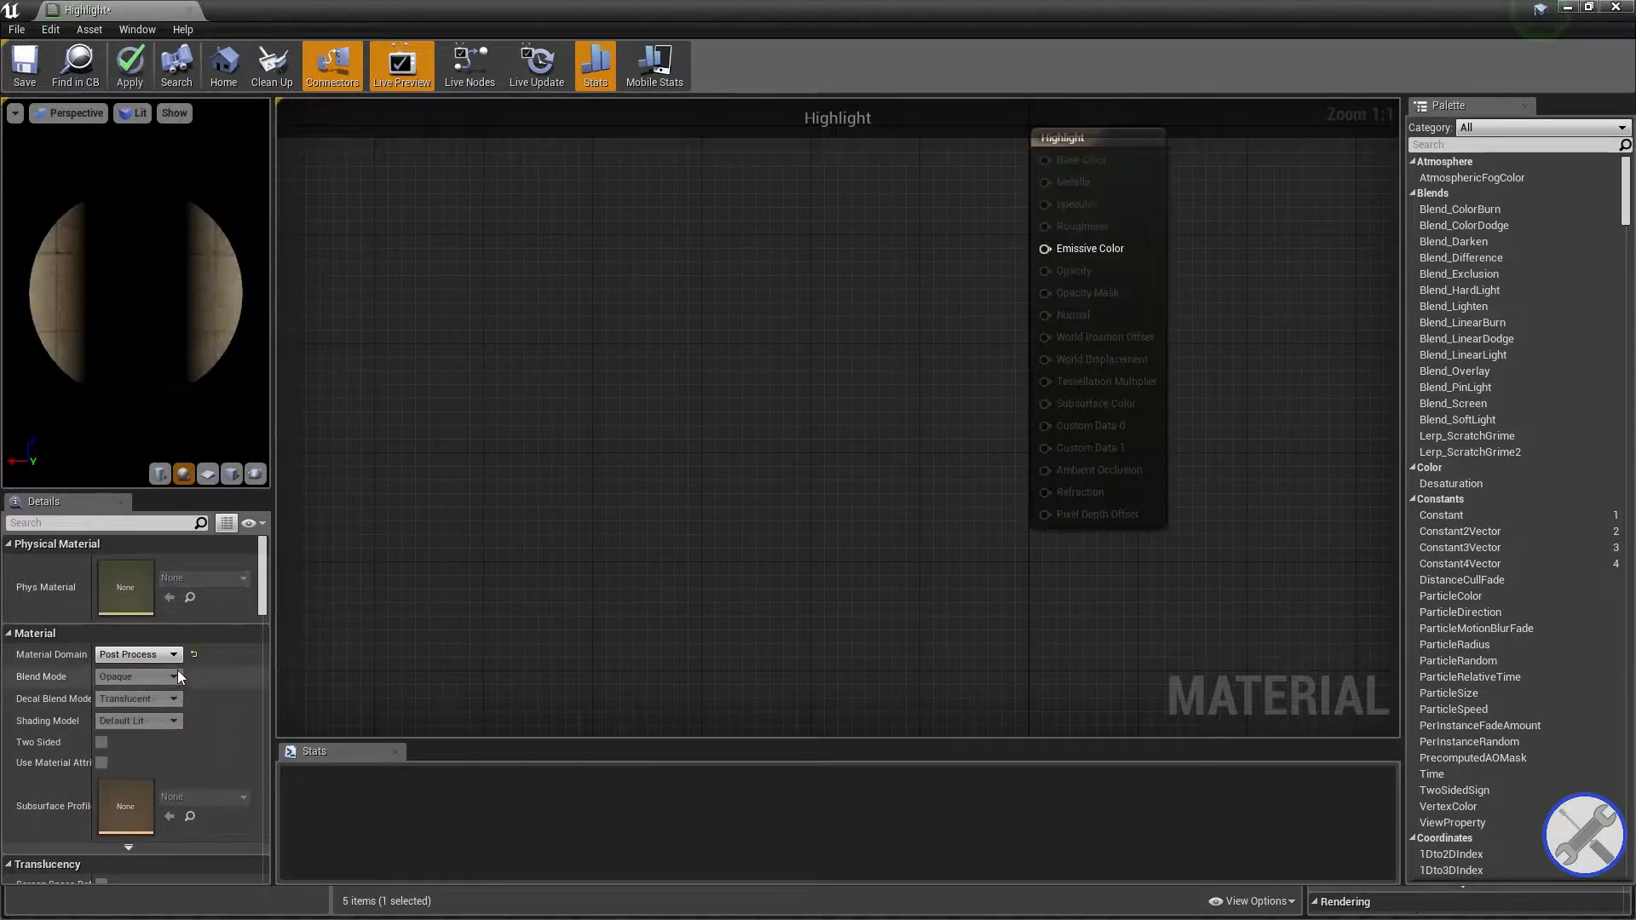
scroll(182, 669, down, 5)
scroll(185, 677, down, 10)
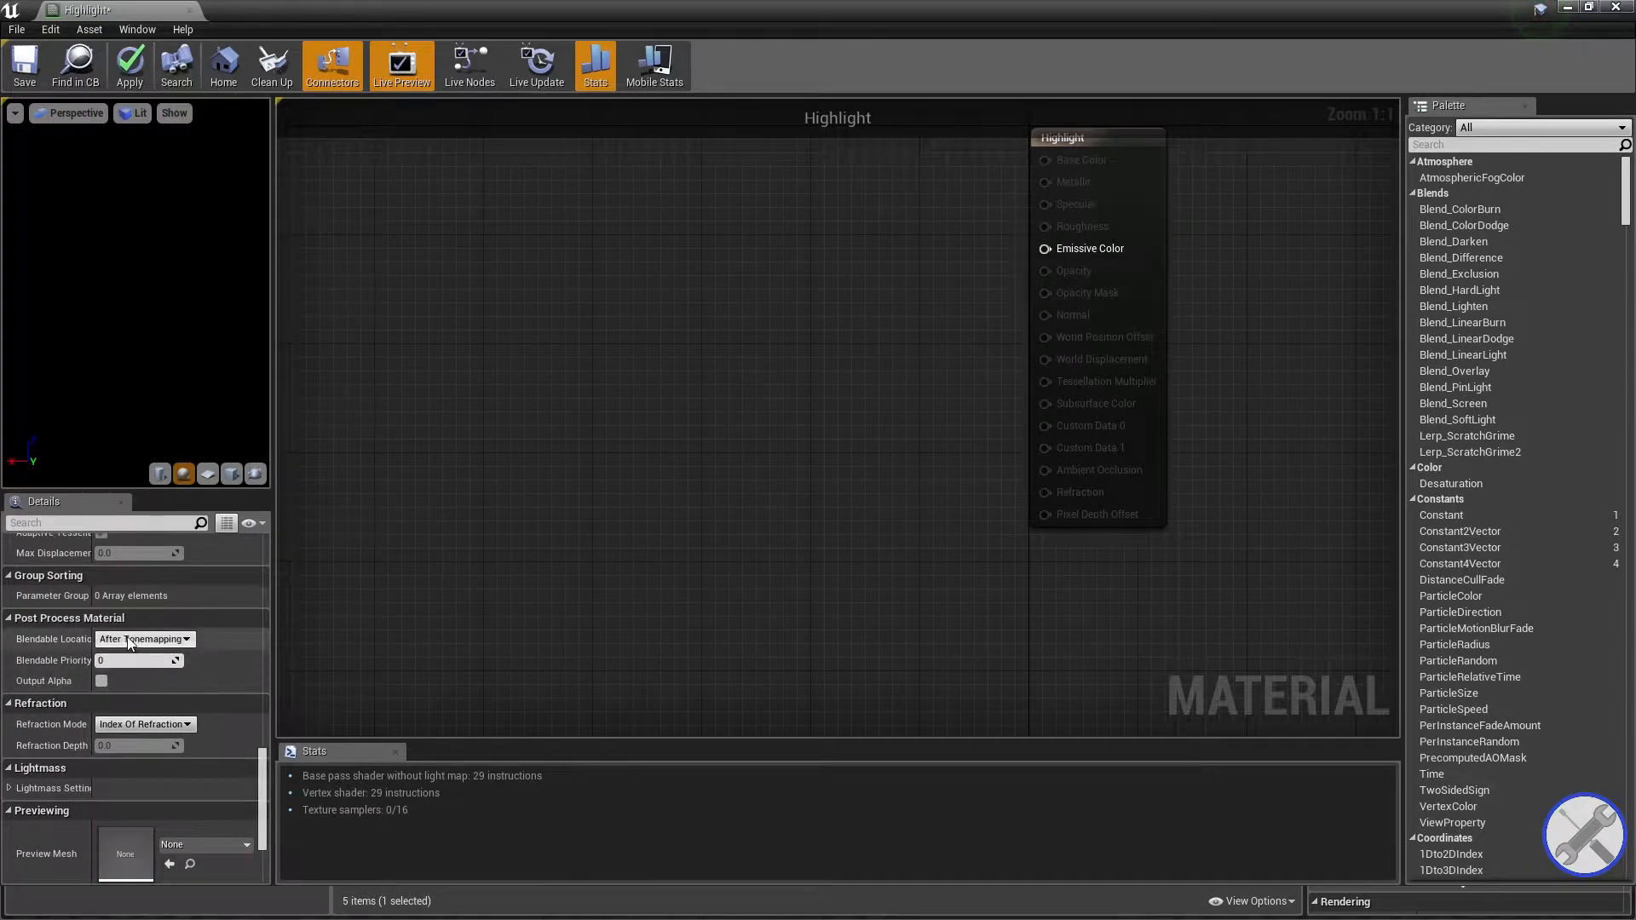
click(127, 641)
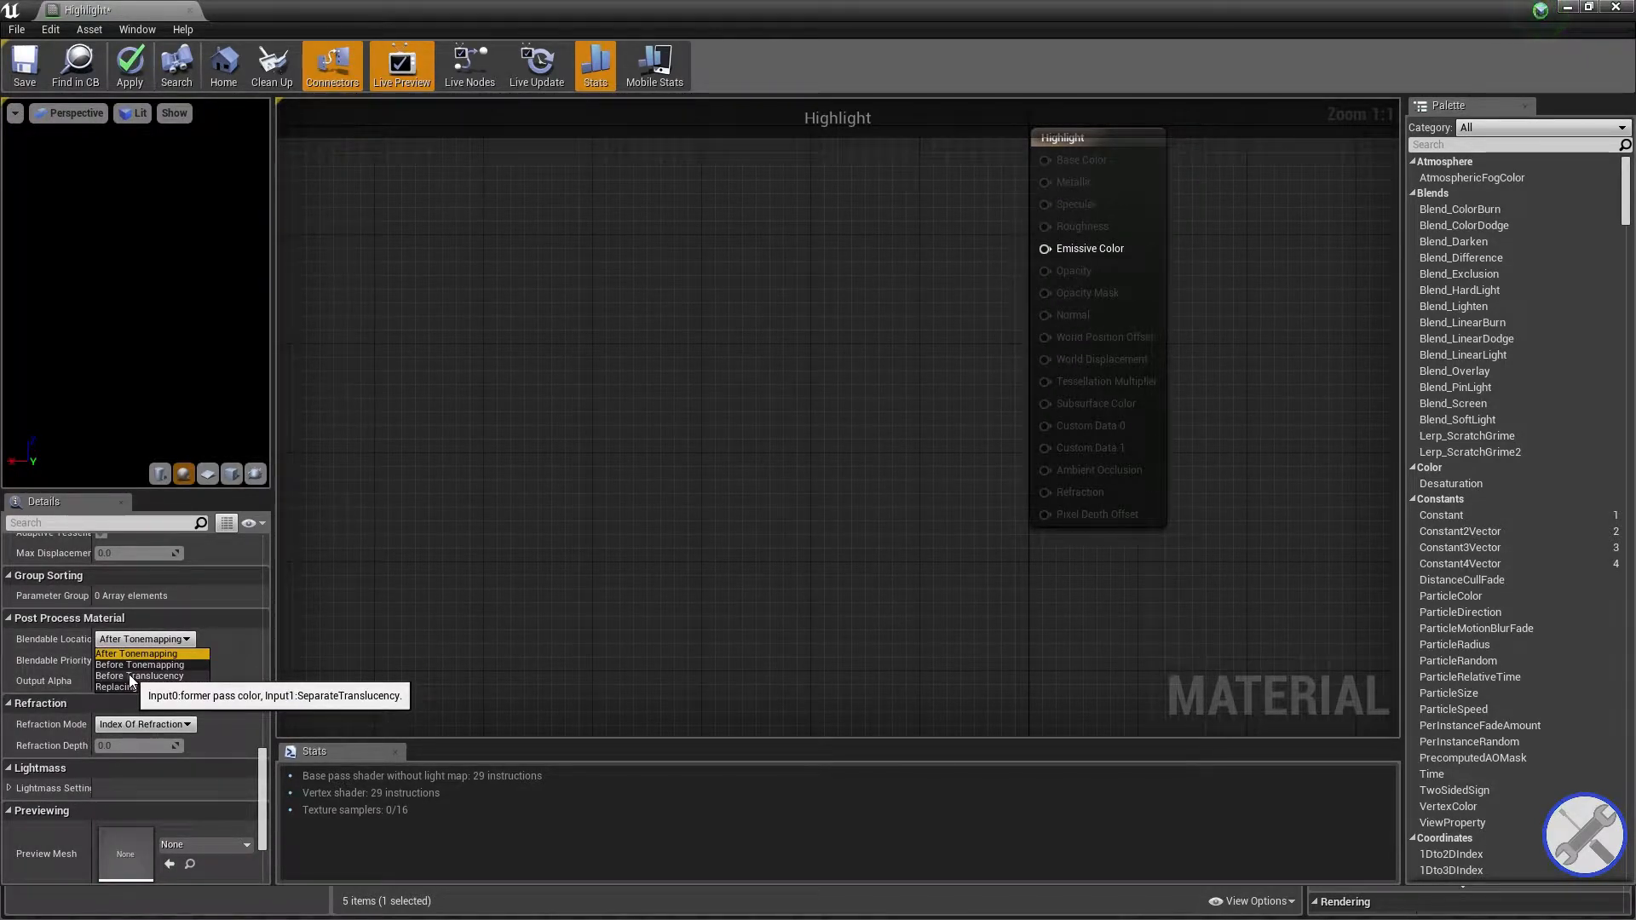
click(132, 677)
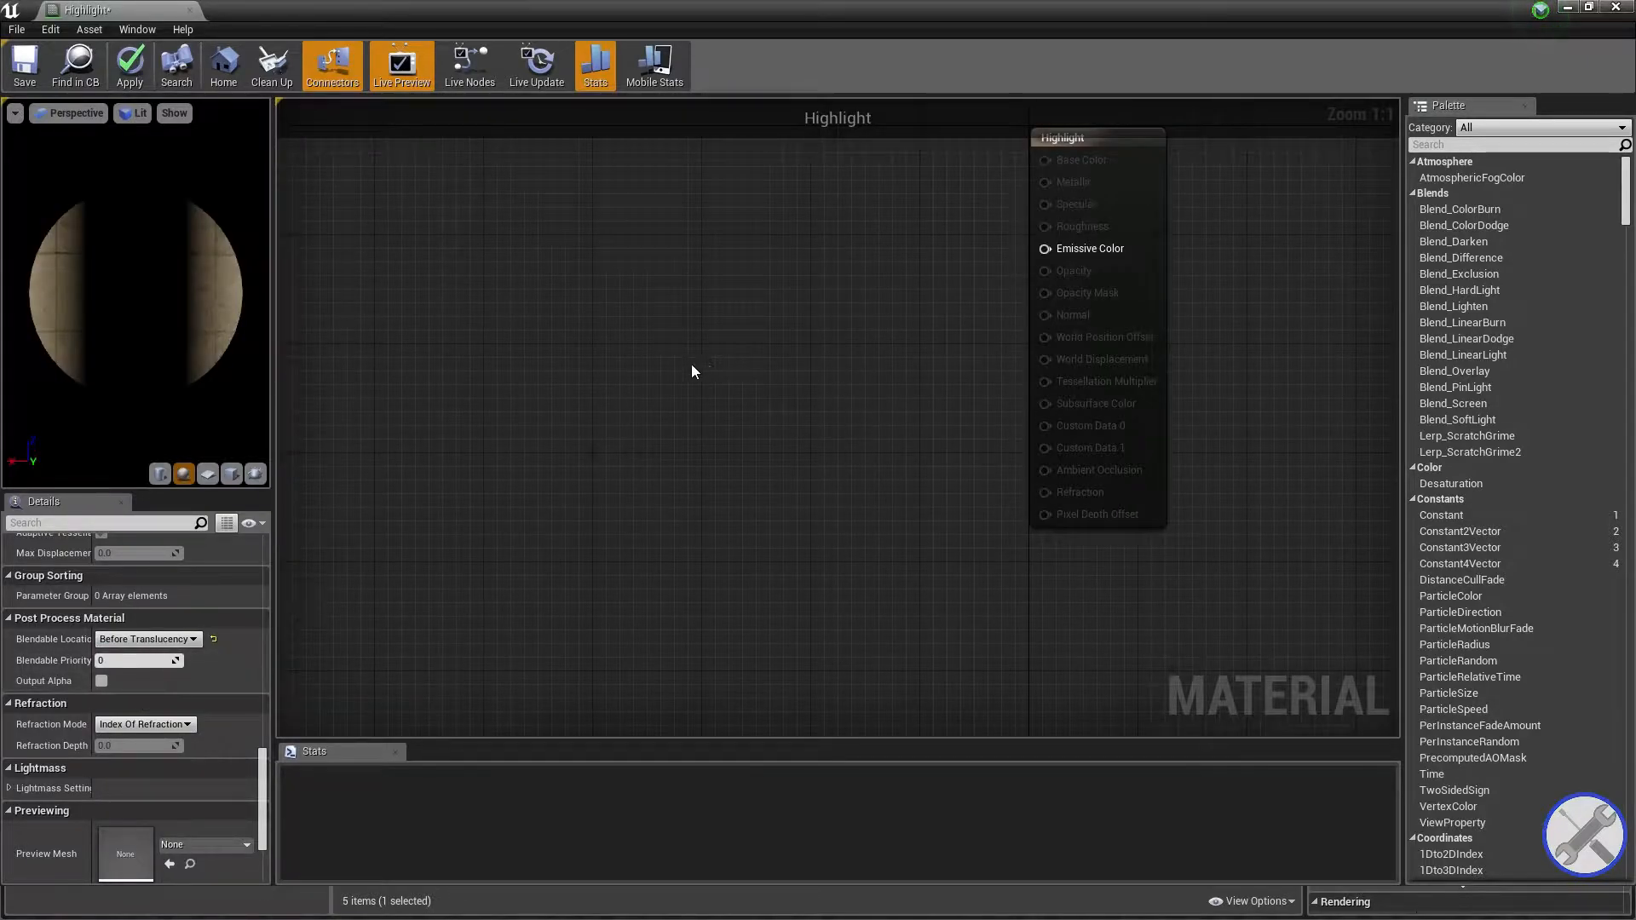
Add a ViewSize node in the empty graph area well before the Highlight output node.
right_drag(697, 368, 842, 497)
scroll(835, 469, down, 4)
right_drag(720, 464, 1081, 470)
scroll(738, 349, up, 4)
right_click(738, 349)
text(vie)
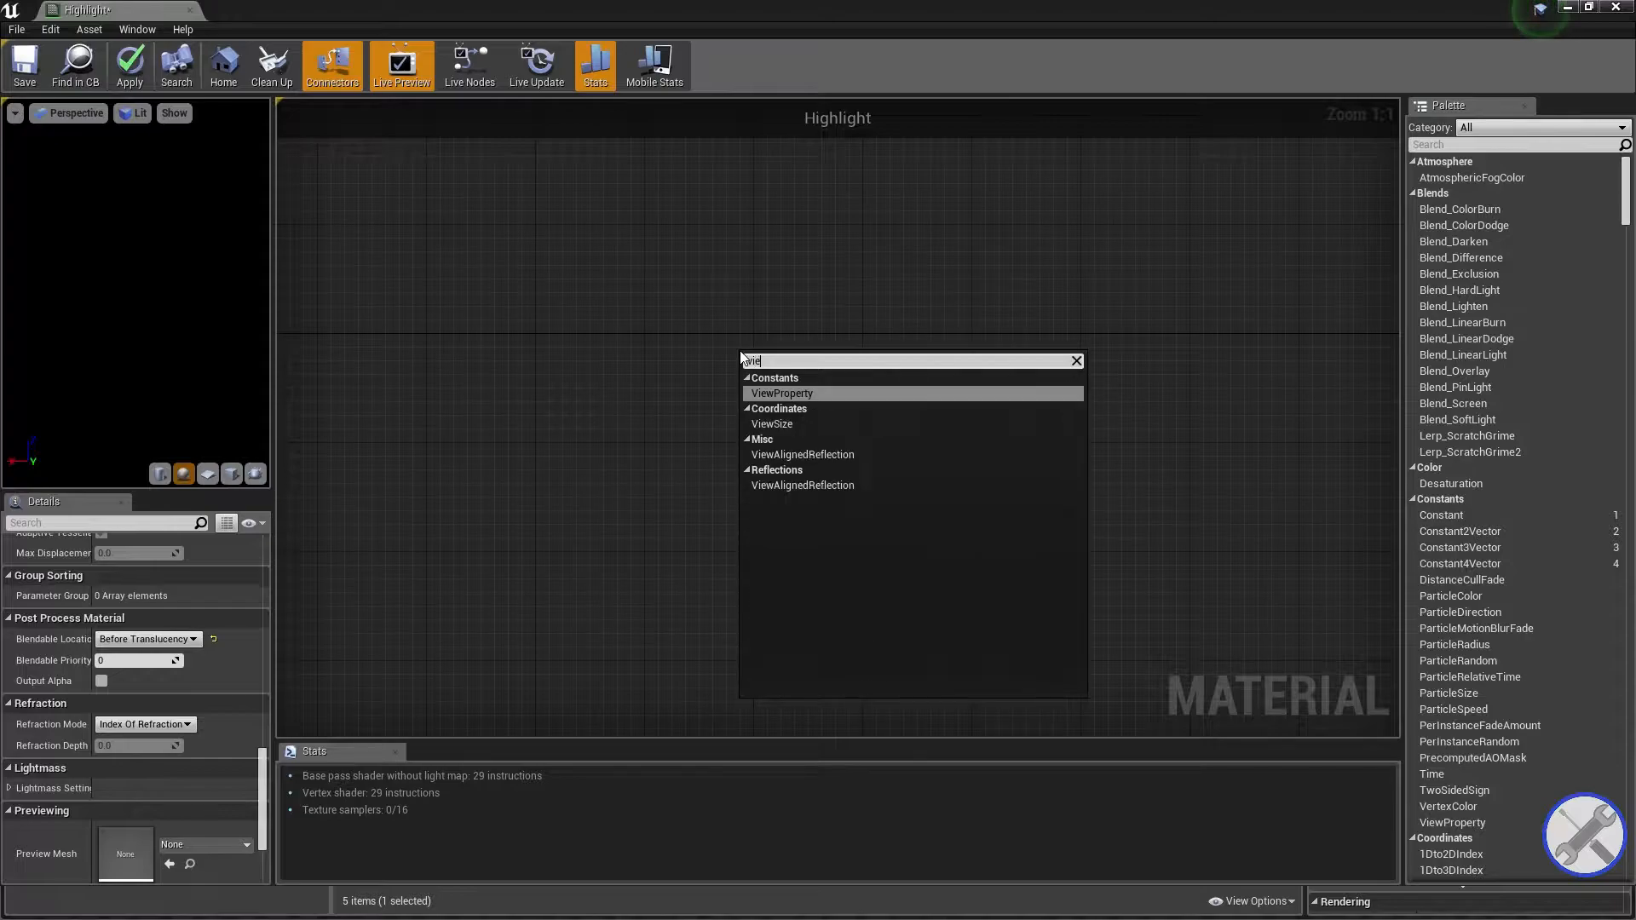
text(w)
key(Down)
key(Return)
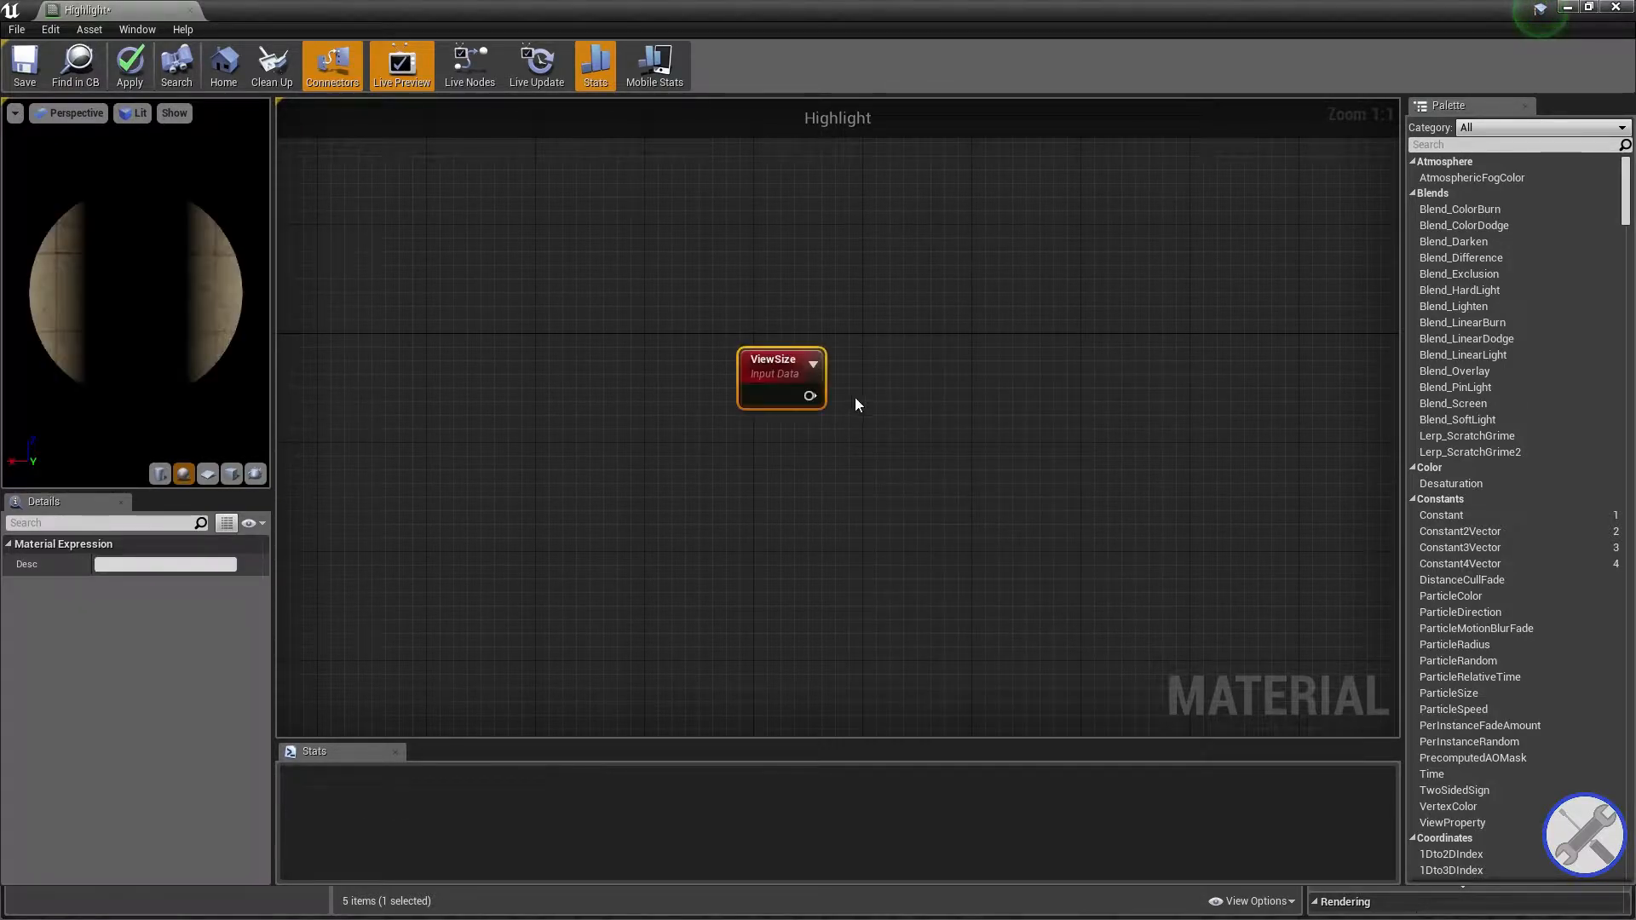
Add a Ceil node fed by the ViewSize output.
right_drag(865, 375, 639, 350)
drag(561, 364, 704, 354)
text(ceil)
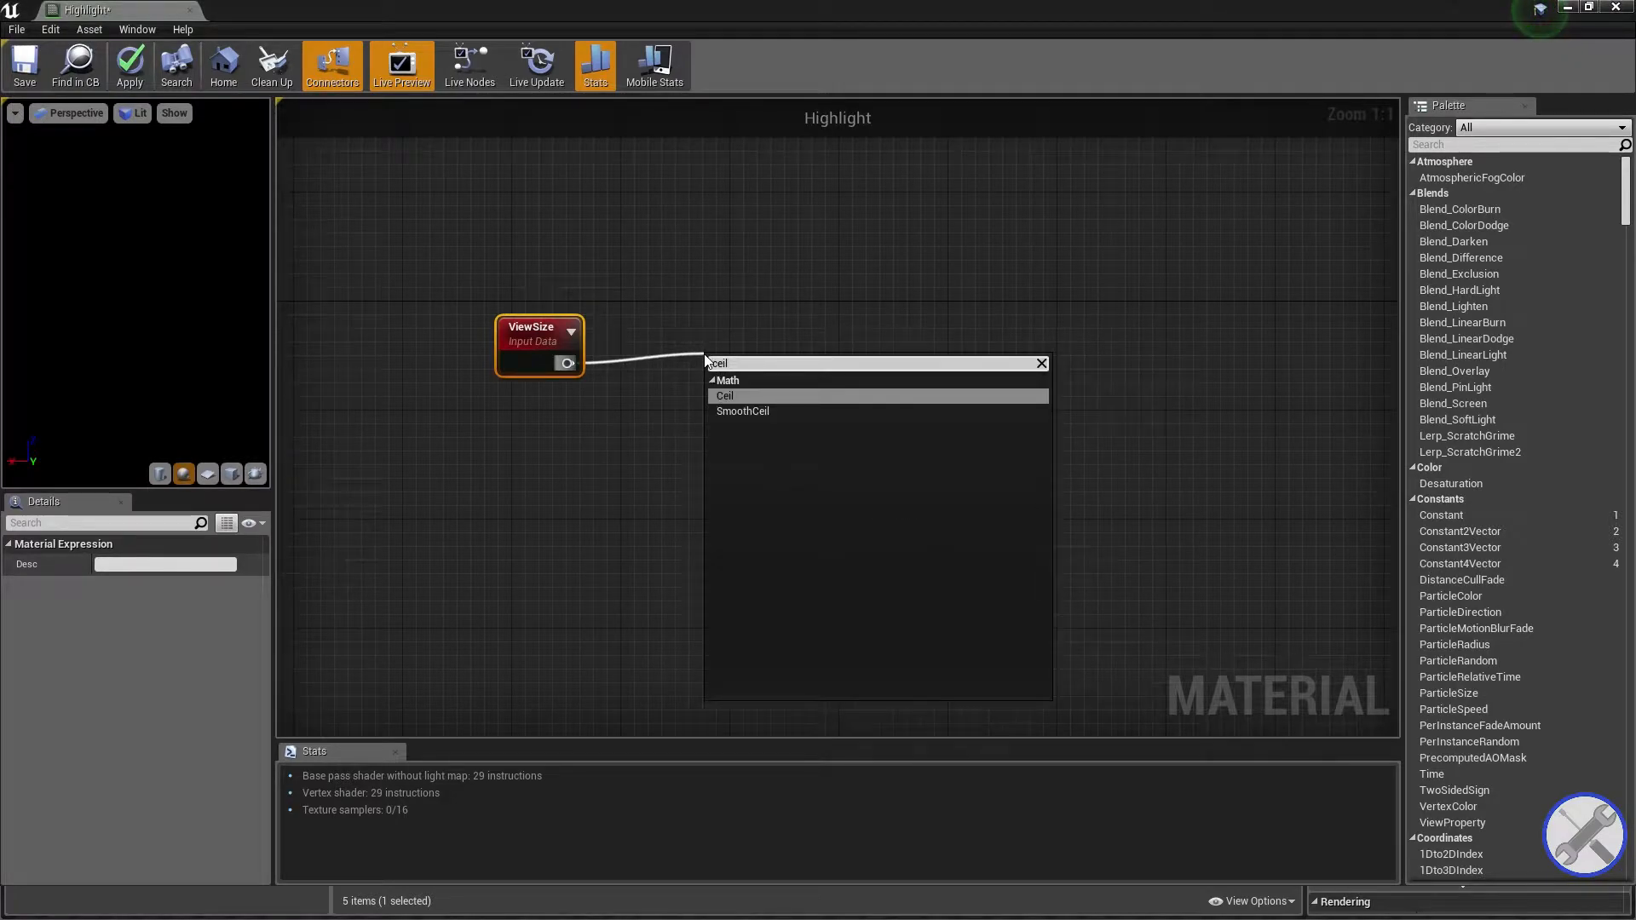
key(Return)
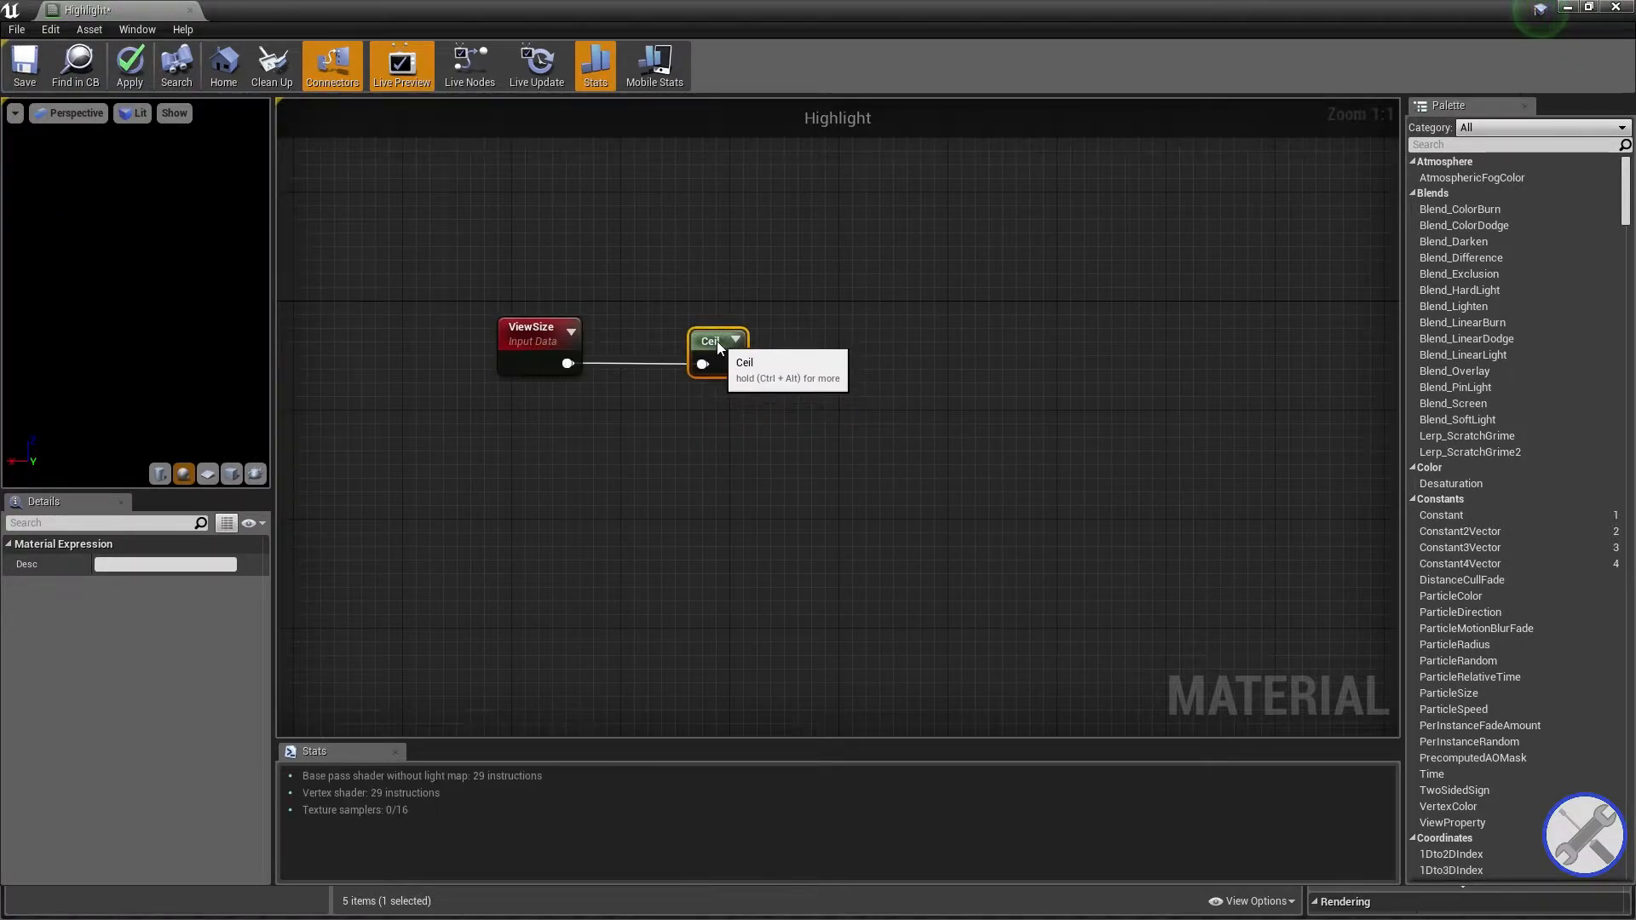
Add a Clamp node fed by the Ceil output and align it in line with the Ceil node.
right_drag(897, 321, 650, 329)
drag(486, 371, 646, 382)
text(clam)
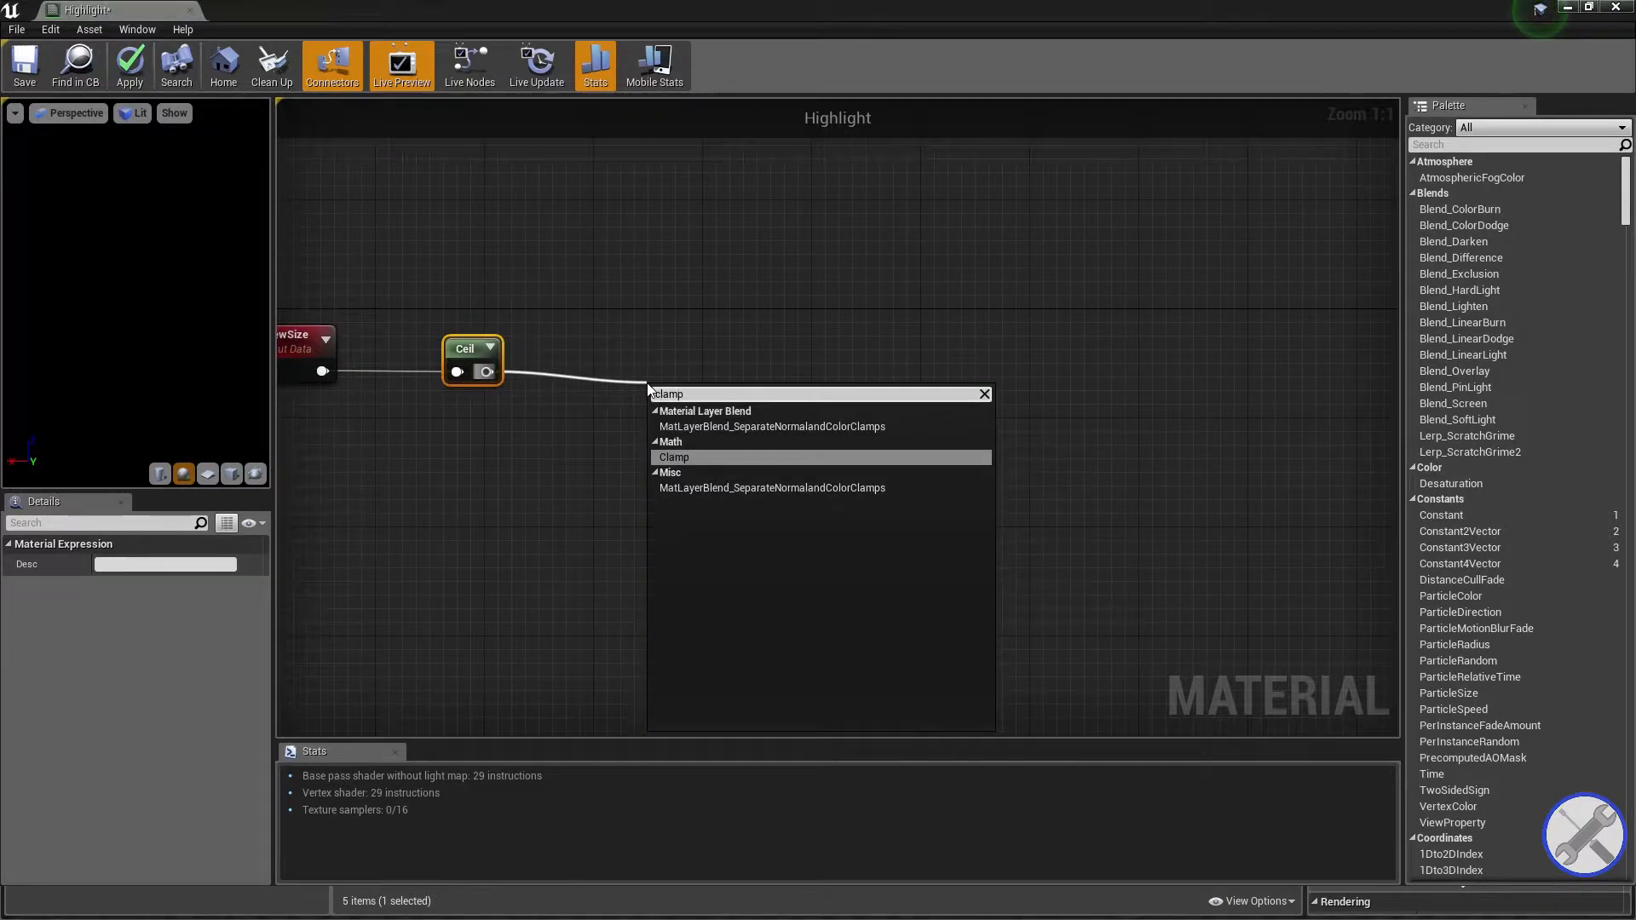
text(p)
key(Return)
drag(697, 423, 663, 389)
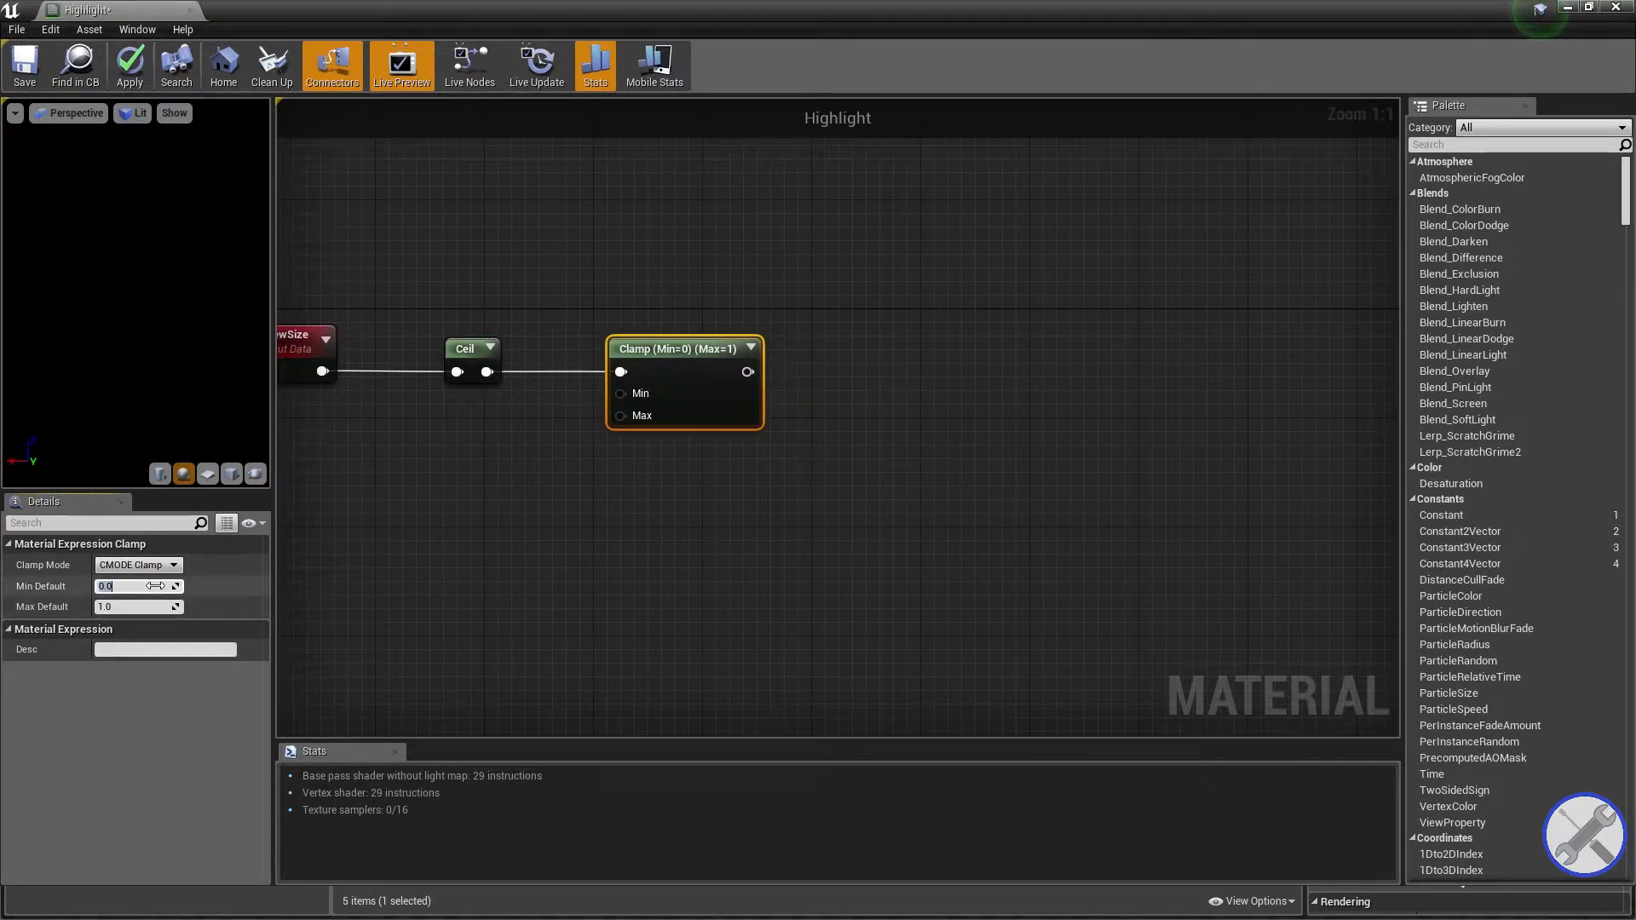
Set the Clamp node's minimum default to 1 and its maximum default to 2.
text(1)
key(Return)
click(140, 608)
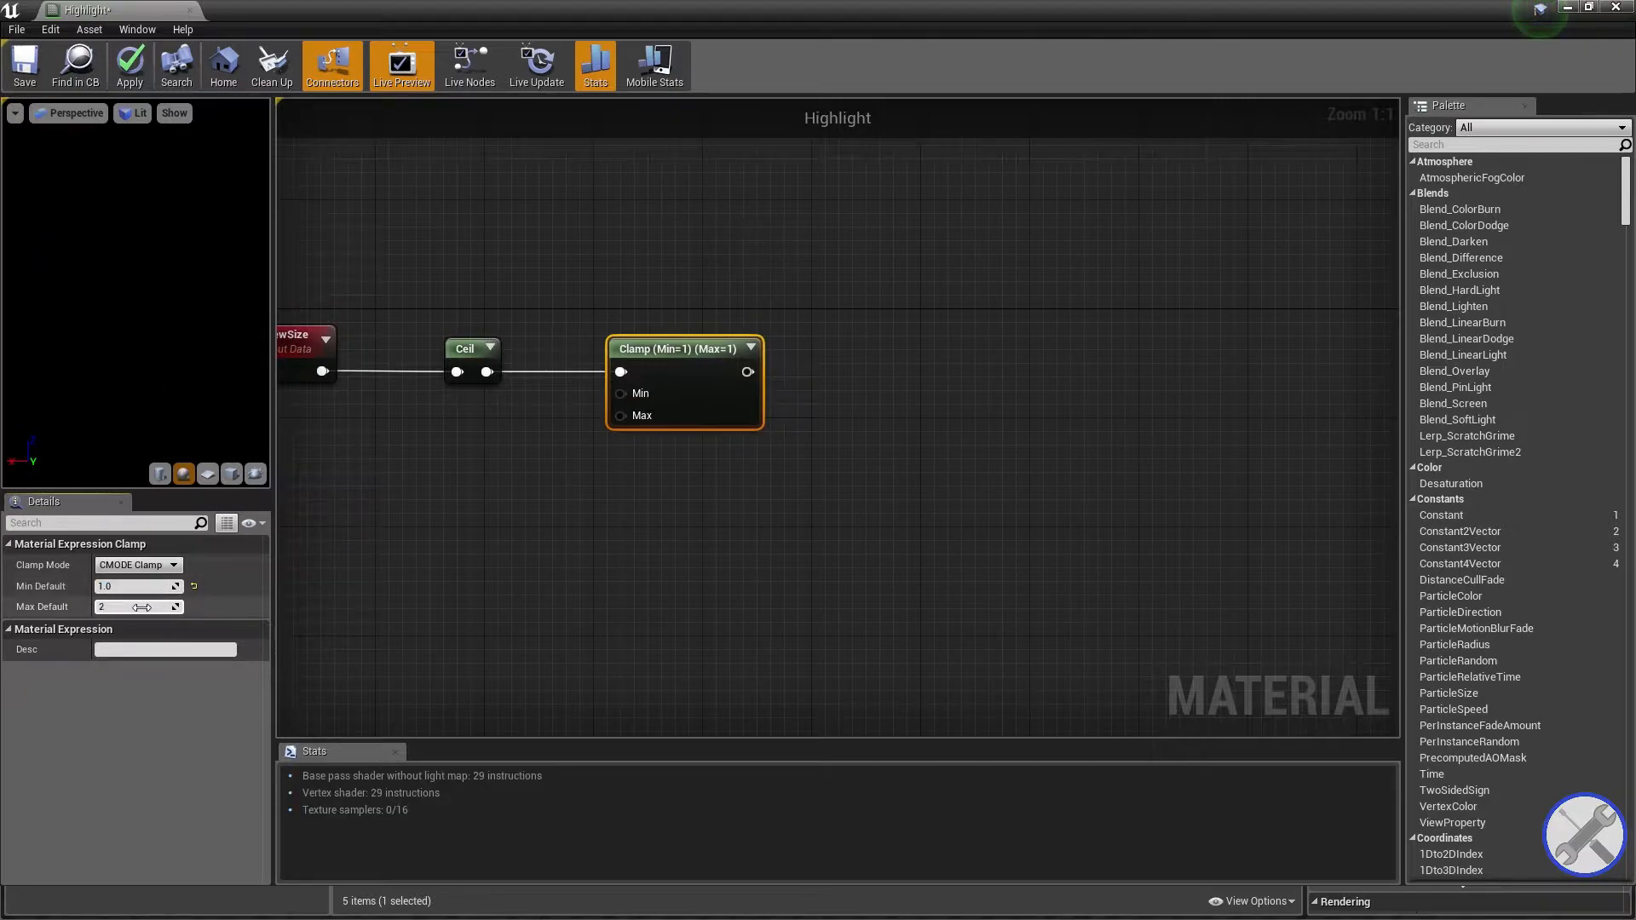
text(2)
key(Return)
Add a Multiply node after the Clamp node and connect the Clamp output to its B input.
right_drag(762, 577, 581, 688)
click(712, 355)
right_click(709, 342)
text(mult)
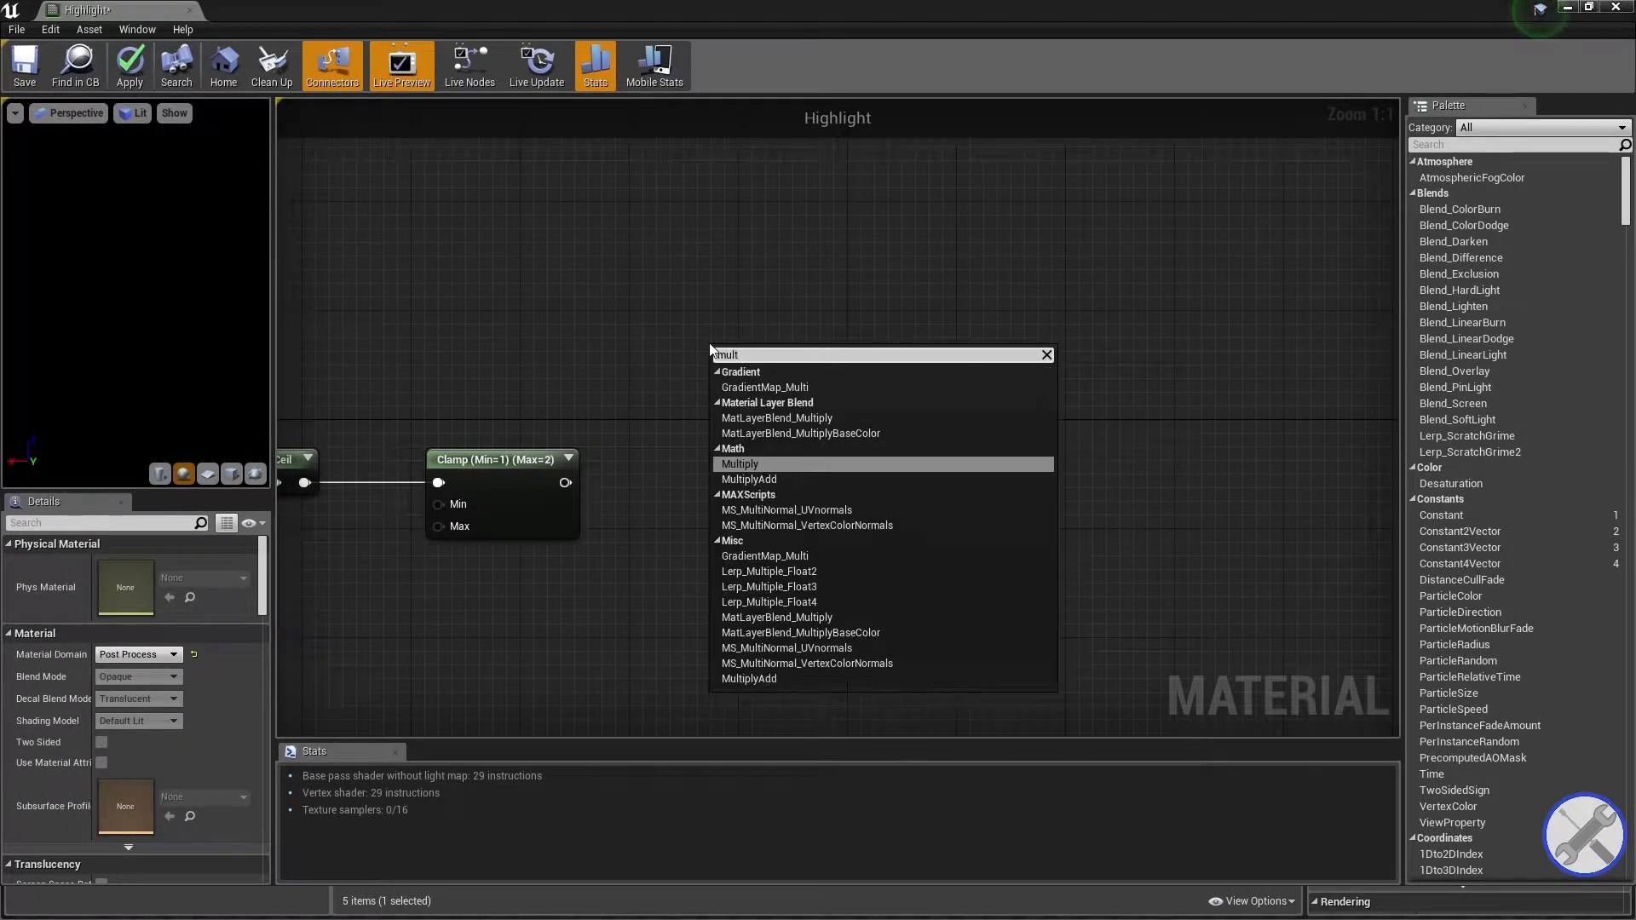
click(749, 463)
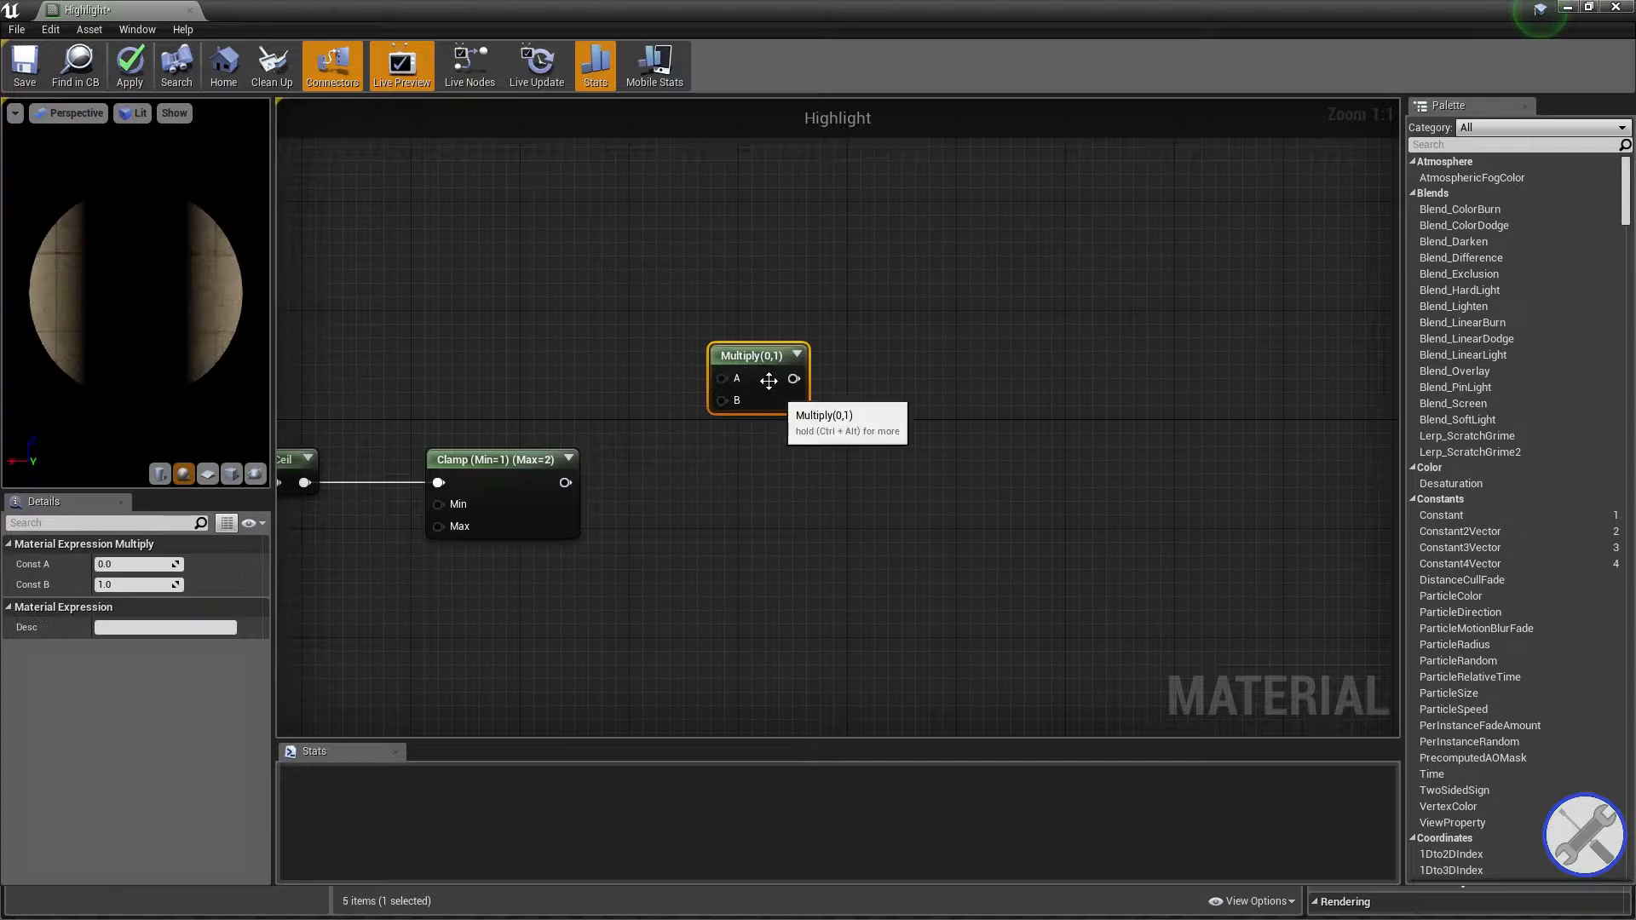
drag(565, 482, 710, 410)
Add a scalar parameter above the Clamp node and name it Line Render Width.
right_drag(681, 378, 908, 430)
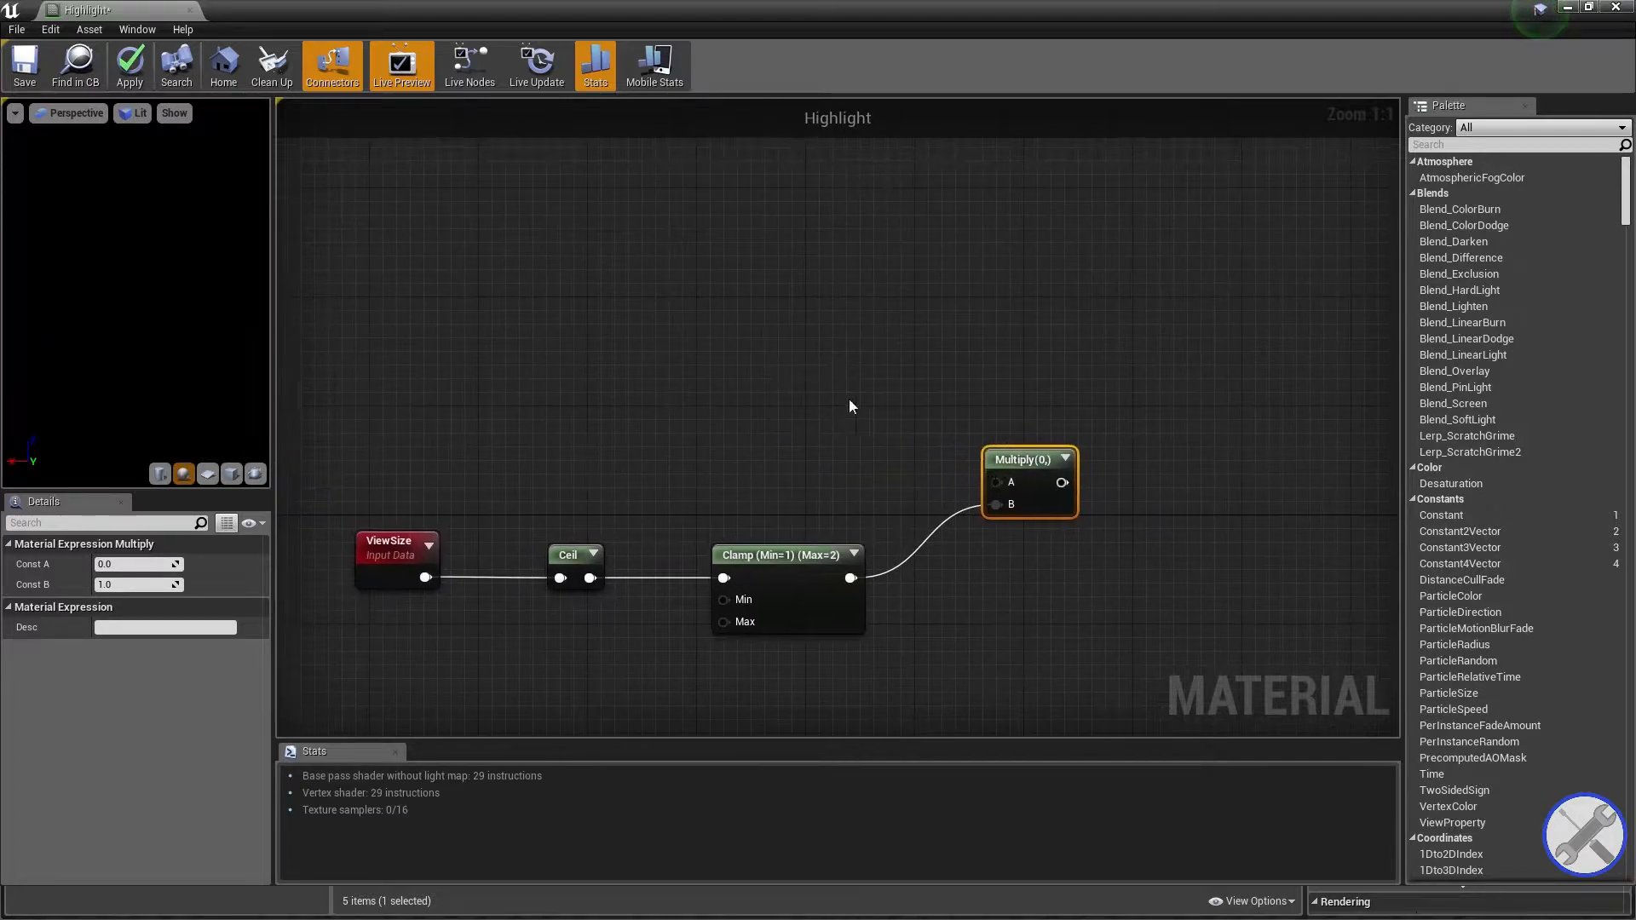
right_click(724, 306)
text(scalar)
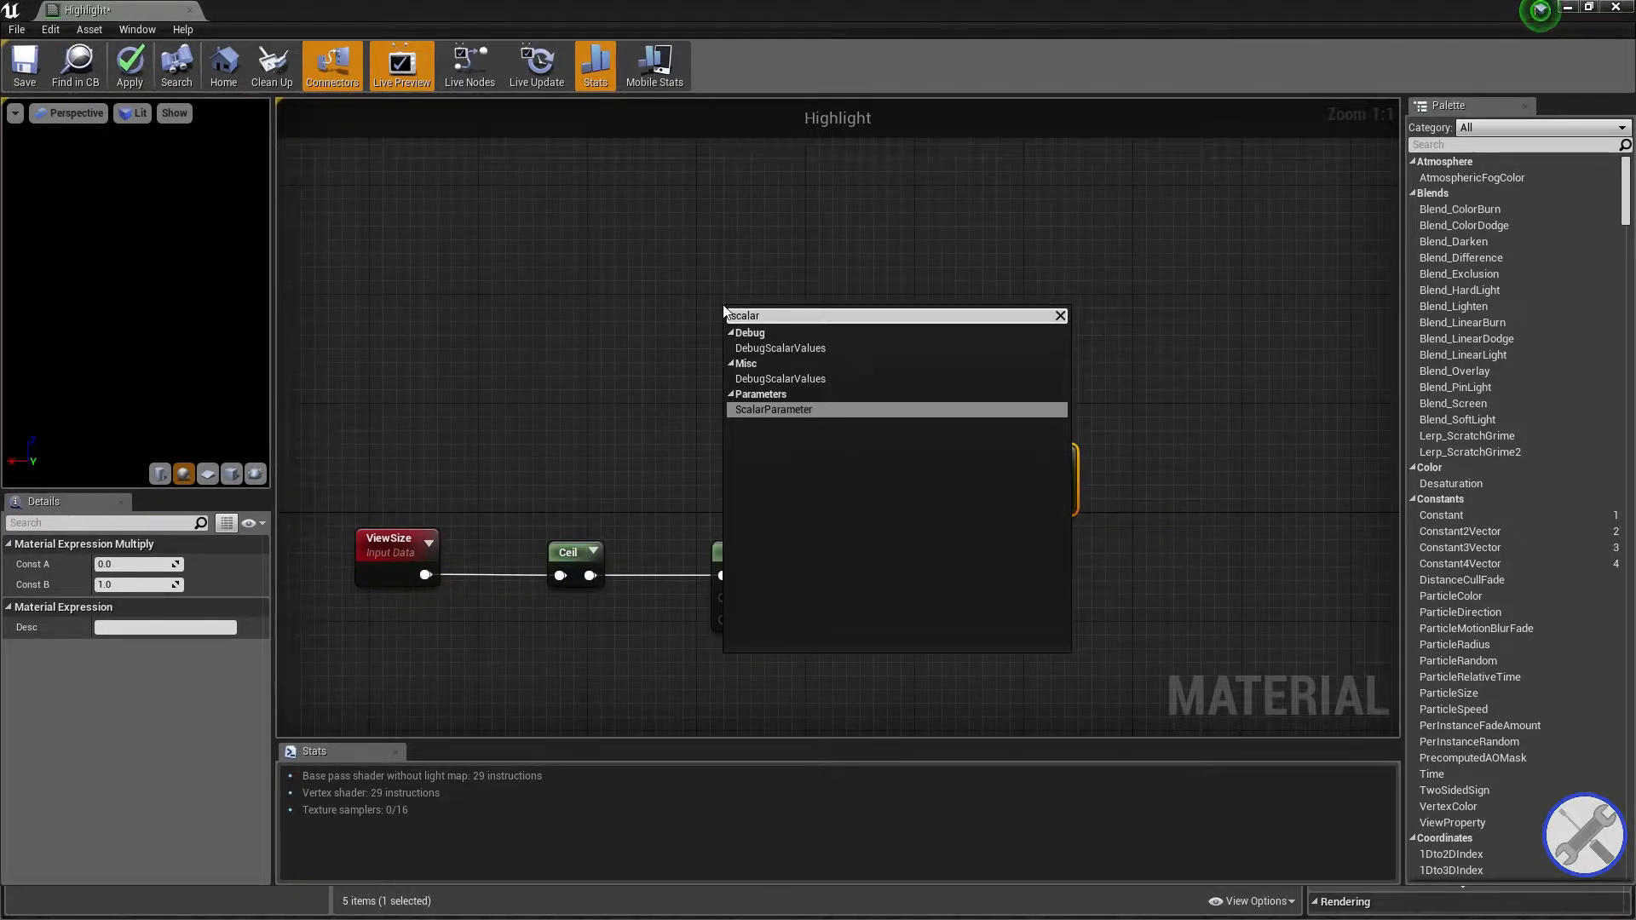
key(Return)
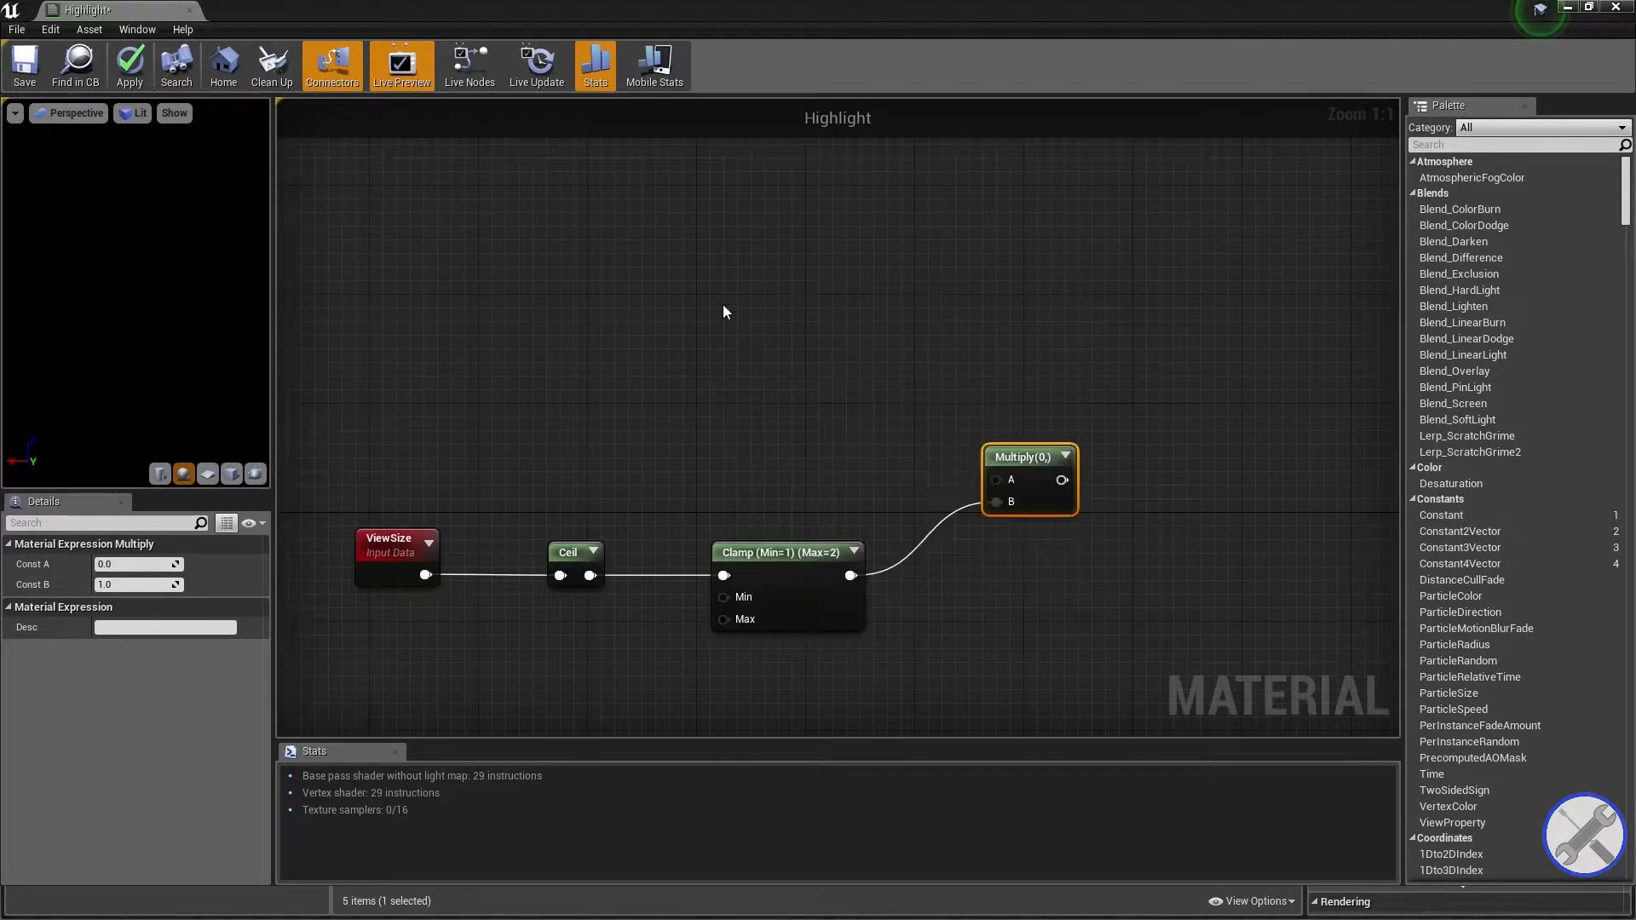
drag(763, 322, 709, 394)
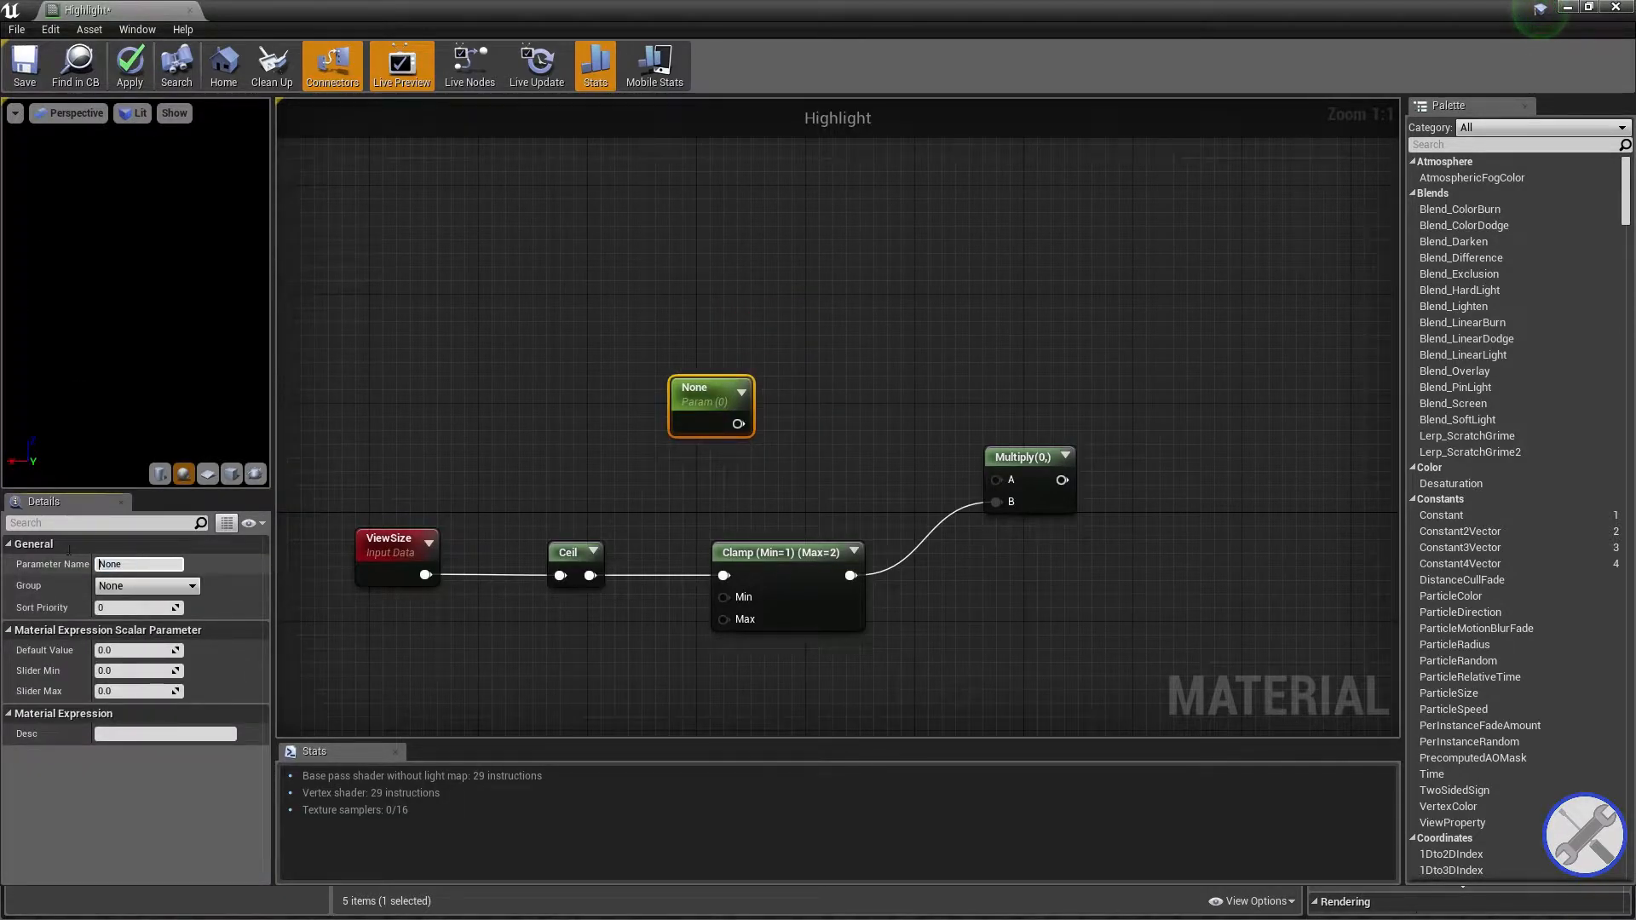
click(144, 564)
text(Li)
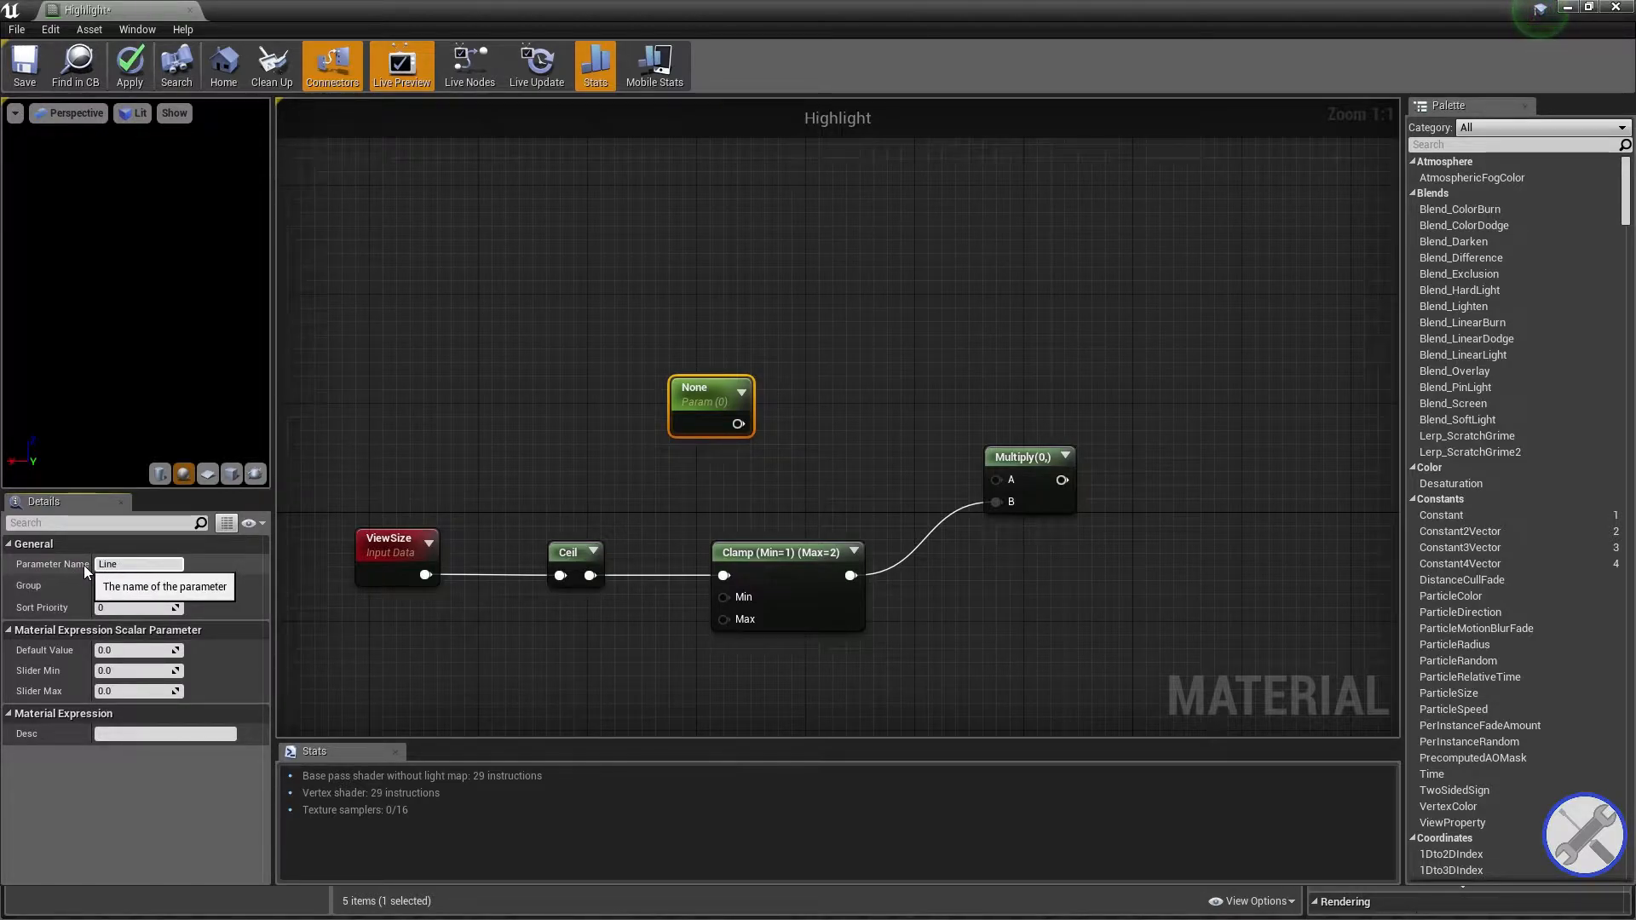
text(ne Render Width)
key(Return)
Move the Line Render Width parameter slightly higher and set its default value to 0.5.
right_drag(911, 370, 651, 385)
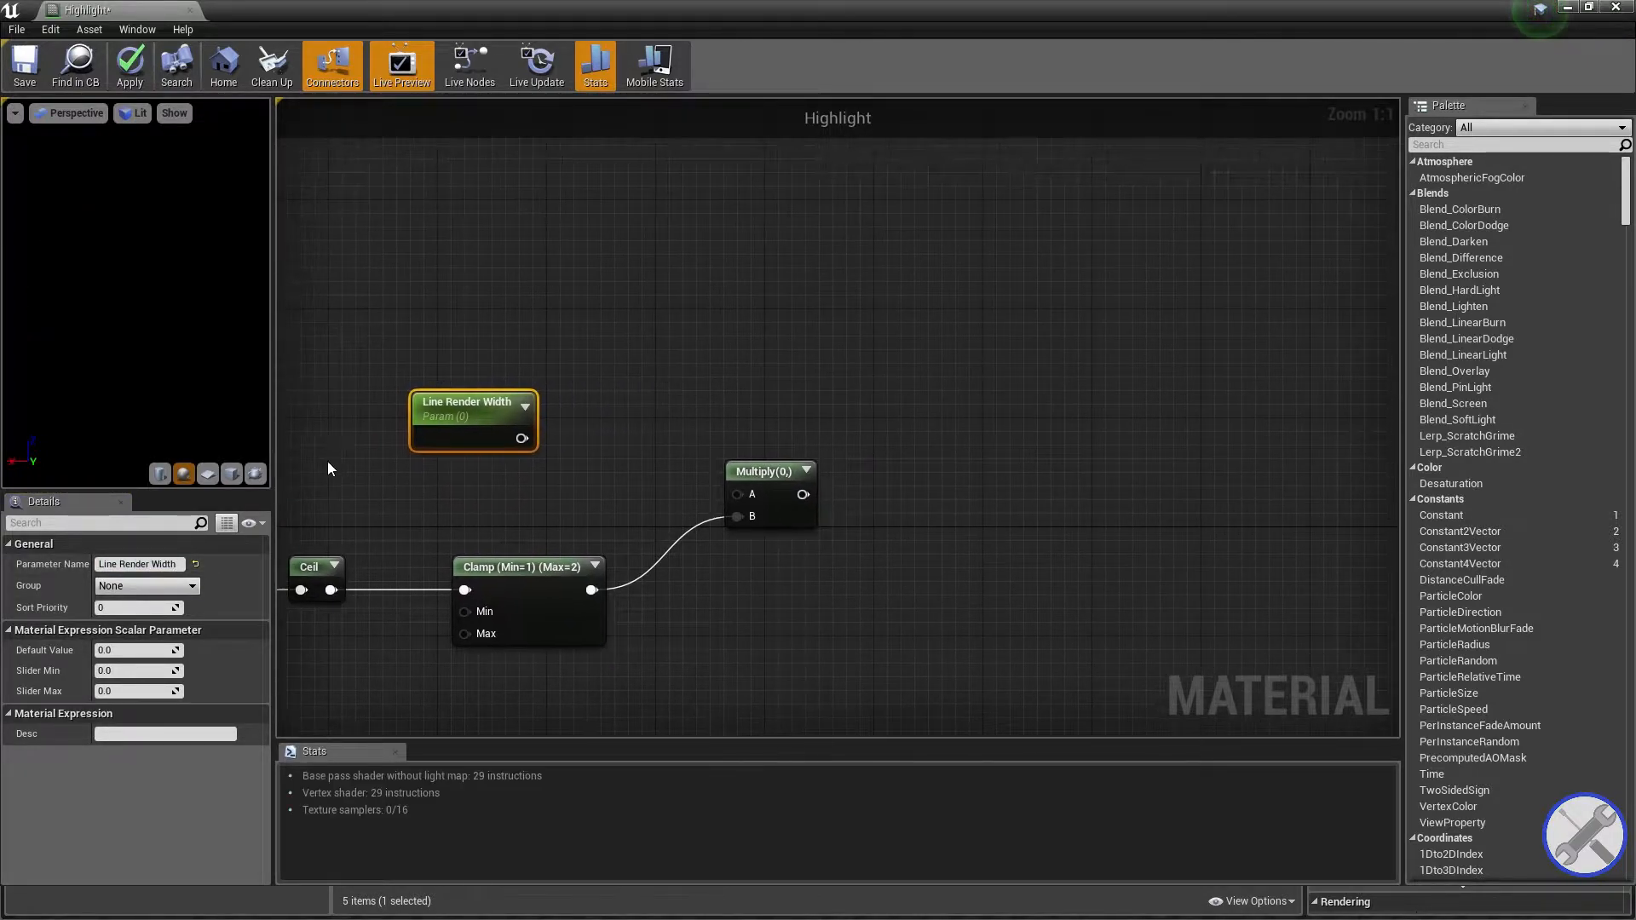
drag(467, 395, 480, 368)
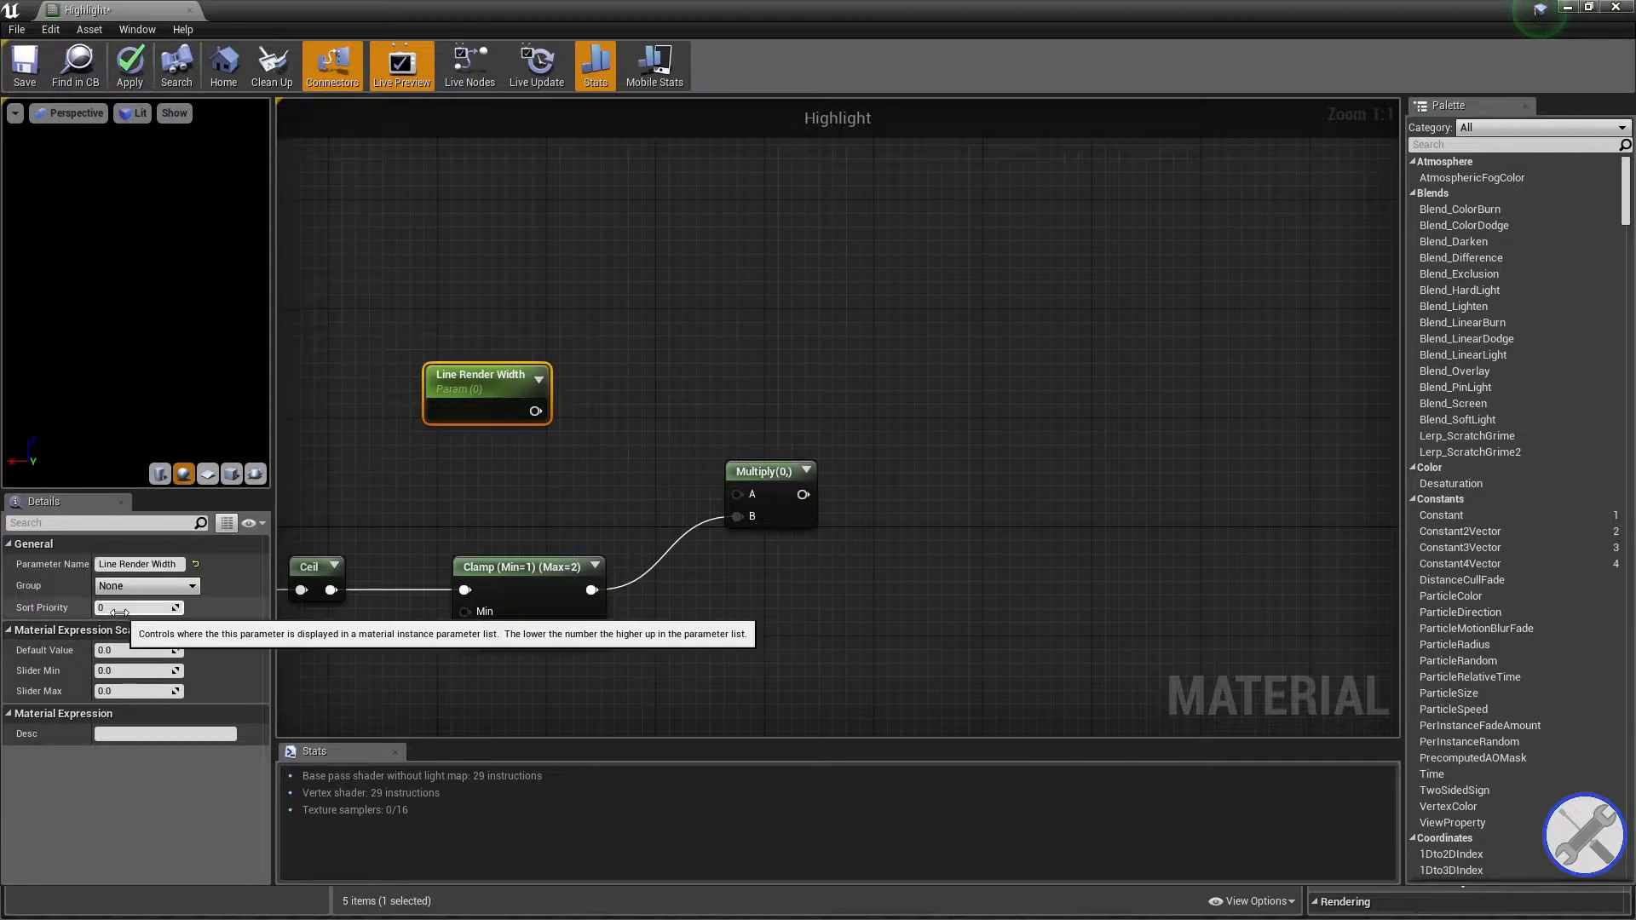
click(137, 650)
text(0.5)
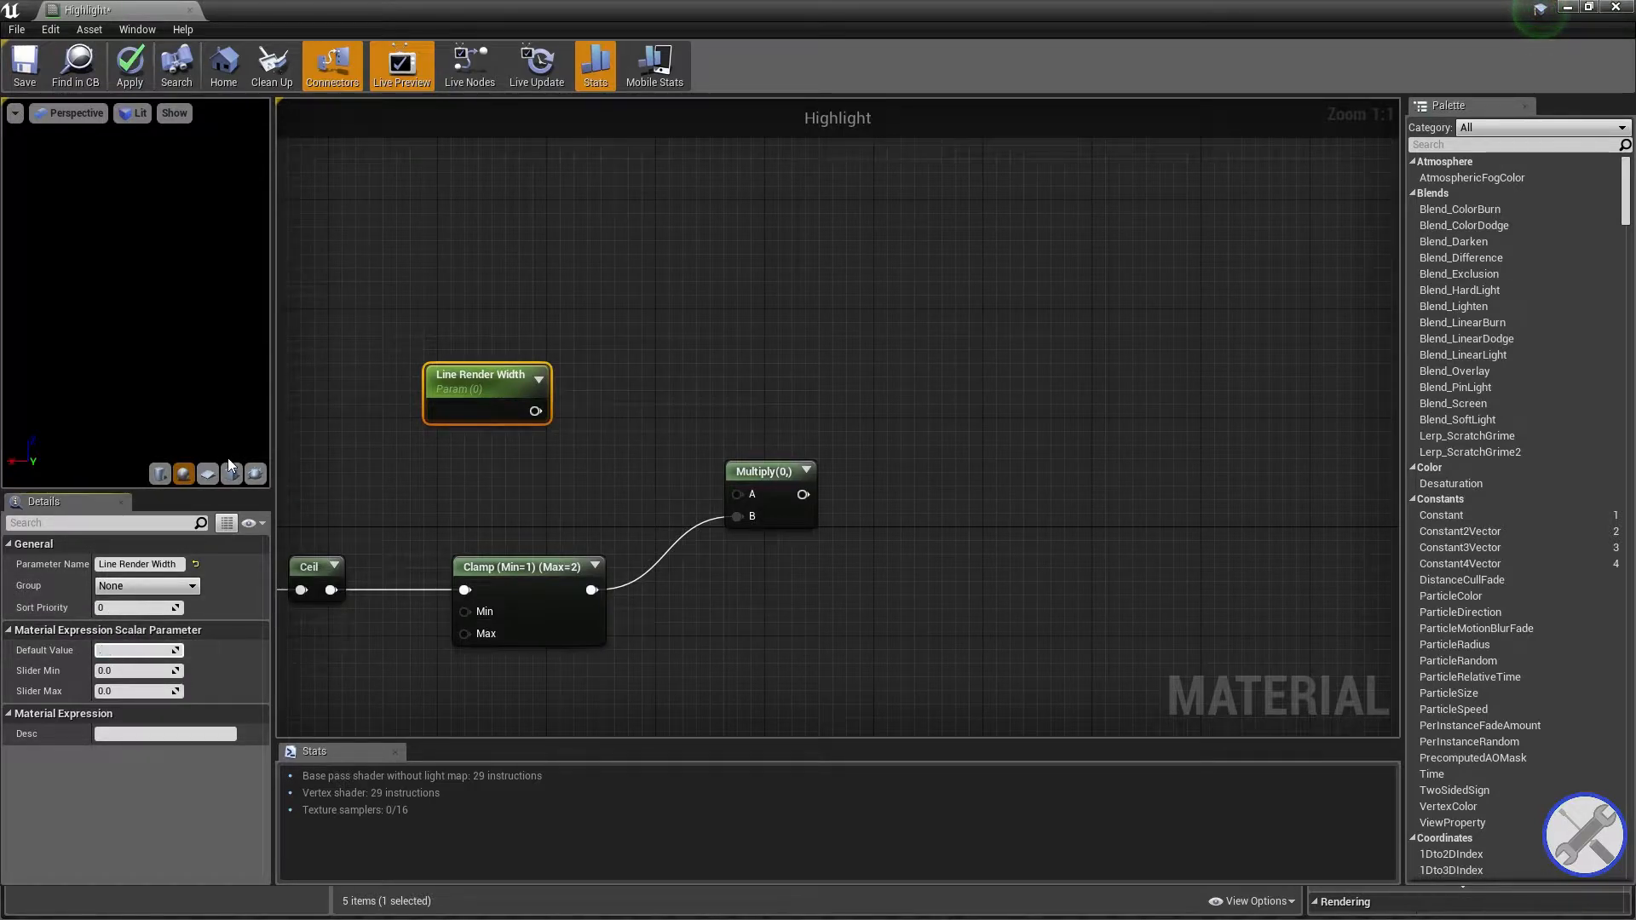
key(Return)
text(0.8)
key(Return)
text(.5)
key(Return)
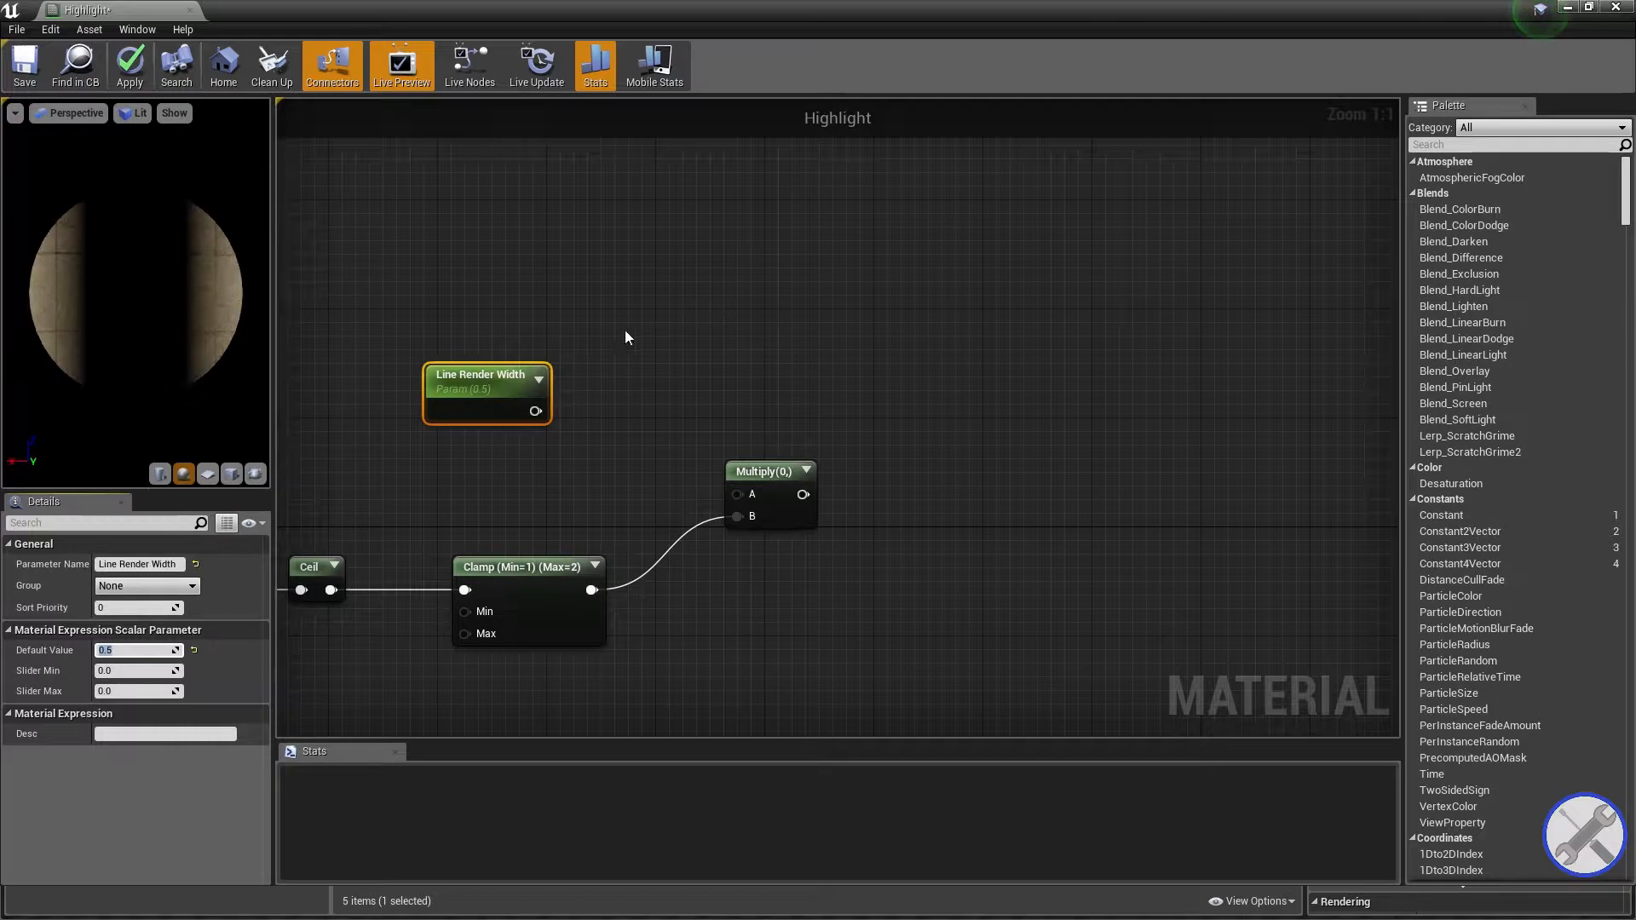
Connect the Line Render Width parameter's output to the A input of the Multiply node.
drag(545, 412, 735, 496)
click(886, 478)
right_drag(886, 478, 786, 332)
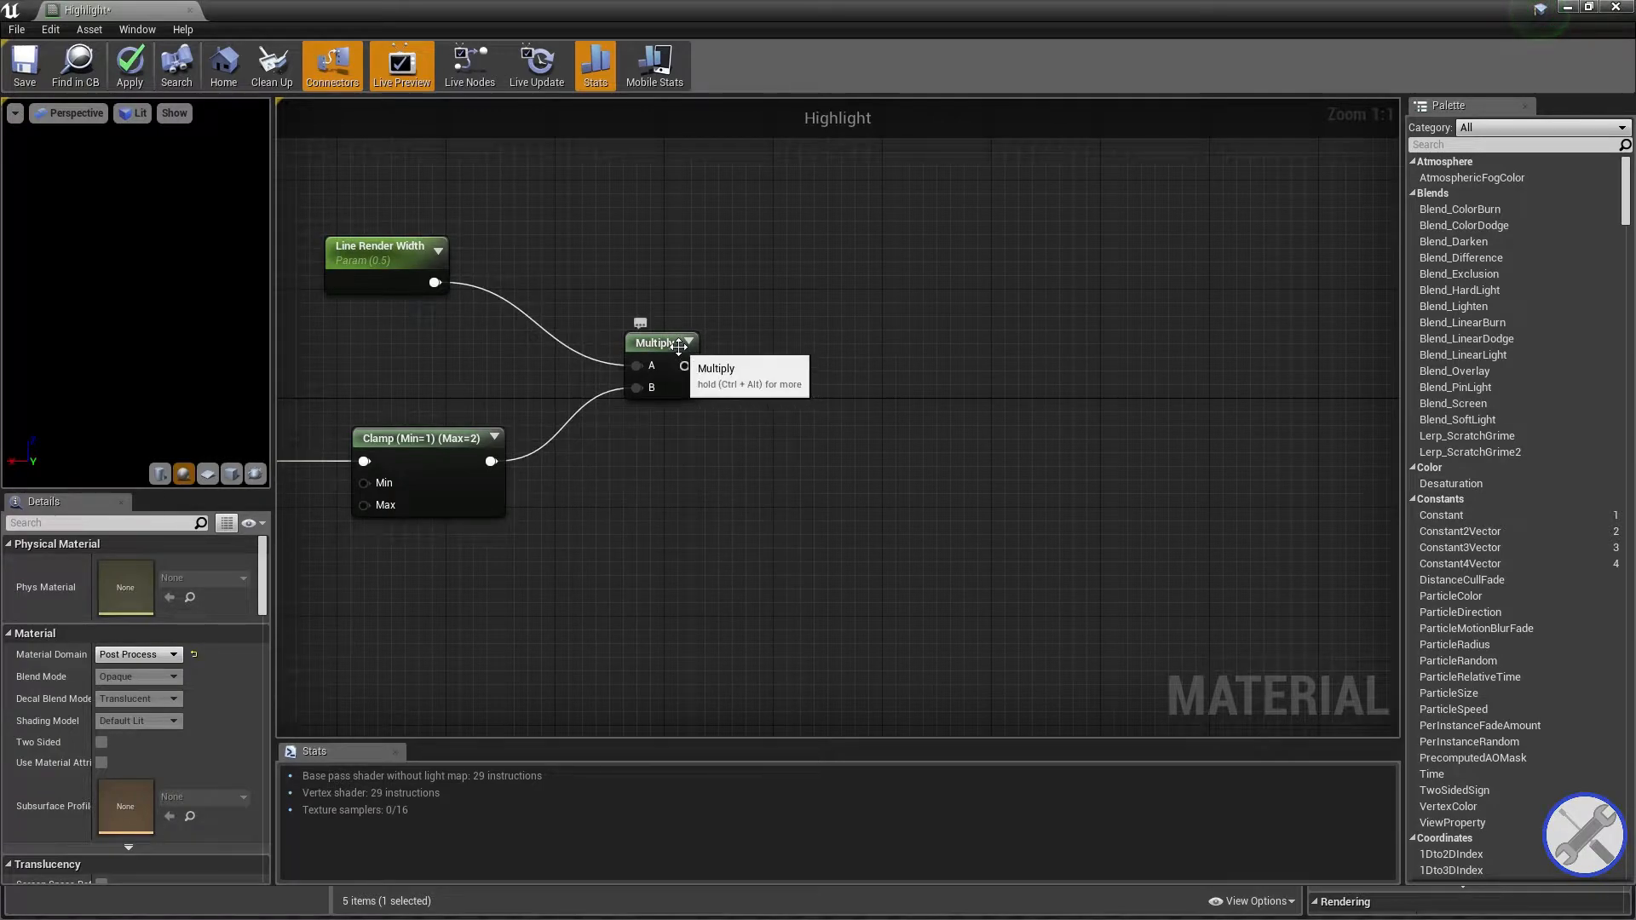
Add a second Multiply node after the first and connect the first Multiply's output to its A input.
click(680, 375)
click(868, 394)
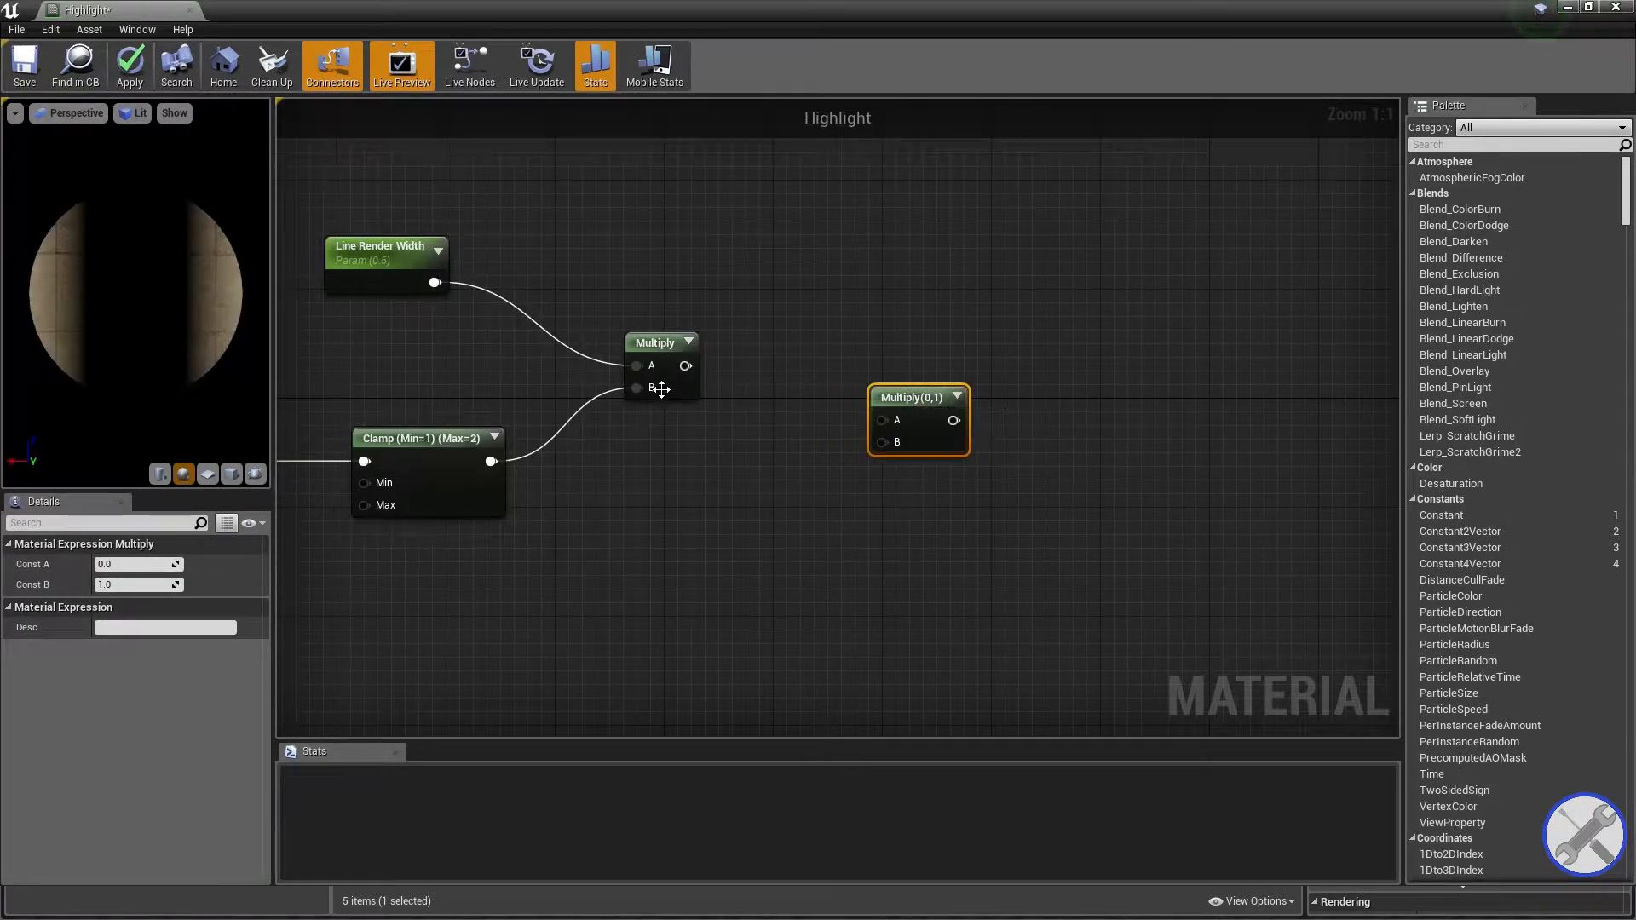
drag(826, 396, 886, 421)
right_drag(786, 440, 935, 380)
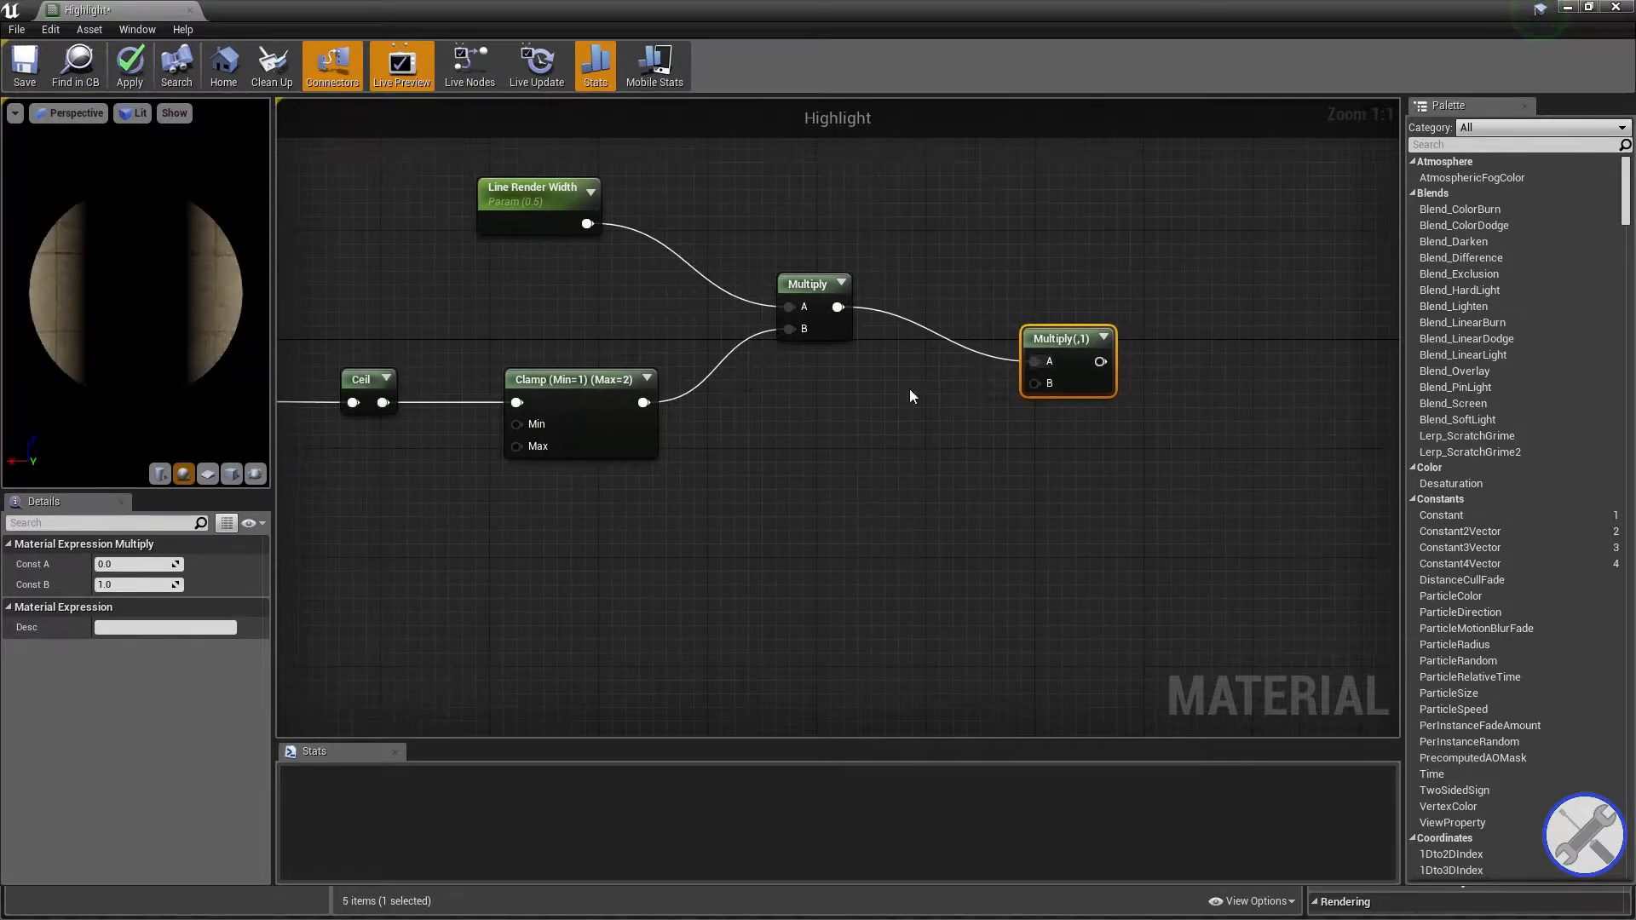
Add a SceneTexelSize node below the first Multiply node and connect it to the second Multiply's B input.
right_click(765, 440)
text(scene)
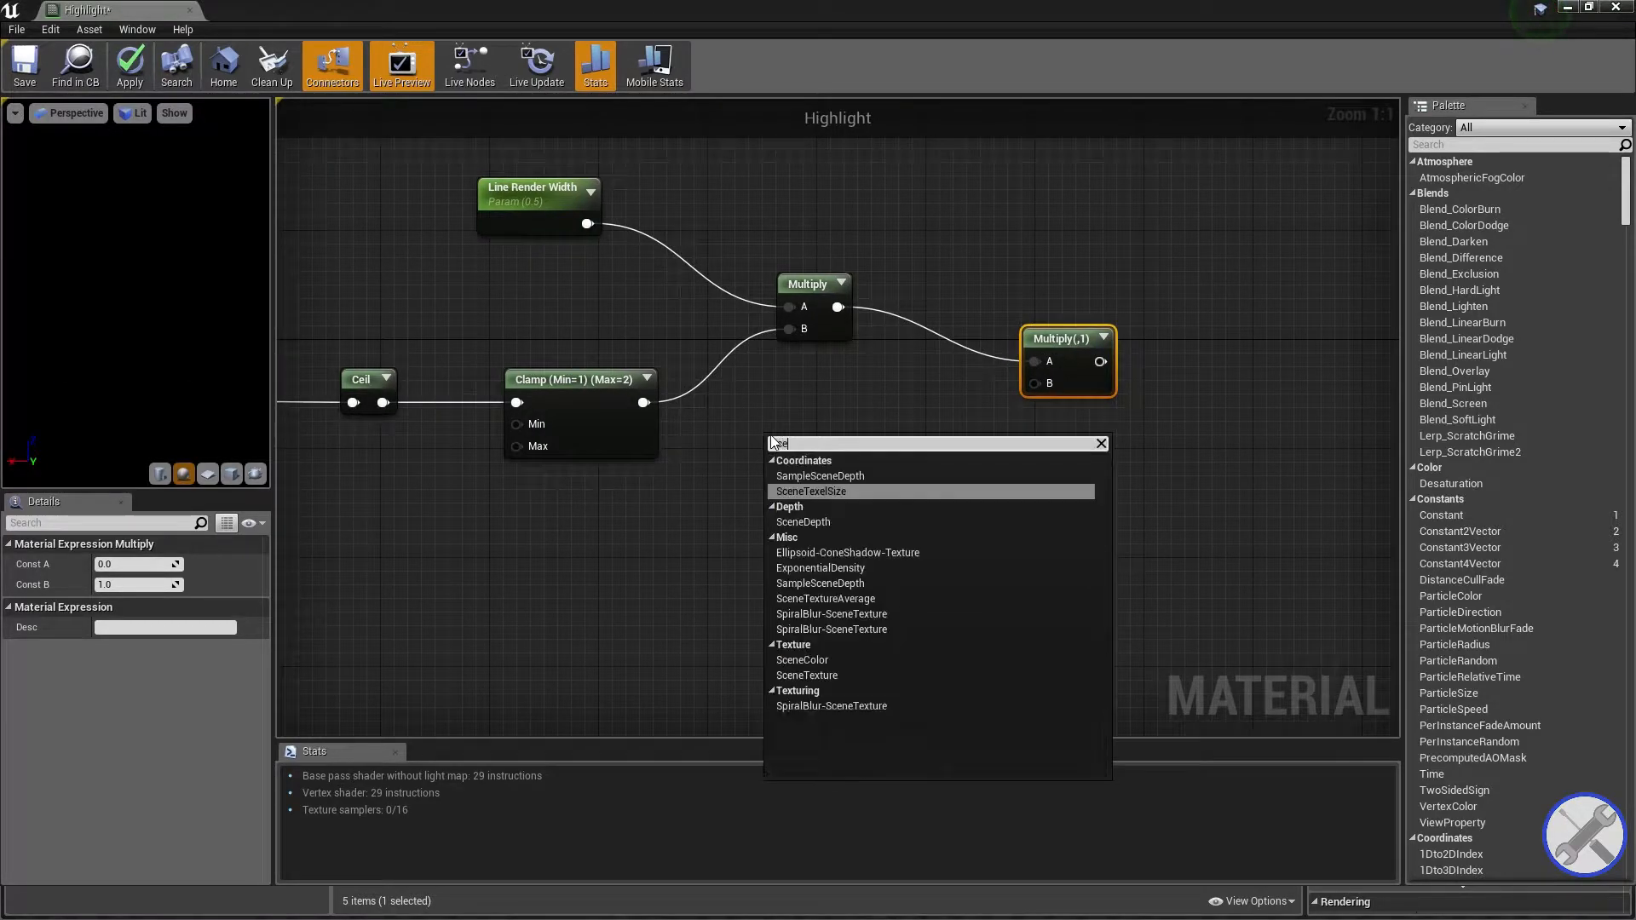
key(Return)
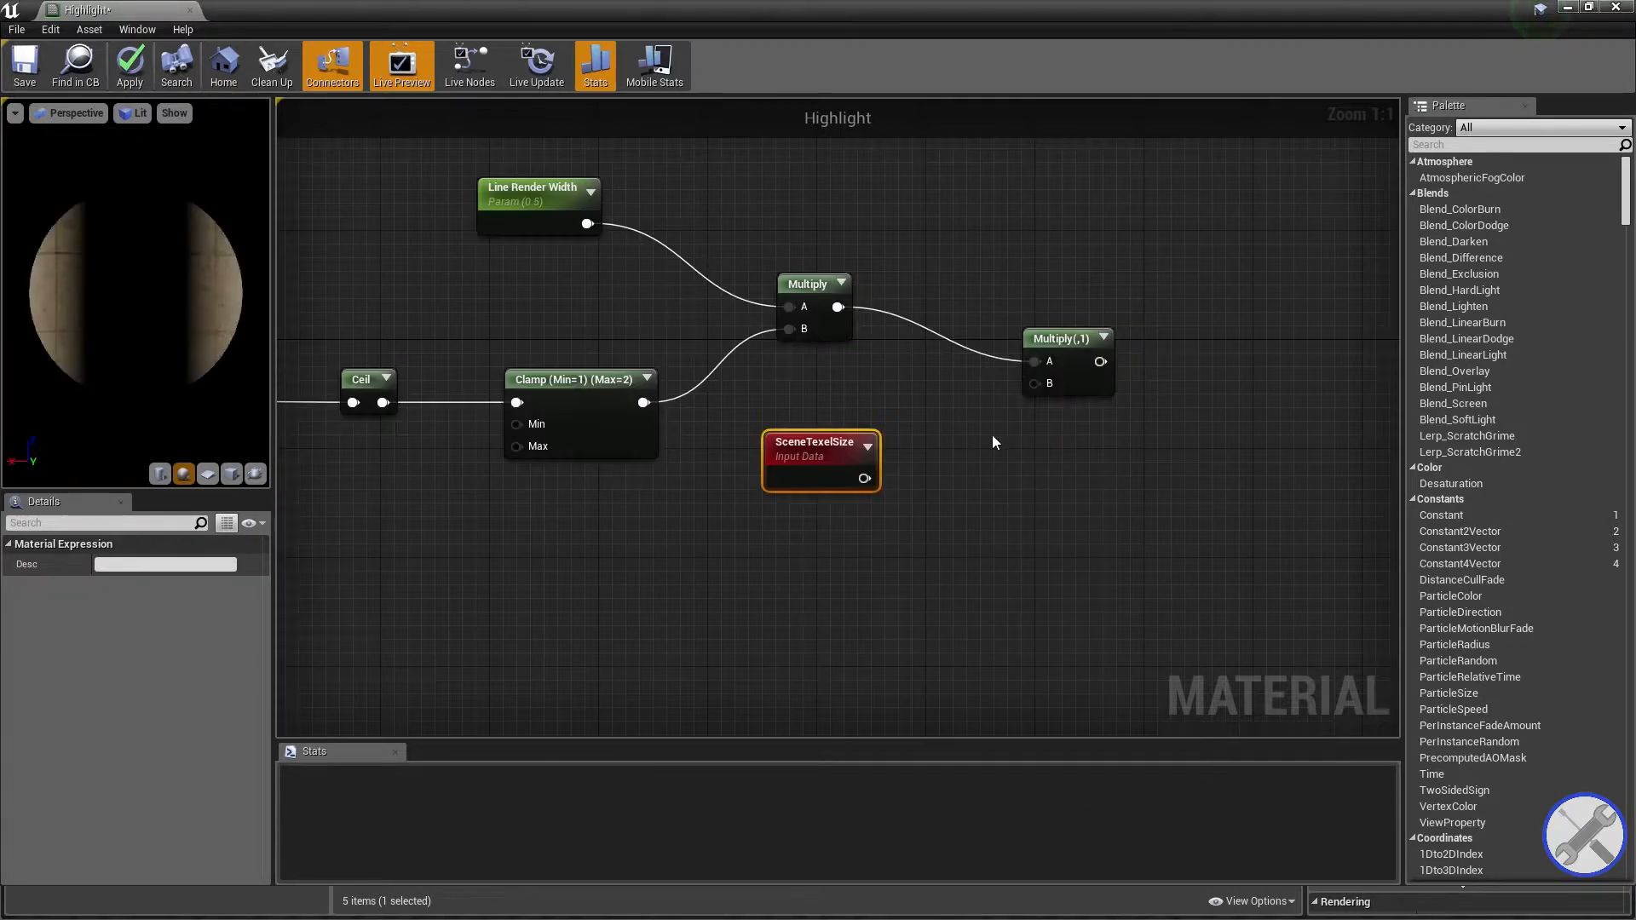
right_drag(877, 492, 762, 506)
drag(752, 496, 920, 398)
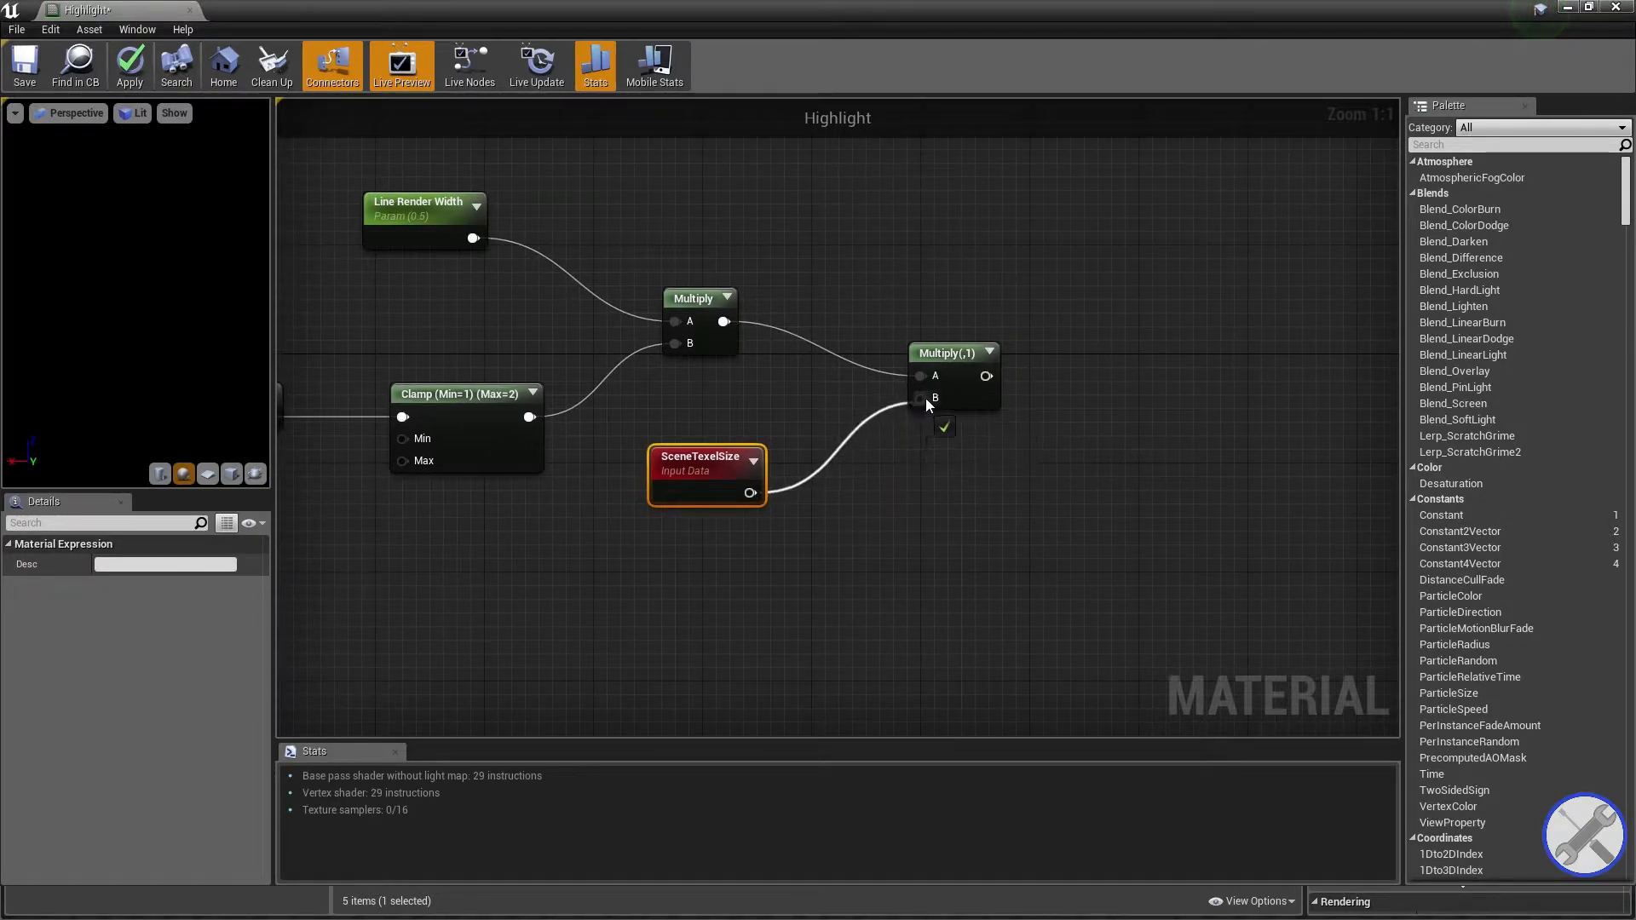
Add a ComponentMask node fed by the second Multiply's output and leave only its R channel enabled.
right_drag(1081, 385, 711, 472)
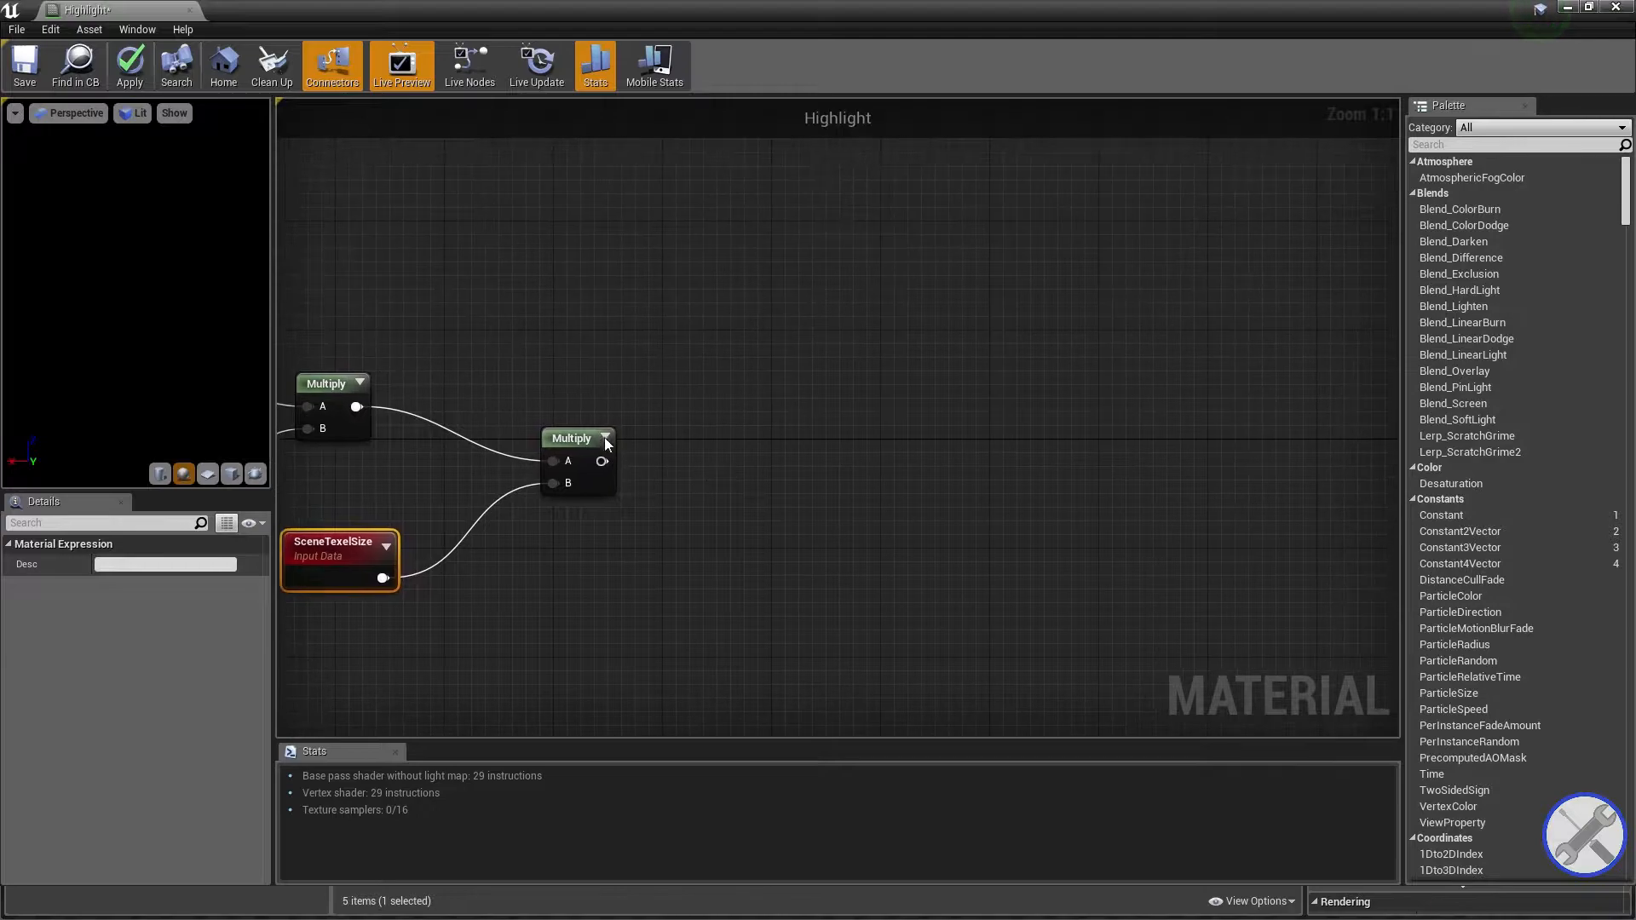
drag(626, 463, 769, 344)
text(mask)
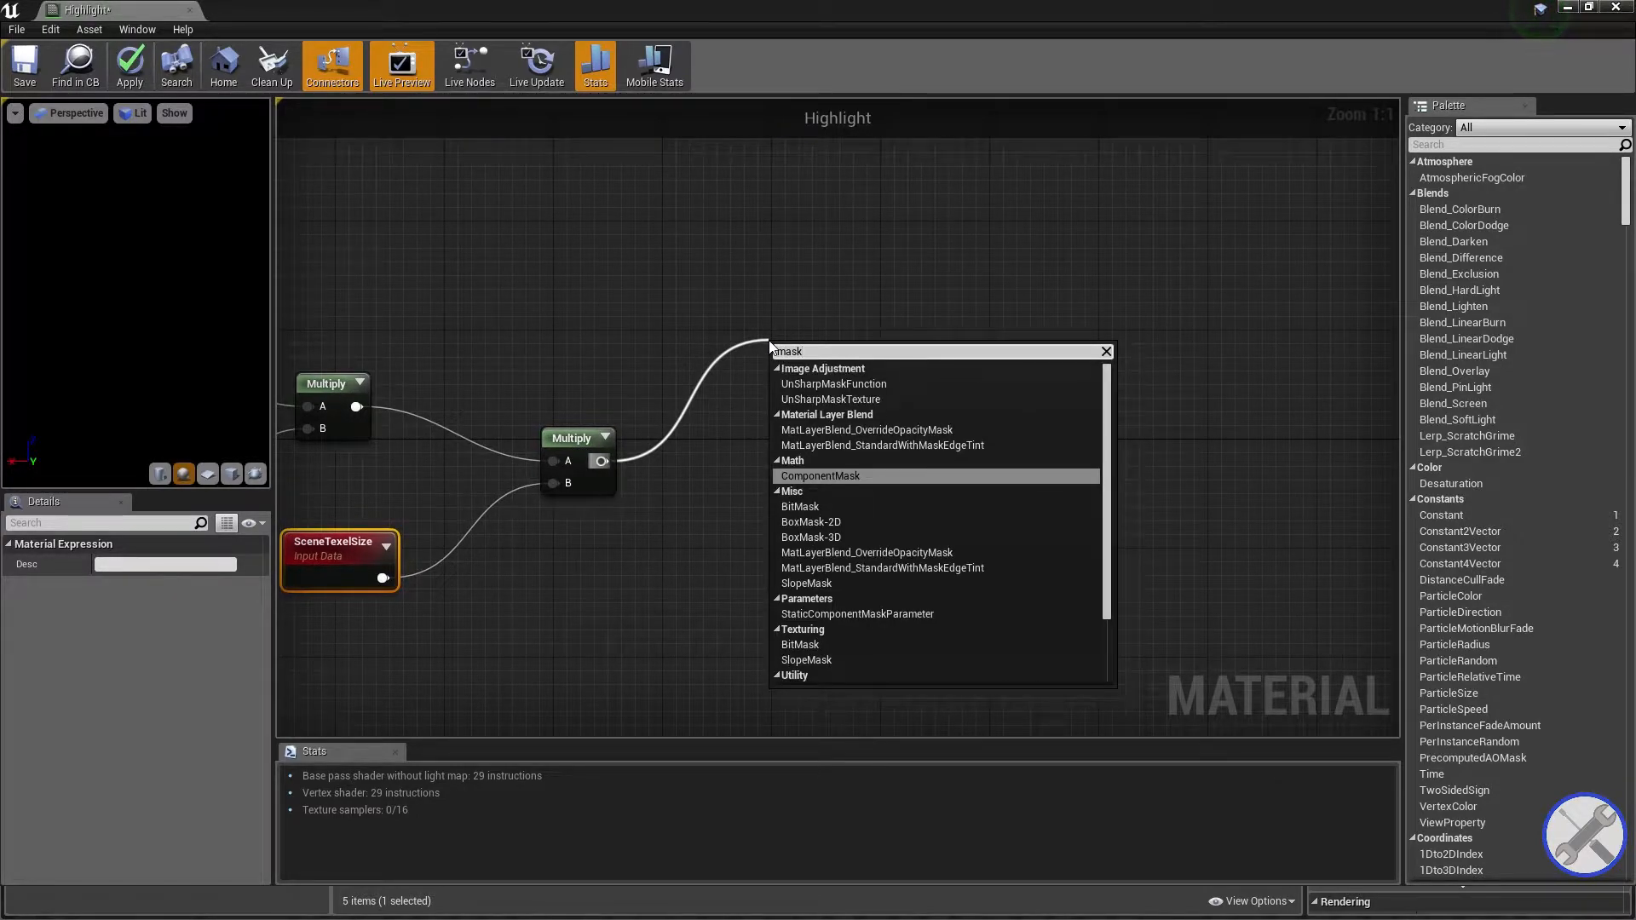
key(Return)
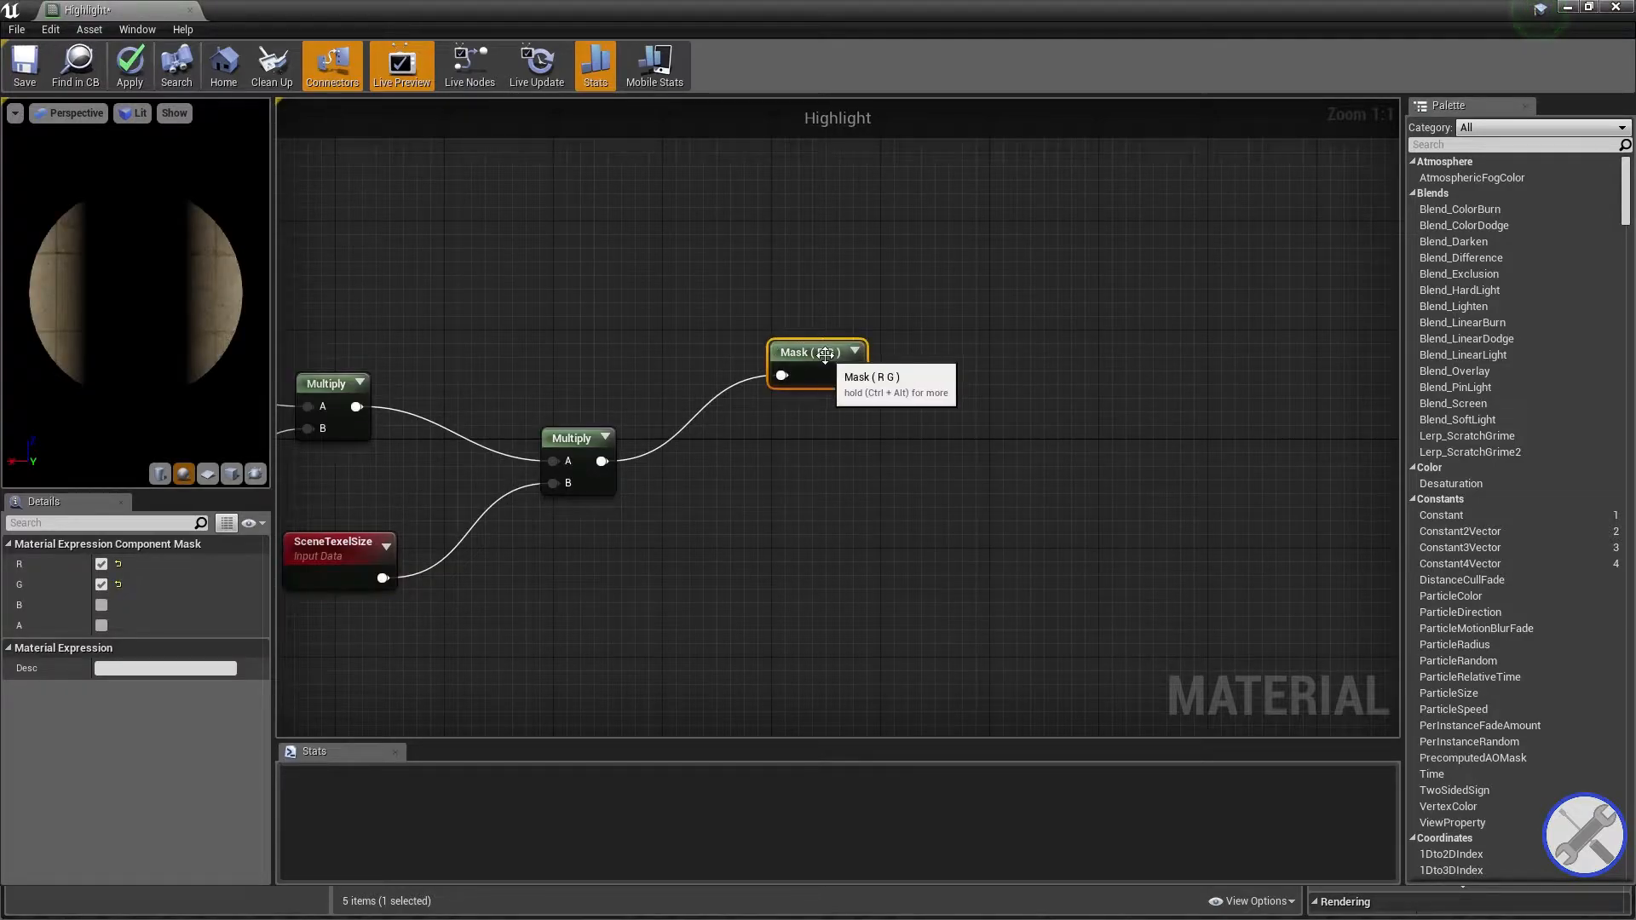
click(101, 585)
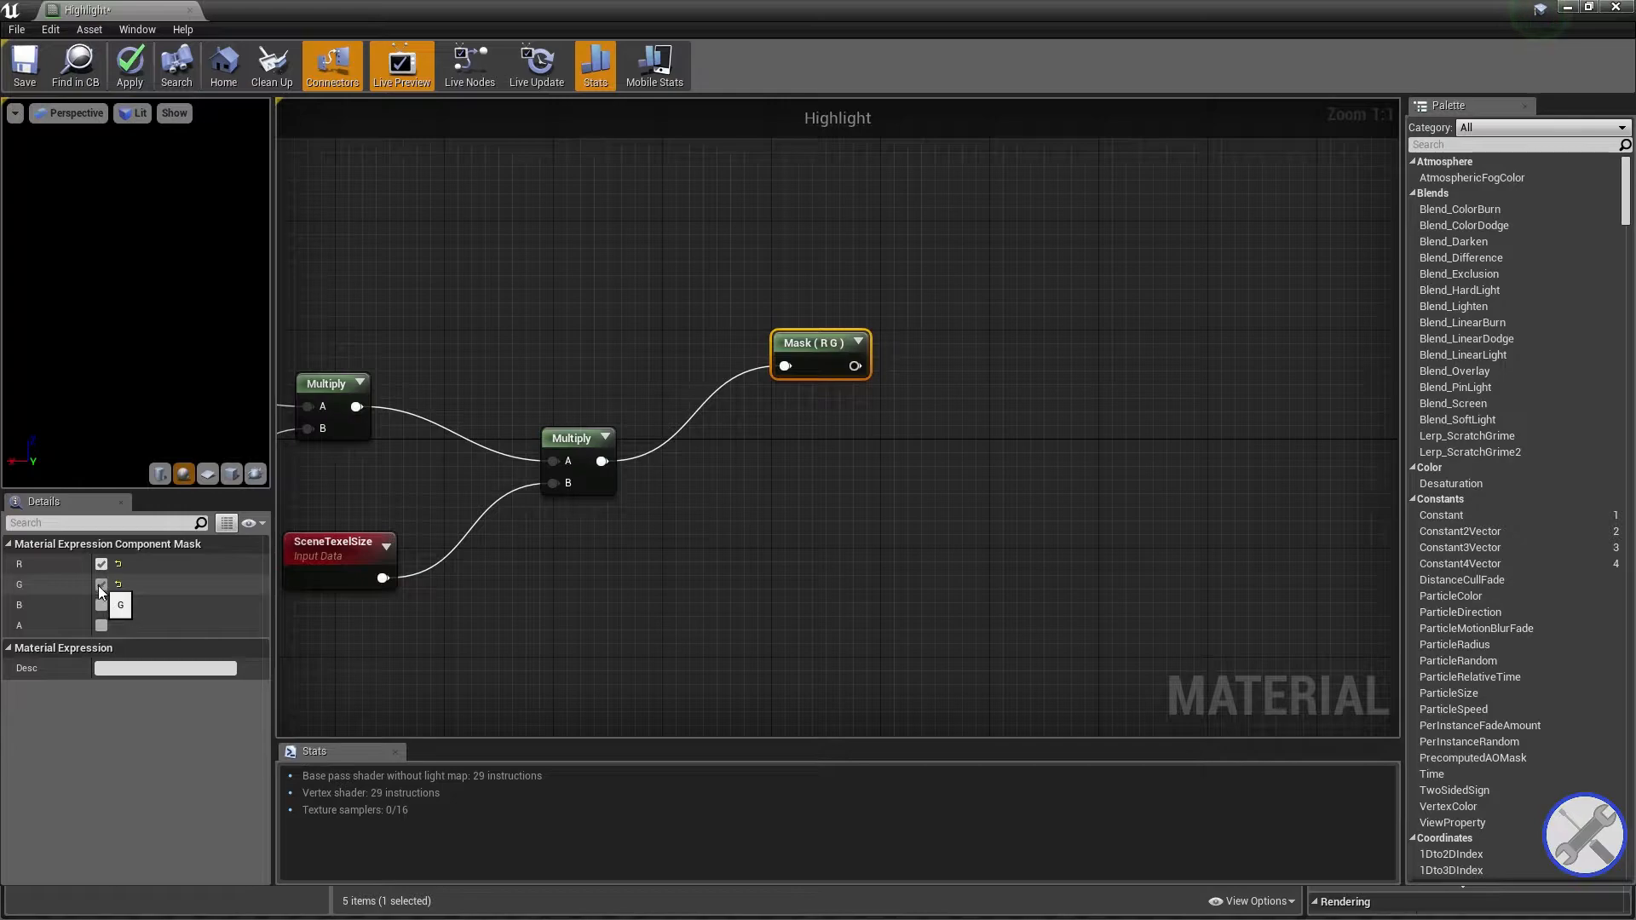
Add an AppendVector node after the R mask, with the mask's output feeding its A input.
right_drag(811, 482, 659, 517)
drag(648, 446, 771, 459)
text(append)
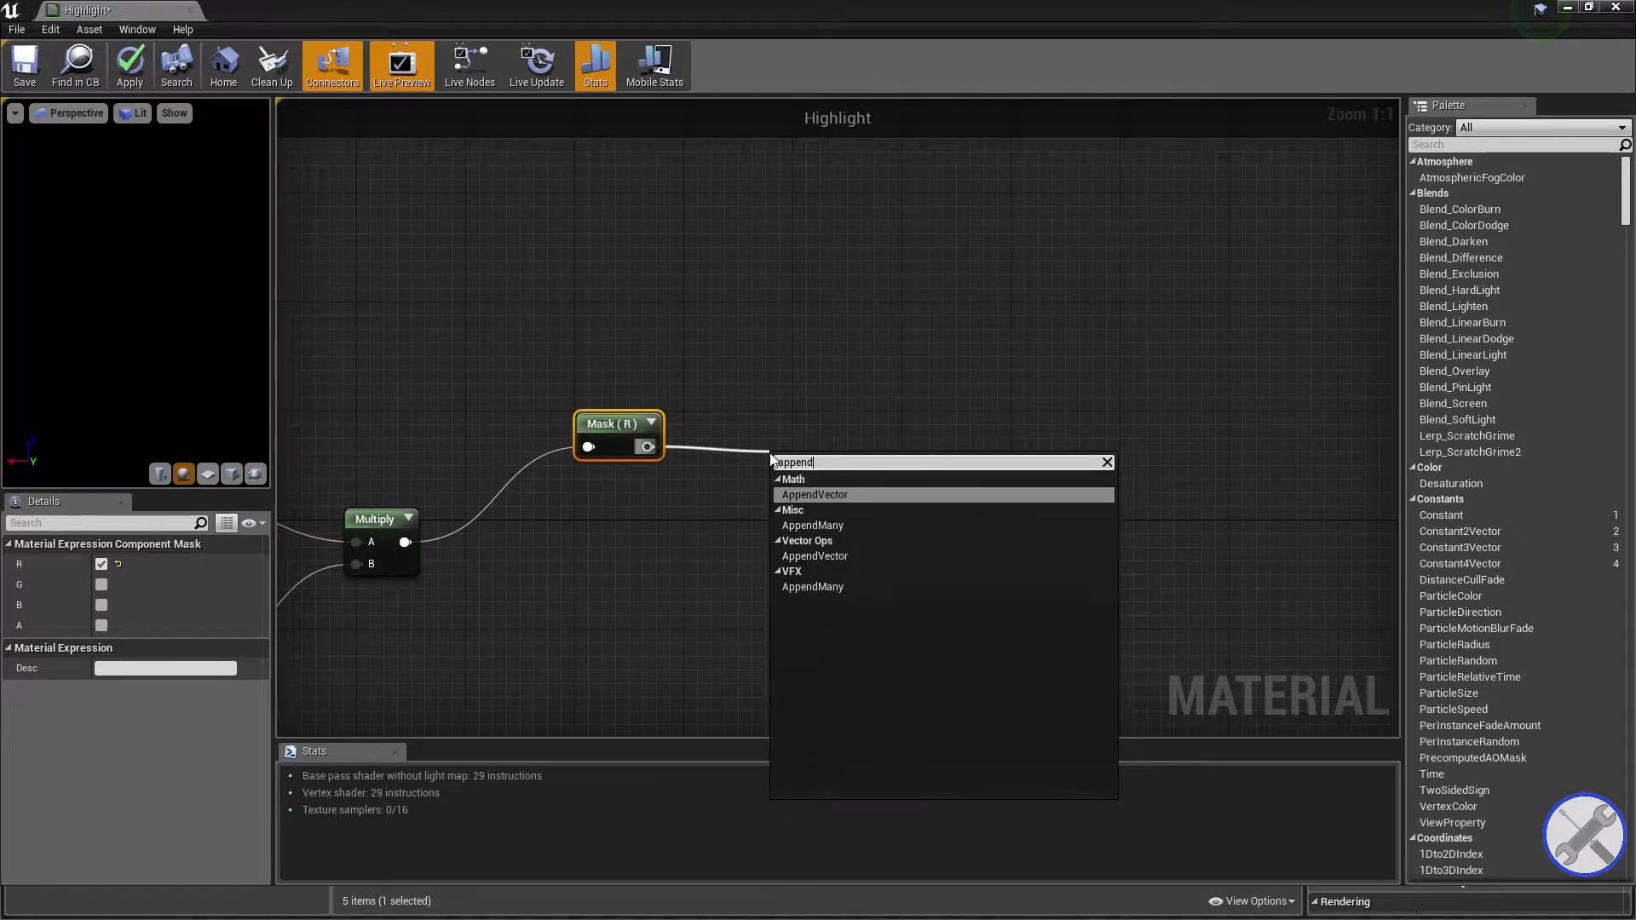
key(Return)
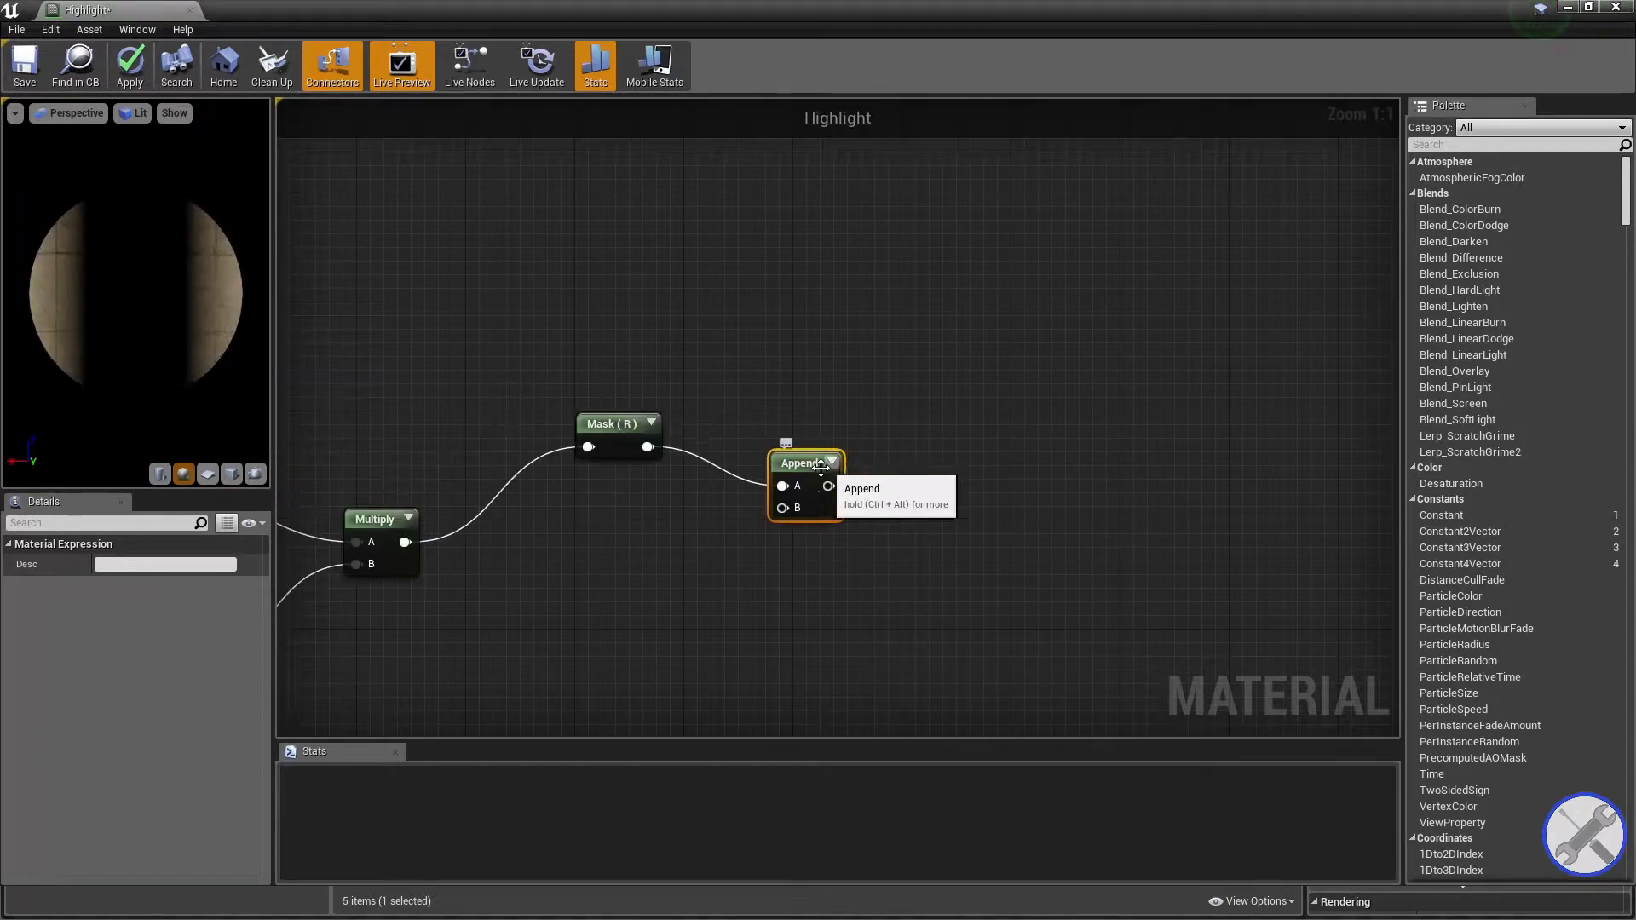
drag(890, 431, 912, 420)
right_drag(874, 442, 972, 361)
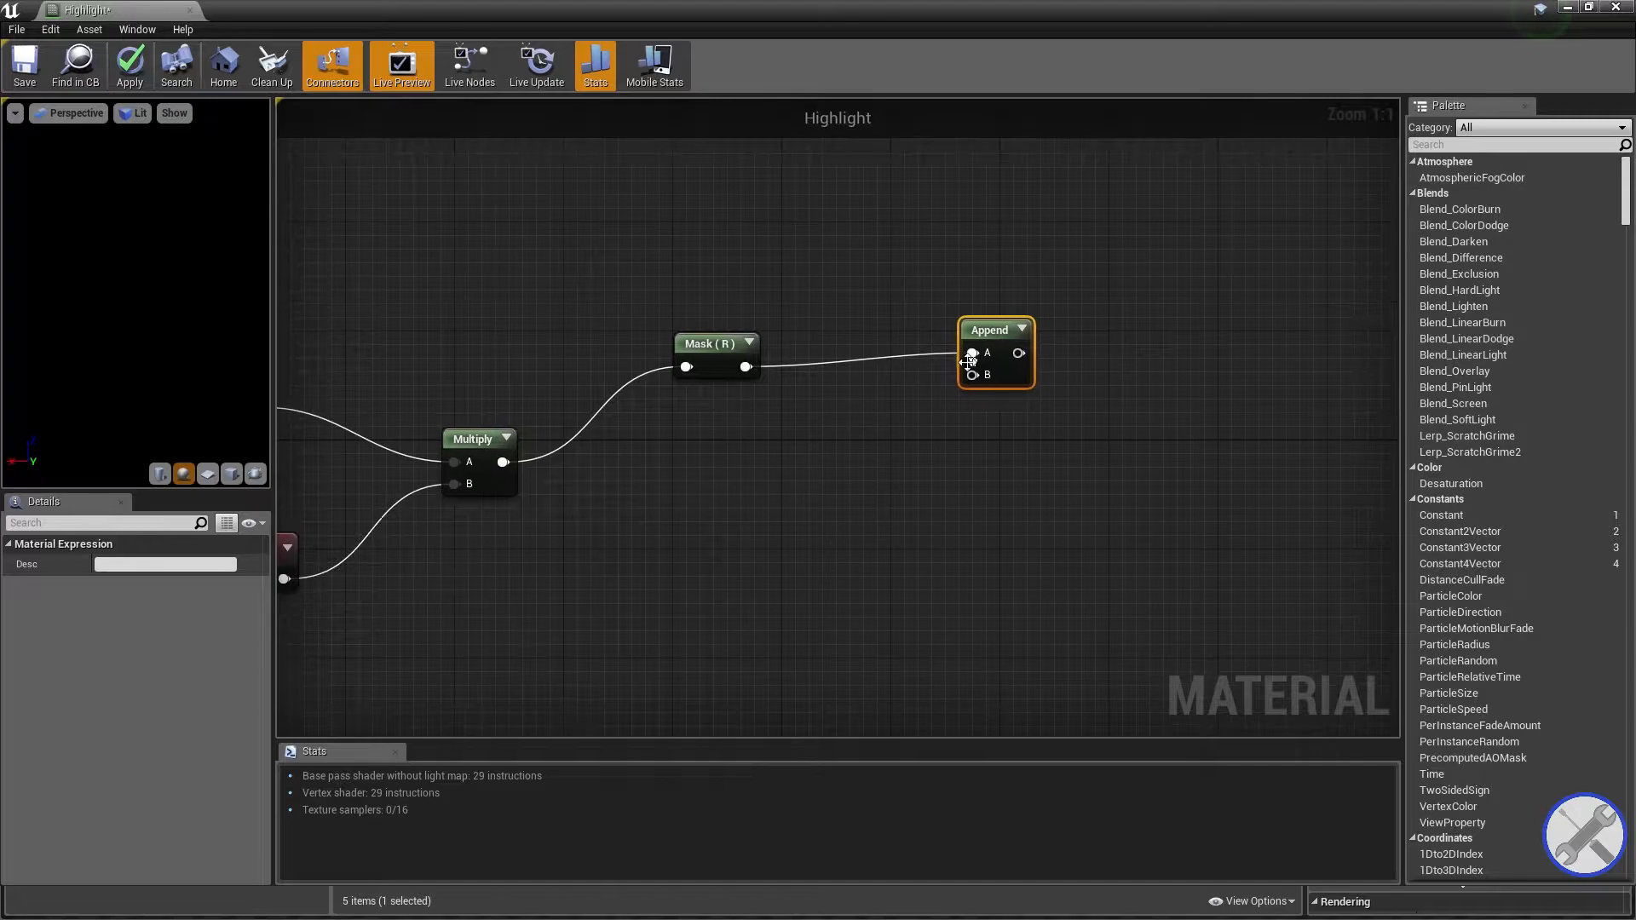
Add an unnamed scalar parameter below the R mask and connect its output to the Append node's B input.
right_drag(753, 449, 886, 388)
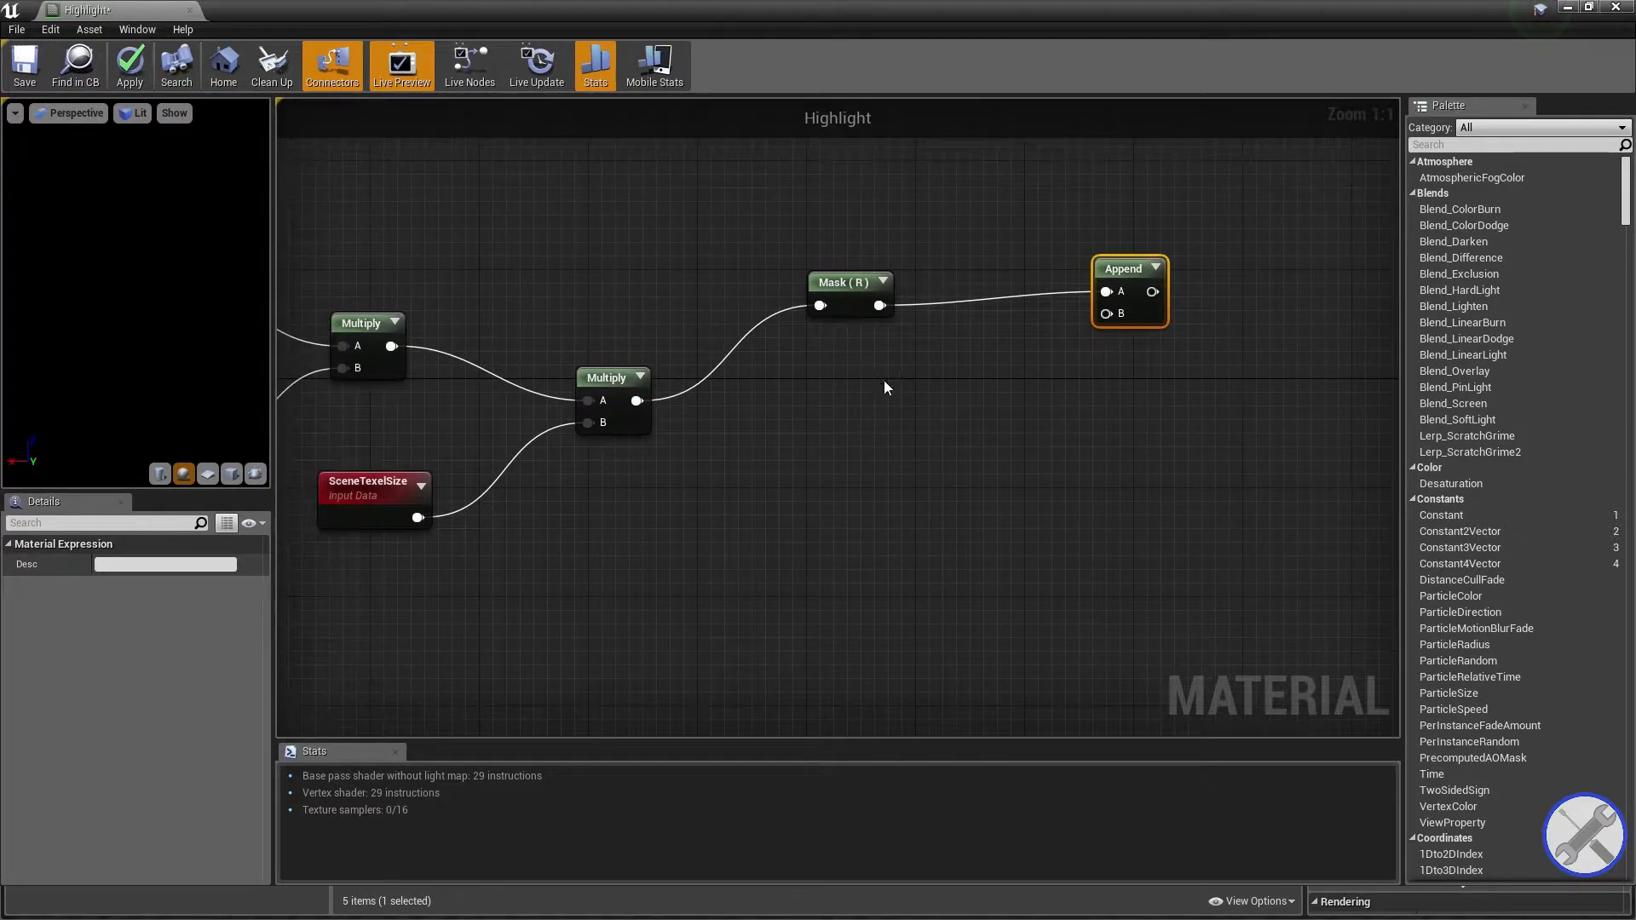
right_click(869, 425)
text(sca)
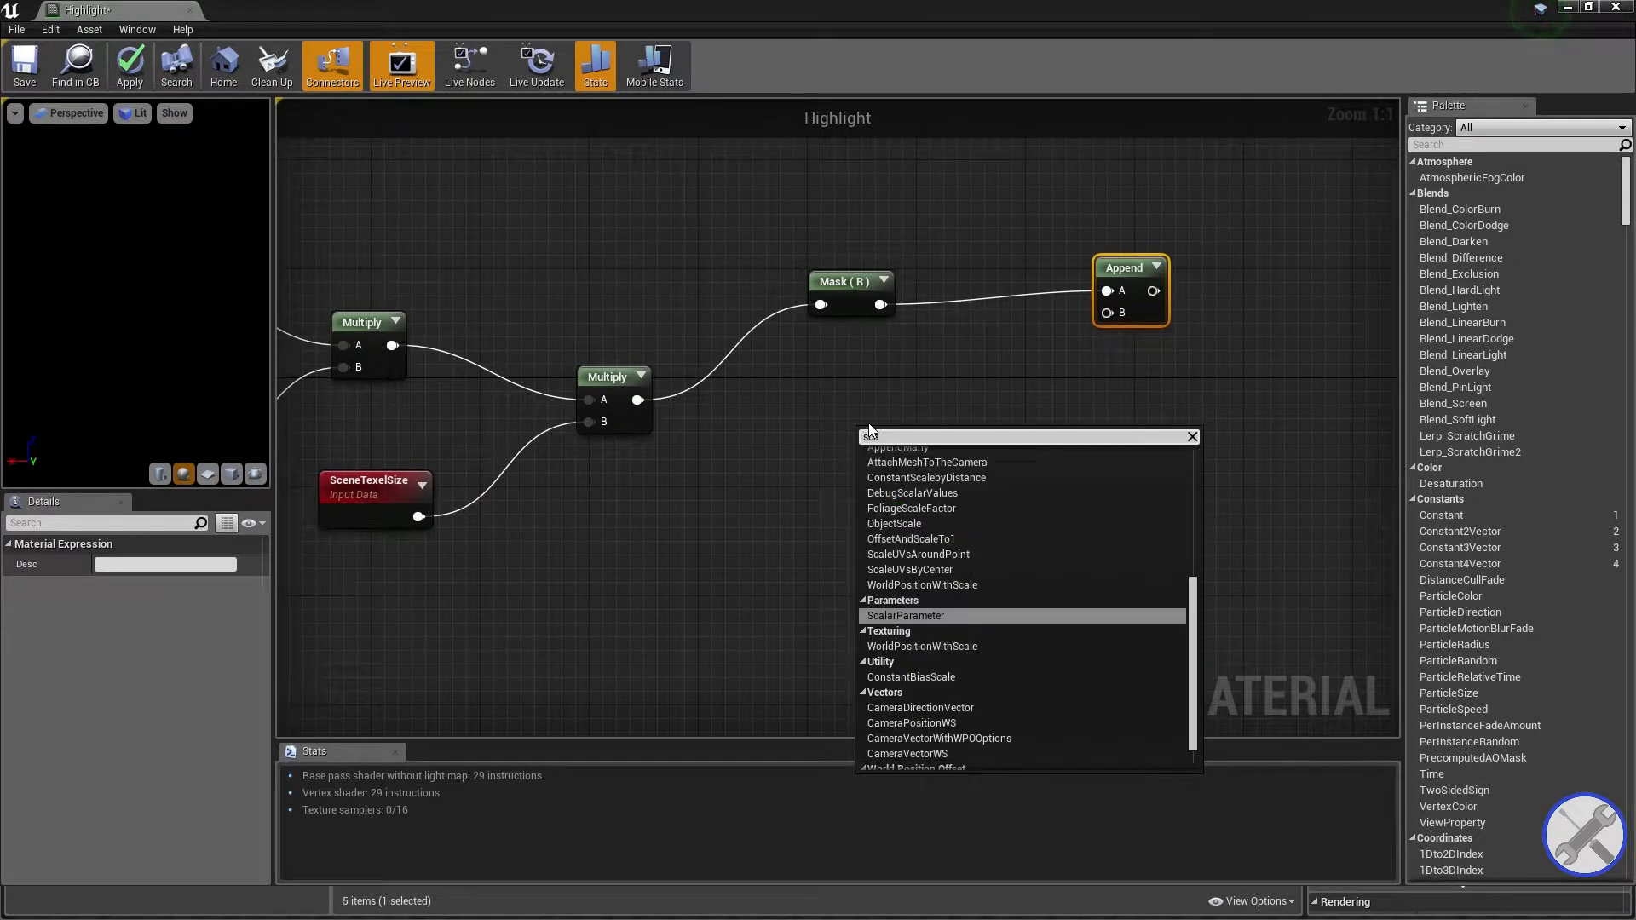
key(Return)
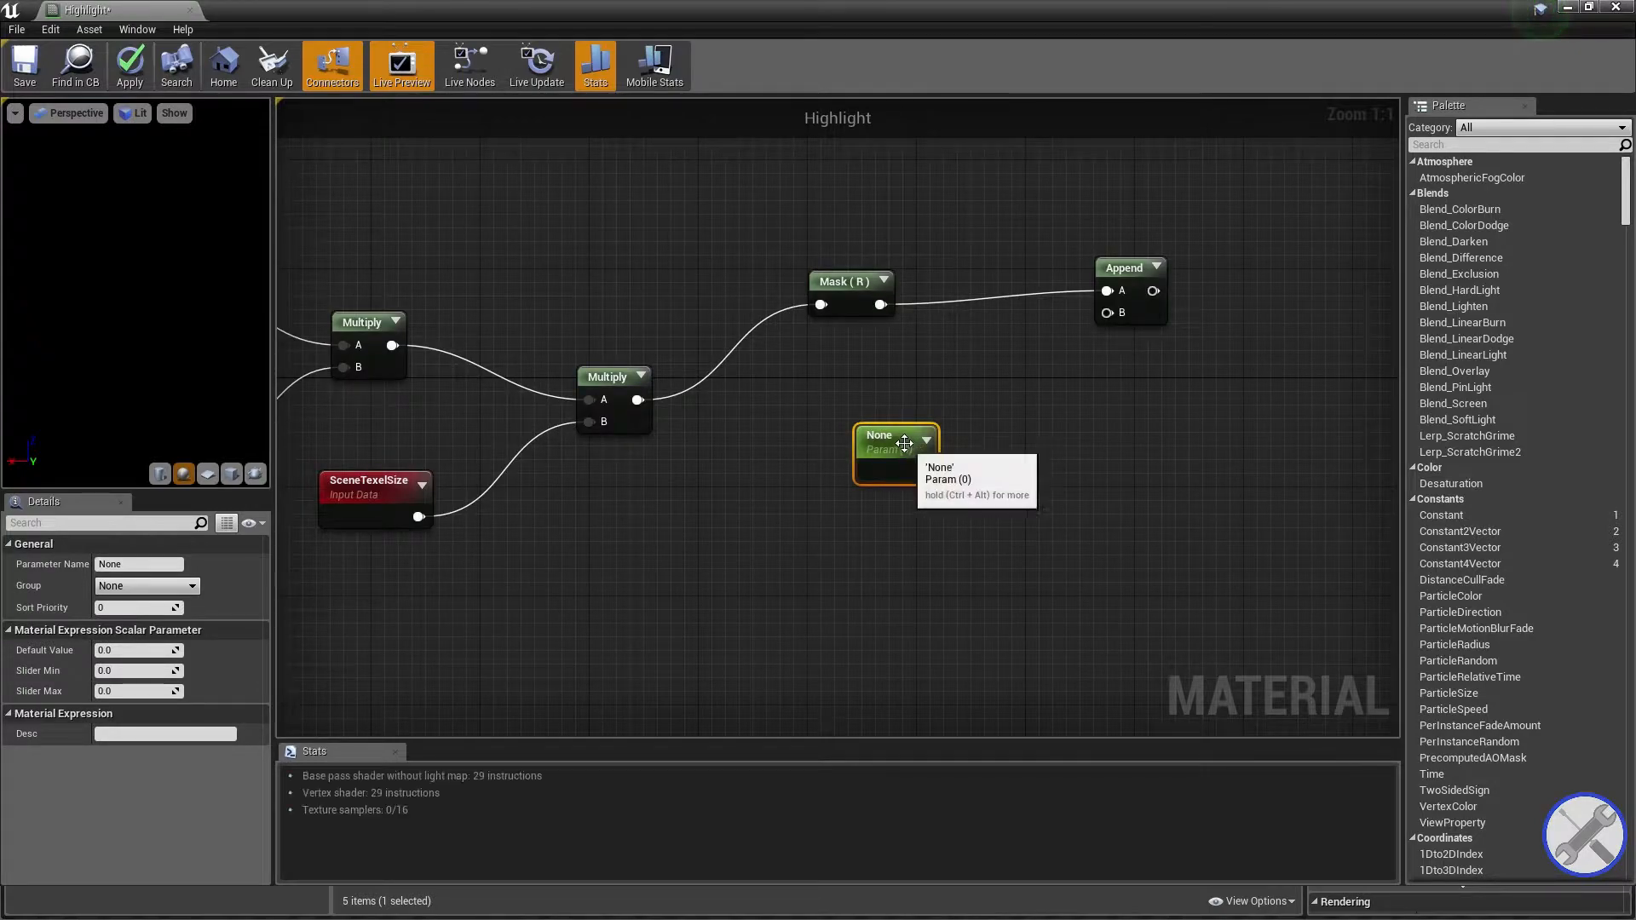
drag(904, 443, 1108, 314)
right_drag(1191, 401, 1021, 184)
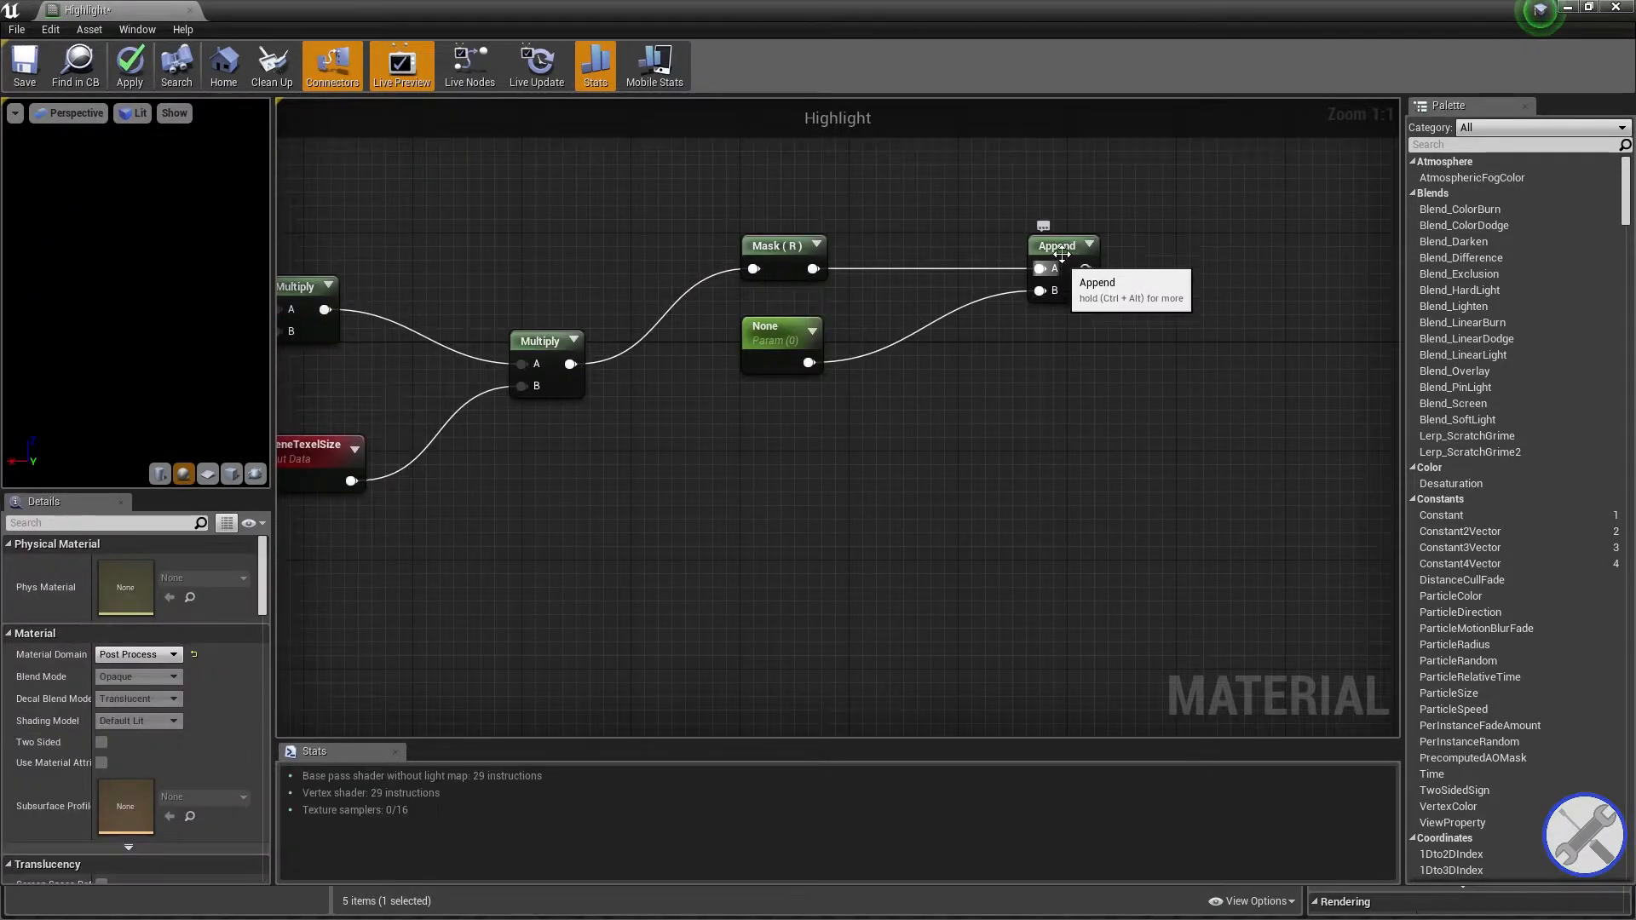
Duplicate the Append node below the original and connect the scalar parameter to the copy's A input.
click(1057, 254)
key(ctrl+c)
key(ctrl+v)
right_drag(1088, 425, 1085, 413)
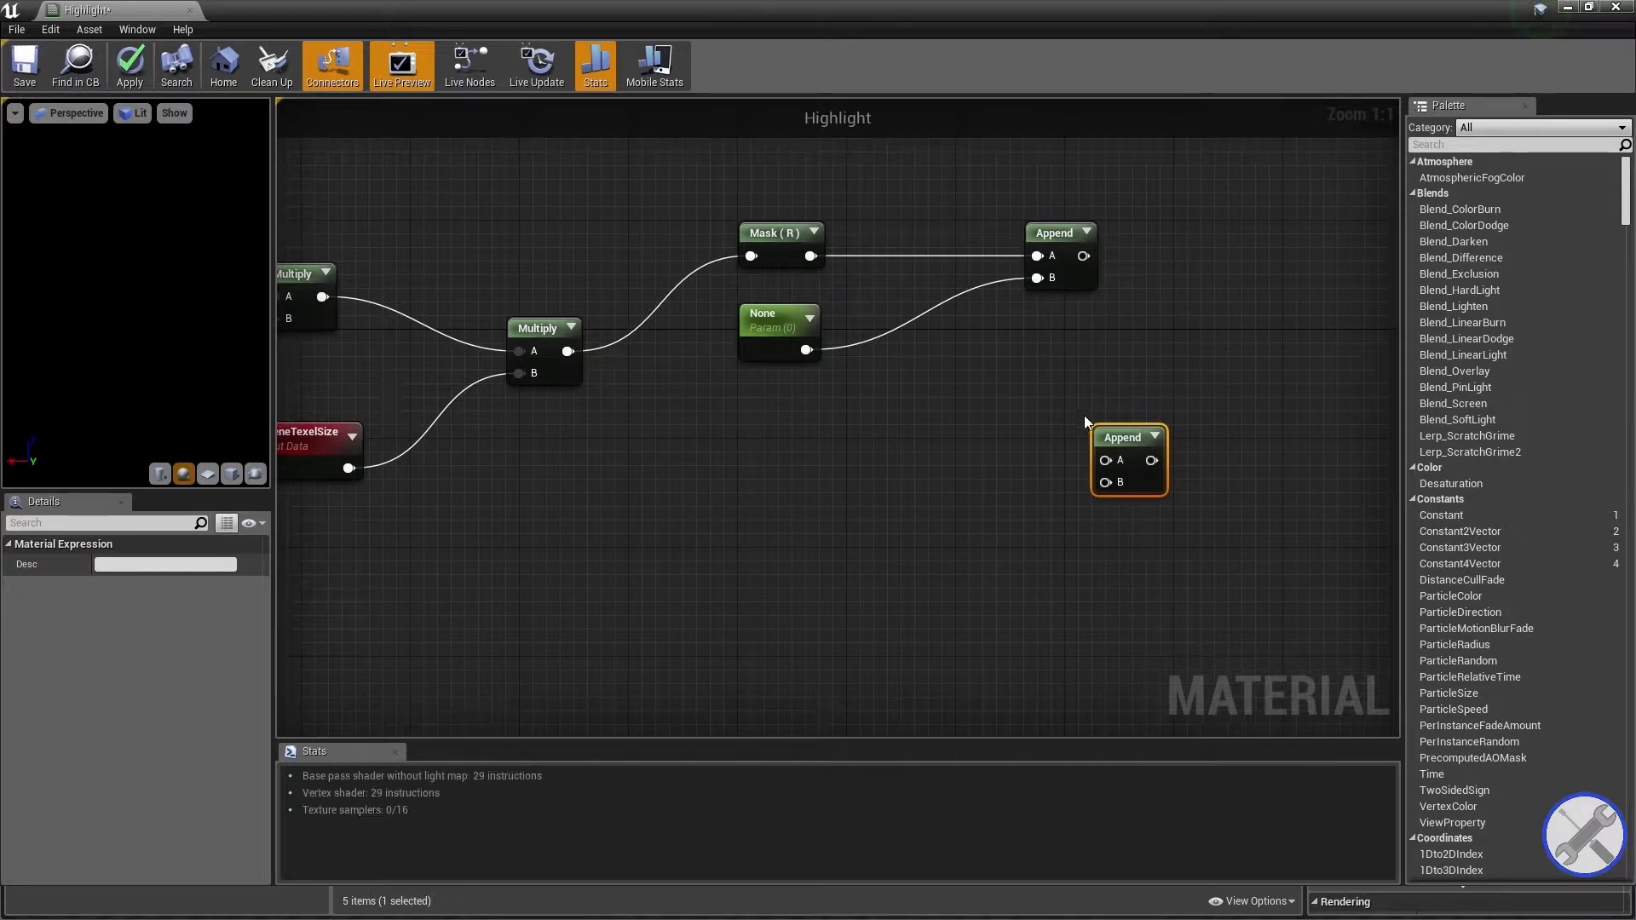
drag(805, 349, 848, 325)
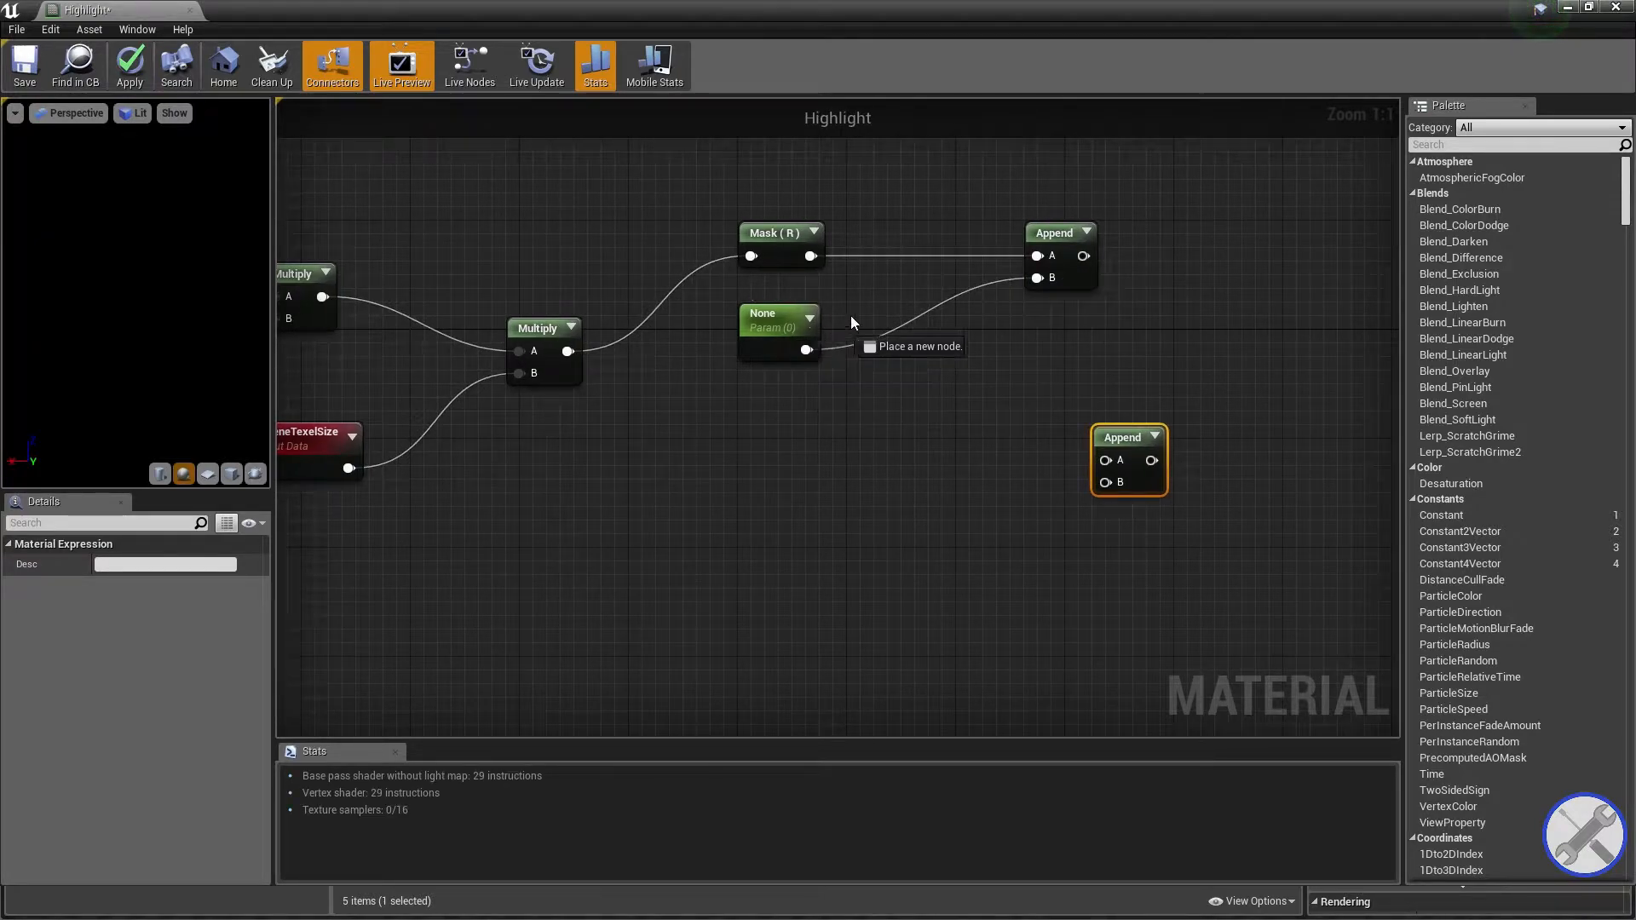
drag(1104, 461, 1106, 461)
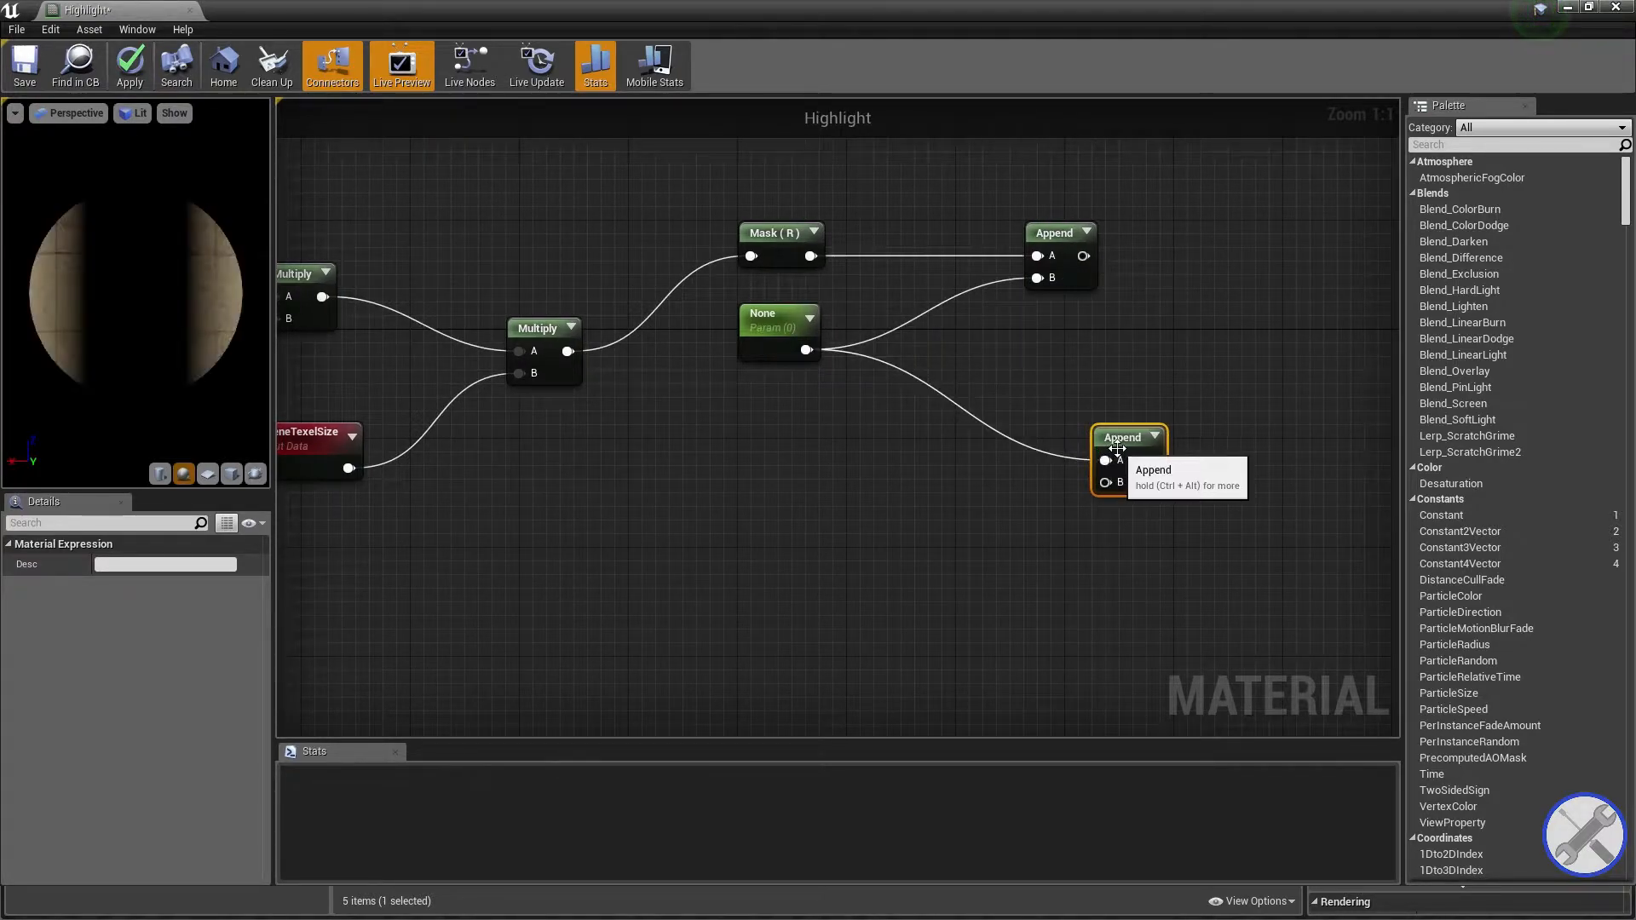
Duplicate the R mask below the scalar parameter and switch the copy's enabled channel from R to G.
right_drag(891, 231, 1094, 282)
click(993, 289)
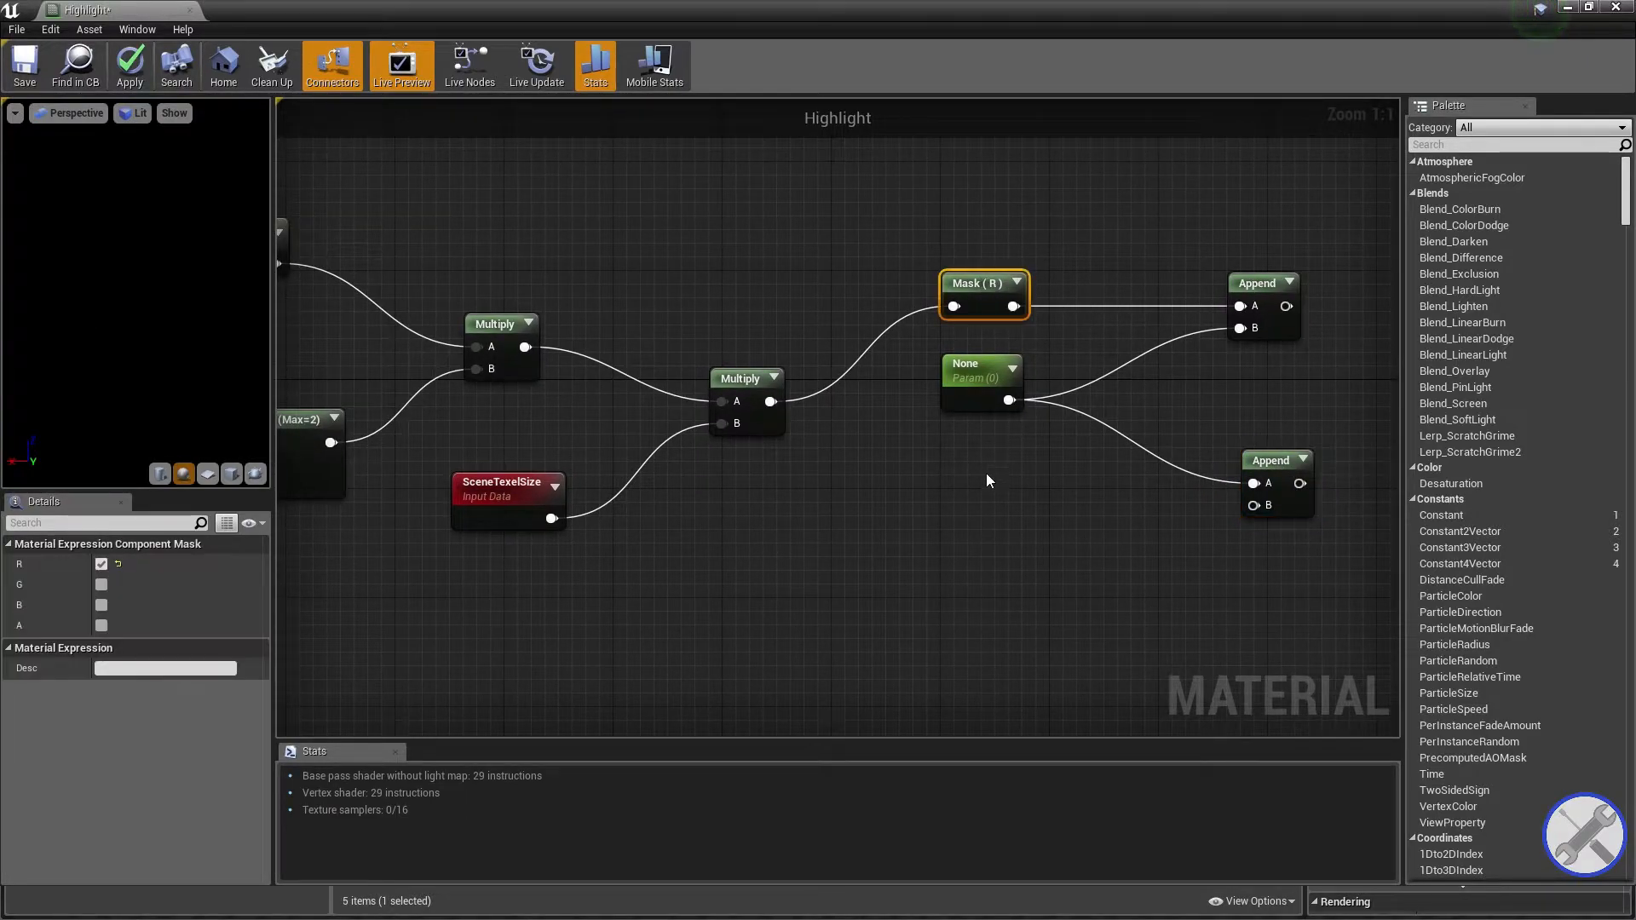
key(ctrl+v)
right_drag(1024, 473, 876, 377)
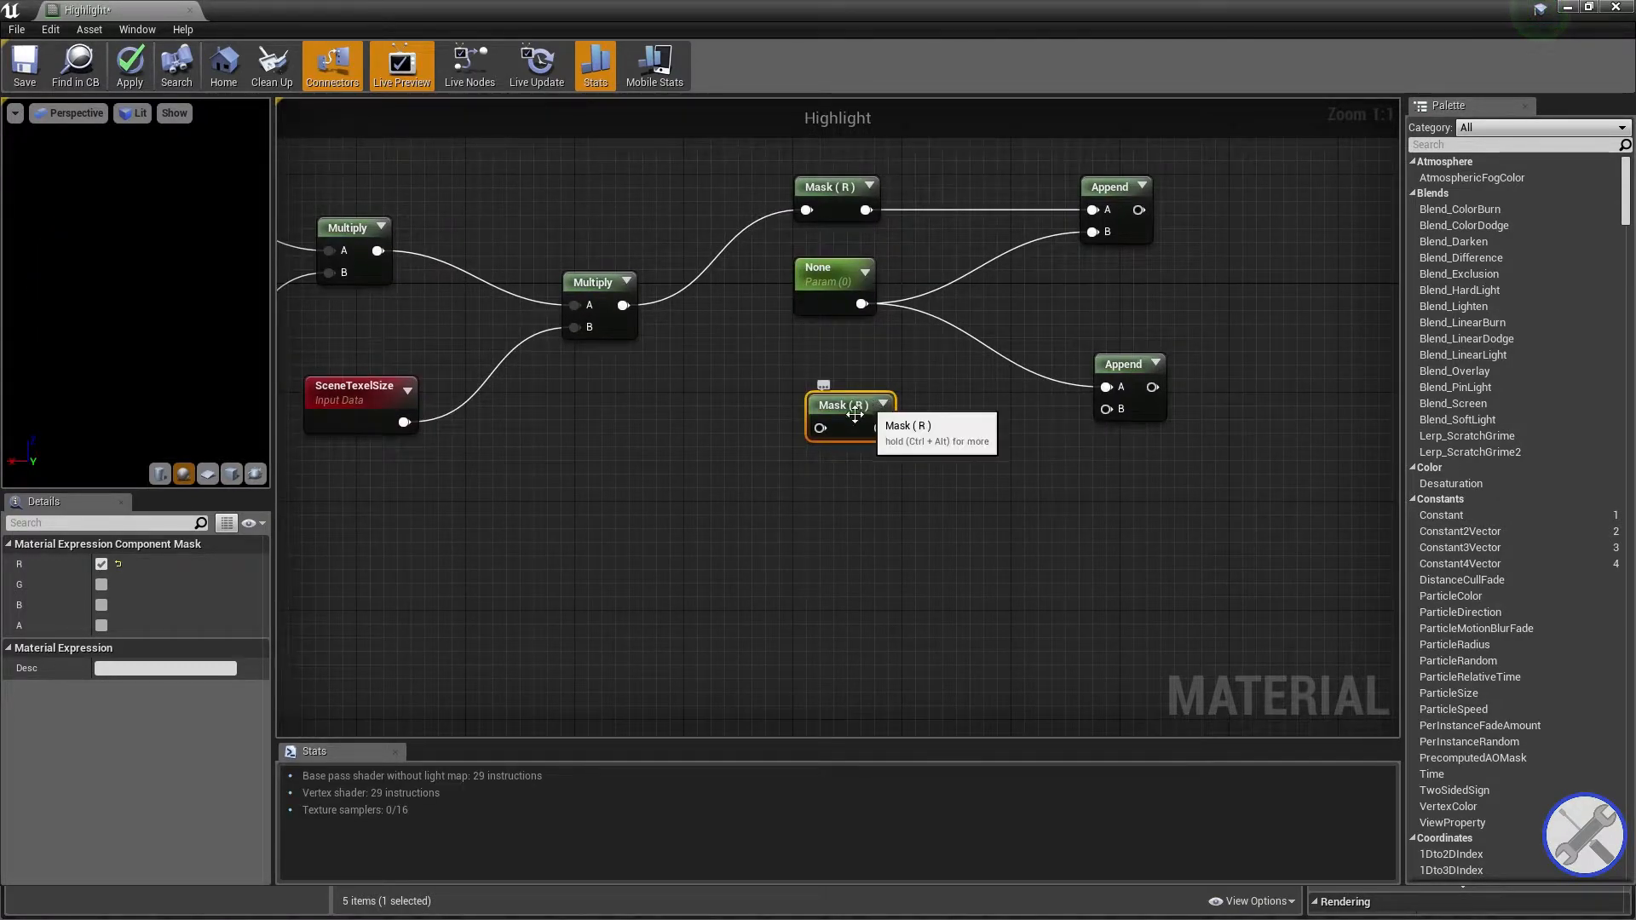
click(101, 564)
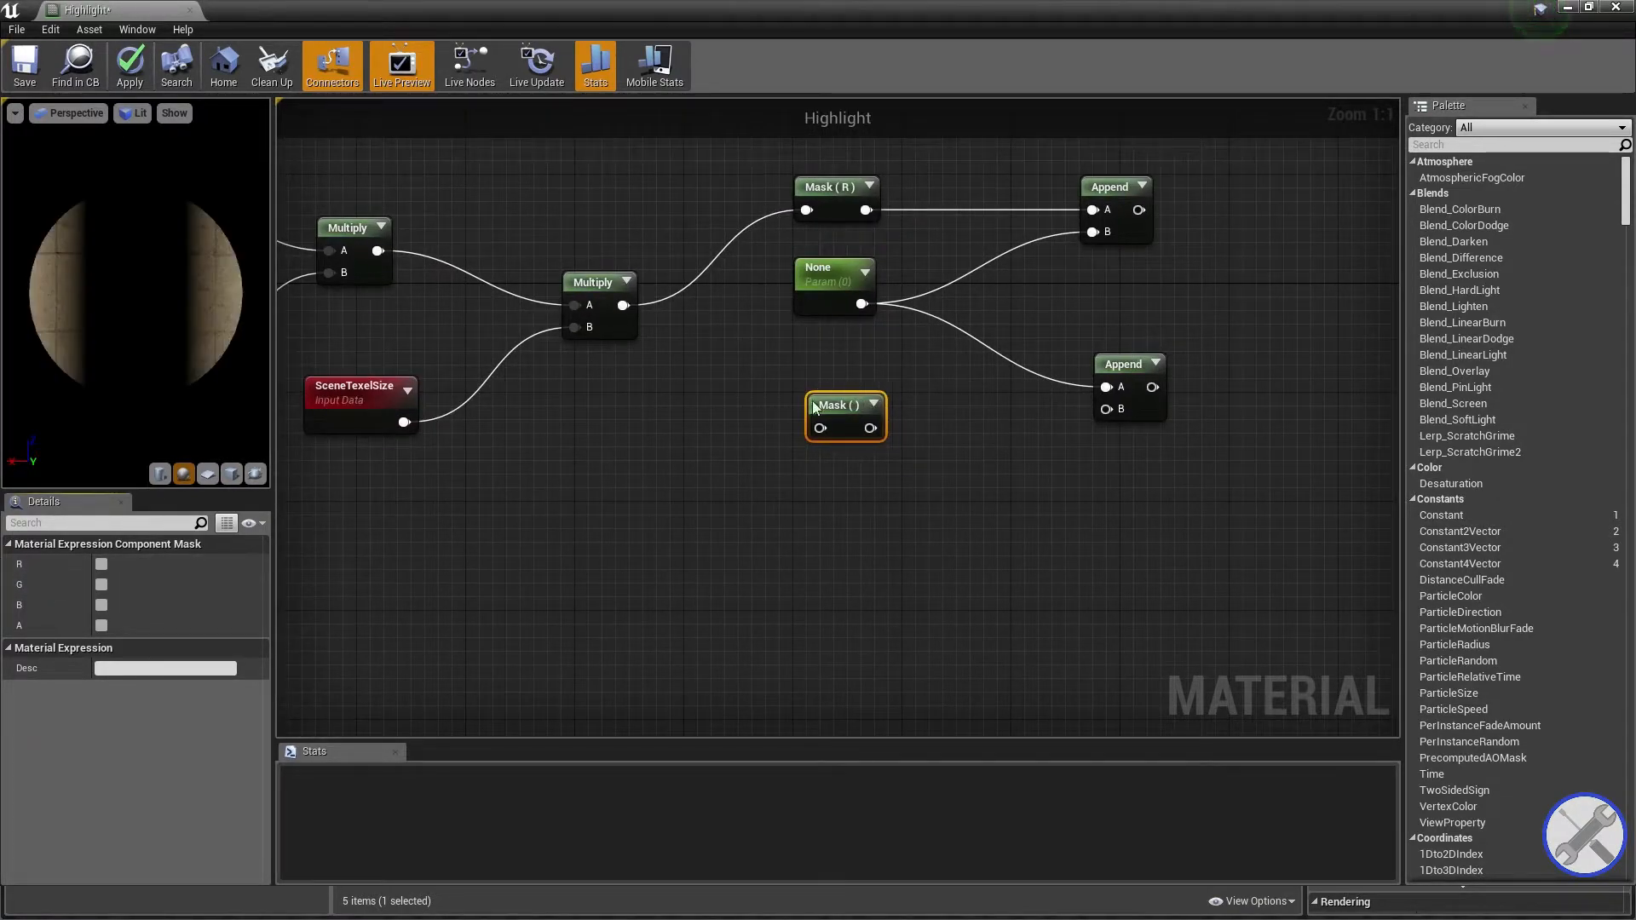
click(101, 585)
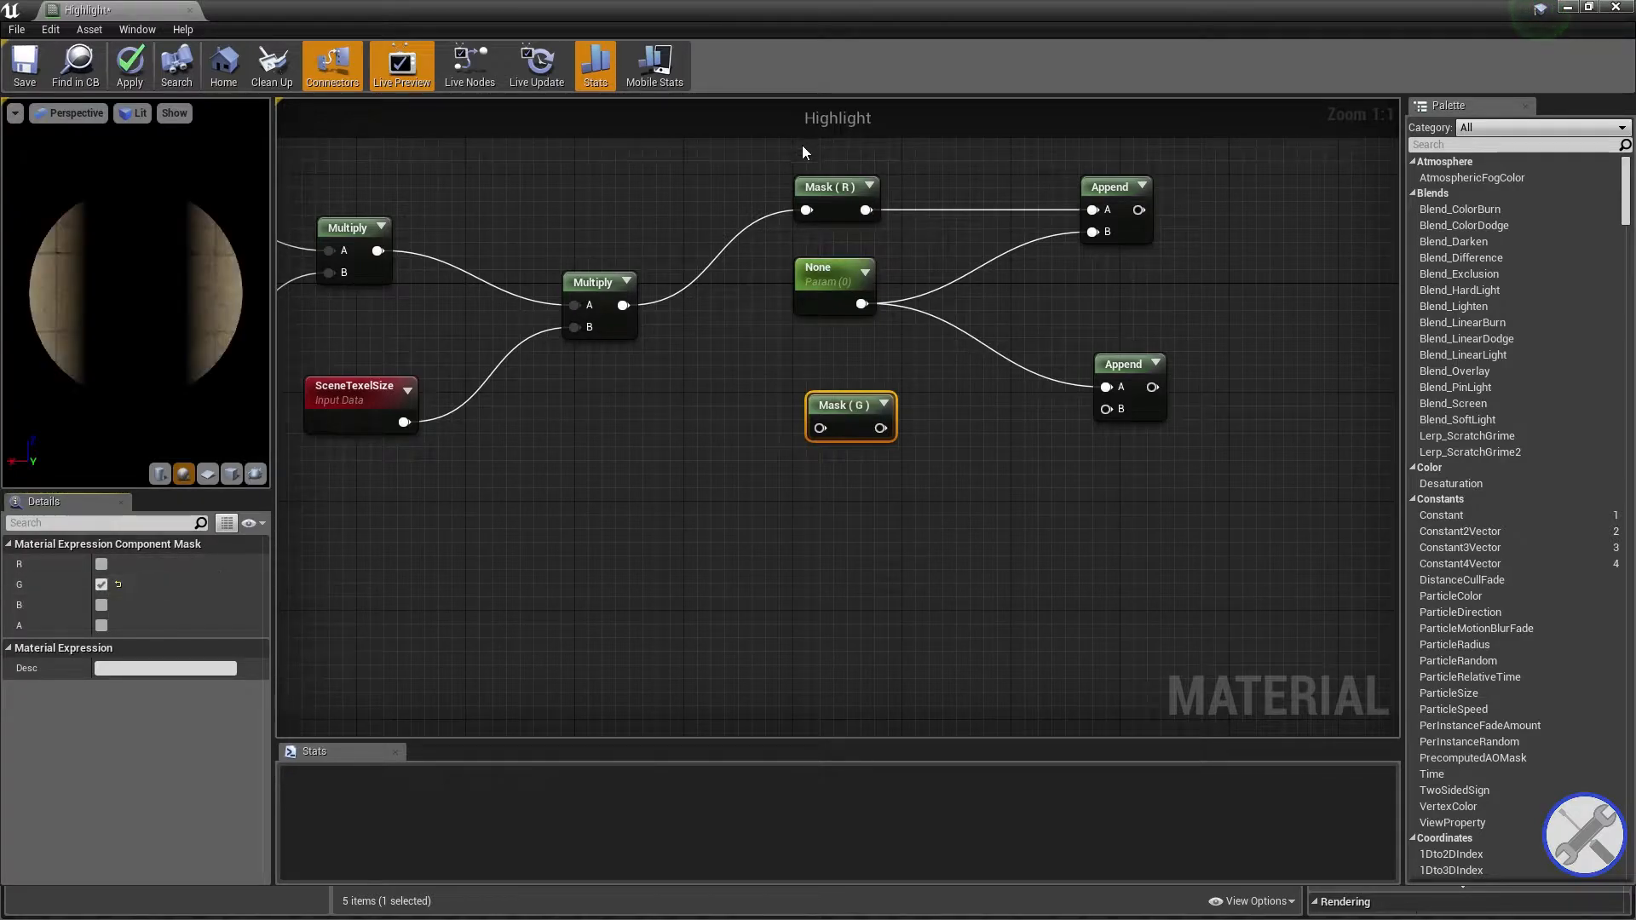
Connect the G mask's output to the lower Append node's B input and align the two nodes.
drag(837, 407, 944, 430)
drag(1106, 409, 1115, 379)
right_drag(1186, 326, 1023, 322)
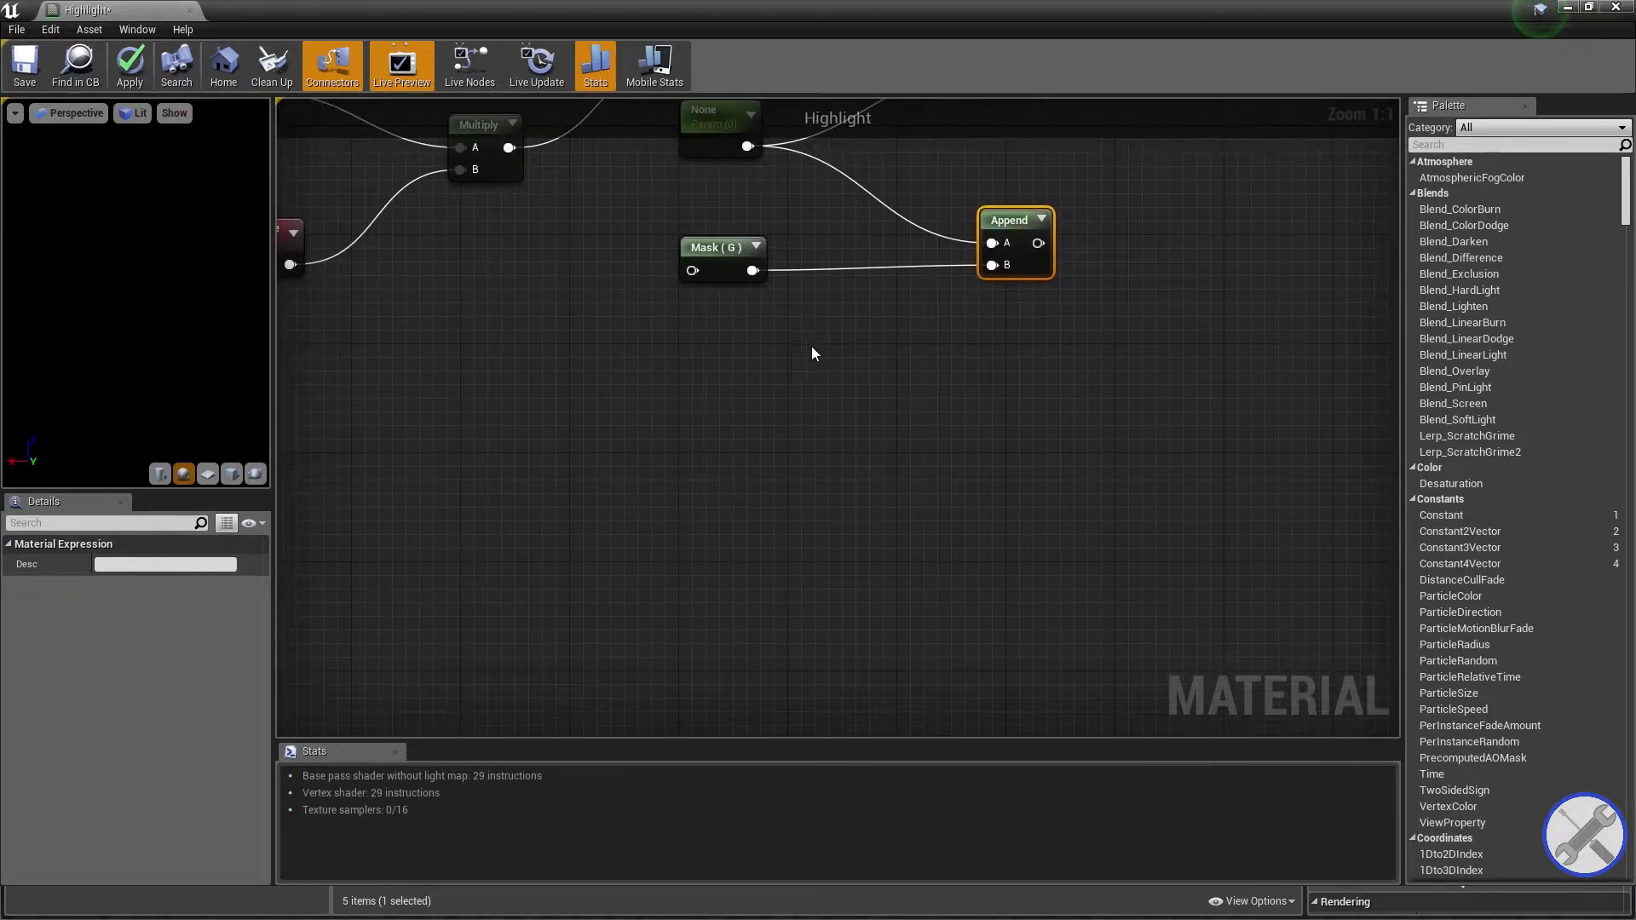
right_click(993, 352)
text(scla)
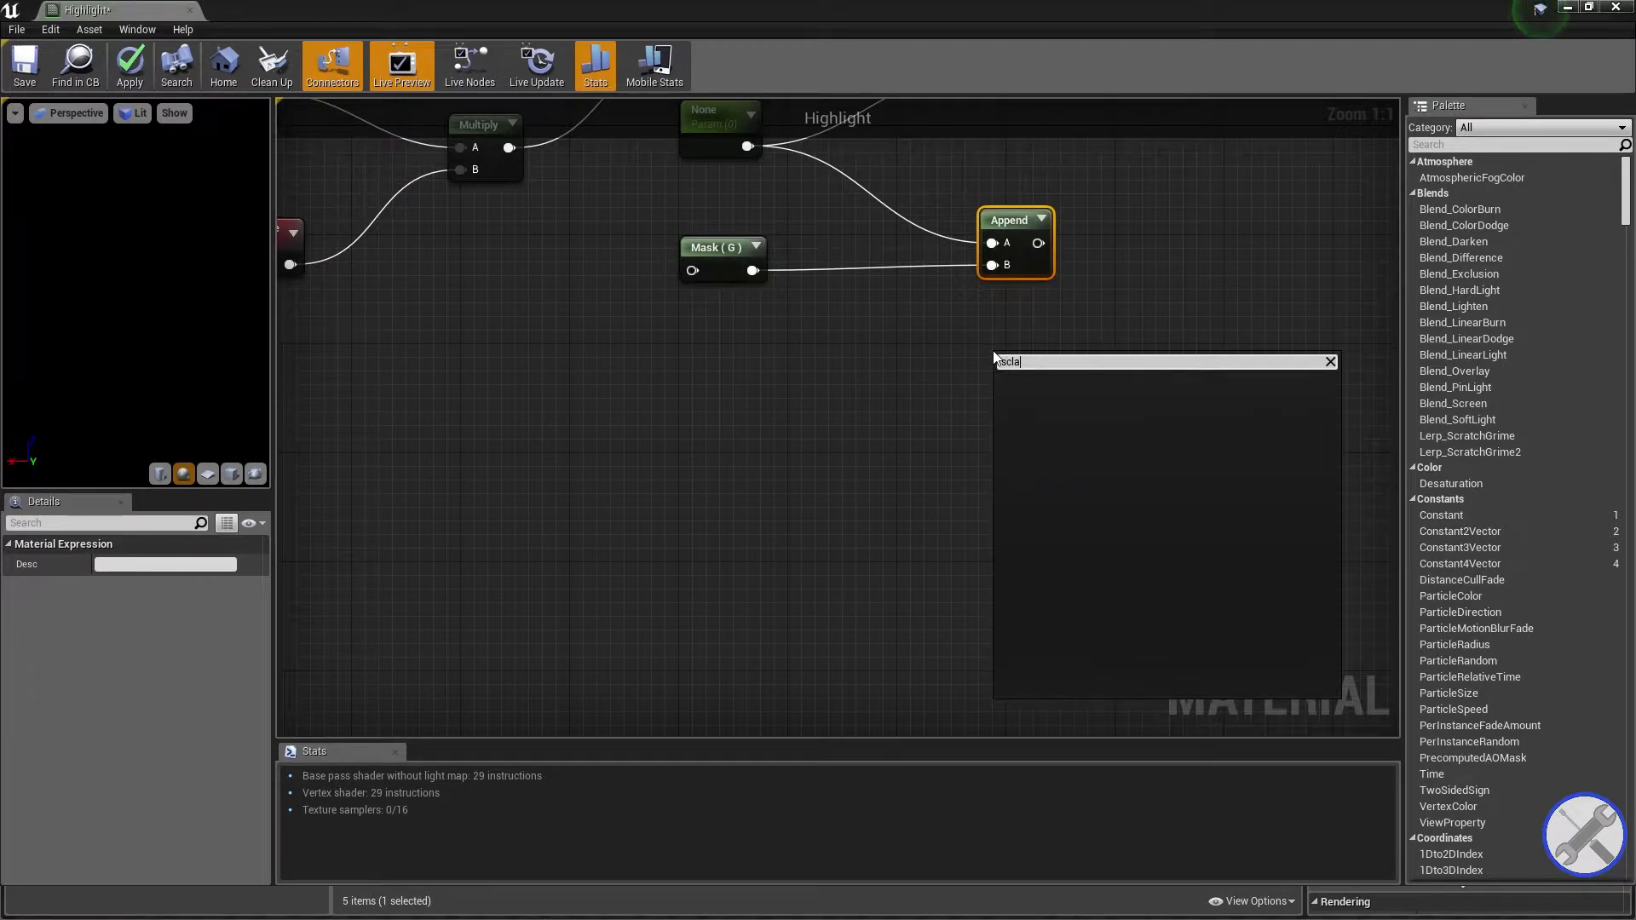
key(BackSpace)
key(BackSpace)
click(718, 435)
Duplicate the scalar parameter and place the copy below the G mask and lower Append node.
right_drag(718, 435, 994, 603)
drag(1136, 344, 1005, 281)
click(1005, 281)
key(ctrl+c)
right_drag(1122, 455, 939, 368)
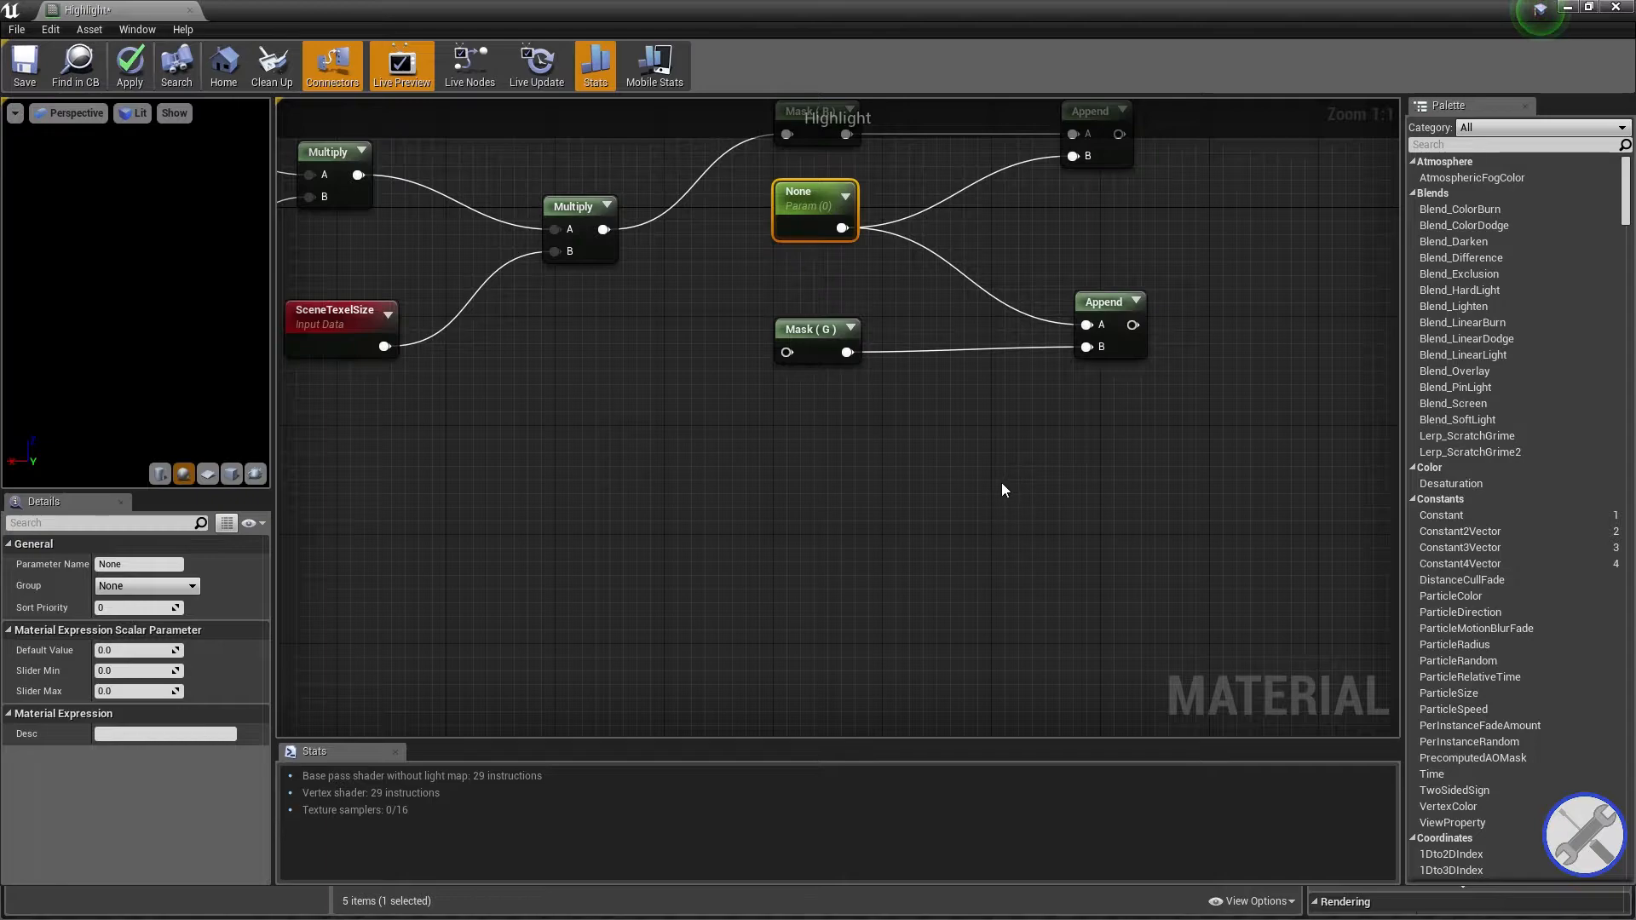
key(ctrl+v)
right_drag(1068, 462, 936, 460)
drag(901, 492, 887, 452)
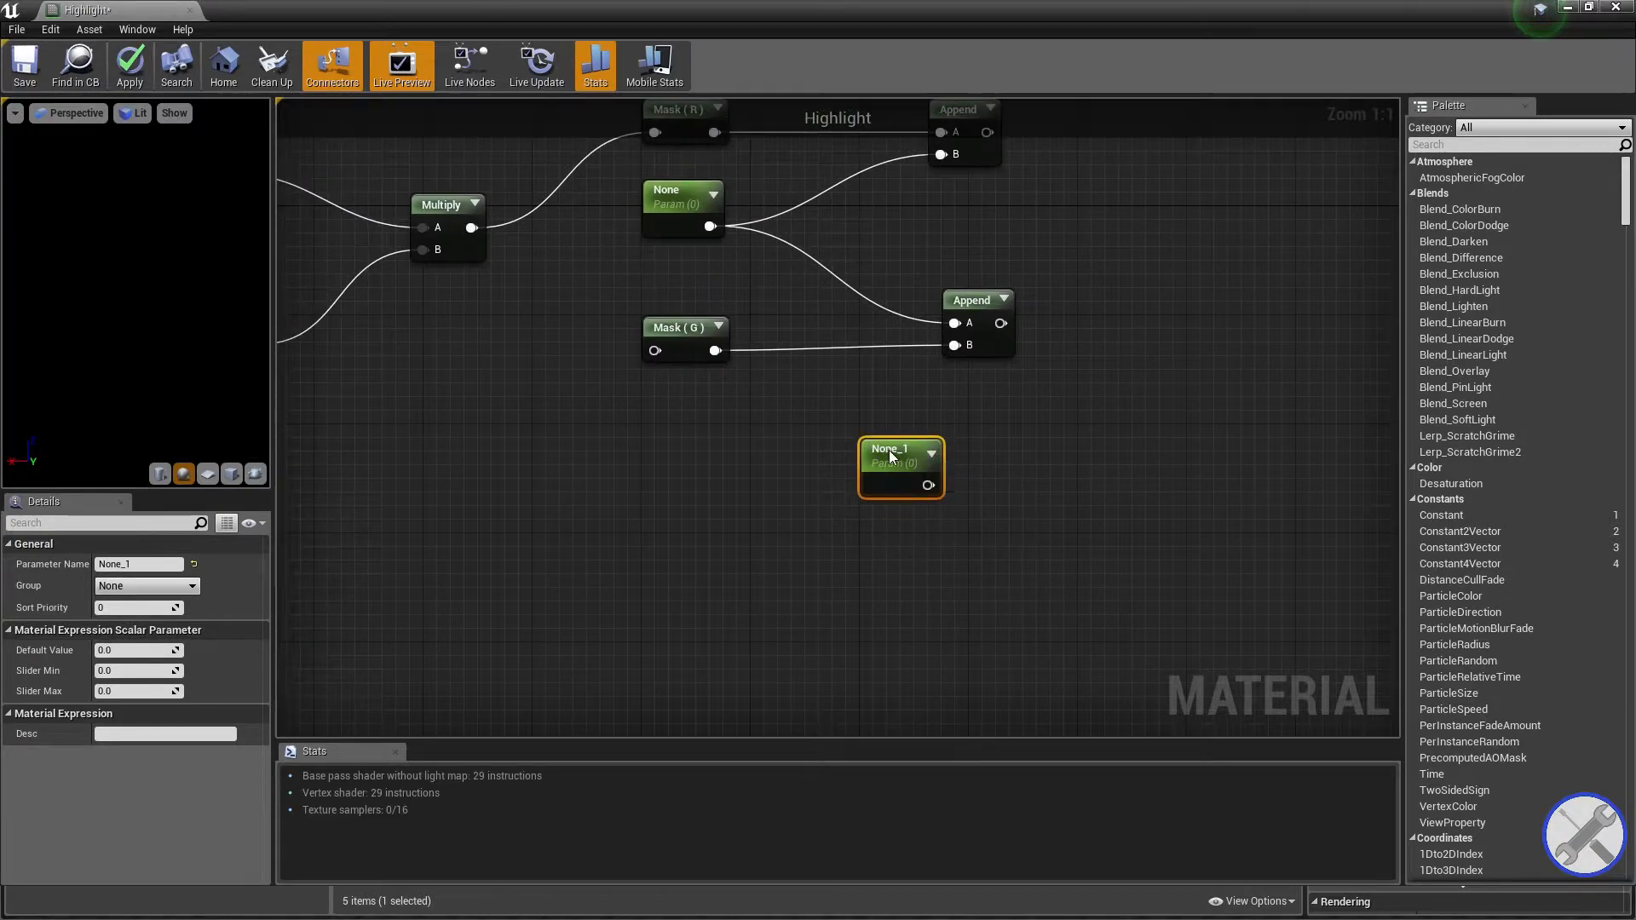
click(122, 611)
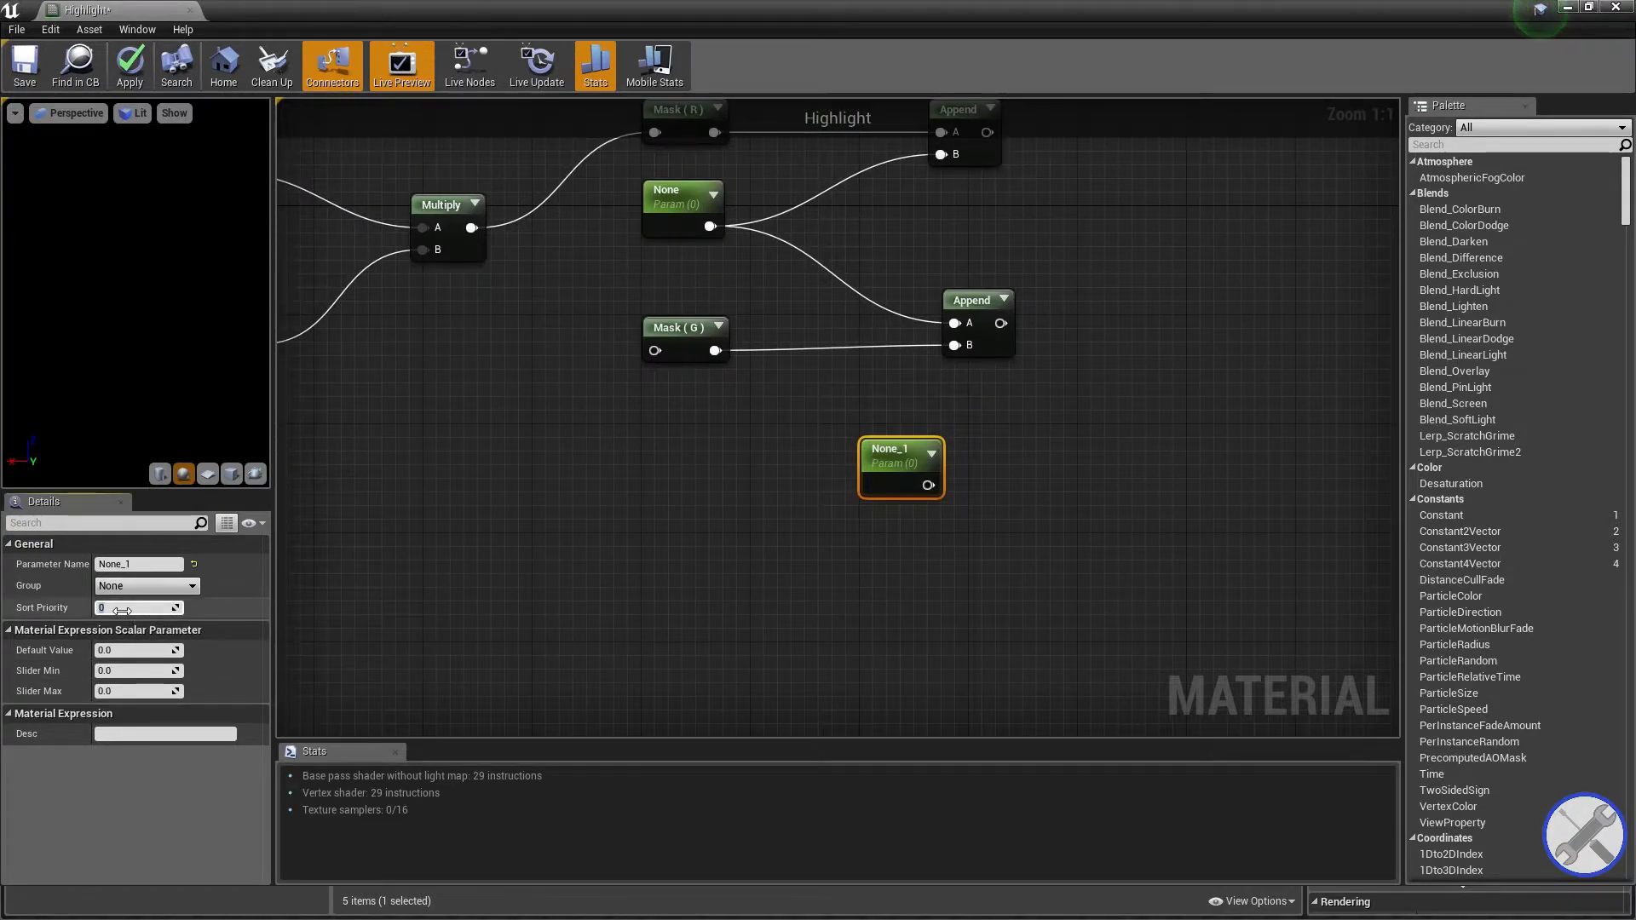
key(Return)
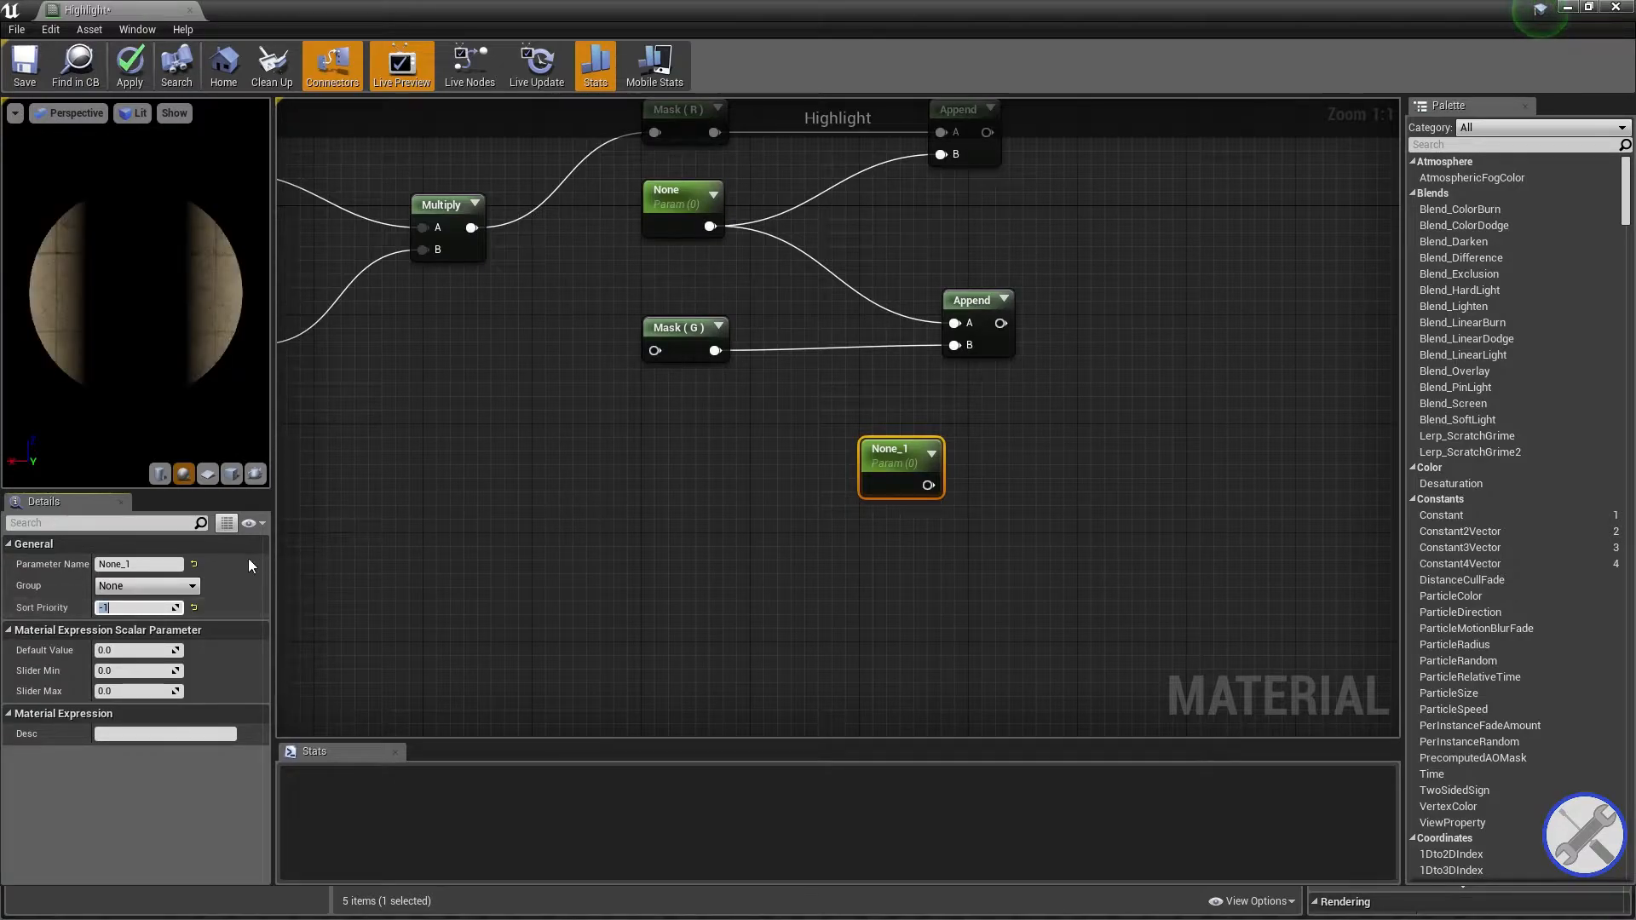
click(195, 608)
Set the duplicated scalar parameter's default value to -1 and move the node slightly back beneath the G mask.
click(122, 650)
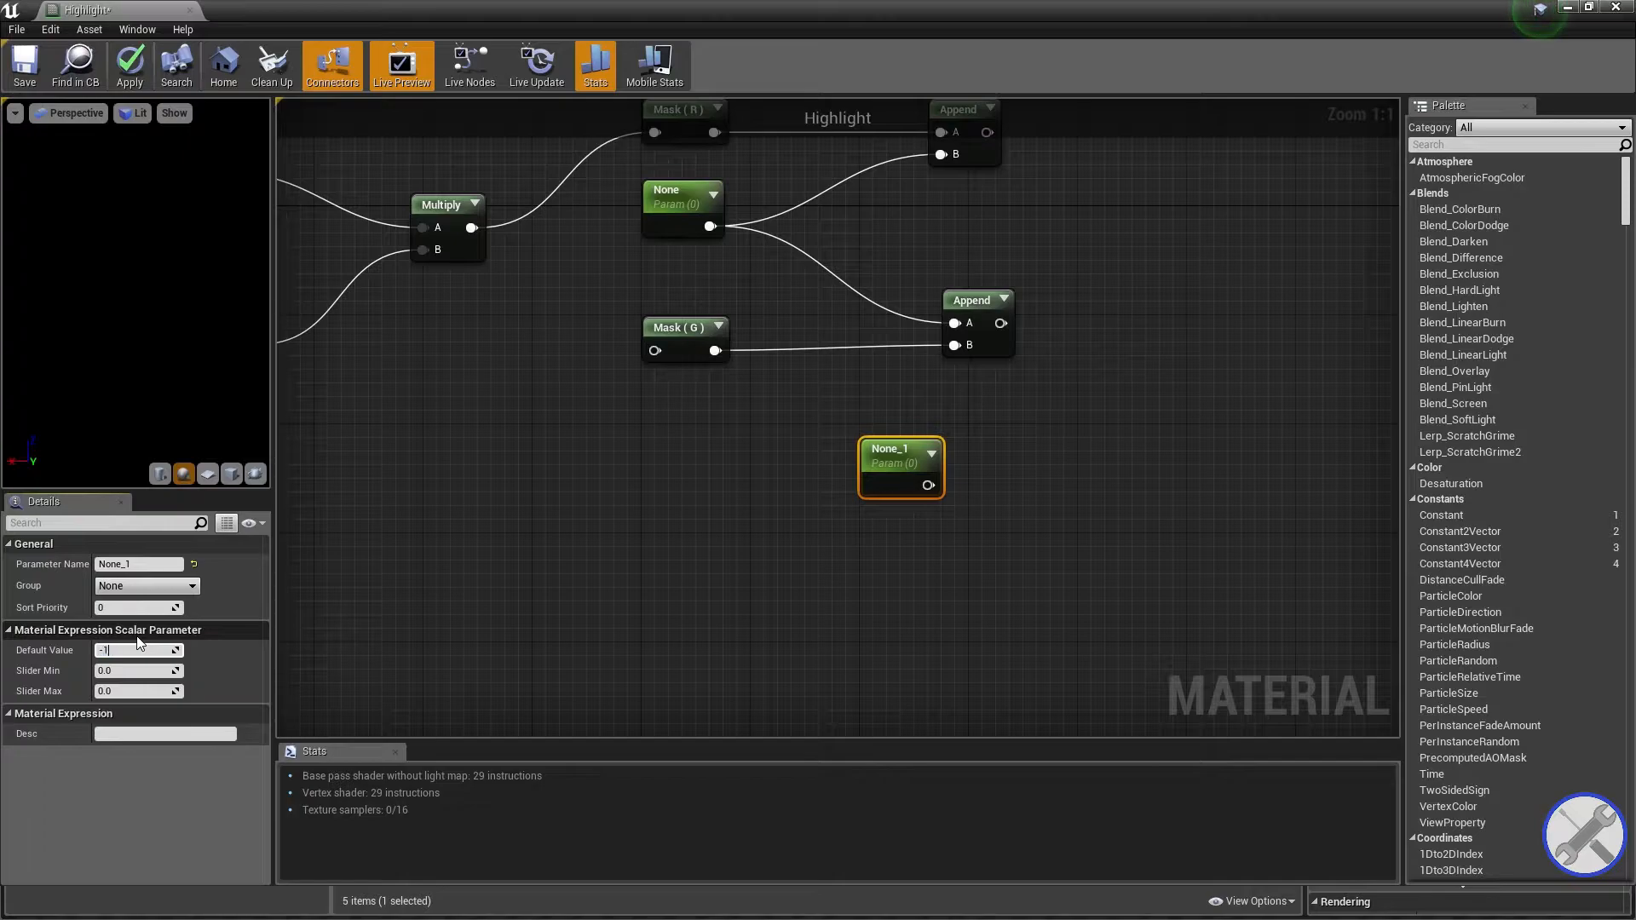
text(-1)
key(Return)
drag(895, 465, 812, 478)
Add a Multiply node beyond the two Append nodes and duplicate it to place a second one below.
right_drag(813, 478, 559, 620)
right_click(905, 496)
text(multiply)
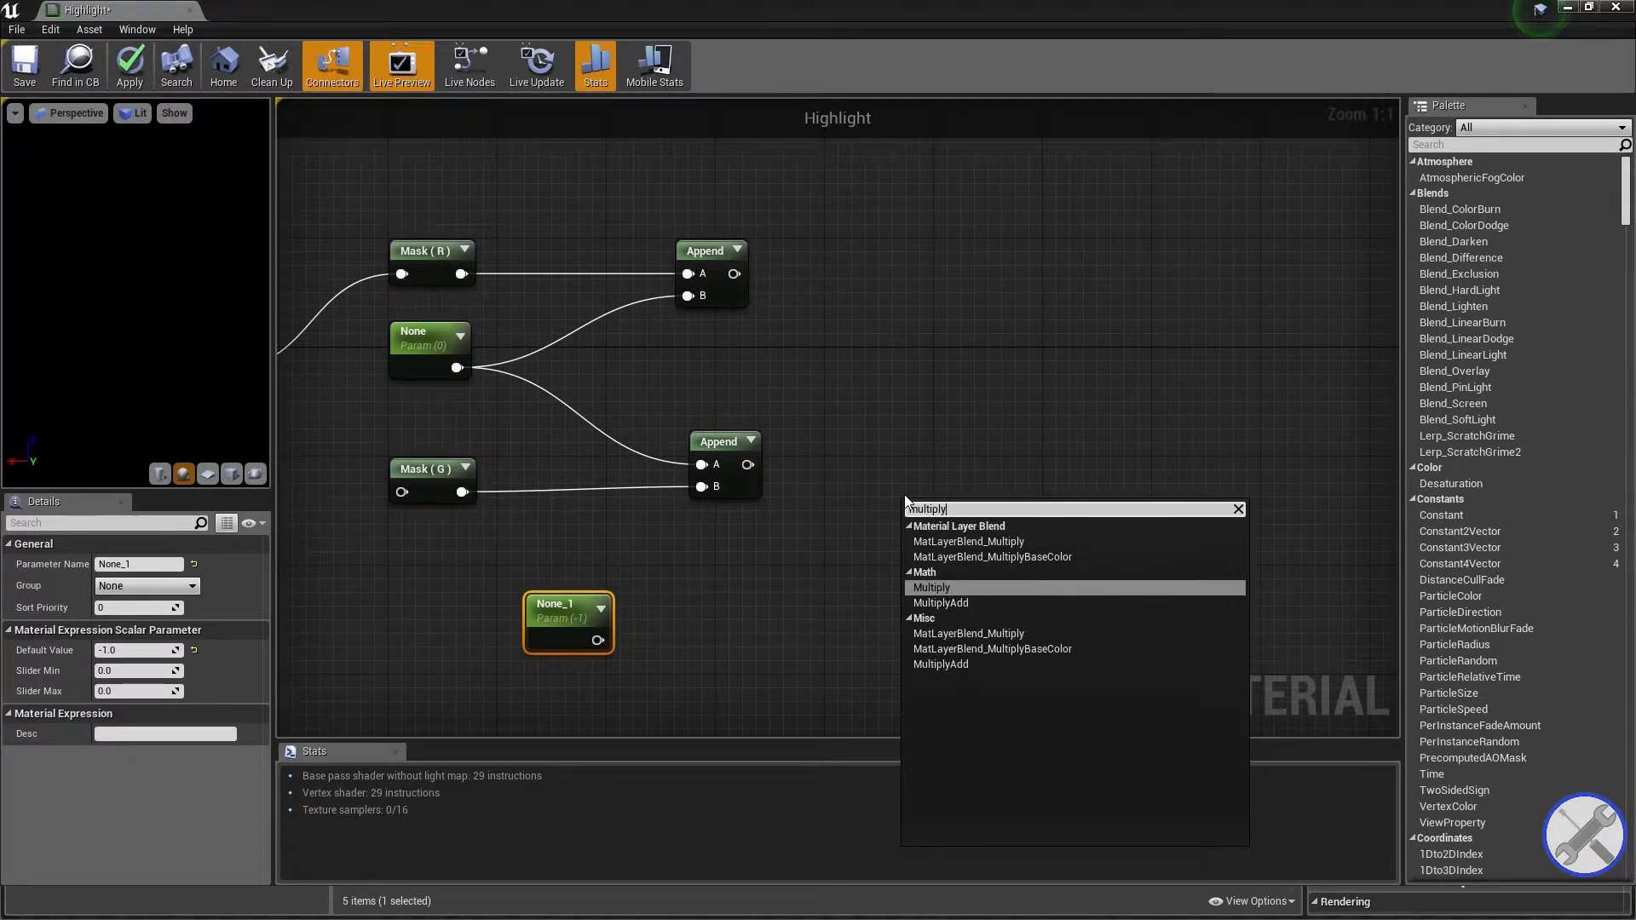
key(Return)
drag(967, 511, 1026, 376)
key(ctrl+w)
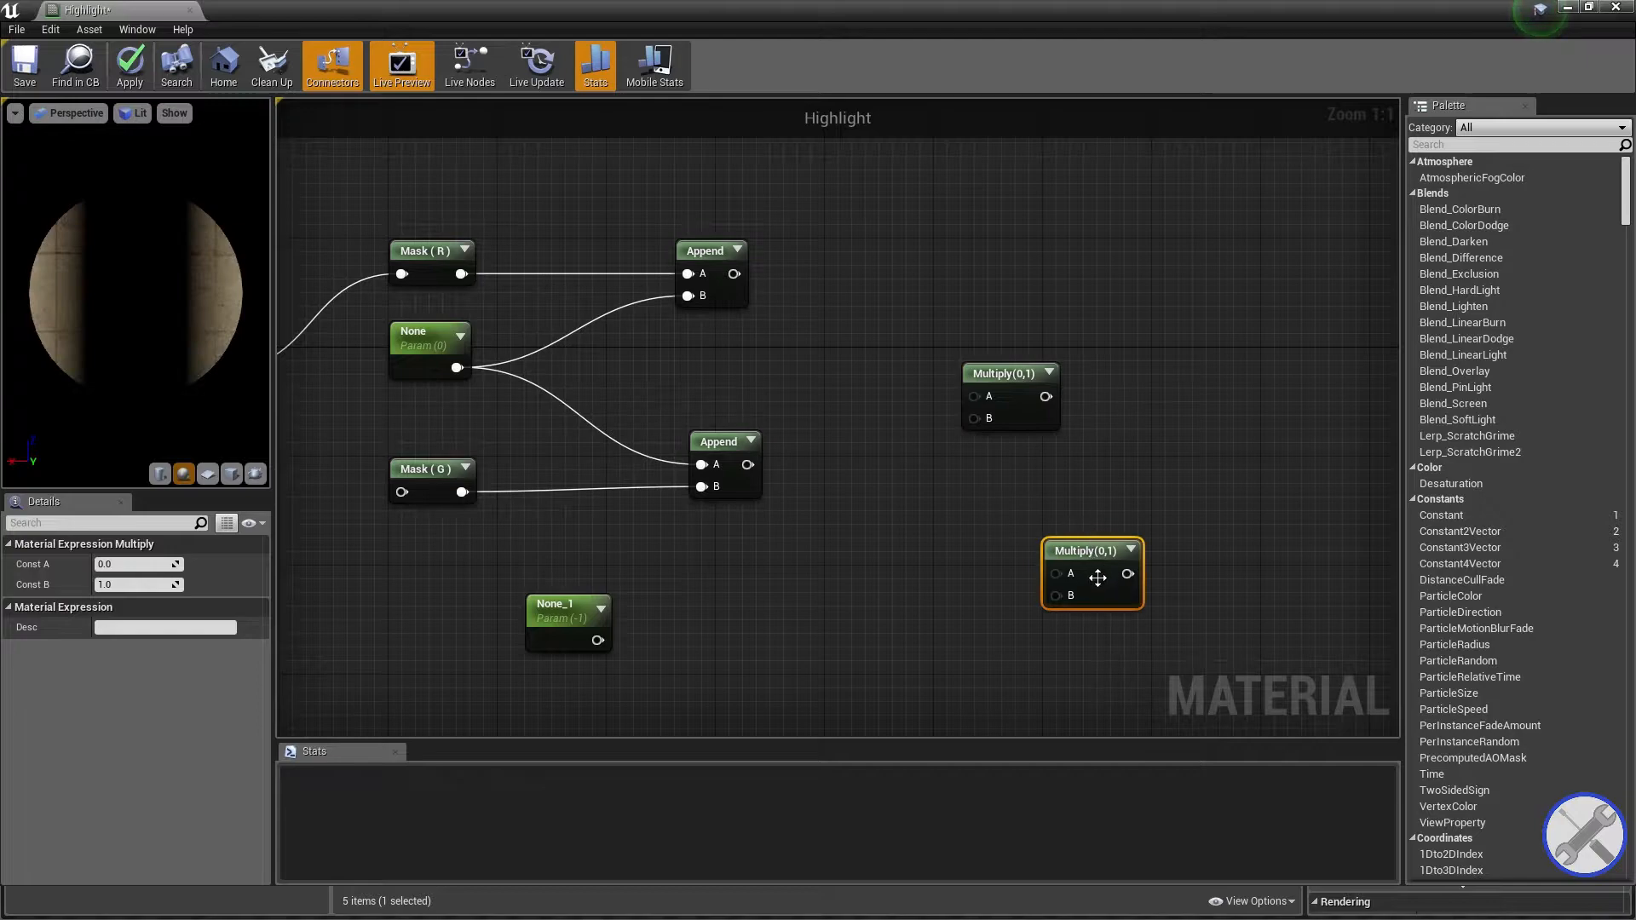
drag(1099, 586, 1098, 599)
Connect the upper Append's output to the upper new Multiply's A input and the lower Append's output to the lower Multiply's A input.
right_drag(1022, 476, 1087, 554)
drag(795, 351, 816, 344)
drag(1014, 460, 1083, 418)
right_drag(835, 599, 784, 480)
drag(765, 429, 799, 411)
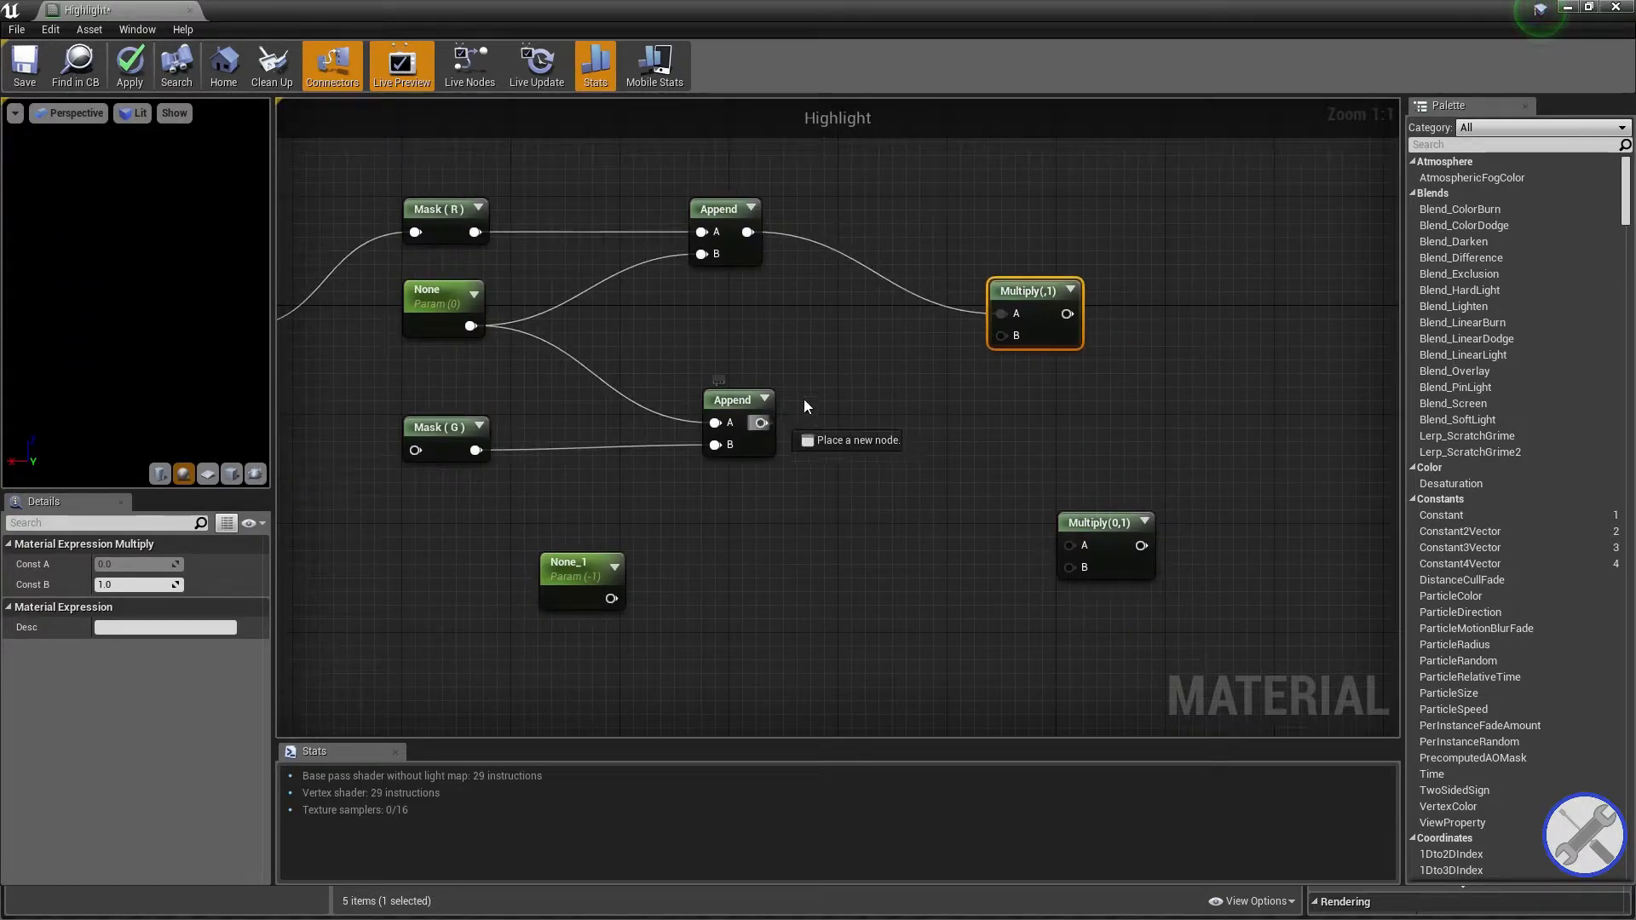
drag(1079, 558, 1055, 585)
right_drag(504, 544, 630, 498)
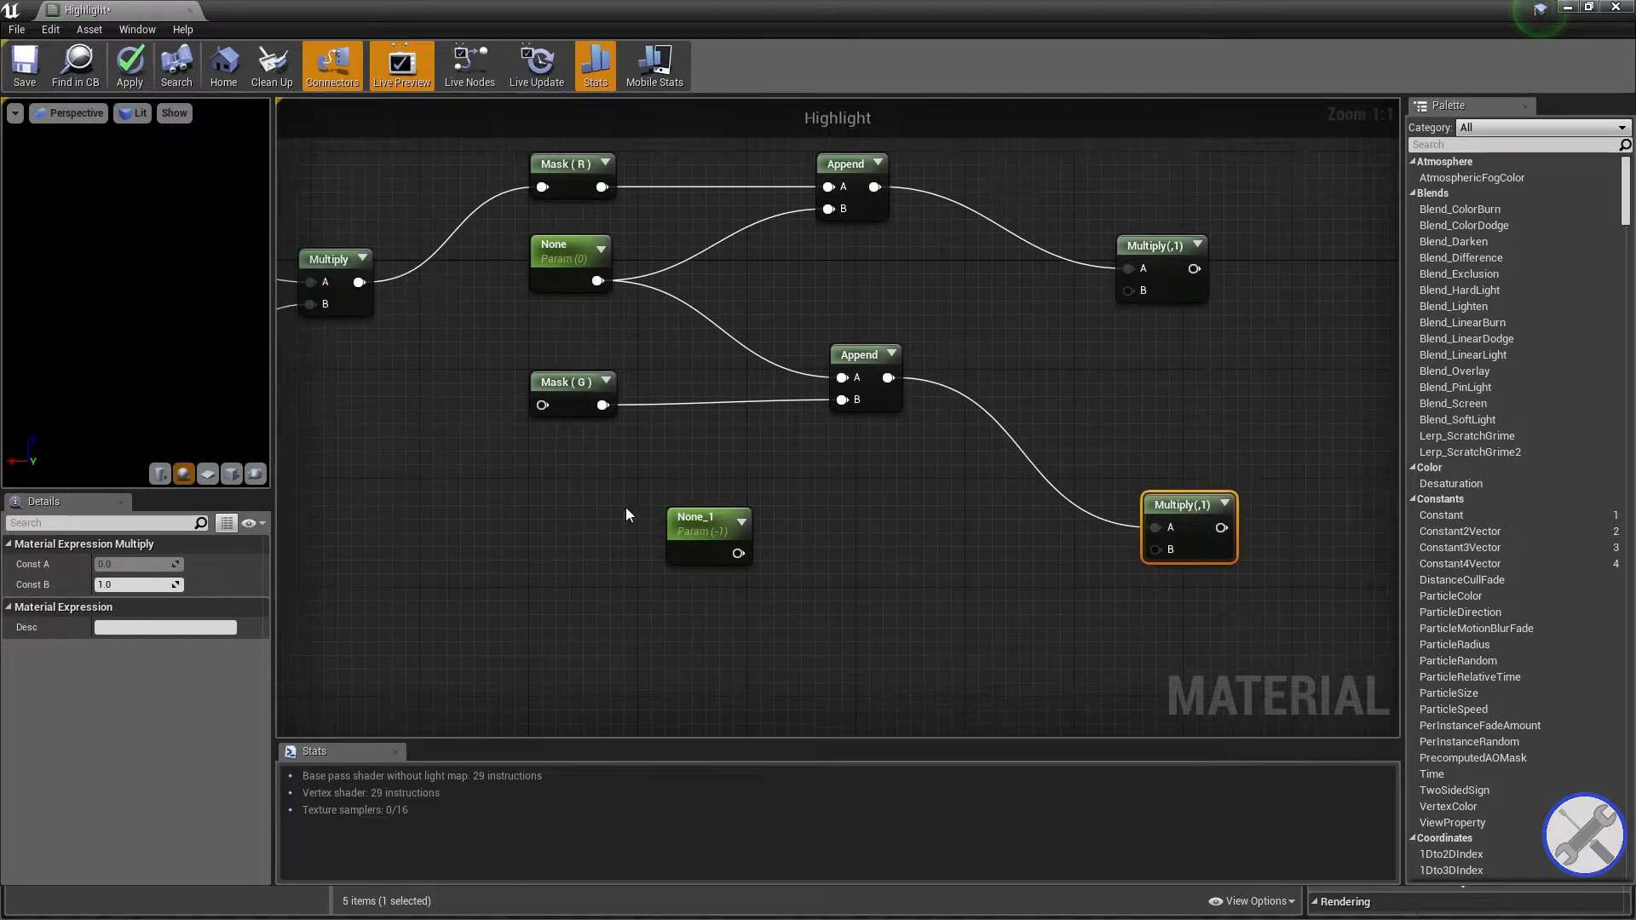
Connect the -1 scalar parameter's output to the B inputs of the upper and lower Multiply nodes.
drag(736, 559, 958, 442)
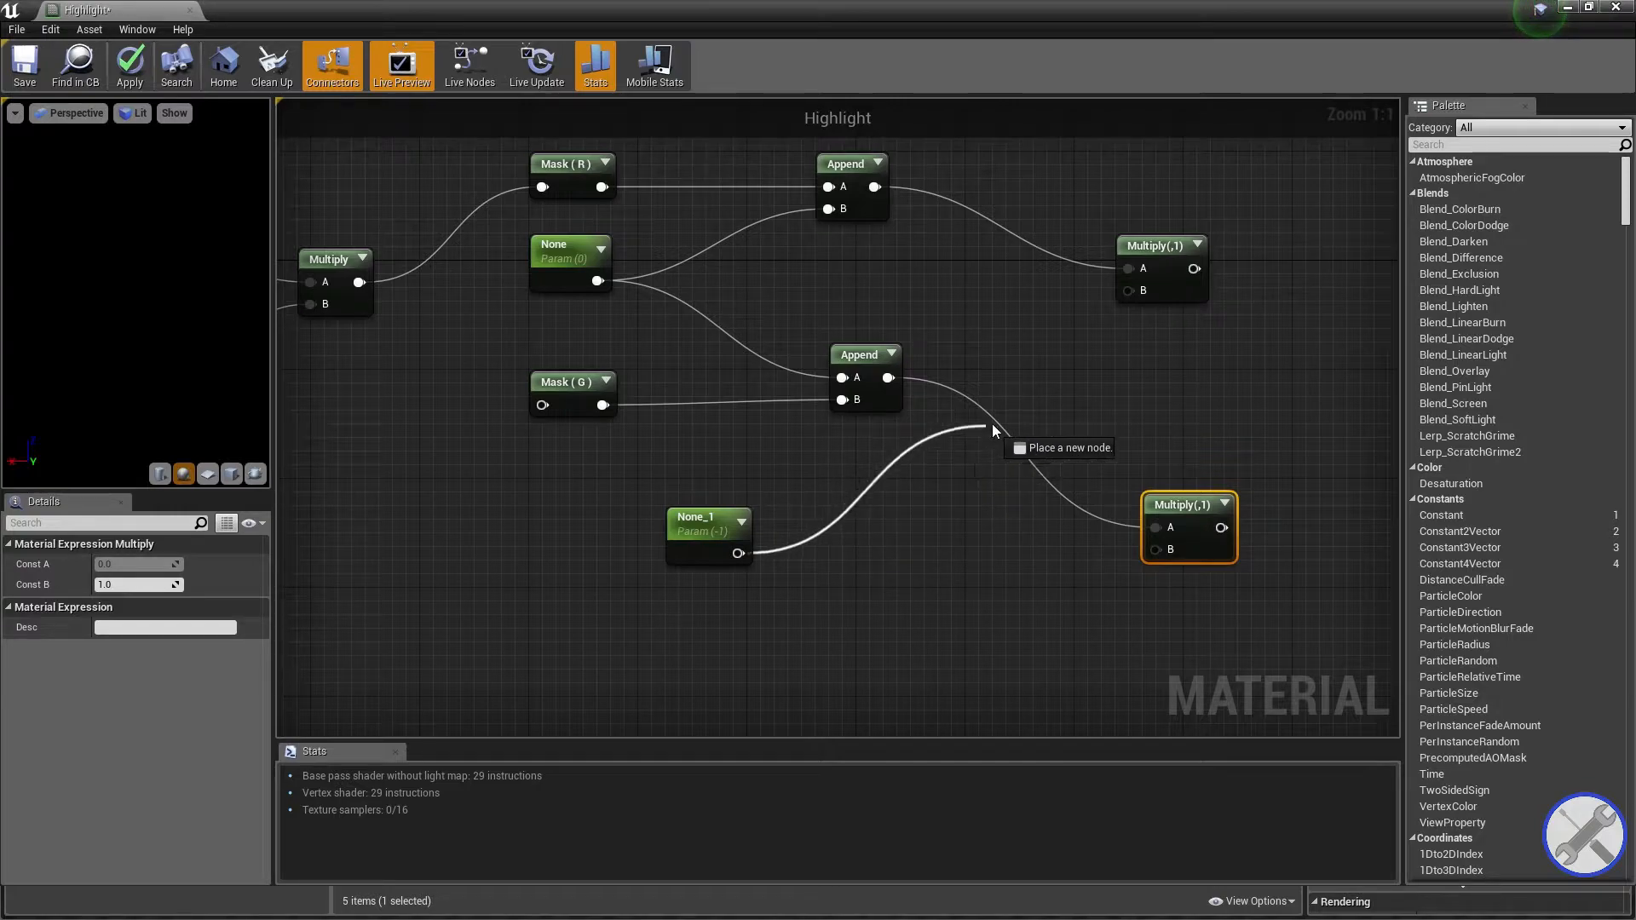
drag(1079, 342, 1128, 291)
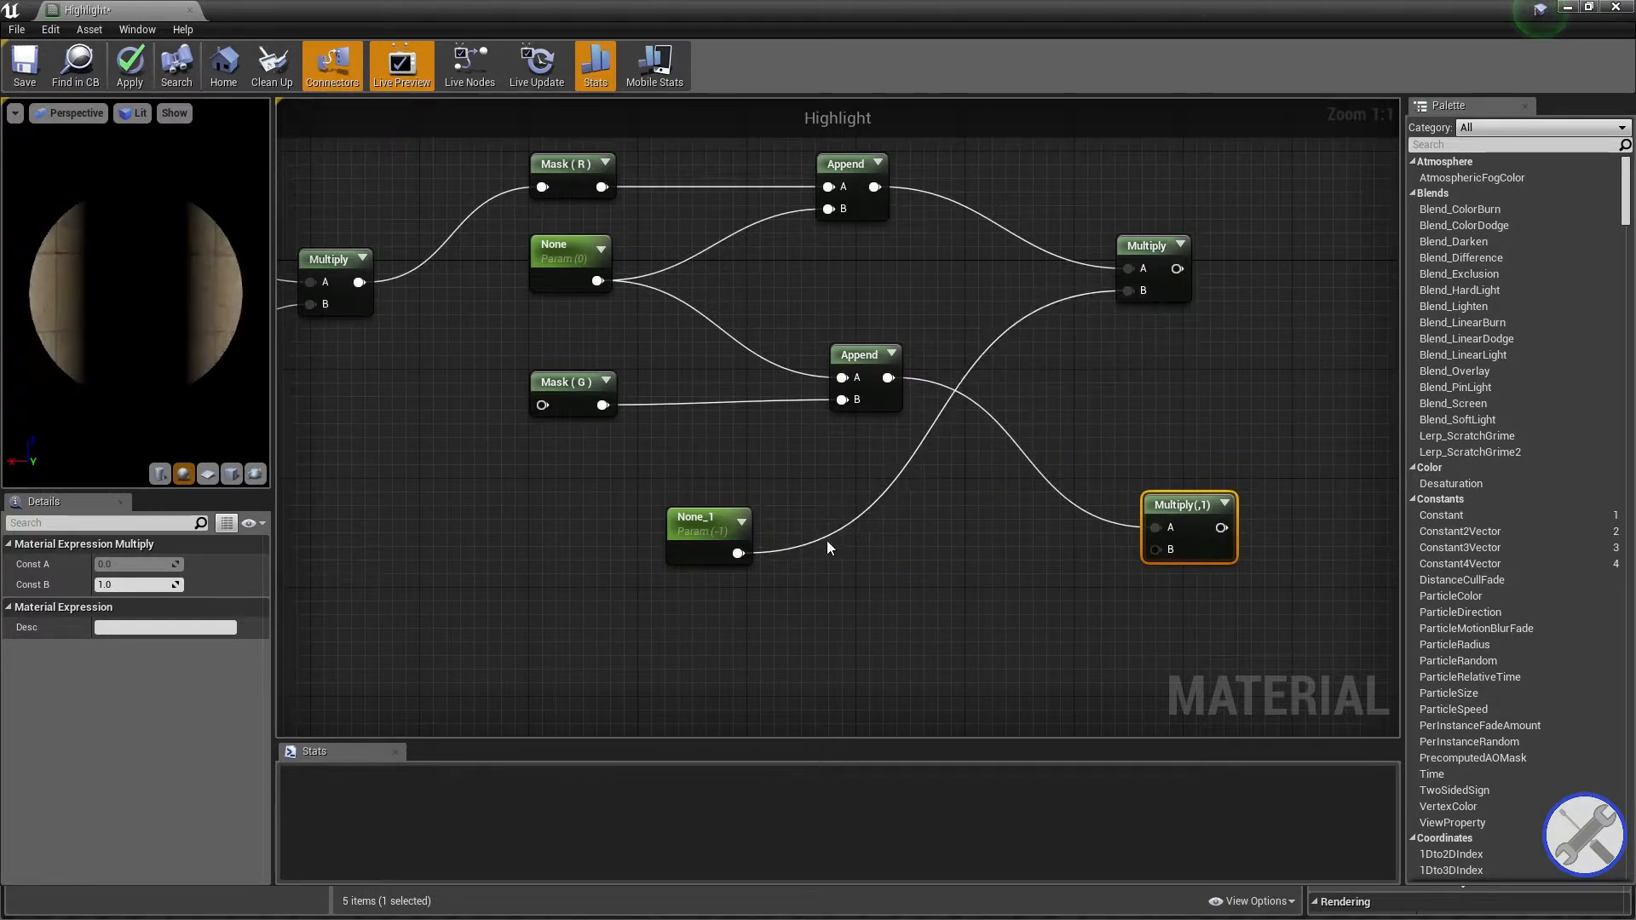
drag(738, 553, 1157, 550)
Add a ScreenPosition node above and beyond the two new Multiply nodes.
right_drag(1192, 531, 1154, 437)
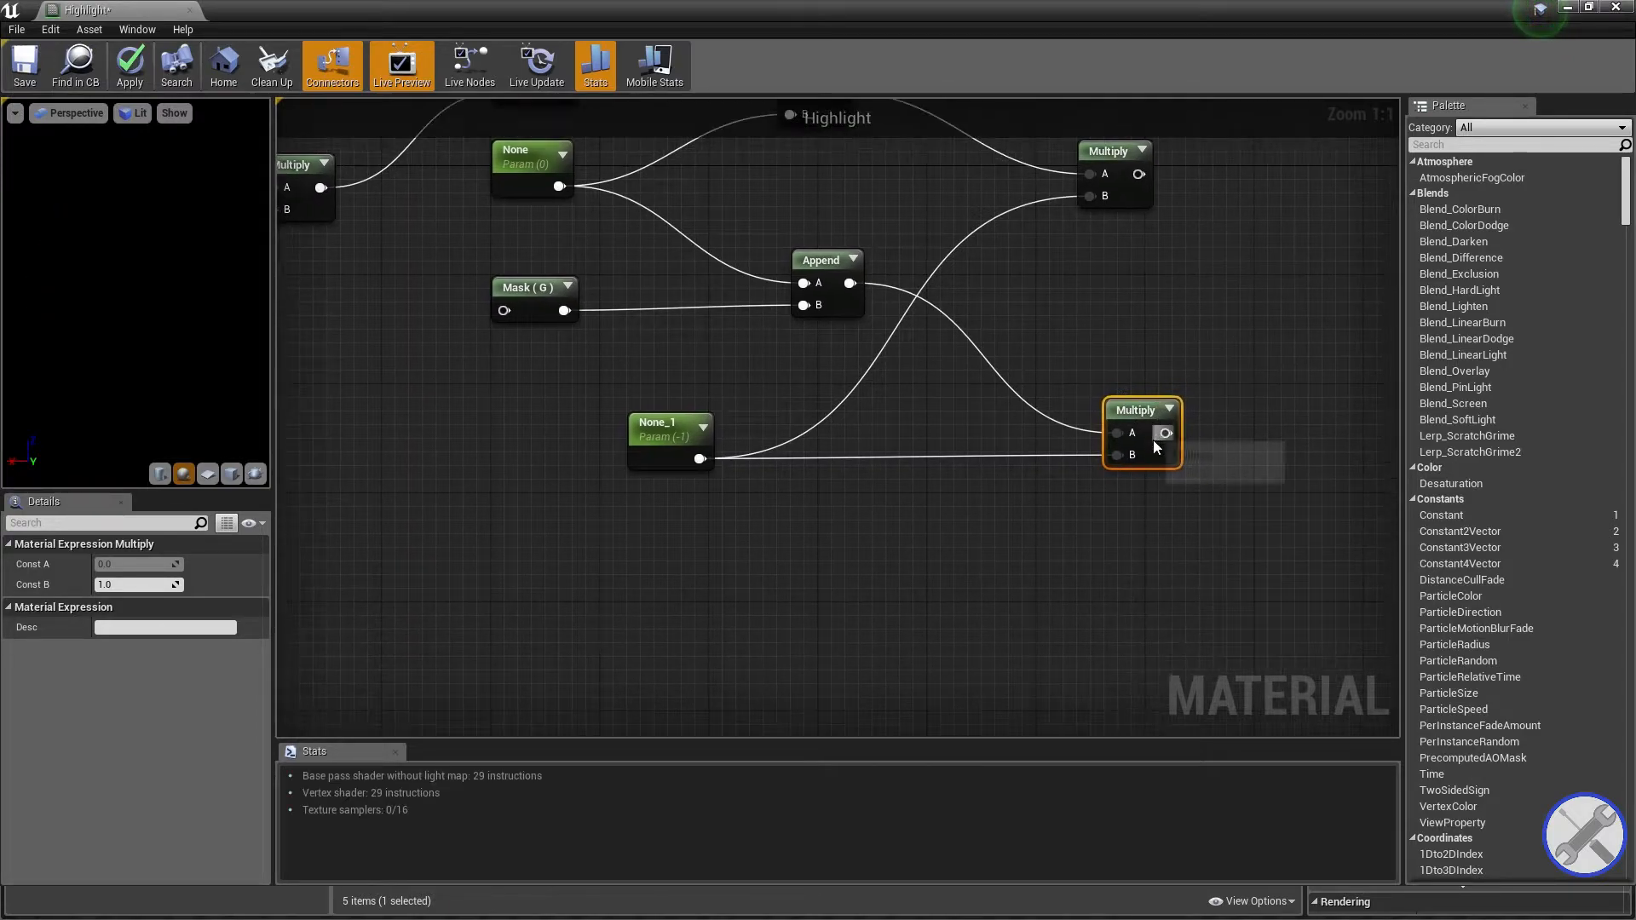
scroll(1142, 545, down, 1)
right_drag(1142, 544, 769, 733)
right_click(790, 288)
text(screen)
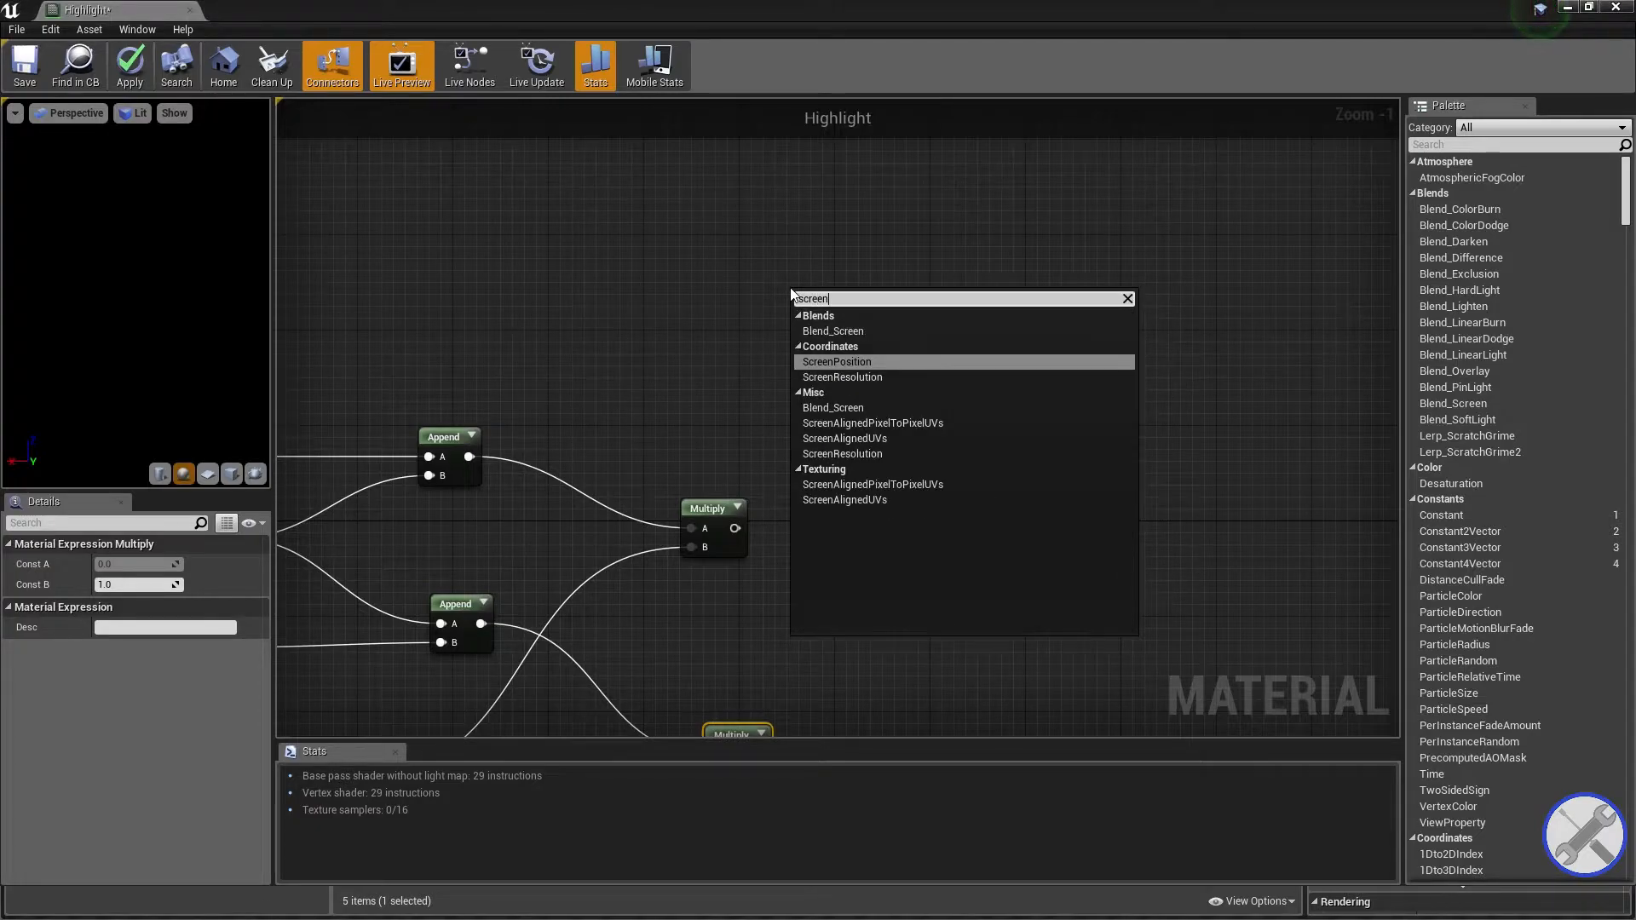
key(Return)
right_drag(1060, 362, 698, 324)
Add a ComponentMask (R G) node fed by the ScreenPosition output and nudge it into place.
drag(547, 383, 657, 375)
text(compo)
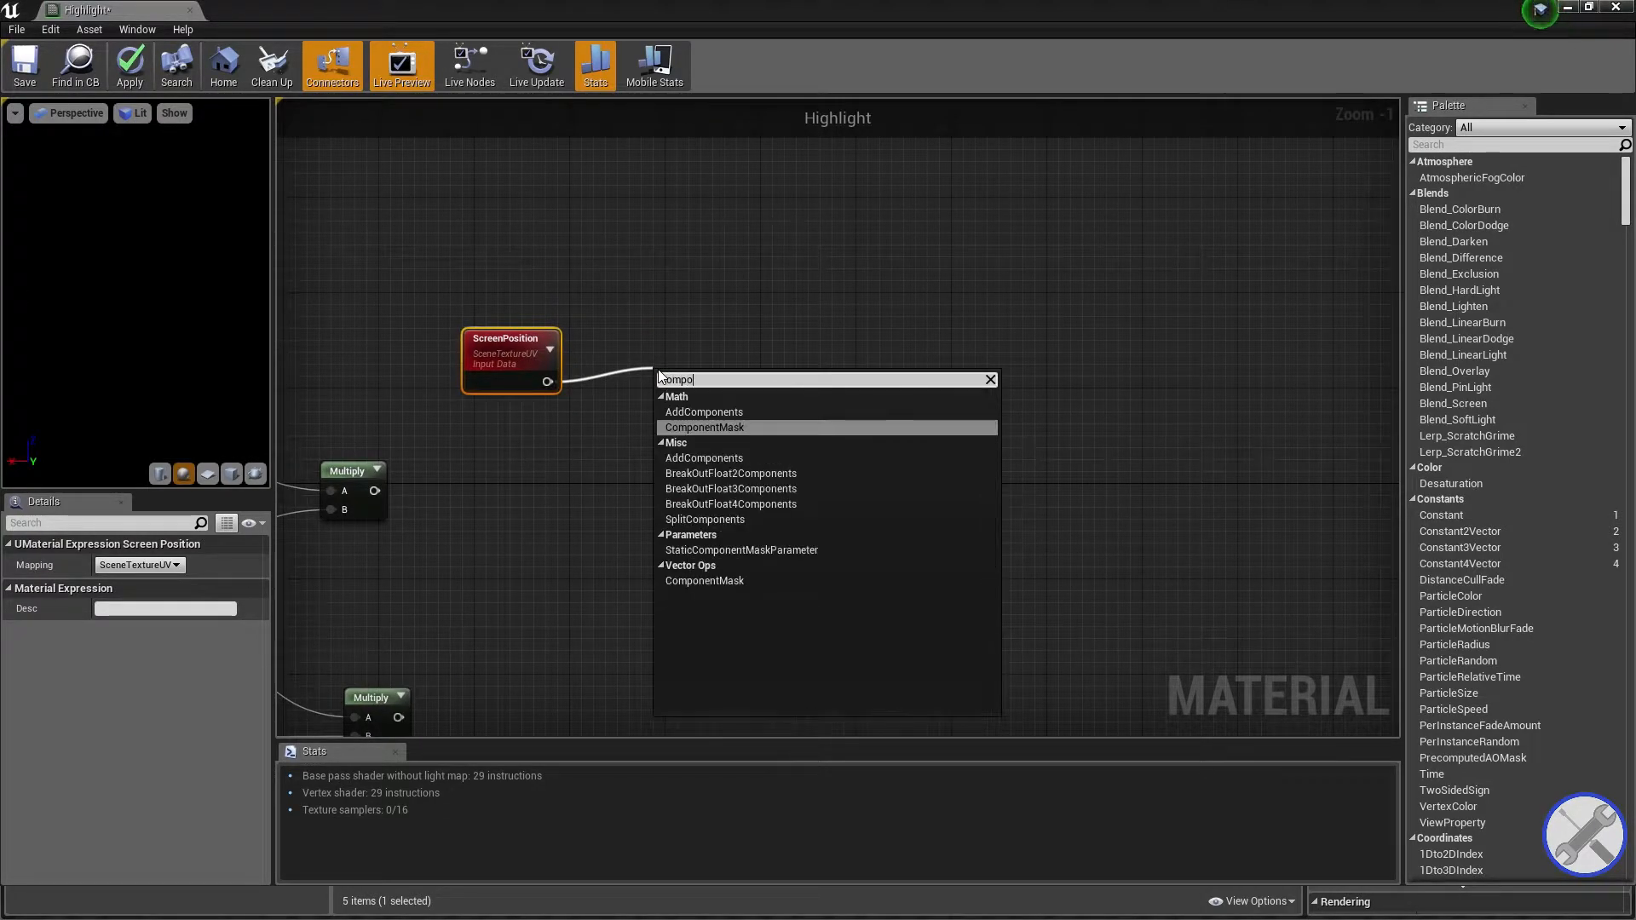
key(Return)
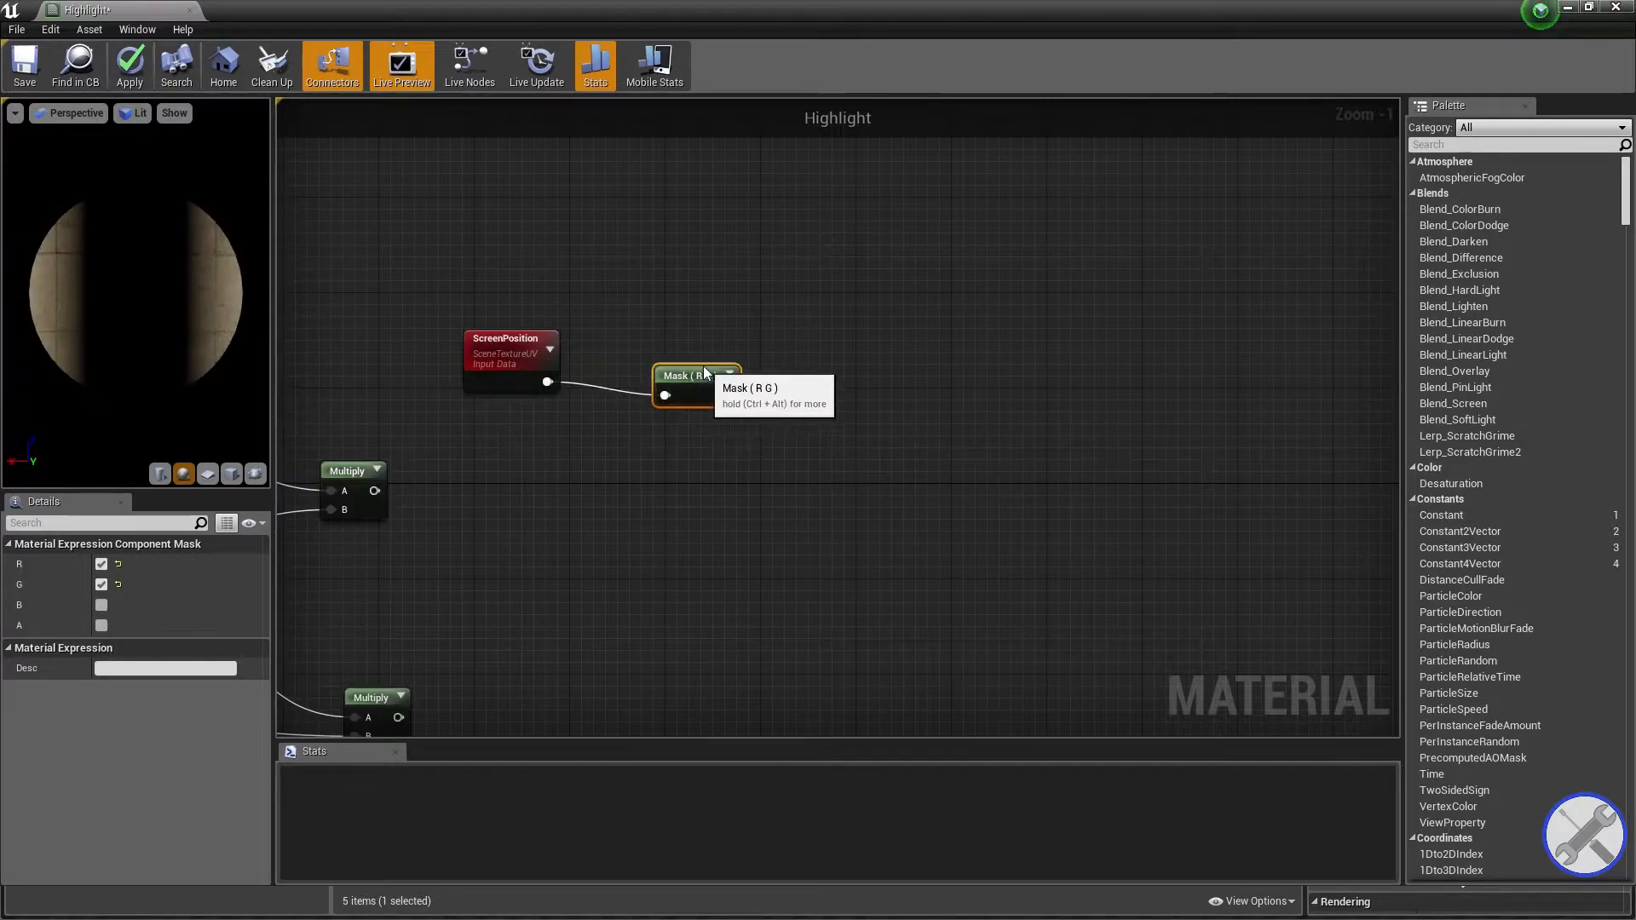
drag(704, 366, 707, 359)
right_drag(792, 380, 799, 366)
Add an Add node, connect the R G mask's output to its A input and place it beyond the mask.
right_click(859, 334)
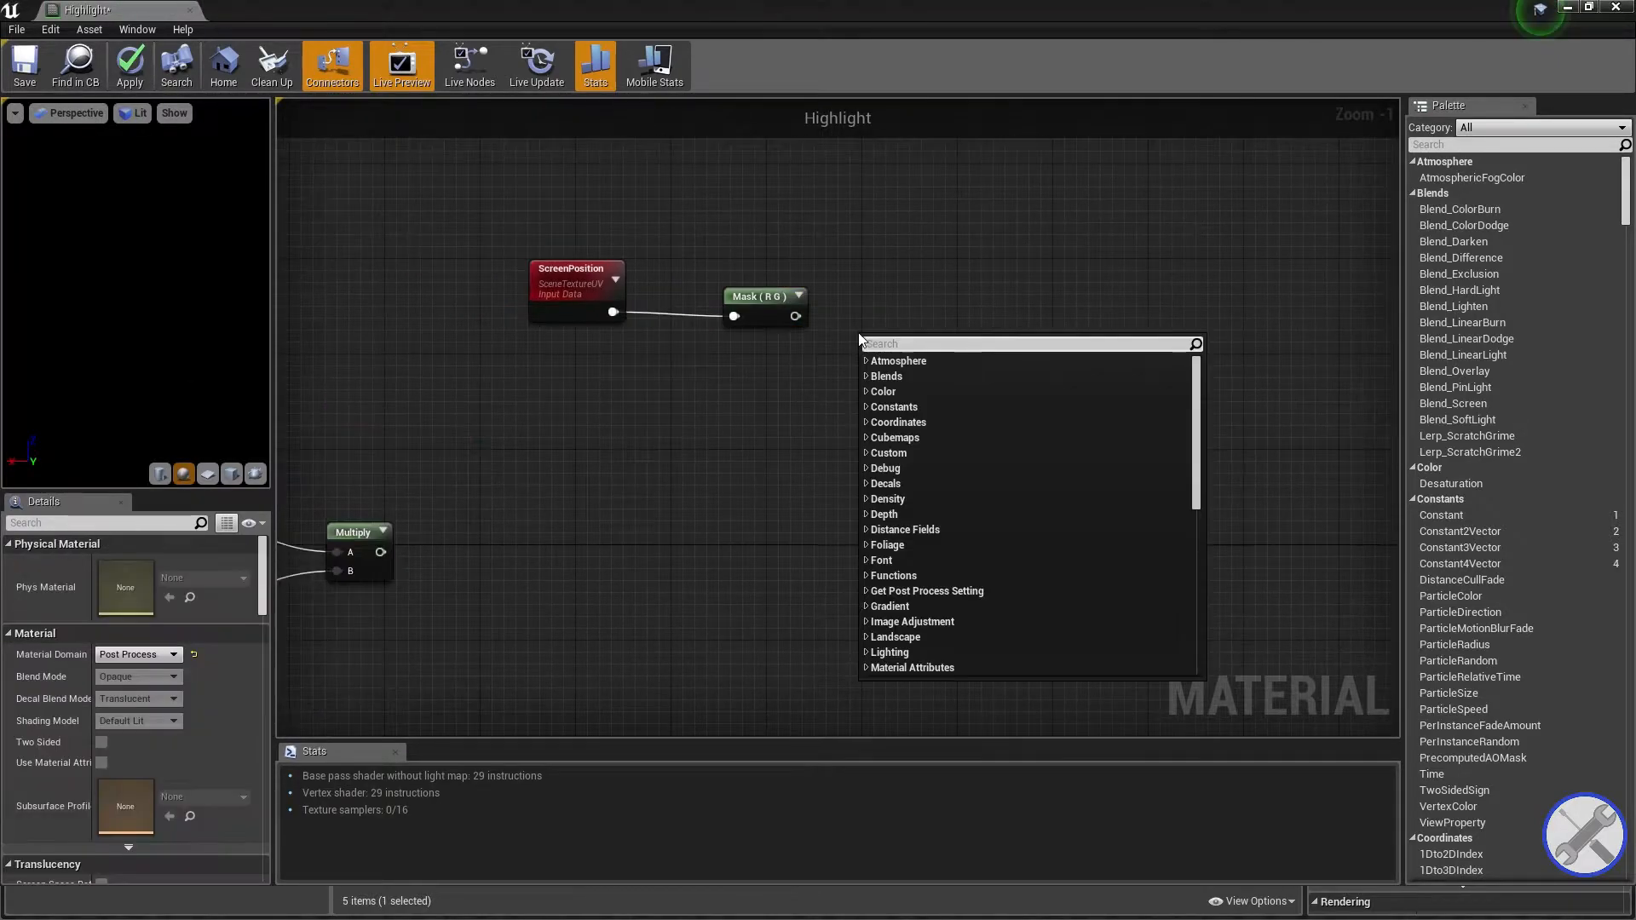
text(add)
key(Return)
drag(795, 317, 877, 371)
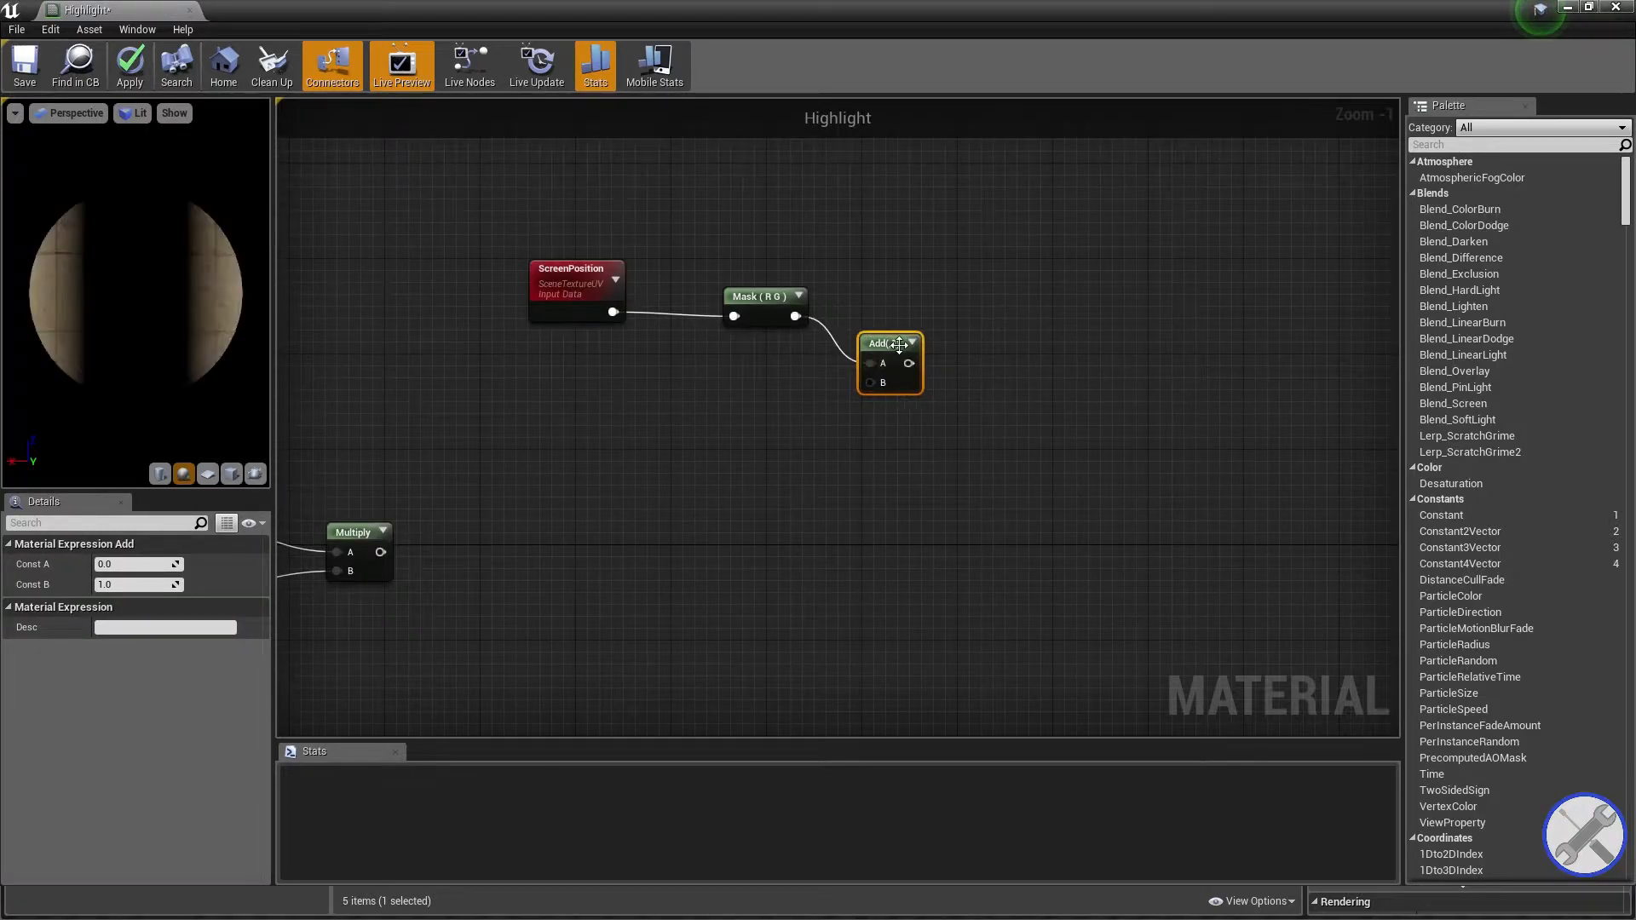
drag(936, 318, 958, 295)
Connect the upper Append's output to the Add node's B input and shift the ScreenPosition, mask and Add nodes slightly back toward the Append nodes.
right_drag(422, 561, 747, 518)
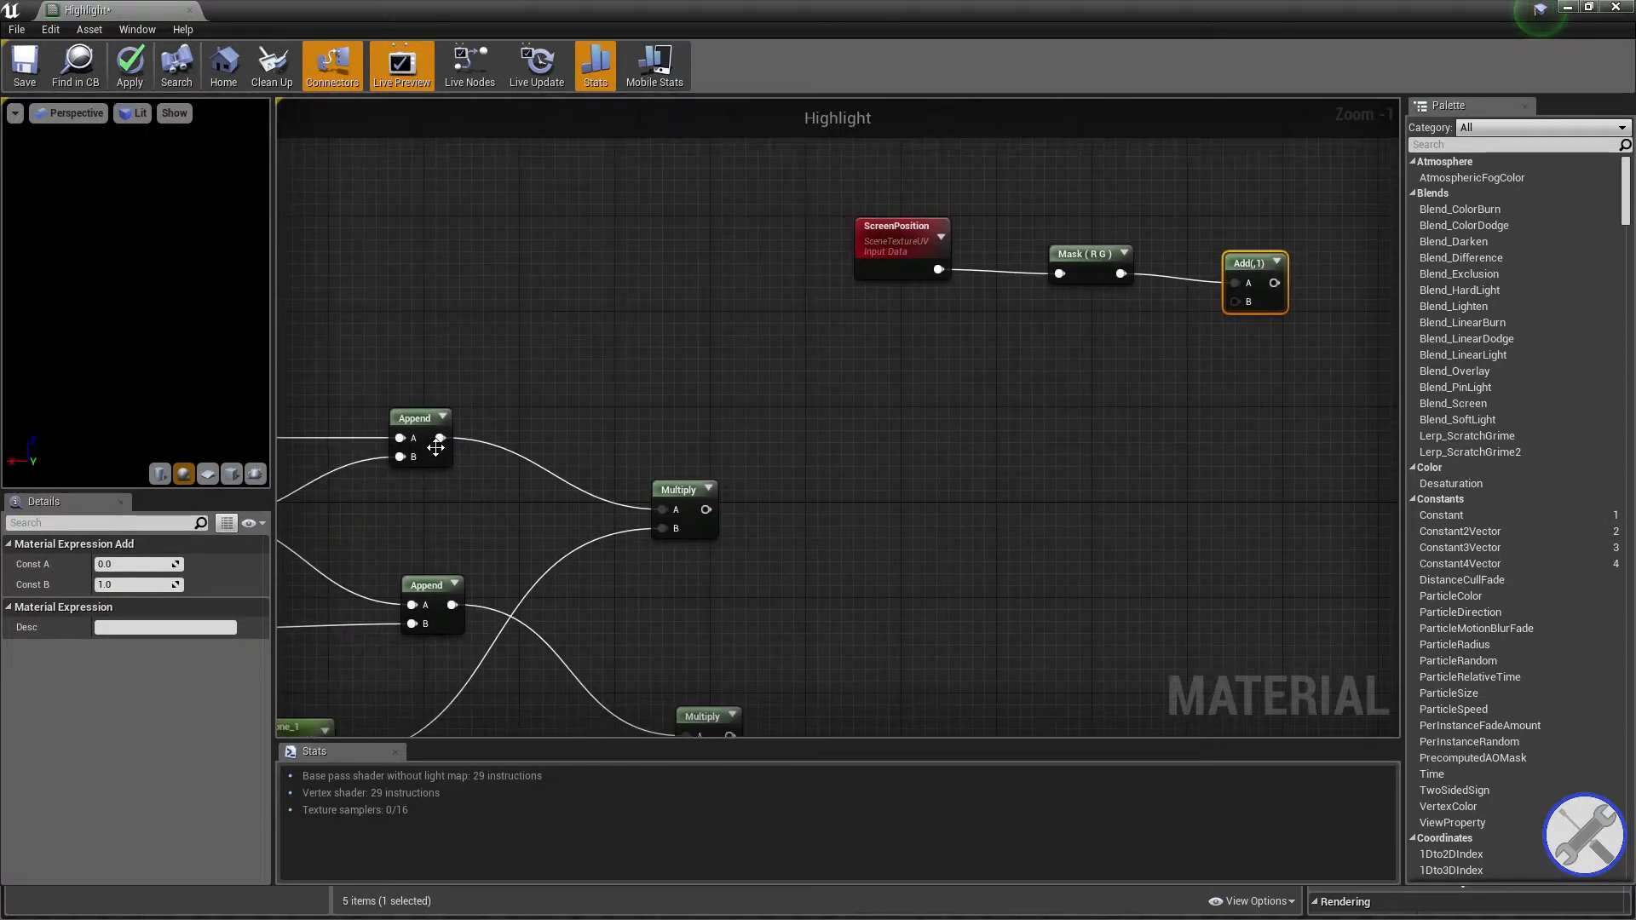
drag(438, 437, 473, 424)
drag(676, 346, 1234, 302)
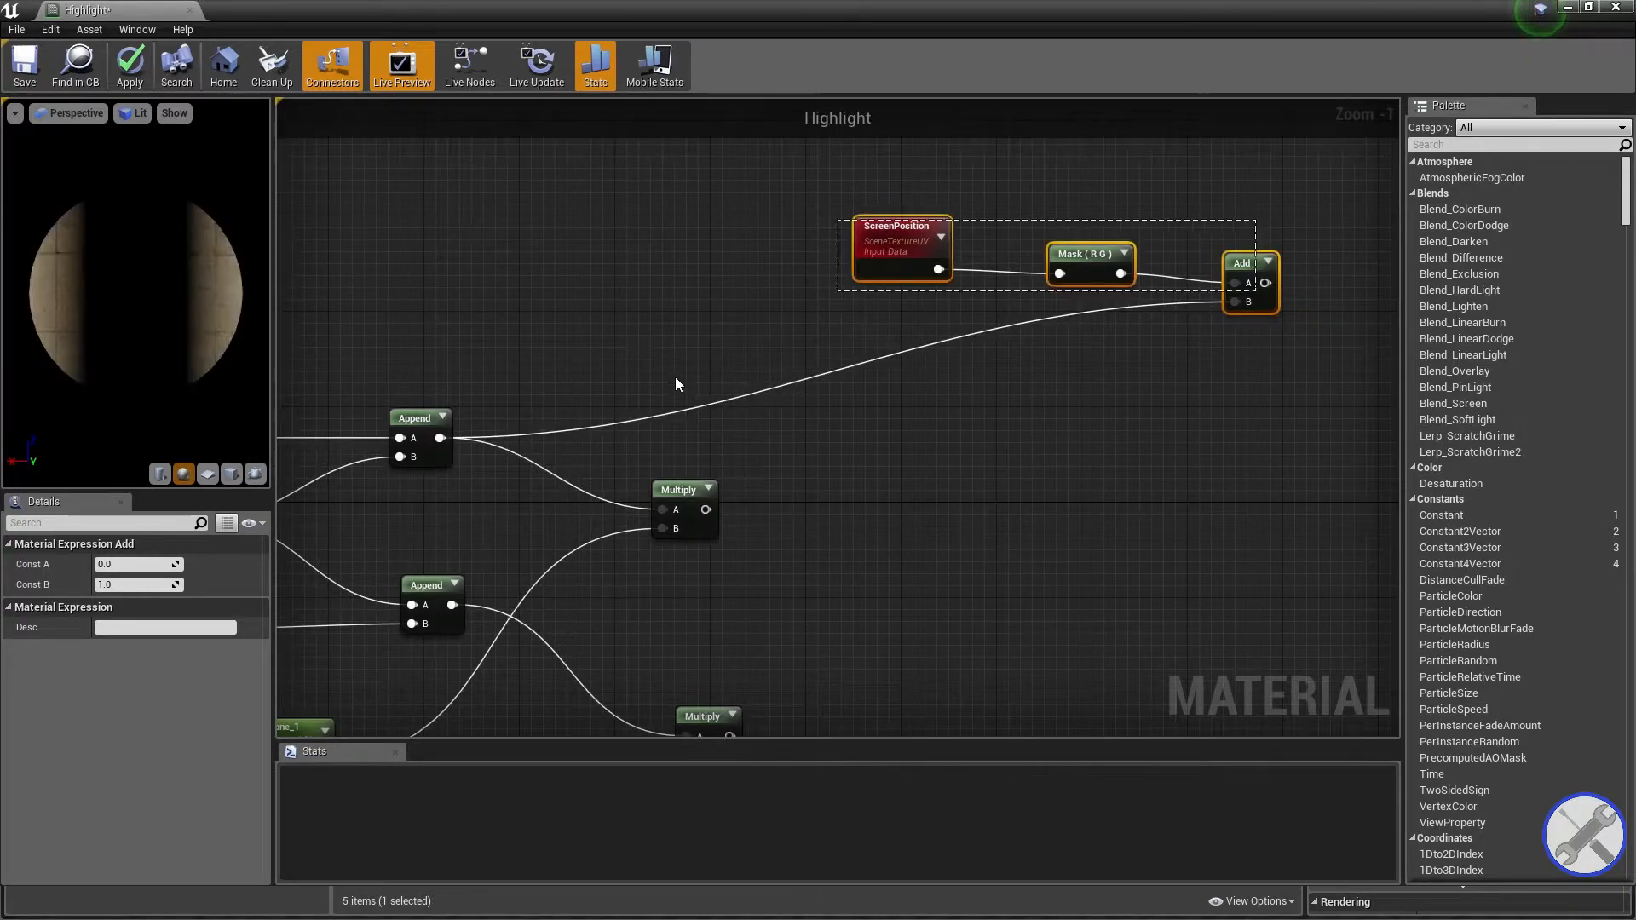
drag(676, 375, 675, 381)
drag(887, 248, 828, 259)
click(942, 492)
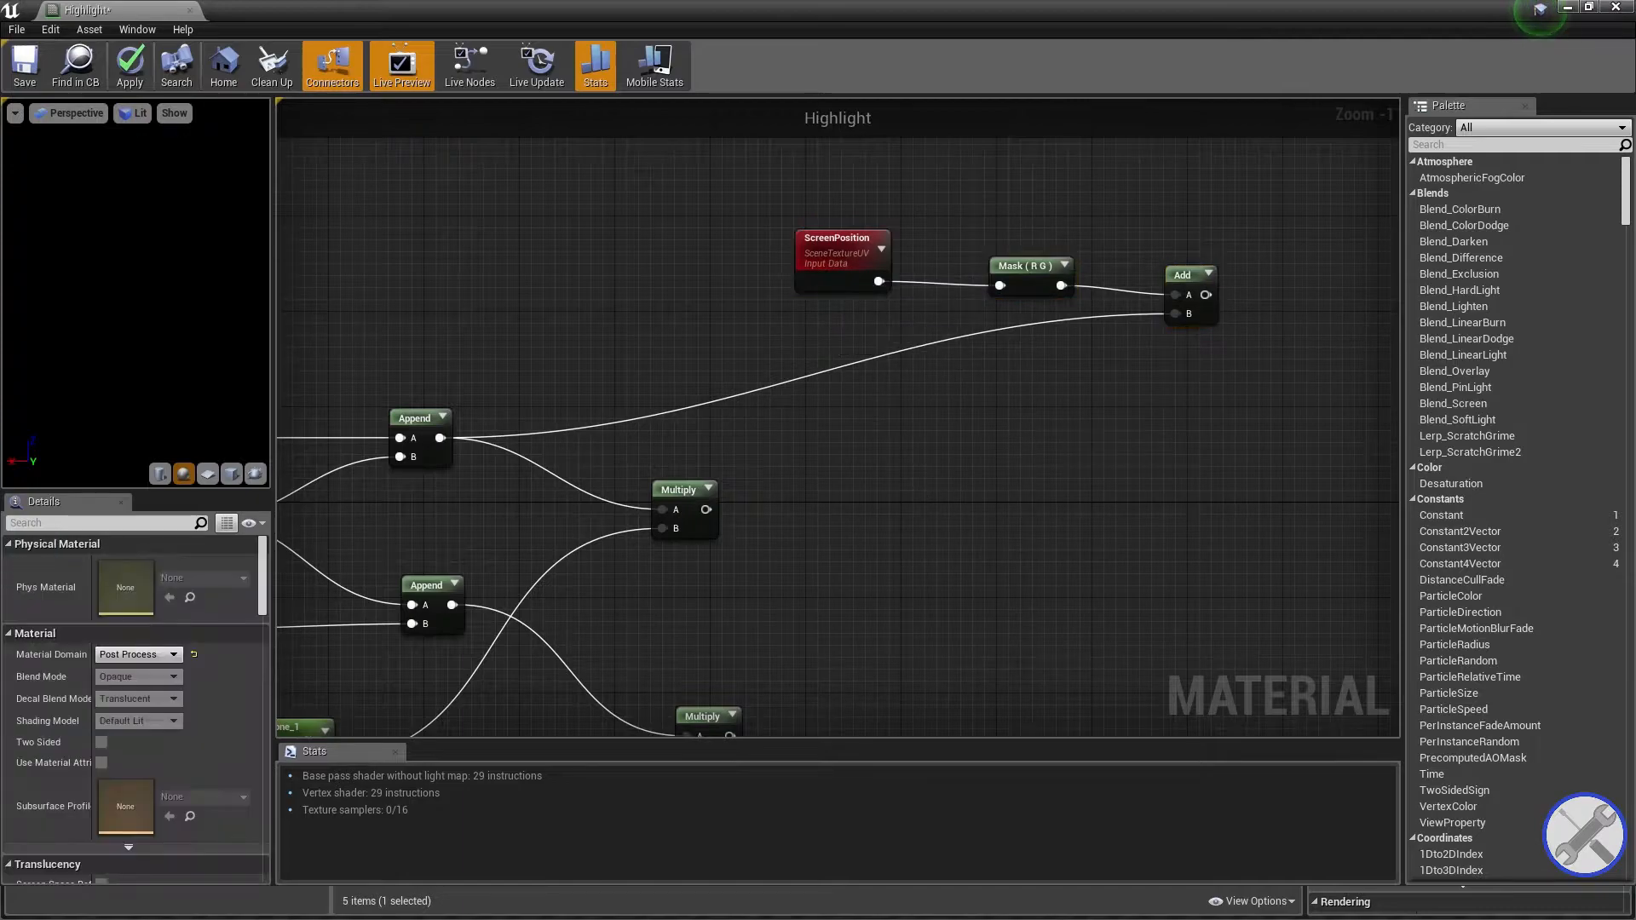
Duplicate the Add node three times and stack the copies below the original.
right_drag(1117, 339, 907, 298)
click(970, 236)
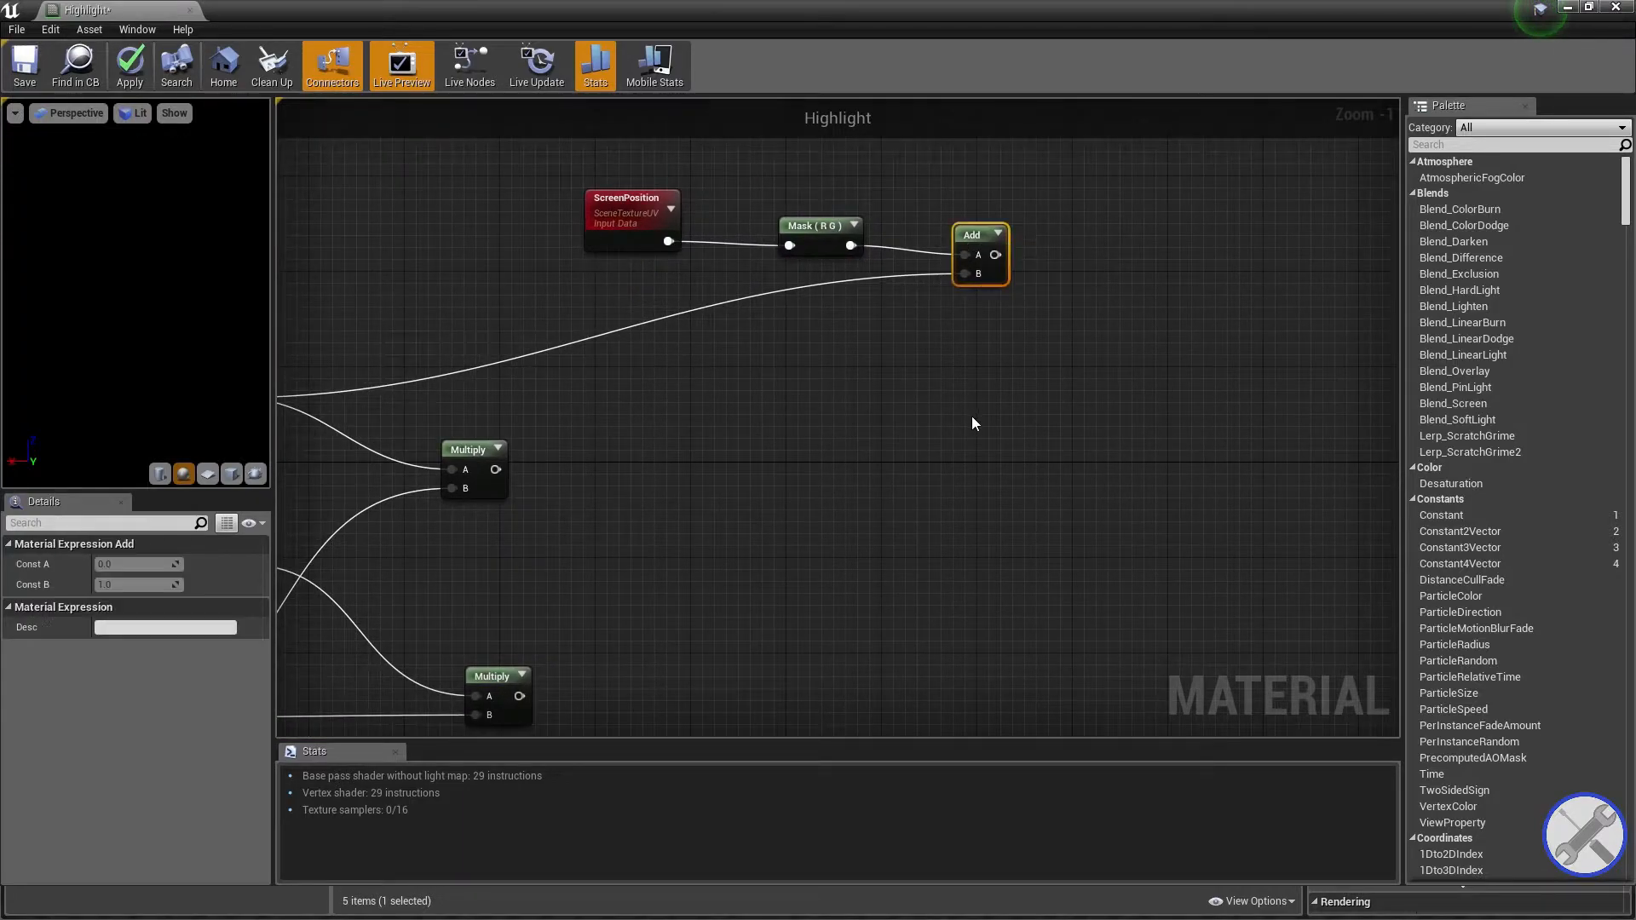
key(ctrl+v)
right_drag(966, 548, 950, 466)
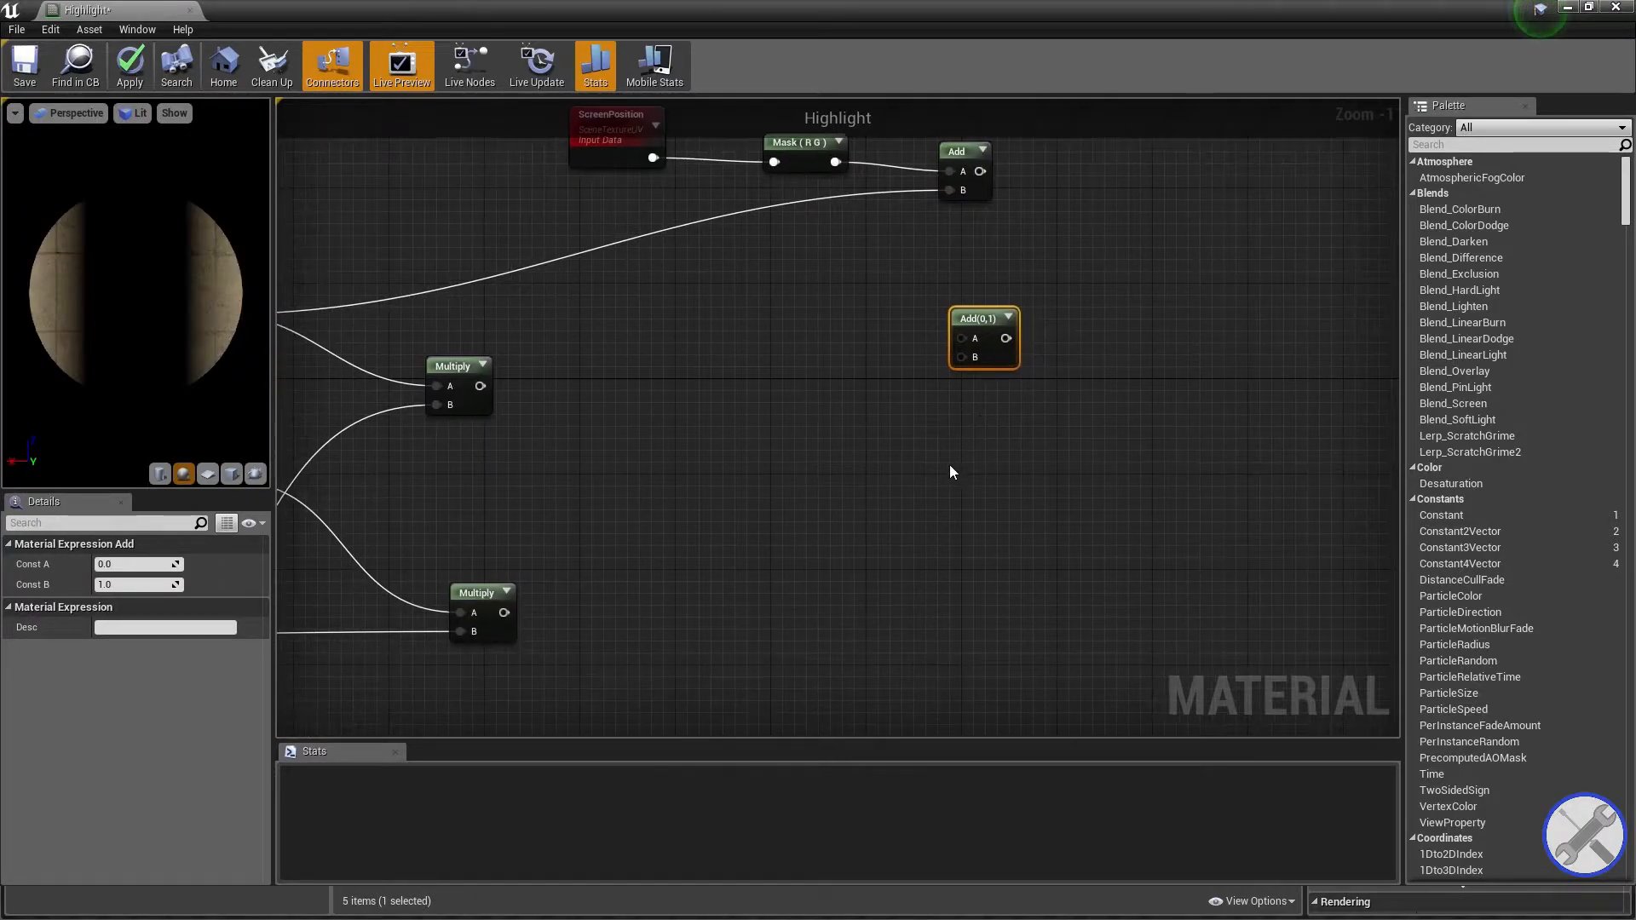
key(ctrl+v)
key(ctrl+v)
right_drag(983, 331, 1017, 406)
click(1017, 407)
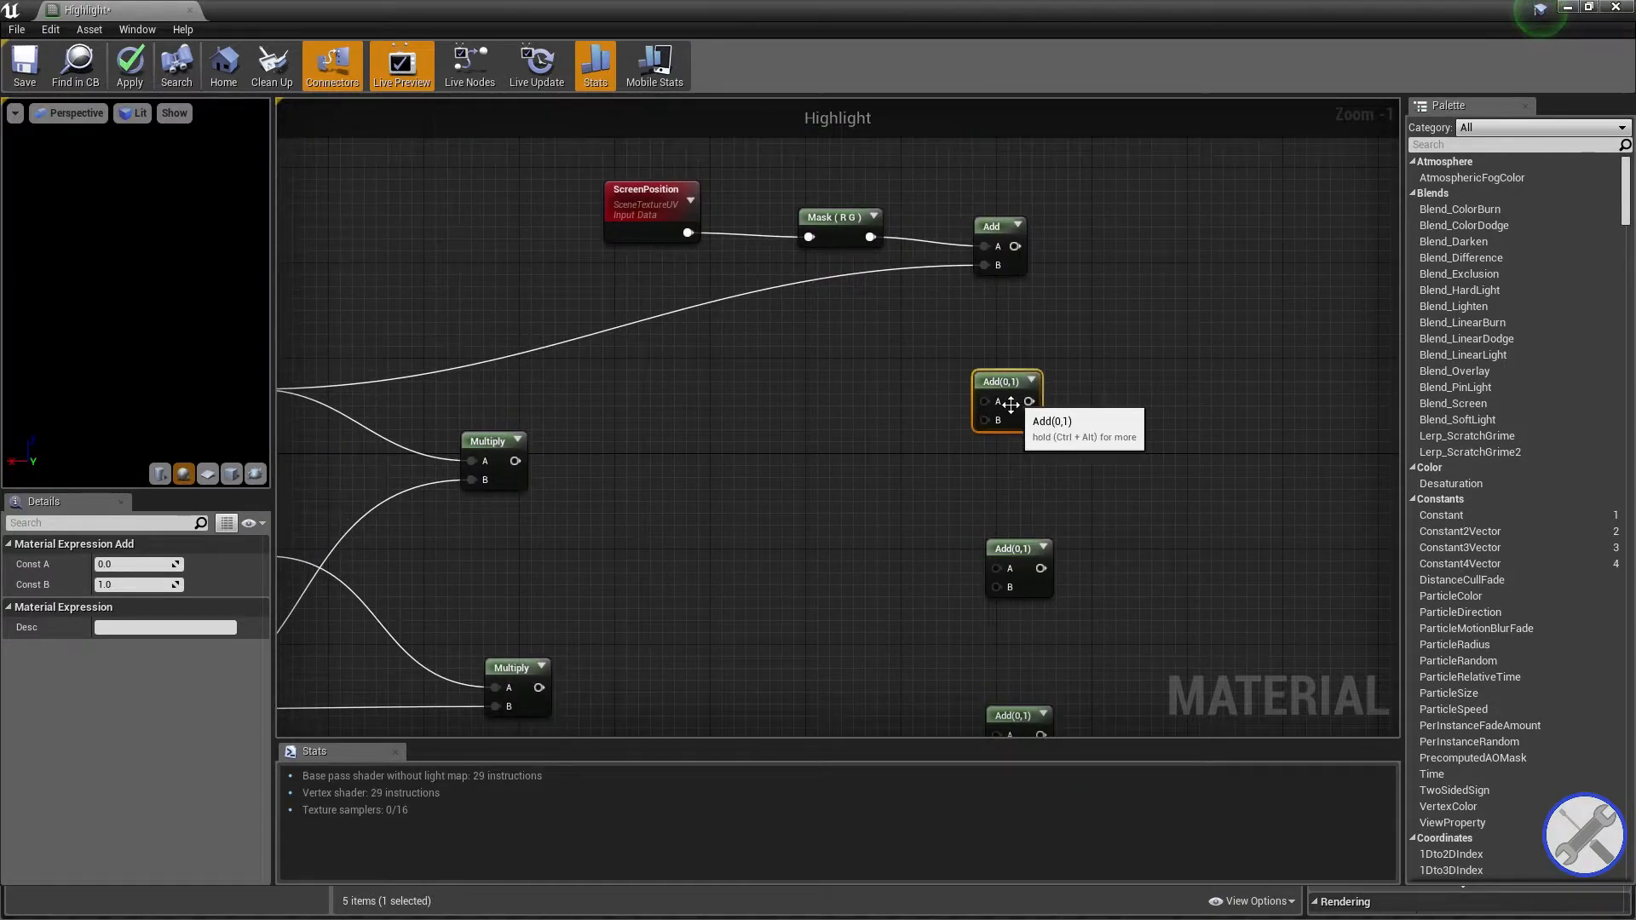
Connect the R G mask's output to the A input of the first duplicated Add node.
right_drag(893, 422, 791, 516)
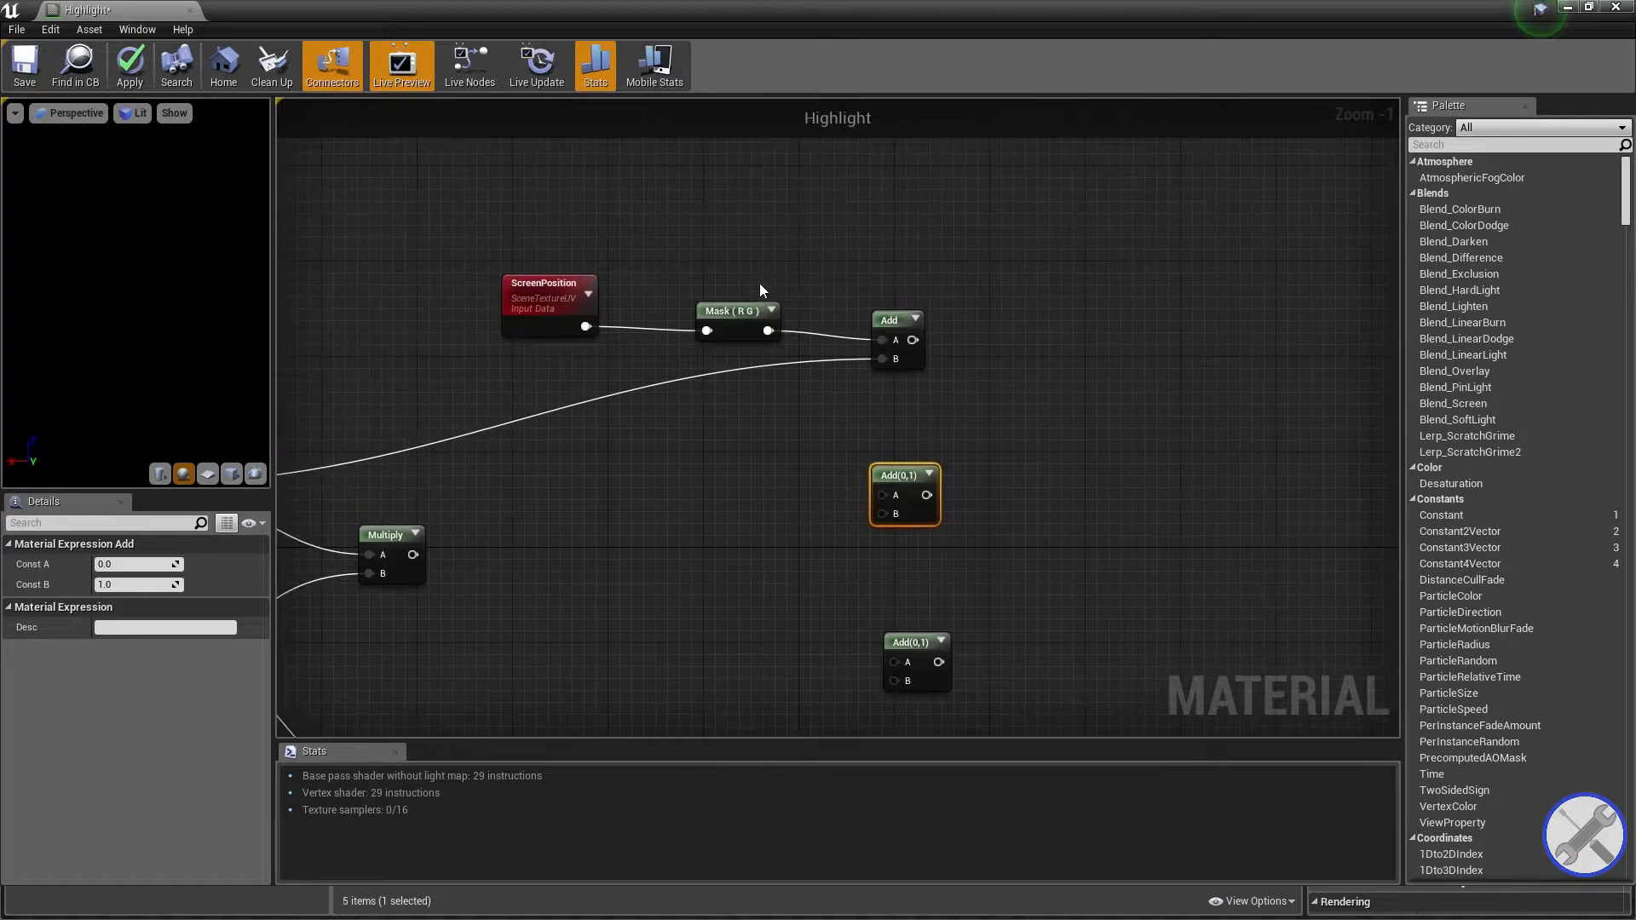
drag(773, 338, 901, 454)
drag(790, 330, 793, 309)
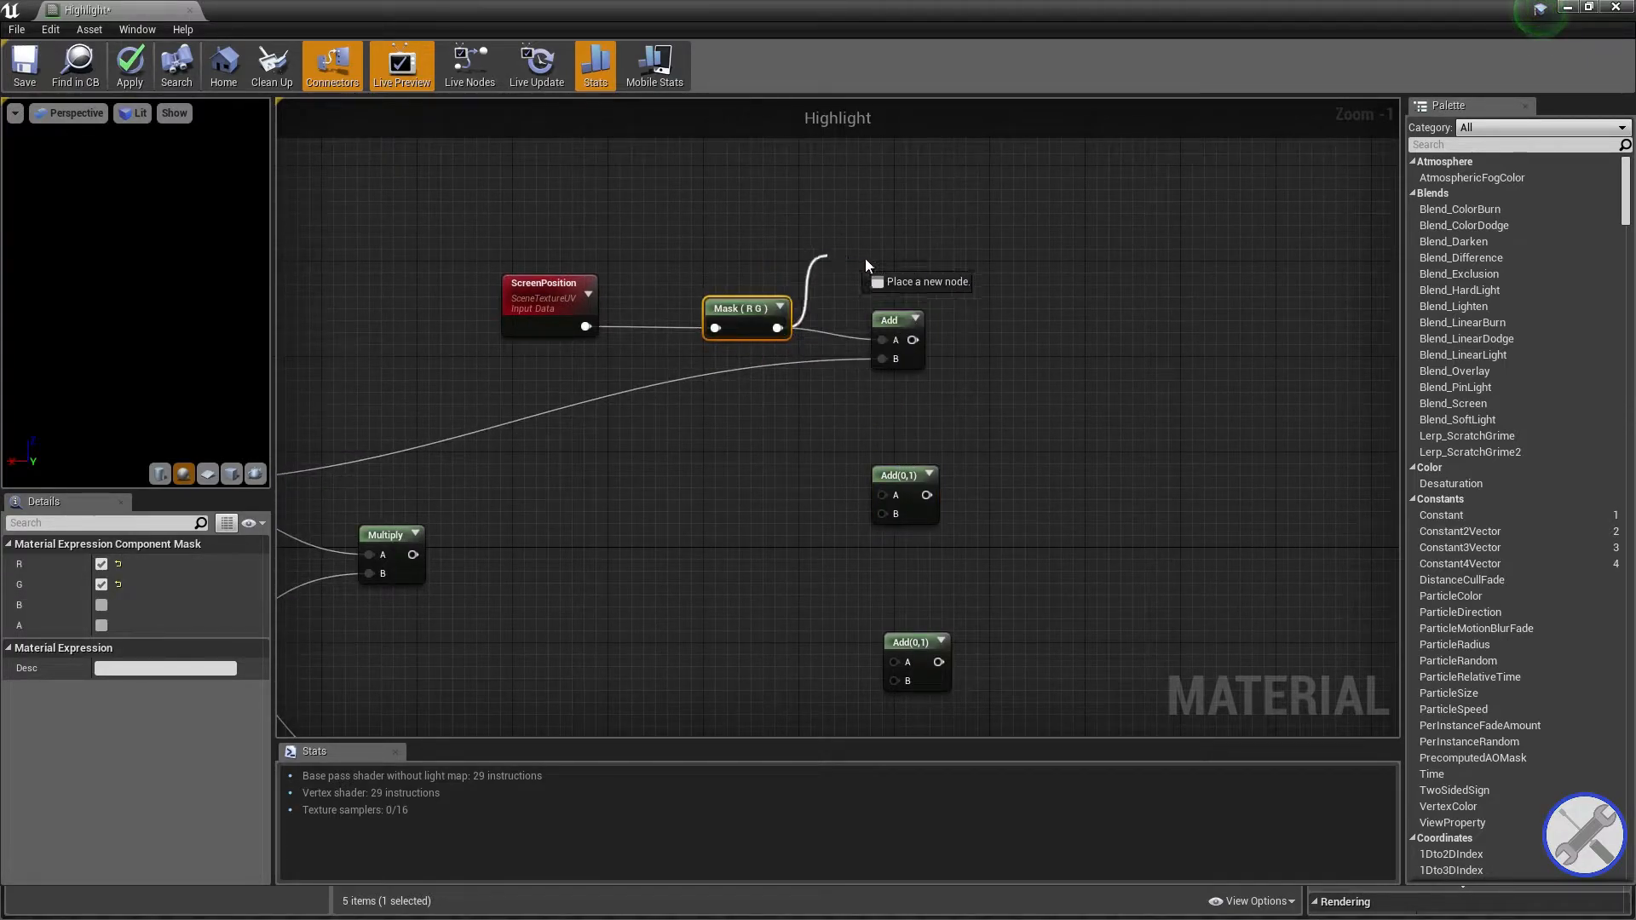
drag(889, 503, 888, 501)
right_drag(848, 442, 824, 337)
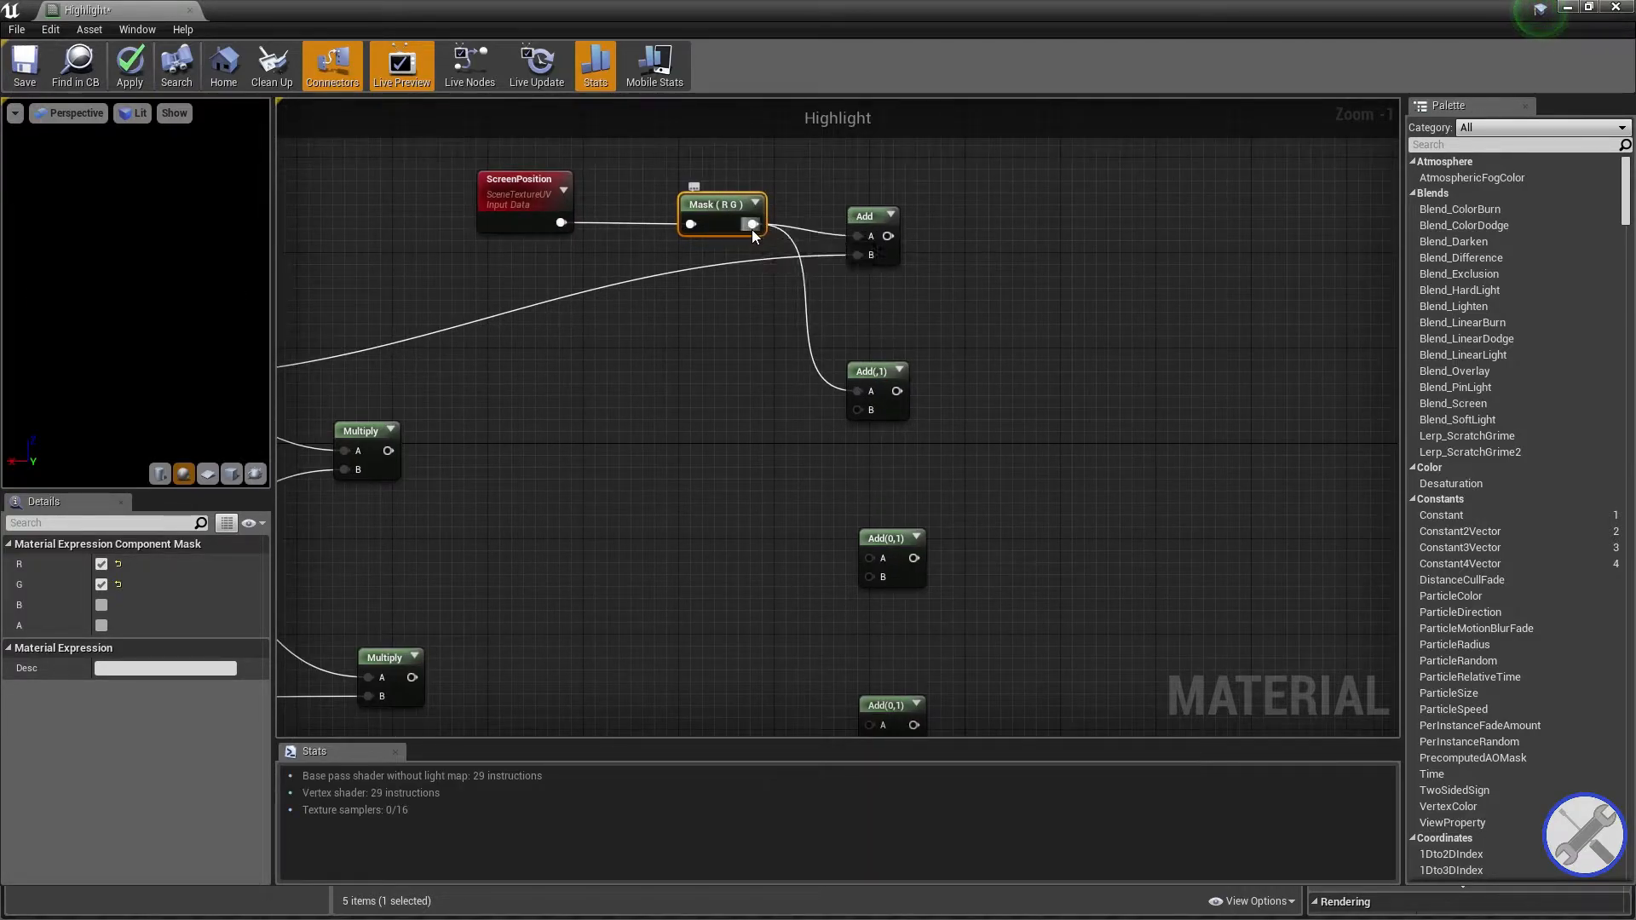
Delete the three duplicated Add nodes below the original.
right_drag(1050, 384, 1040, 299)
click(1026, 282)
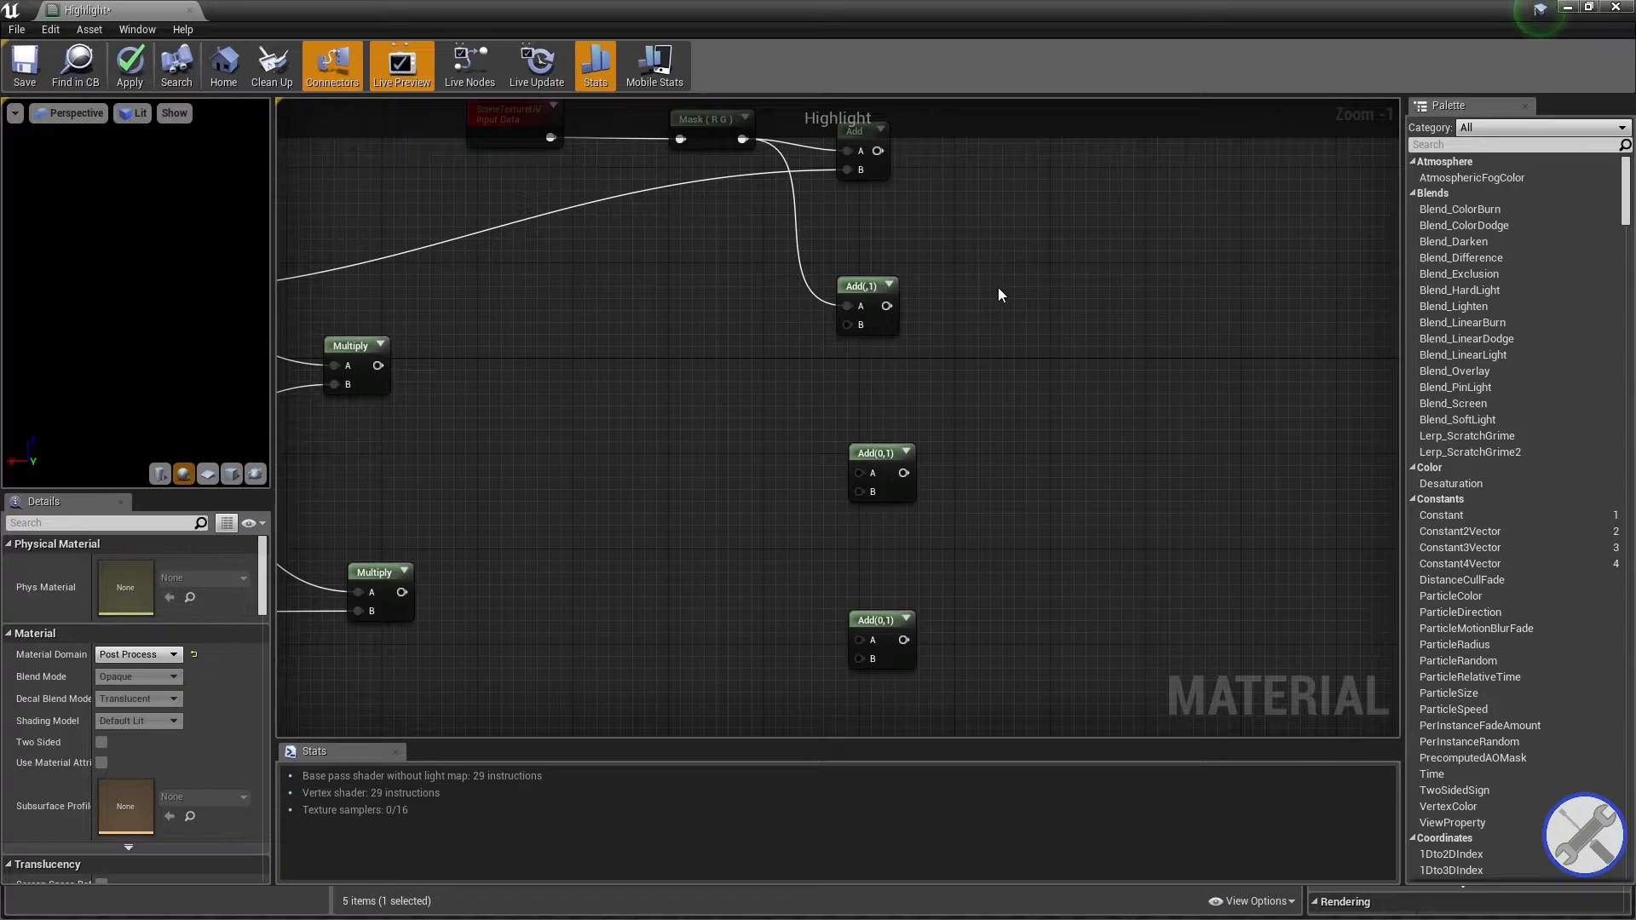
drag(971, 269, 817, 647)
key(Delete)
Duplicate the Add node and place three spaced copies in a column below the original.
right_drag(852, 403, 920, 528)
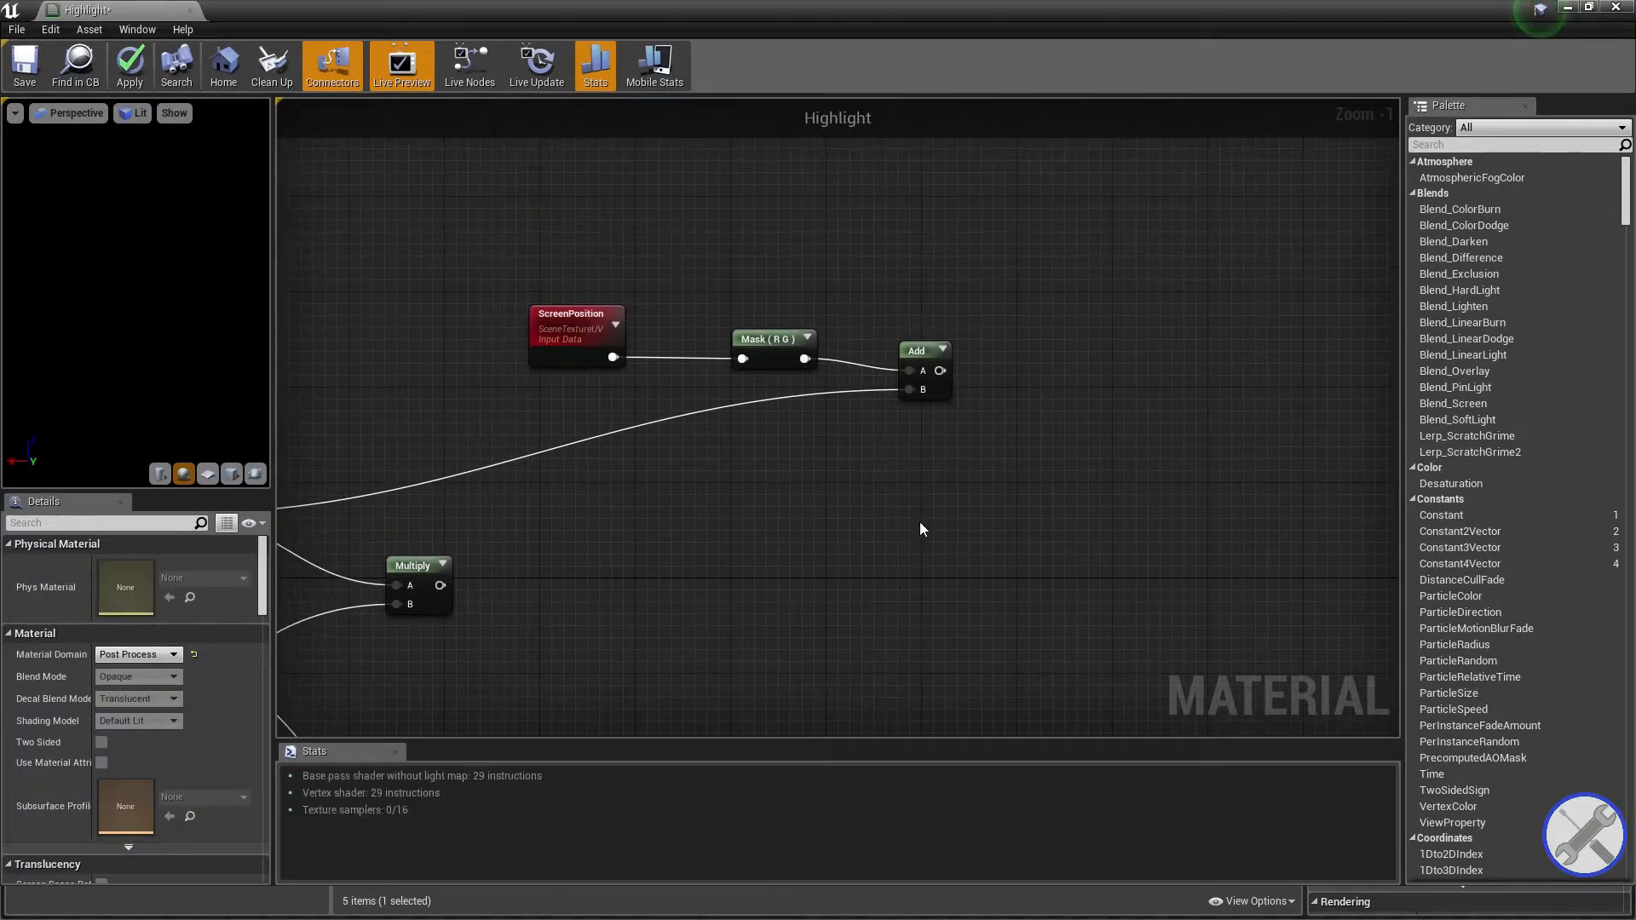
click(926, 352)
right_drag(1011, 479, 1012, 362)
key(ctrl+v)
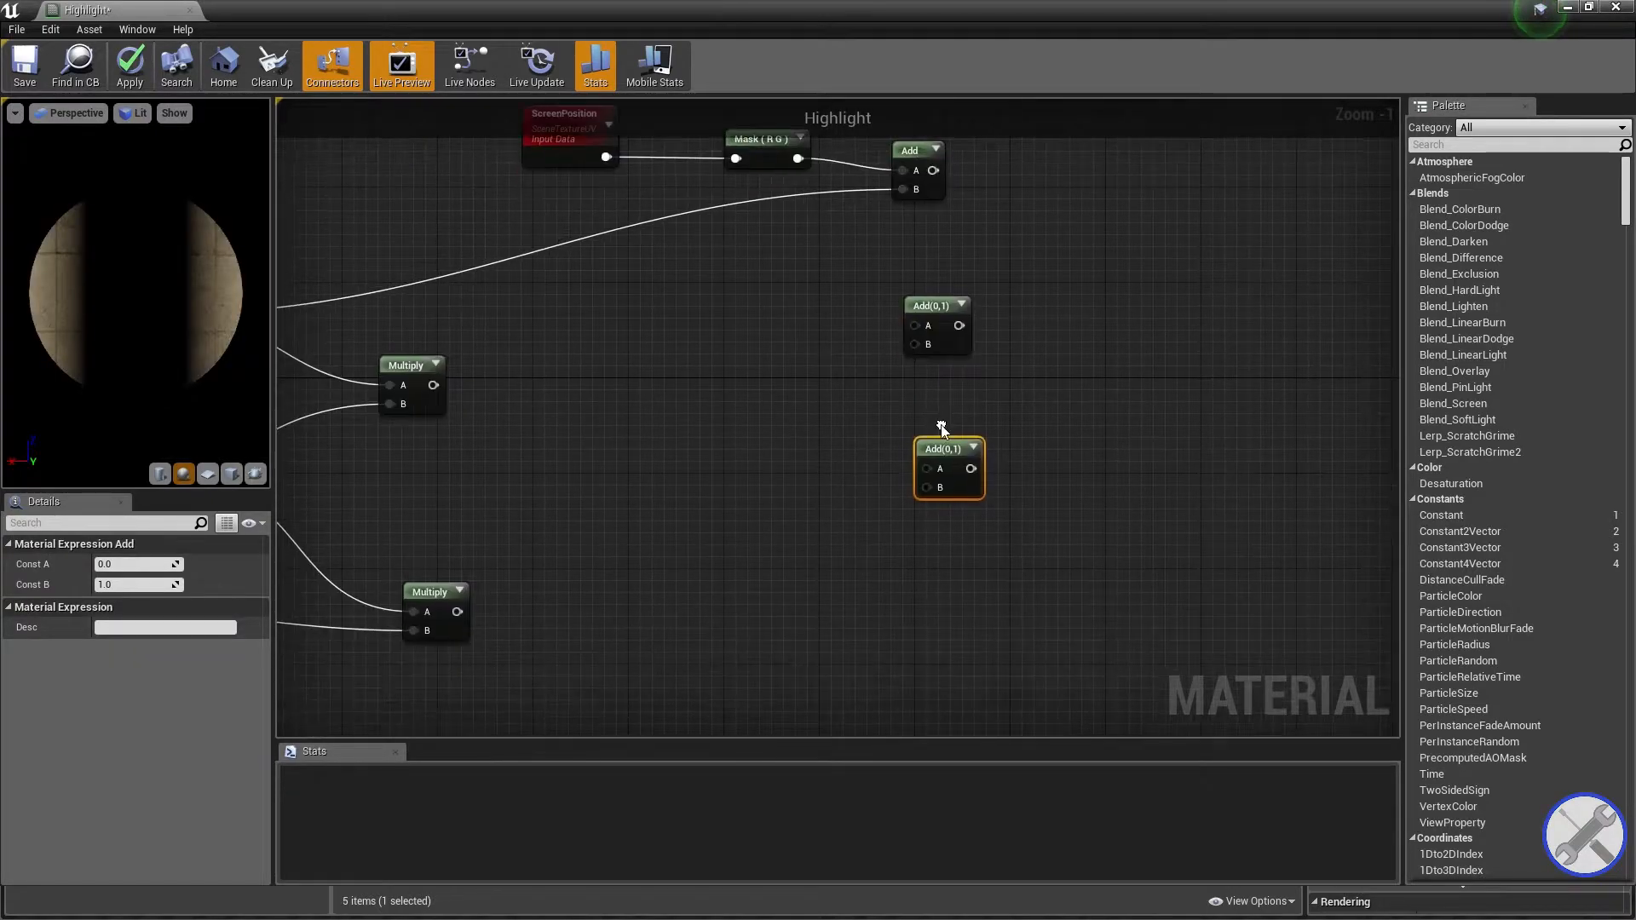
key(ctrl+v)
click(772, 459)
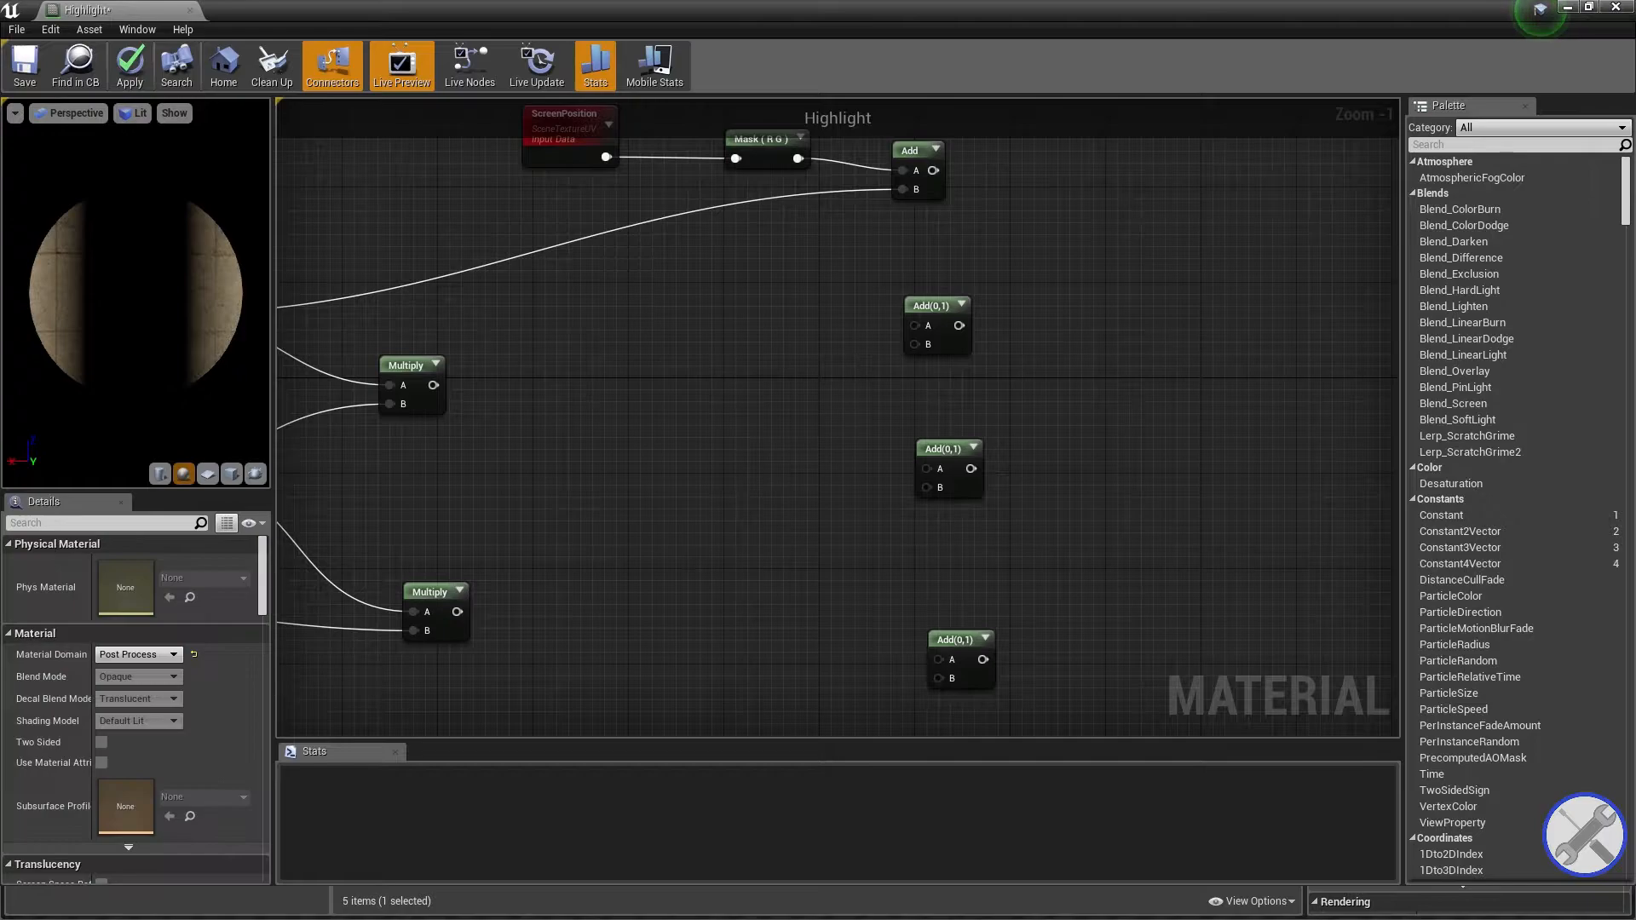
Connect the R G mask's output to the A inputs of all three duplicated Add nodes.
right_drag(846, 359, 841, 560)
drag(793, 359, 920, 535)
right_drag(825, 435, 791, 297)
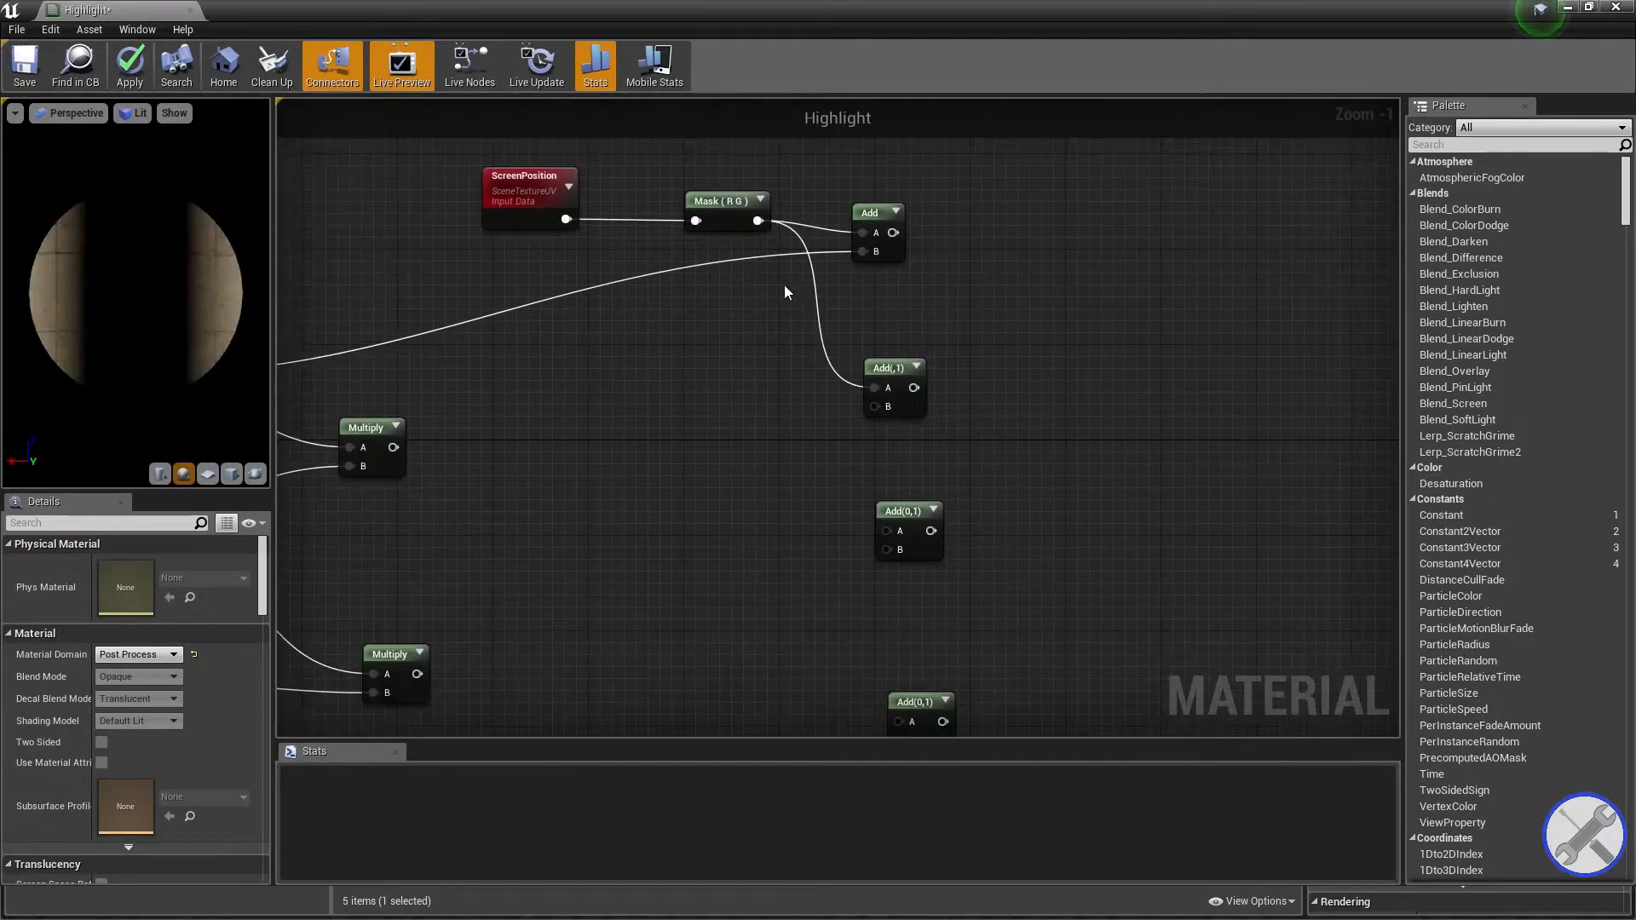
drag(758, 222, 886, 531)
right_drag(886, 531, 887, 491)
drag(759, 180, 900, 683)
Align the three duplicated Add nodes in an evenly spaced column beneath the original Add node.
right_drag(899, 683, 1020, 618)
drag(1014, 258, 1001, 294)
drag(1033, 413, 1017, 484)
drag(1038, 614, 996, 661)
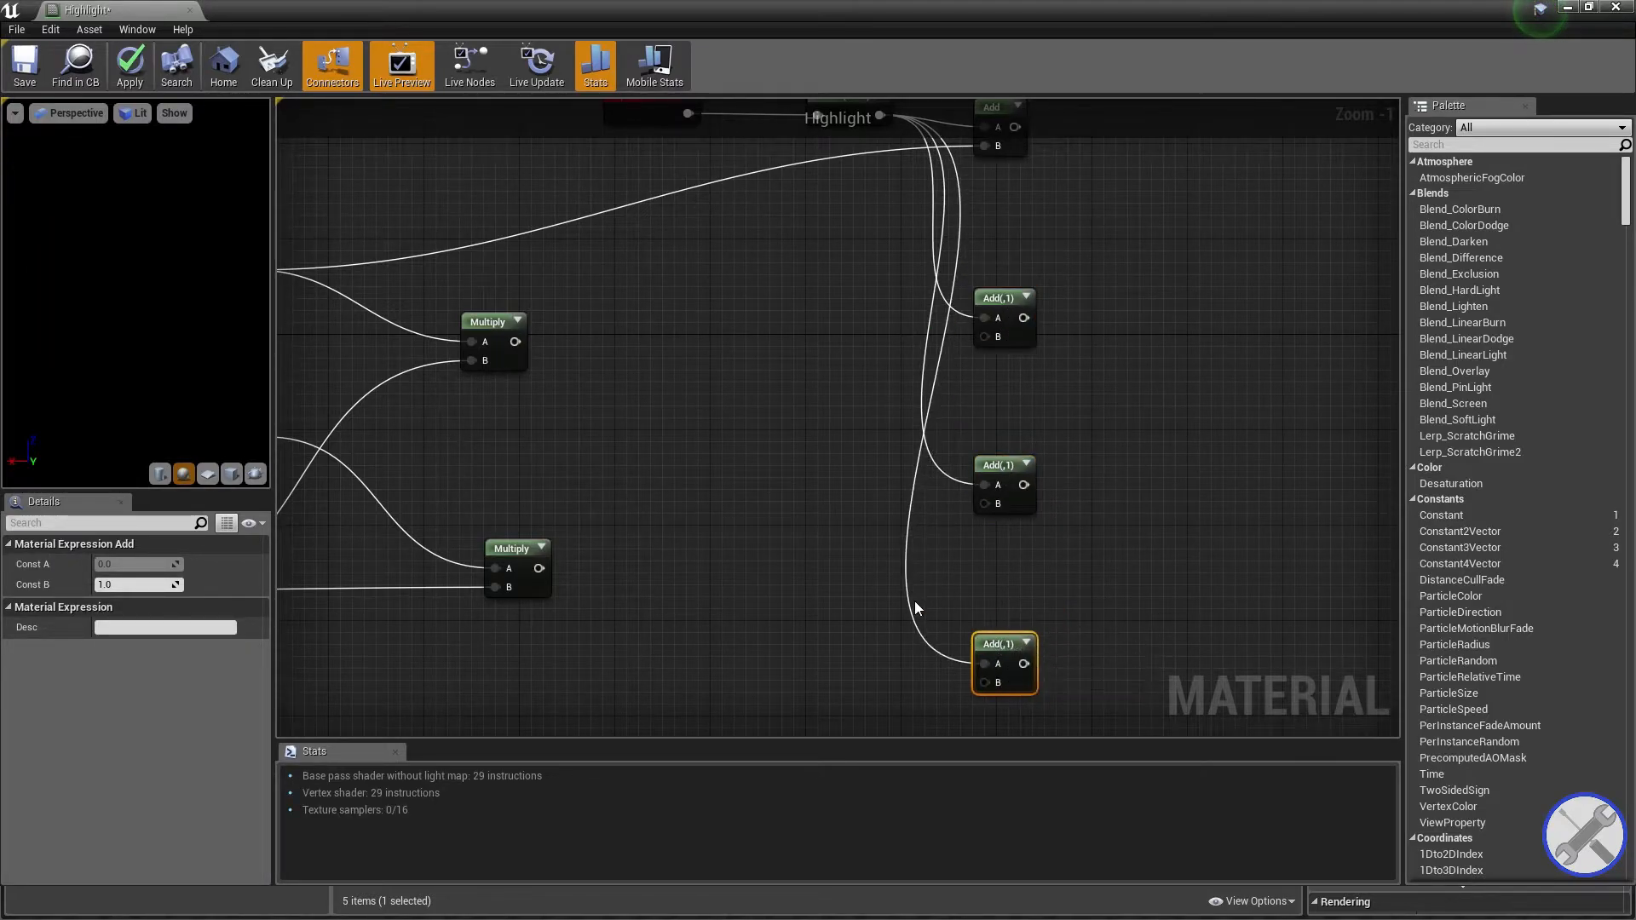
right_drag(717, 412, 935, 545)
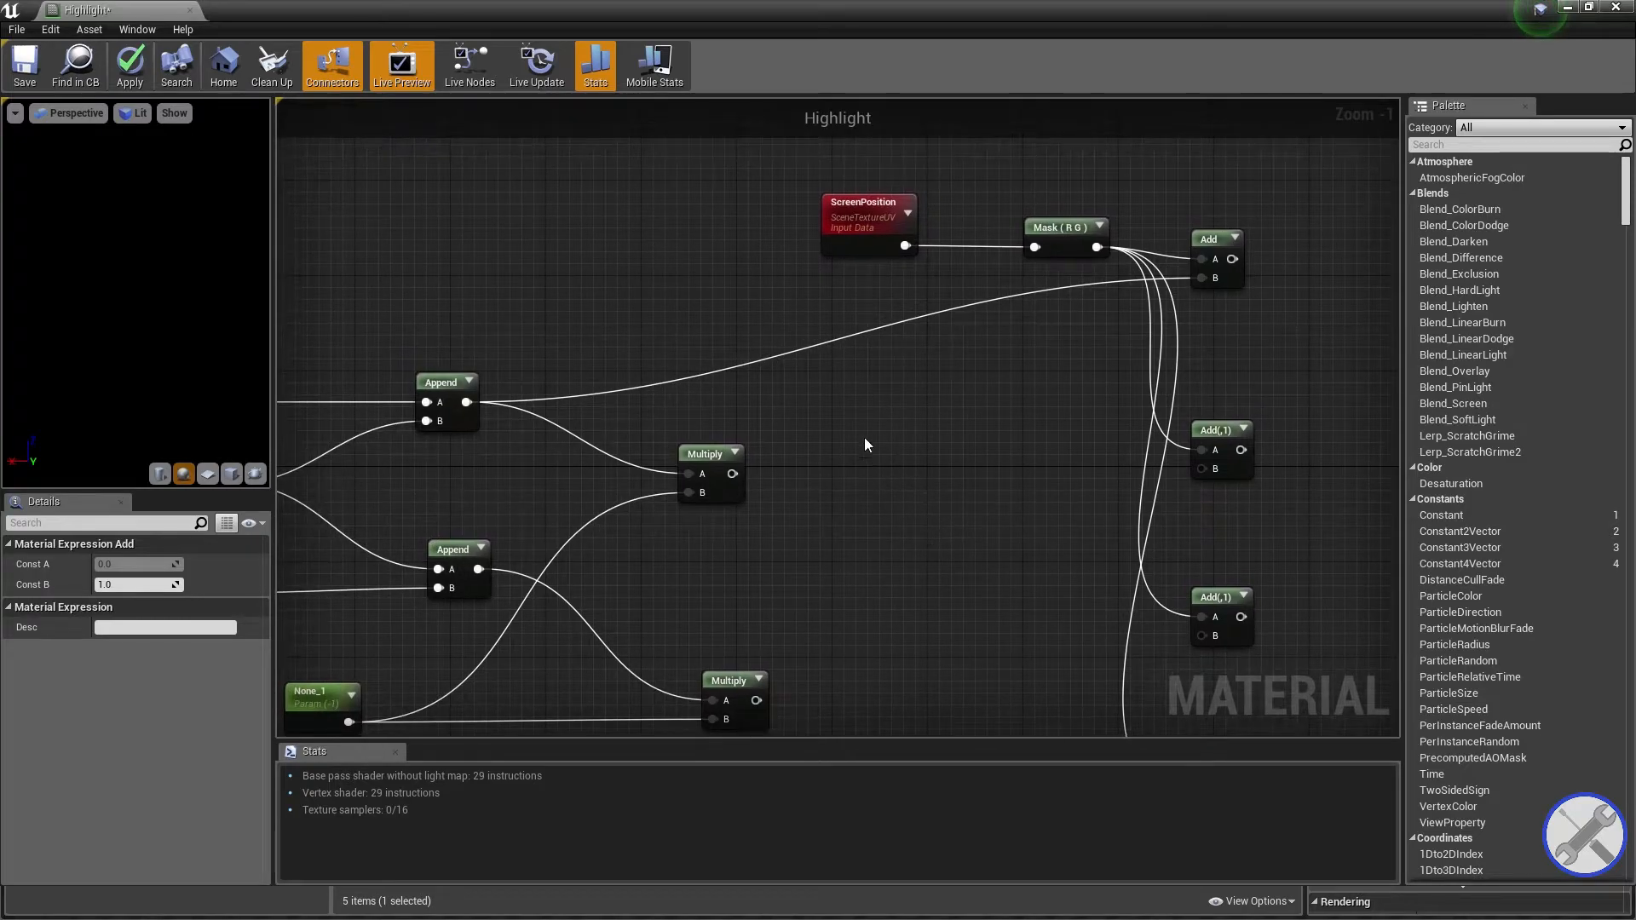
drag(731, 474, 1155, 595)
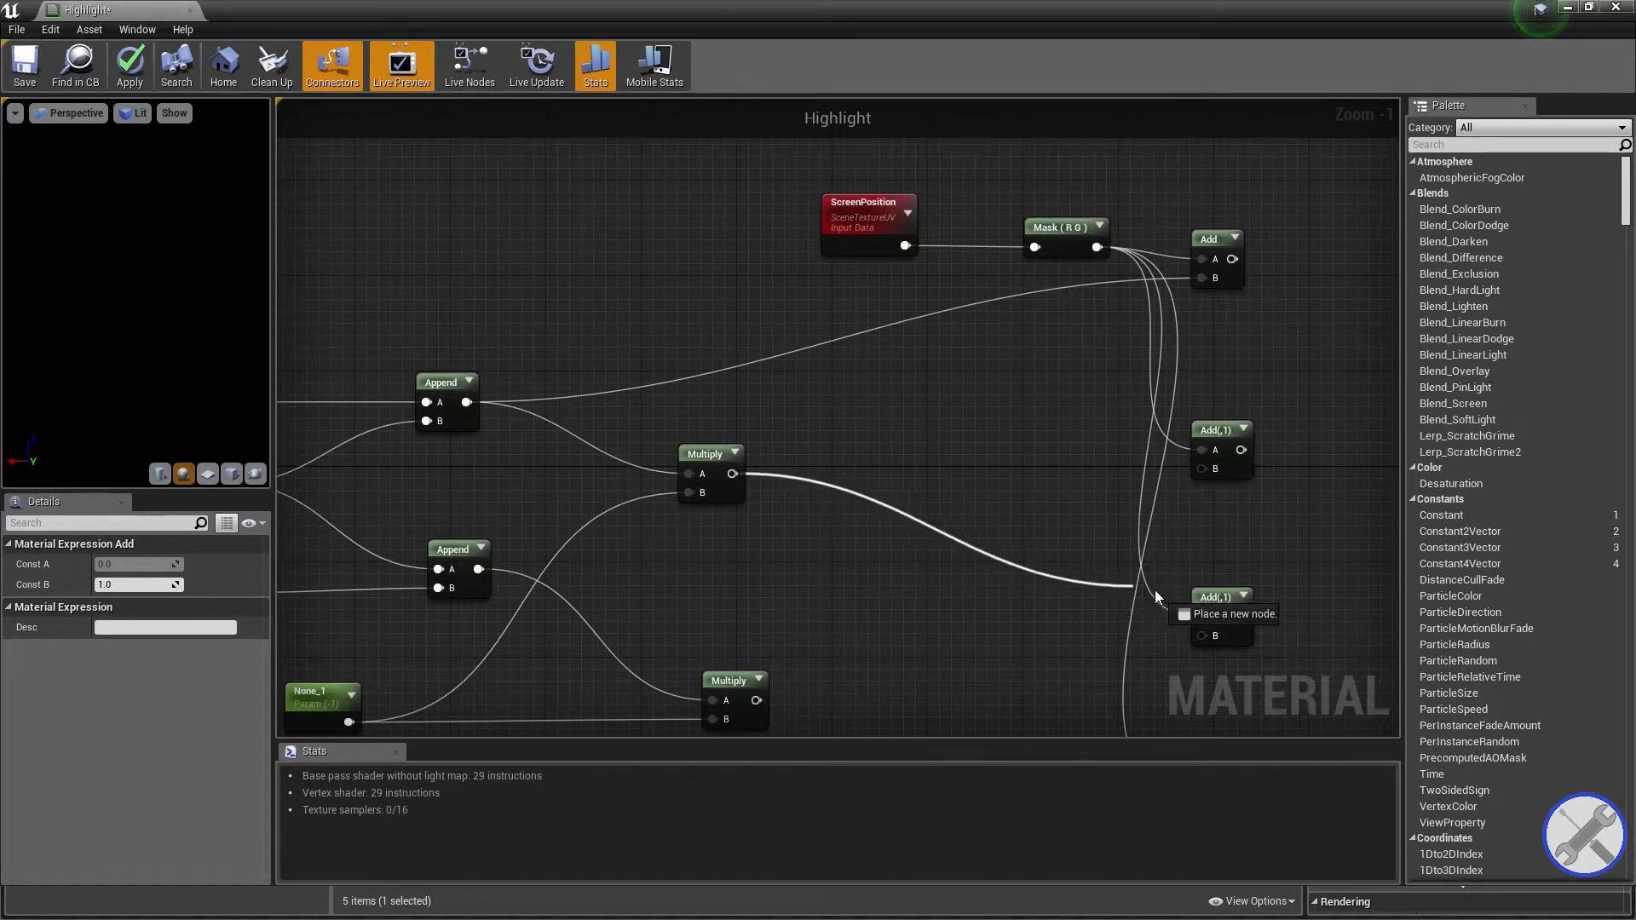
drag(988, 534, 1035, 480)
mouse_move(1034, 481)
right_down()
mouse_move(837, 374)
mouse_move(1004, 472)
right_up()
Move the two Multiply nodes and the -1 parameter together farther down below the Append nodes.
right_drag(750, 484, 1007, 521)
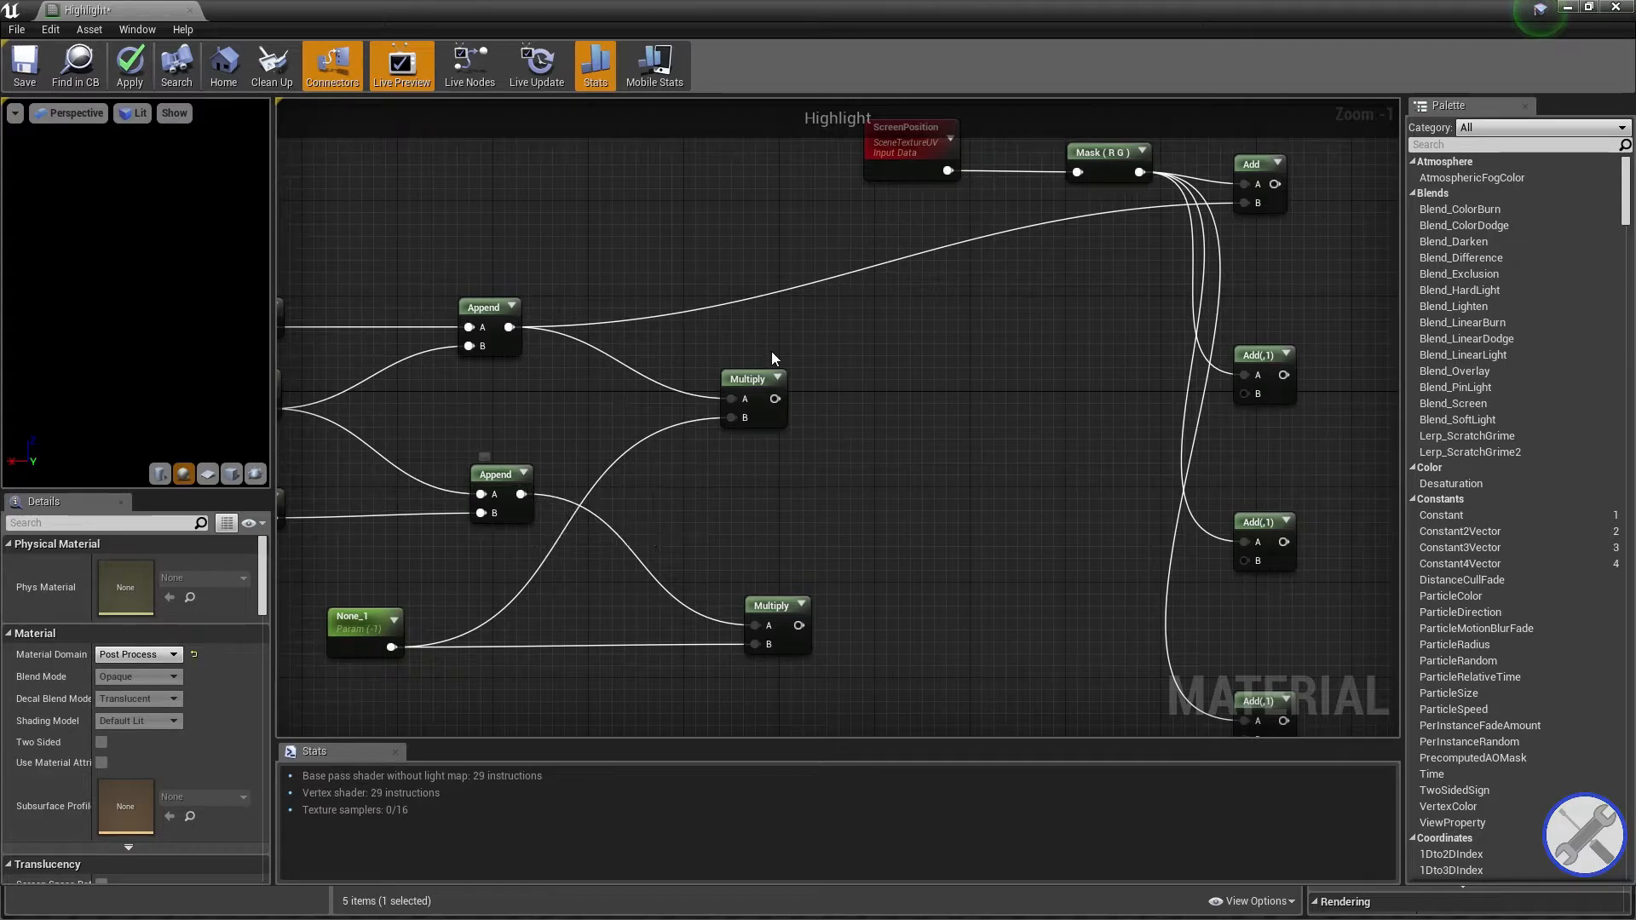
right_drag(860, 403, 886, 284)
drag(857, 234, 858, 230)
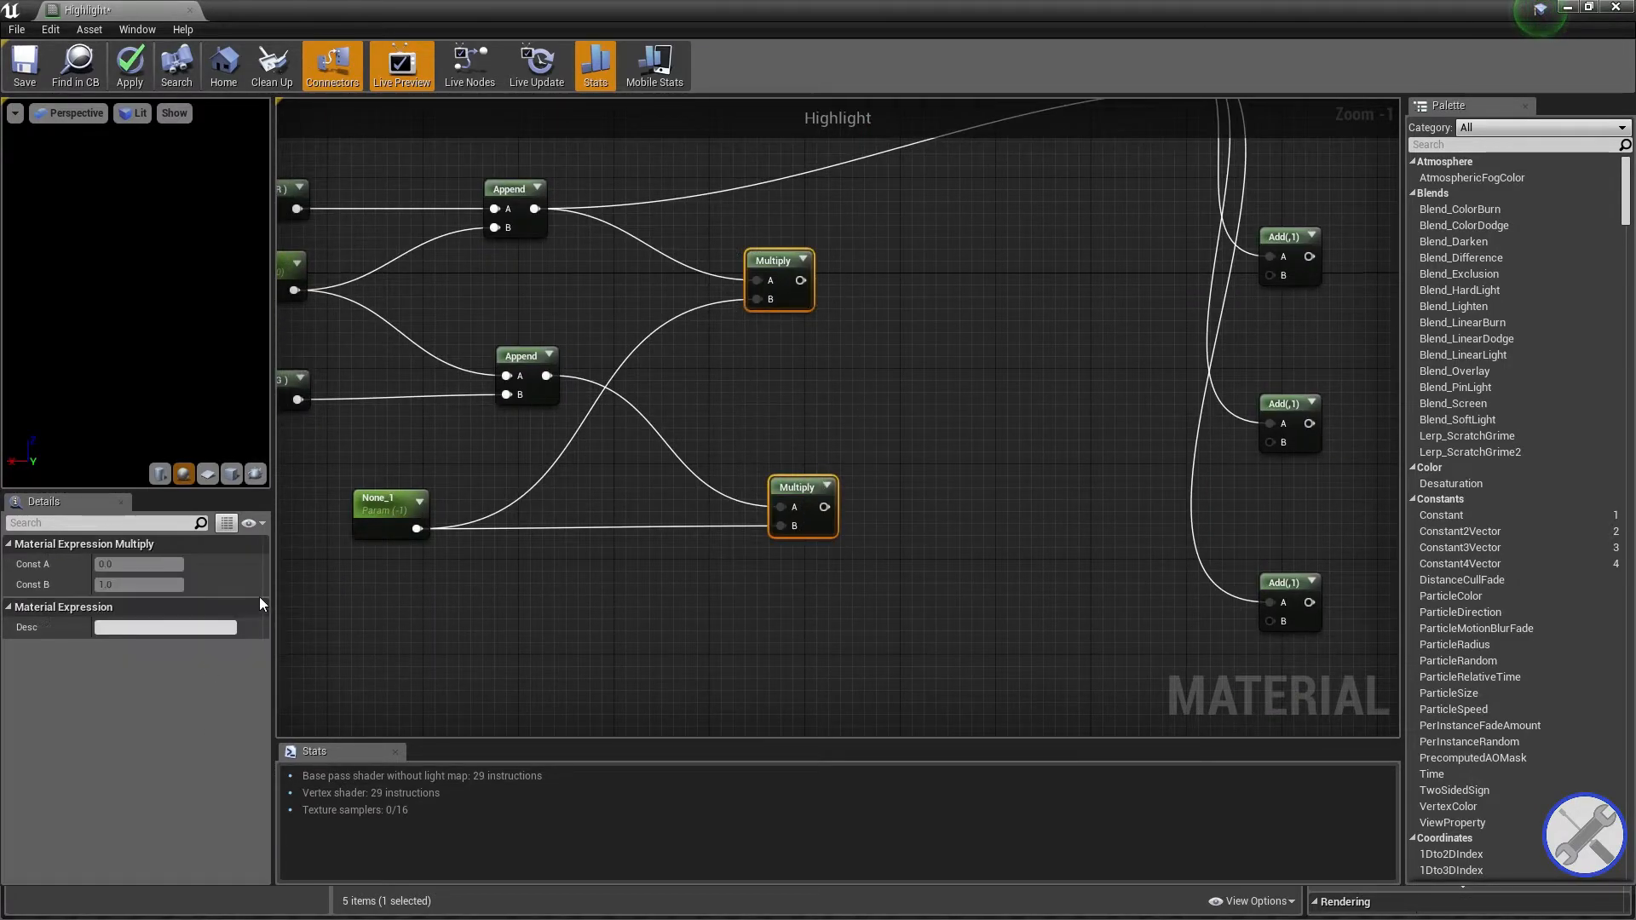
ctrl+click(378, 527)
drag(378, 526, 377, 728)
click(563, 341)
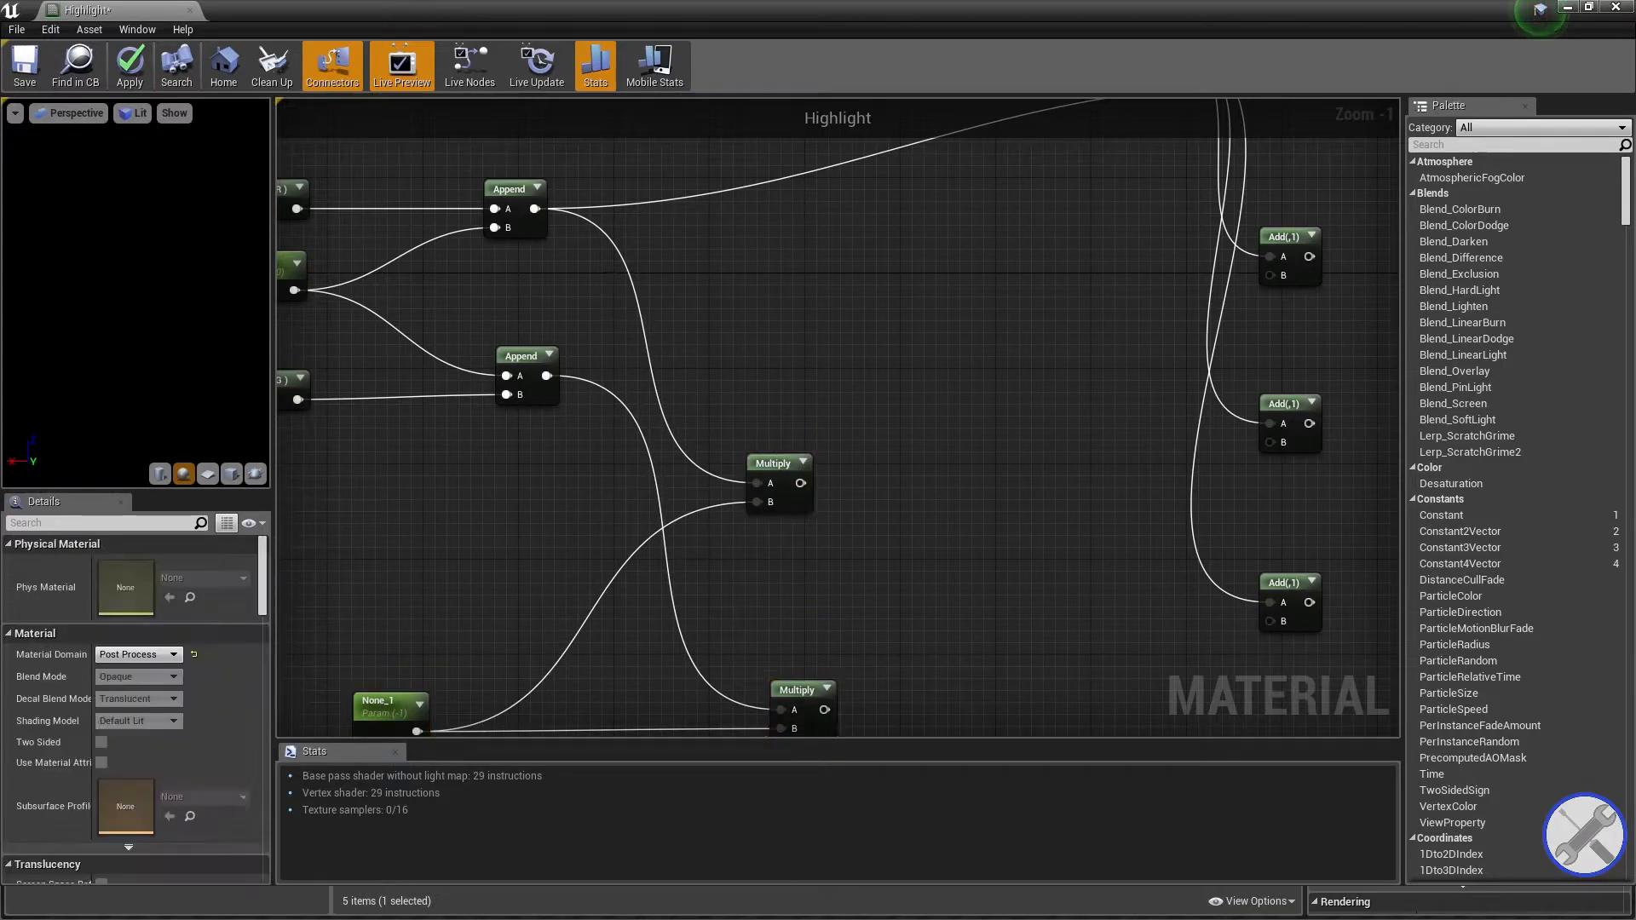
Wire the B inputs of the second, third and fourth Add nodes from the lower Append, upper Multiply and lower Multiply outputs respectively.
right_drag(566, 344, 480, 343)
drag(459, 375, 464, 382)
drag(790, 253, 1187, 275)
right_drag(949, 338, 905, 253)
drag(671, 396, 1147, 356)
drag(1142, 535, 696, 578)
Add a SceneTexture node in the empty space beyond the column of Add nodes.
scroll(789, 392, down, 1)
right_drag(789, 392, 547, 628)
scroll(715, 537, down, 1)
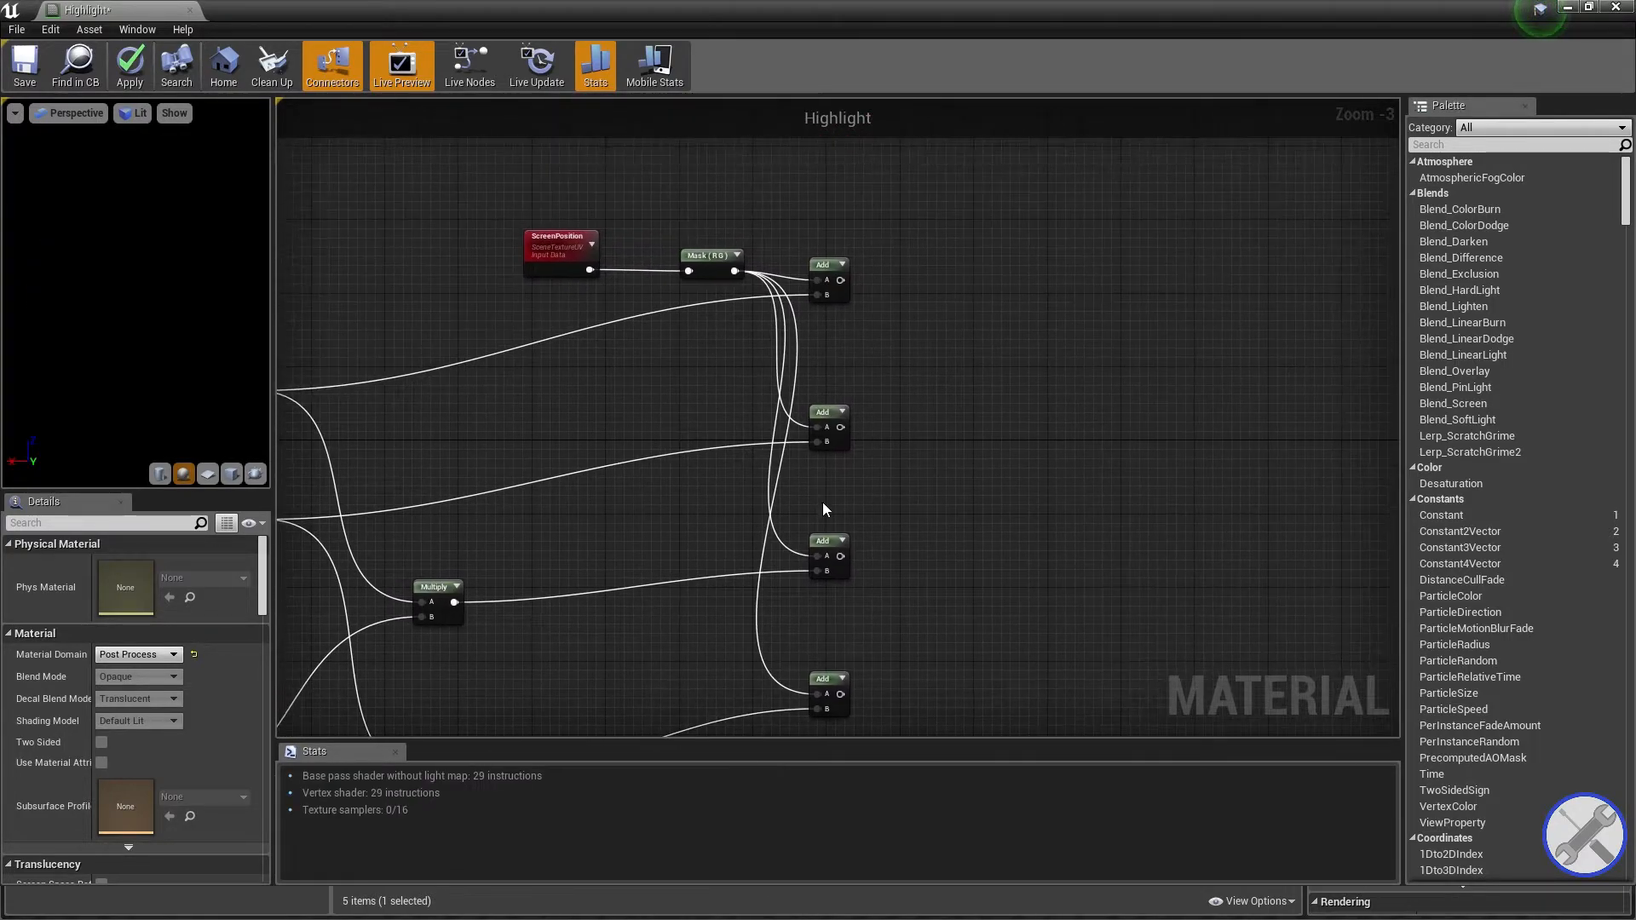
scroll(774, 535, up, 1)
right_click(888, 361)
text(scene te)
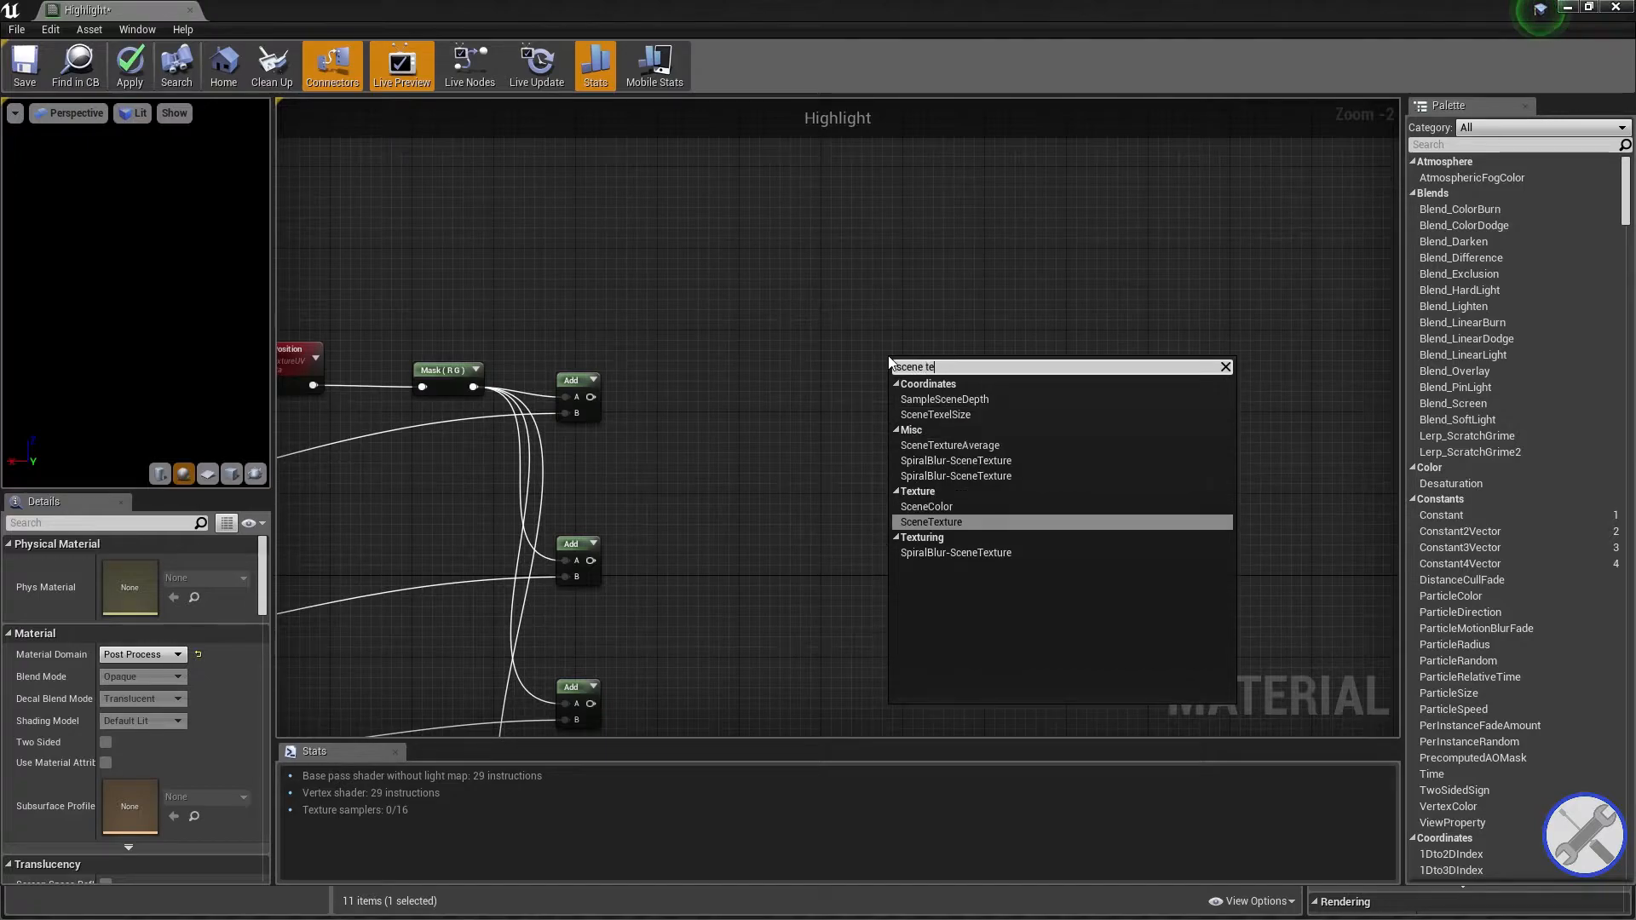
text(xture)
key(Return)
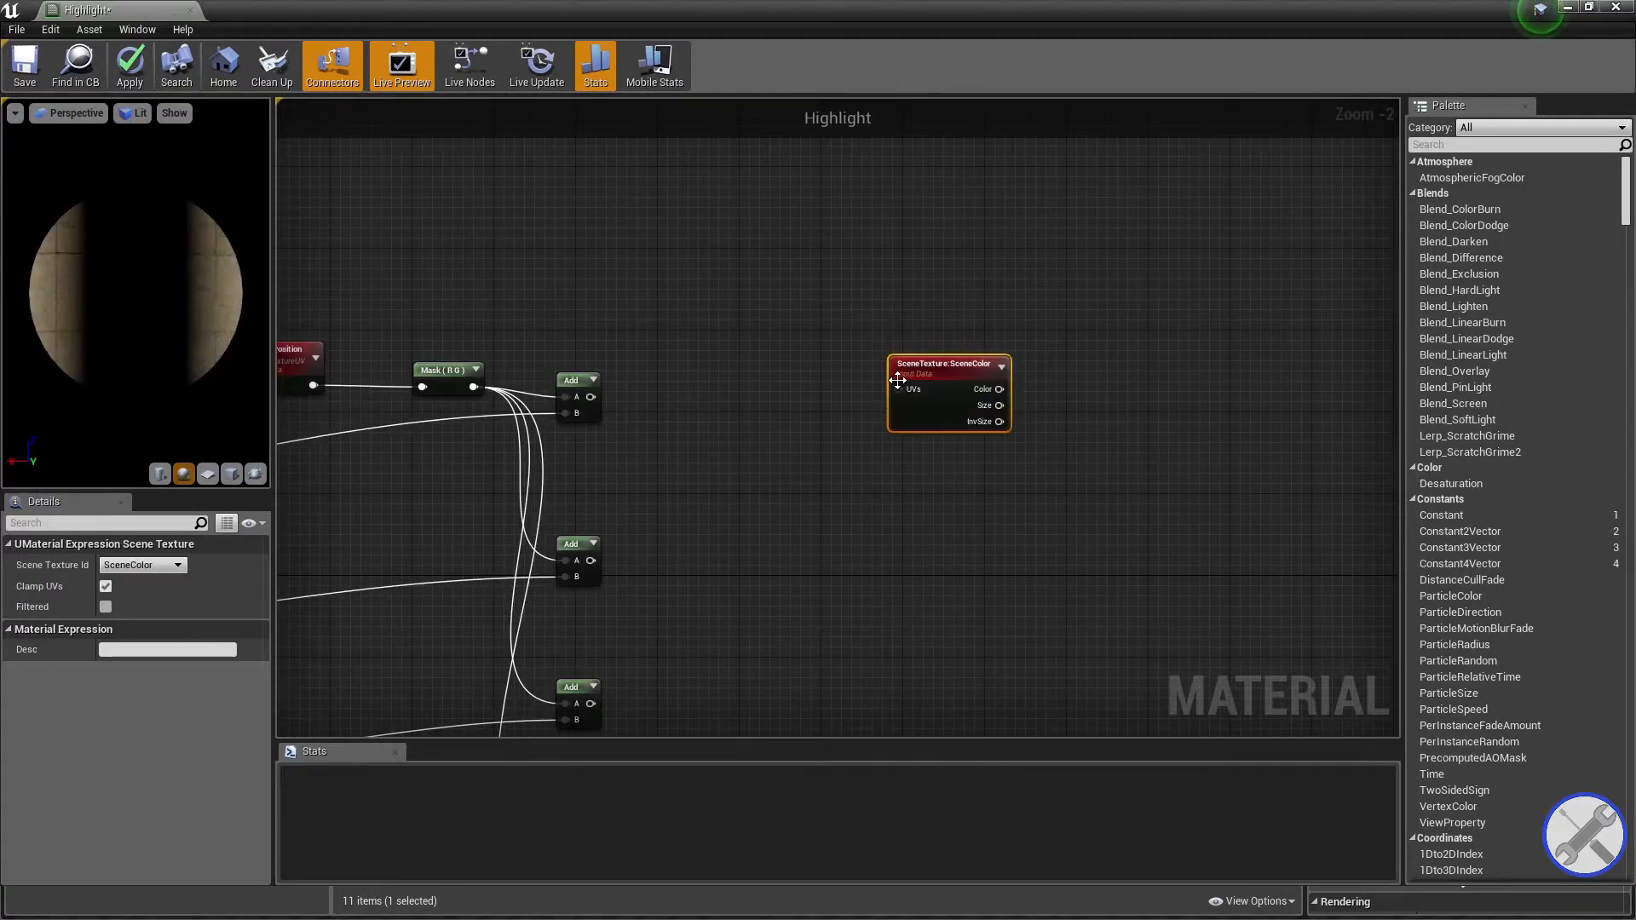
Set the SceneTexture node's Scene Texture Id to CustomDepth and move the node above the level of the first Add node.
click(116, 567)
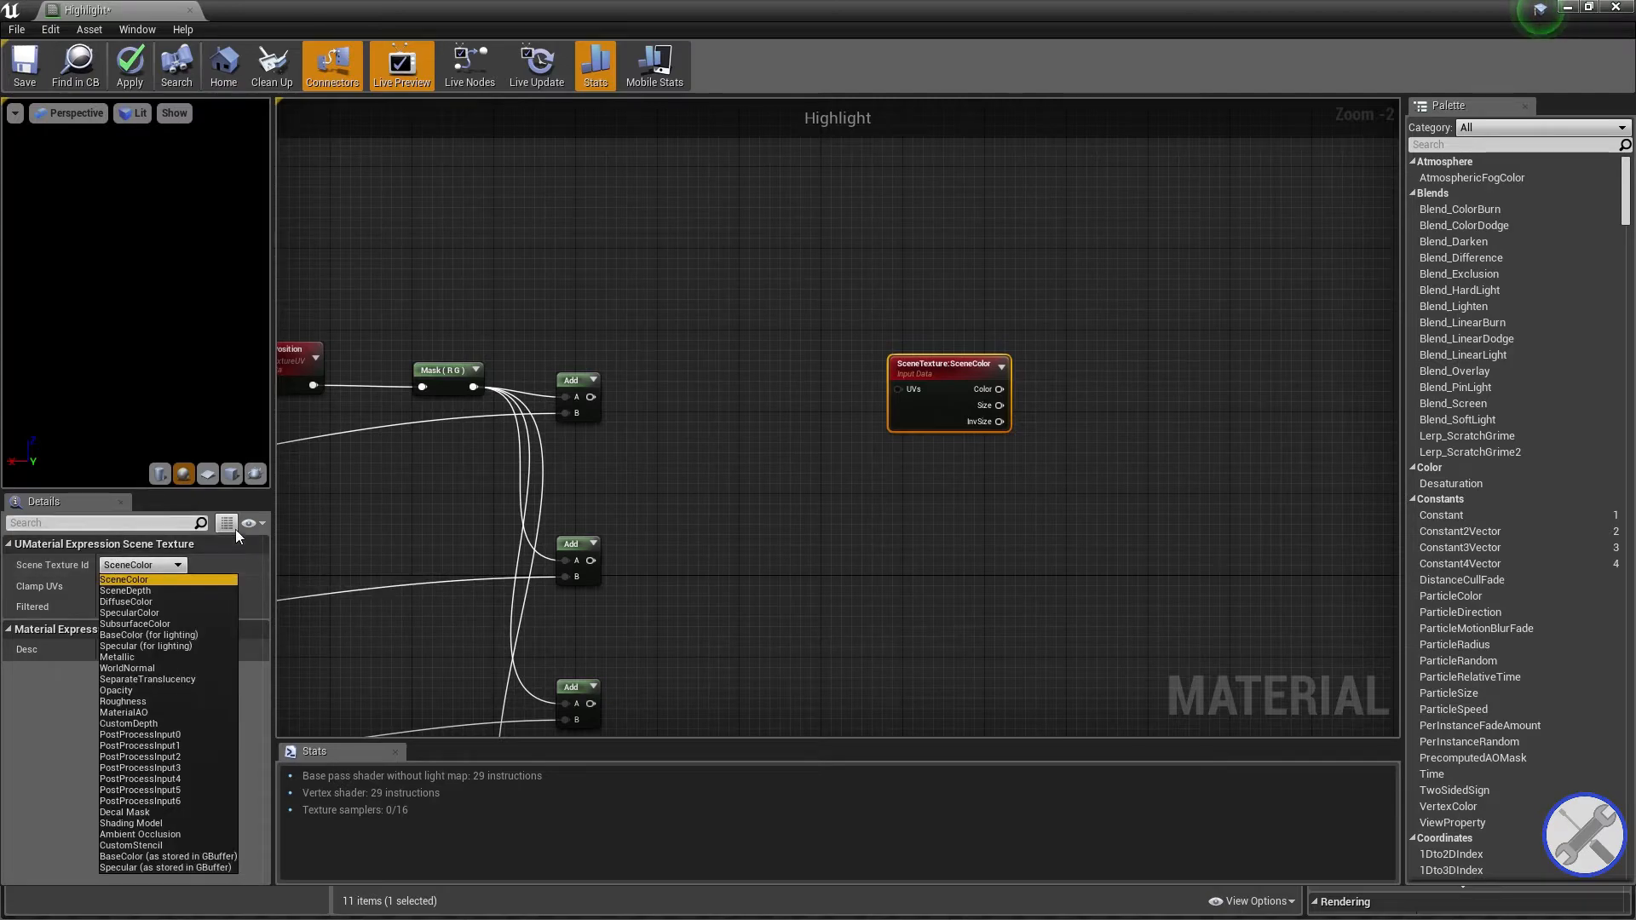
click(157, 724)
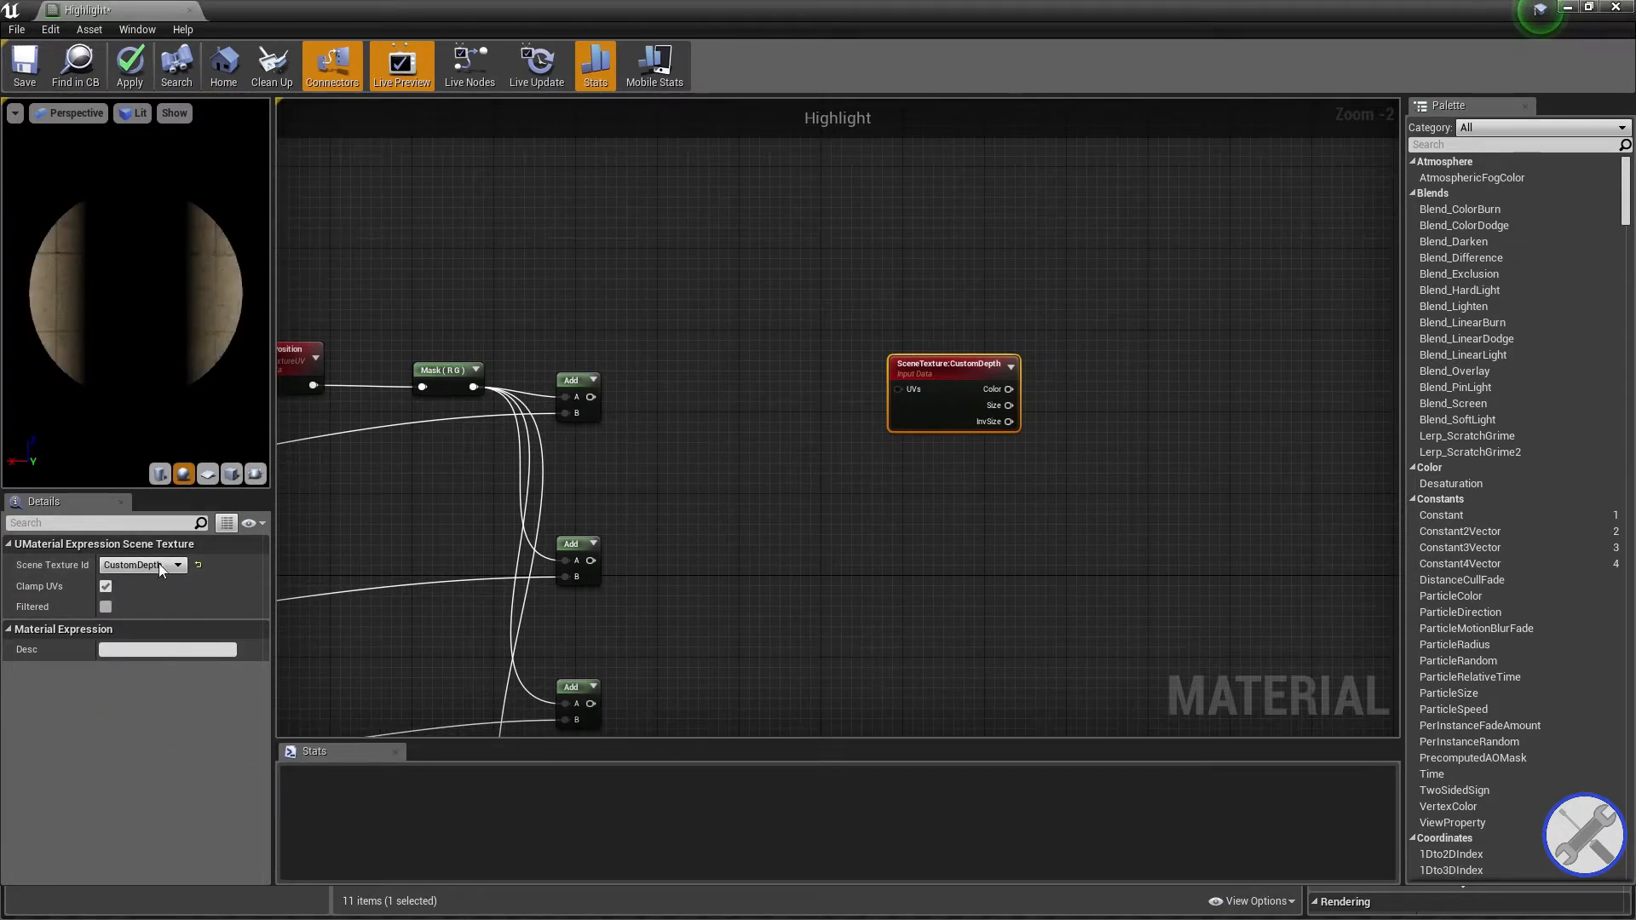
drag(949, 369, 879, 260)
right_drag(917, 357, 909, 315)
drag(871, 222, 862, 185)
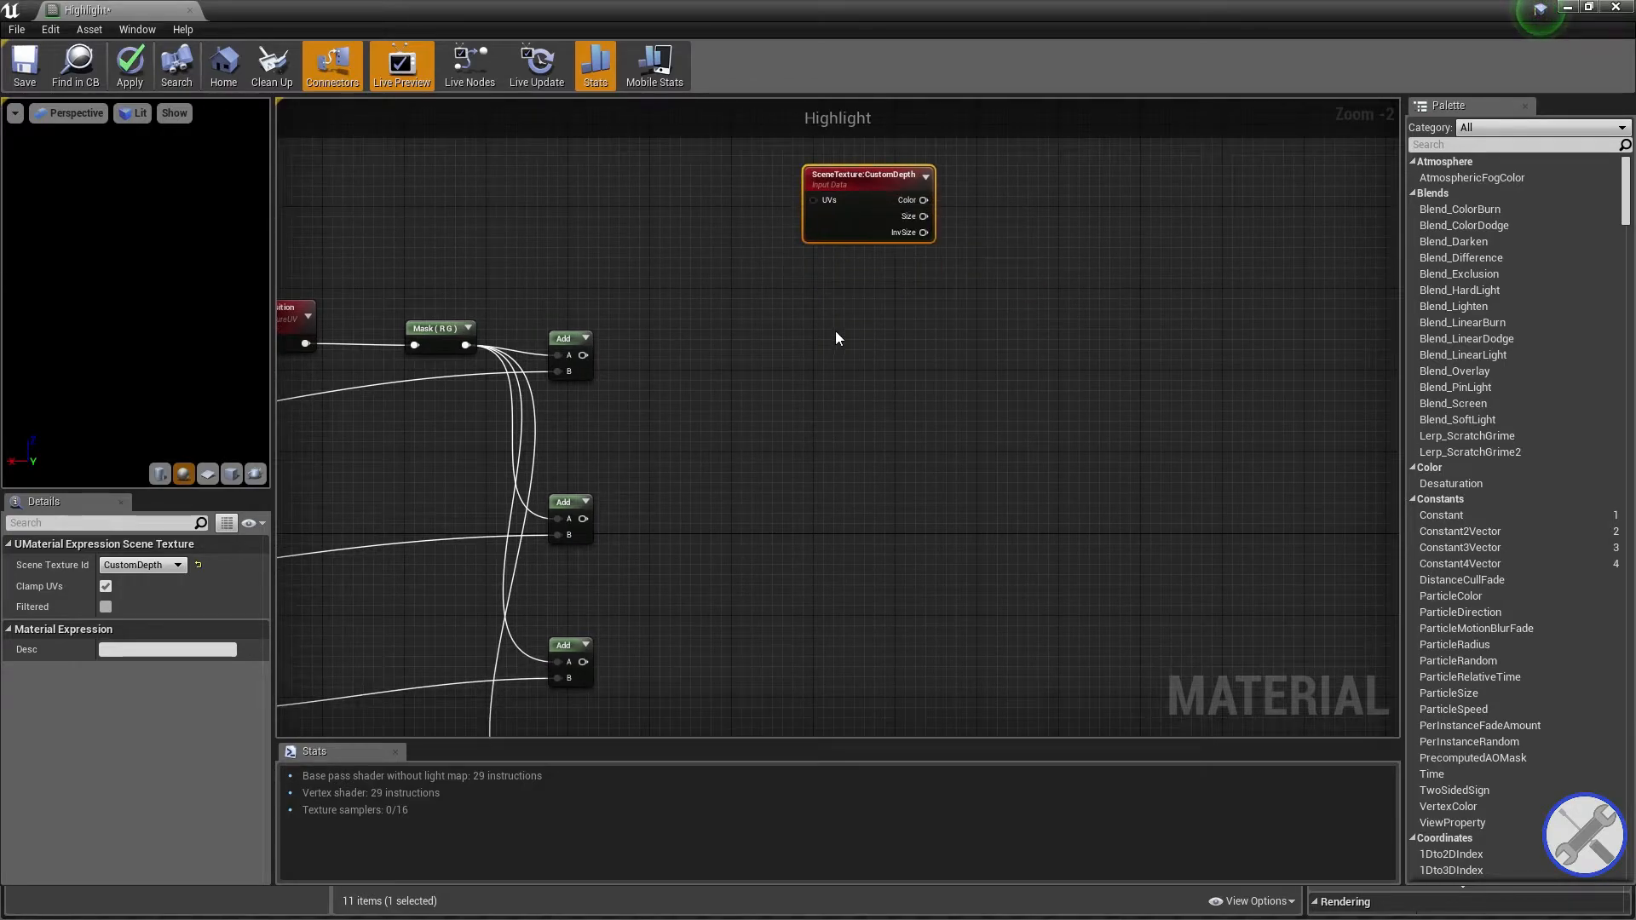
Duplicate the CustomDepth SceneTexture node and align the copy directly below the original.
key(ctrl+v)
drag(872, 364, 869, 333)
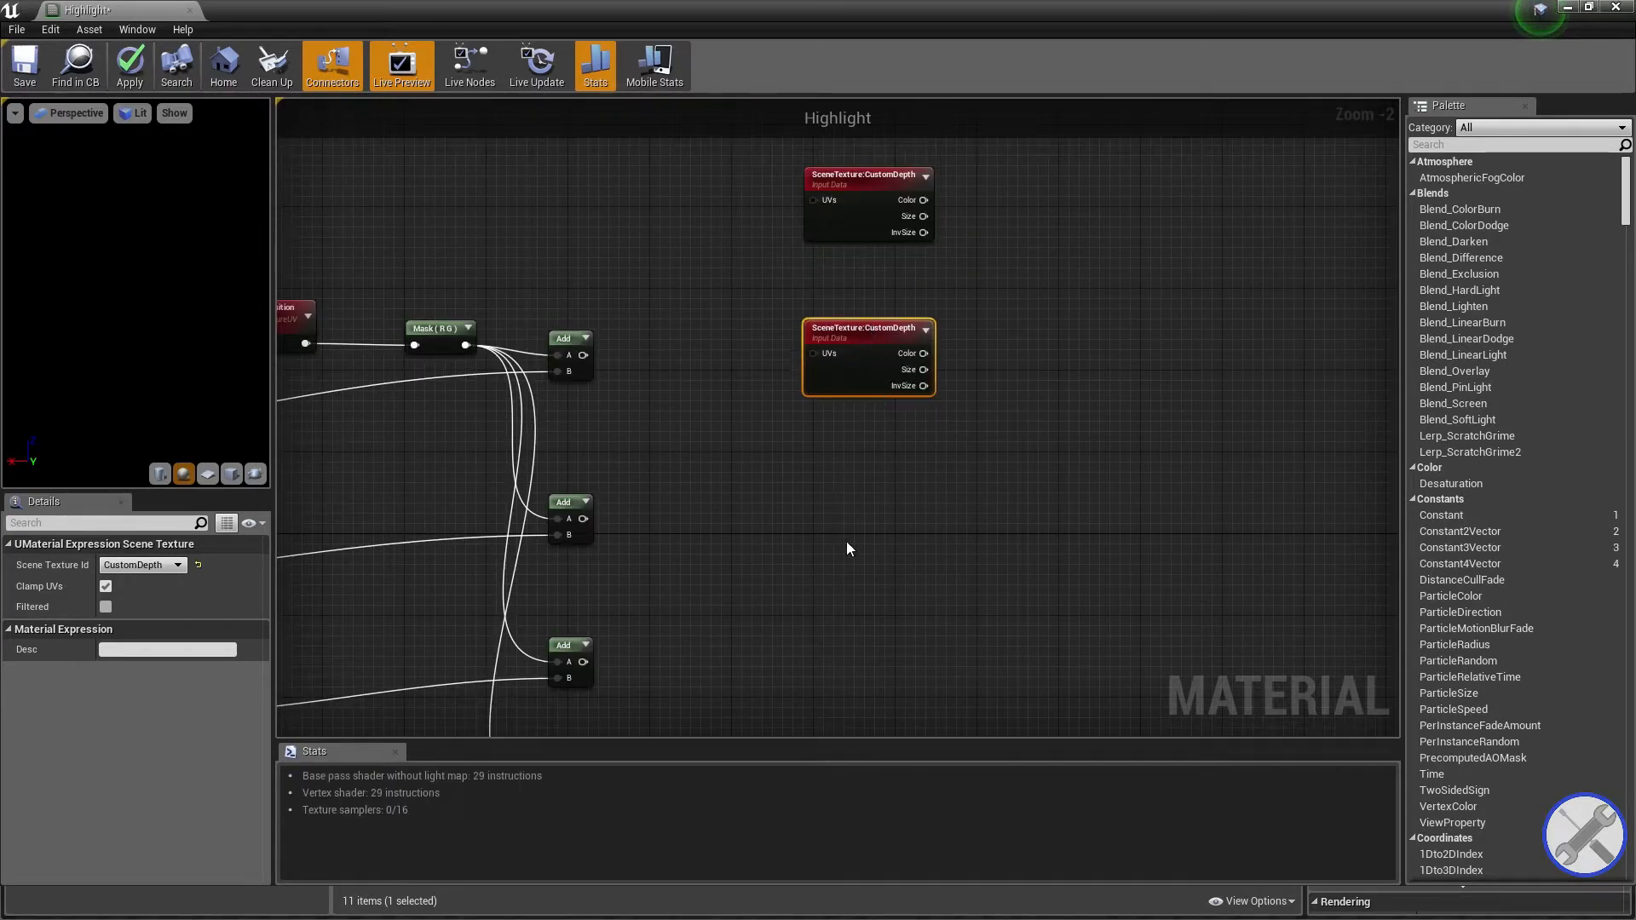
Paste three more CustomDepth SceneTexture nodes and align them below the existing two to form a column of five.
key(ctrl+v)
right_drag(875, 639, 855, 547)
drag(857, 467, 822, 418)
right_drag(832, 453, 833, 236)
key(ctrl+v)
drag(857, 305, 817, 368)
key(ctrl+v)
drag(882, 566, 827, 509)
Wire the four Add outputs, in order, to the UVs inputs of the second through fifth CustomDepth SceneTexture nodes.
right_drag(826, 509, 916, 653)
right_drag(839, 298, 883, 575)
scroll(740, 499, up, 2)
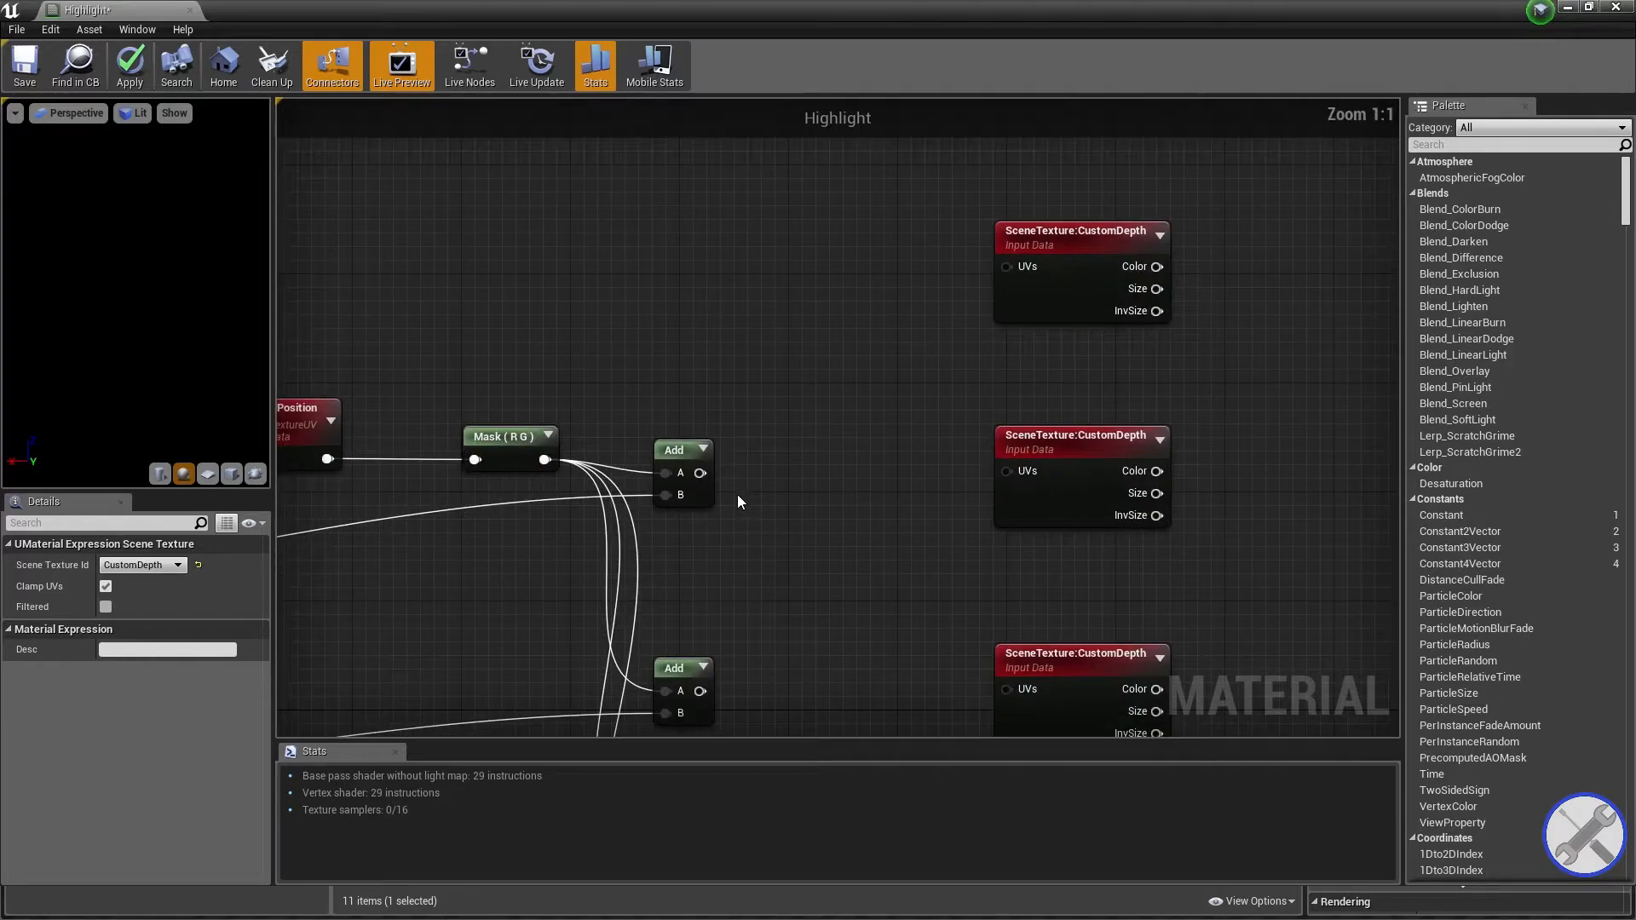
click(692, 449)
drag(698, 473, 1002, 479)
drag(1020, 449, 1014, 468)
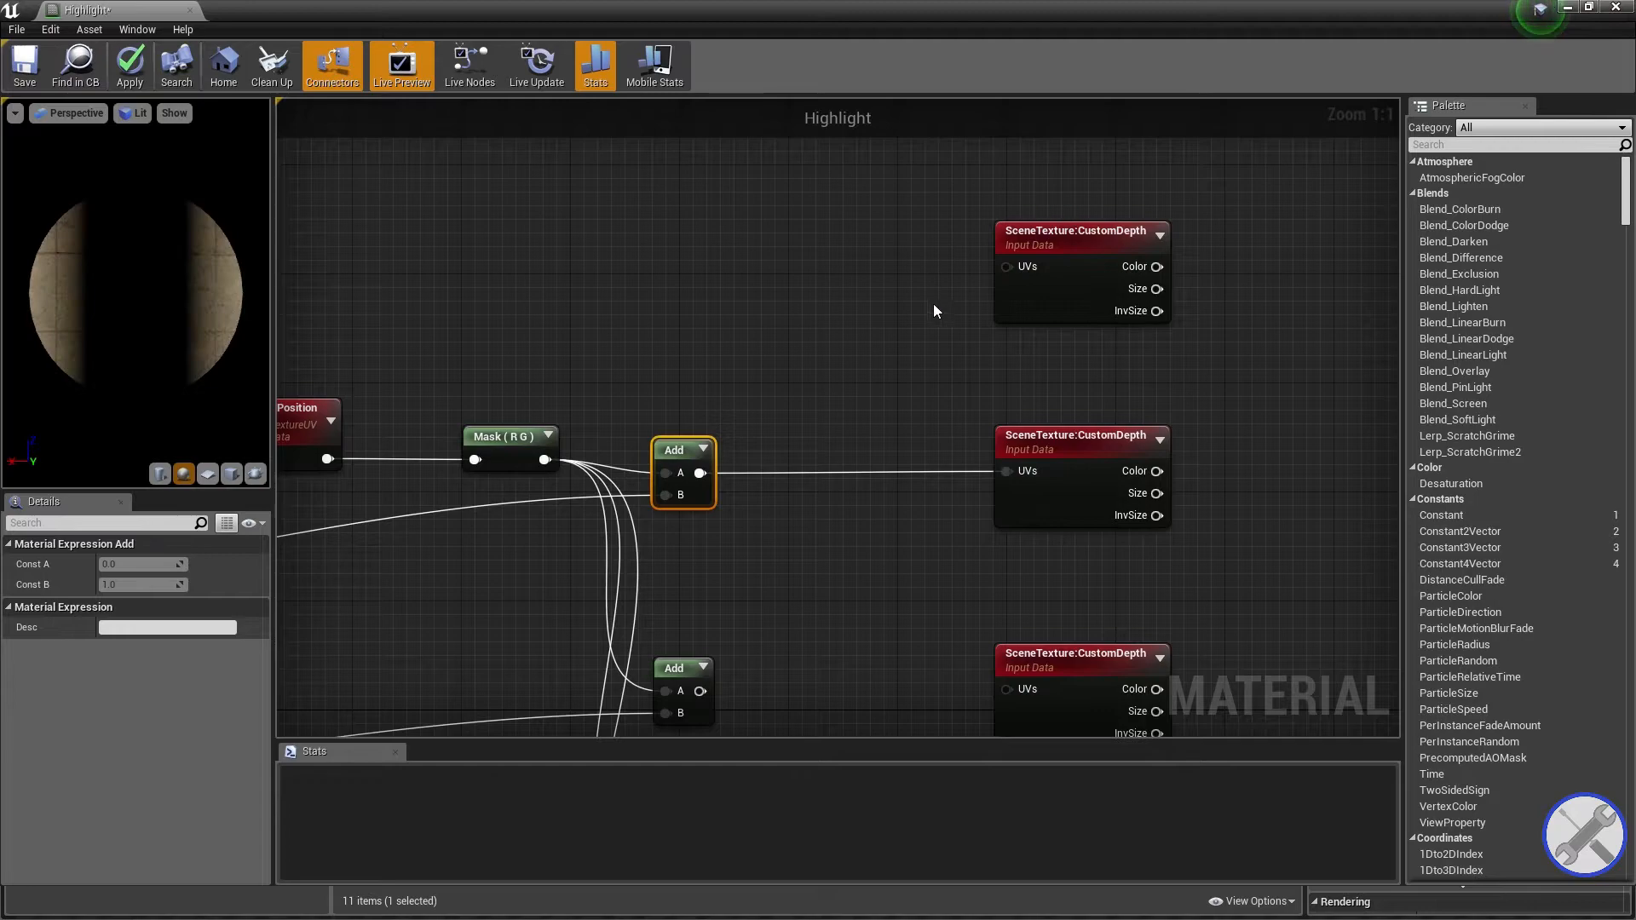
right_drag(784, 605, 724, 321)
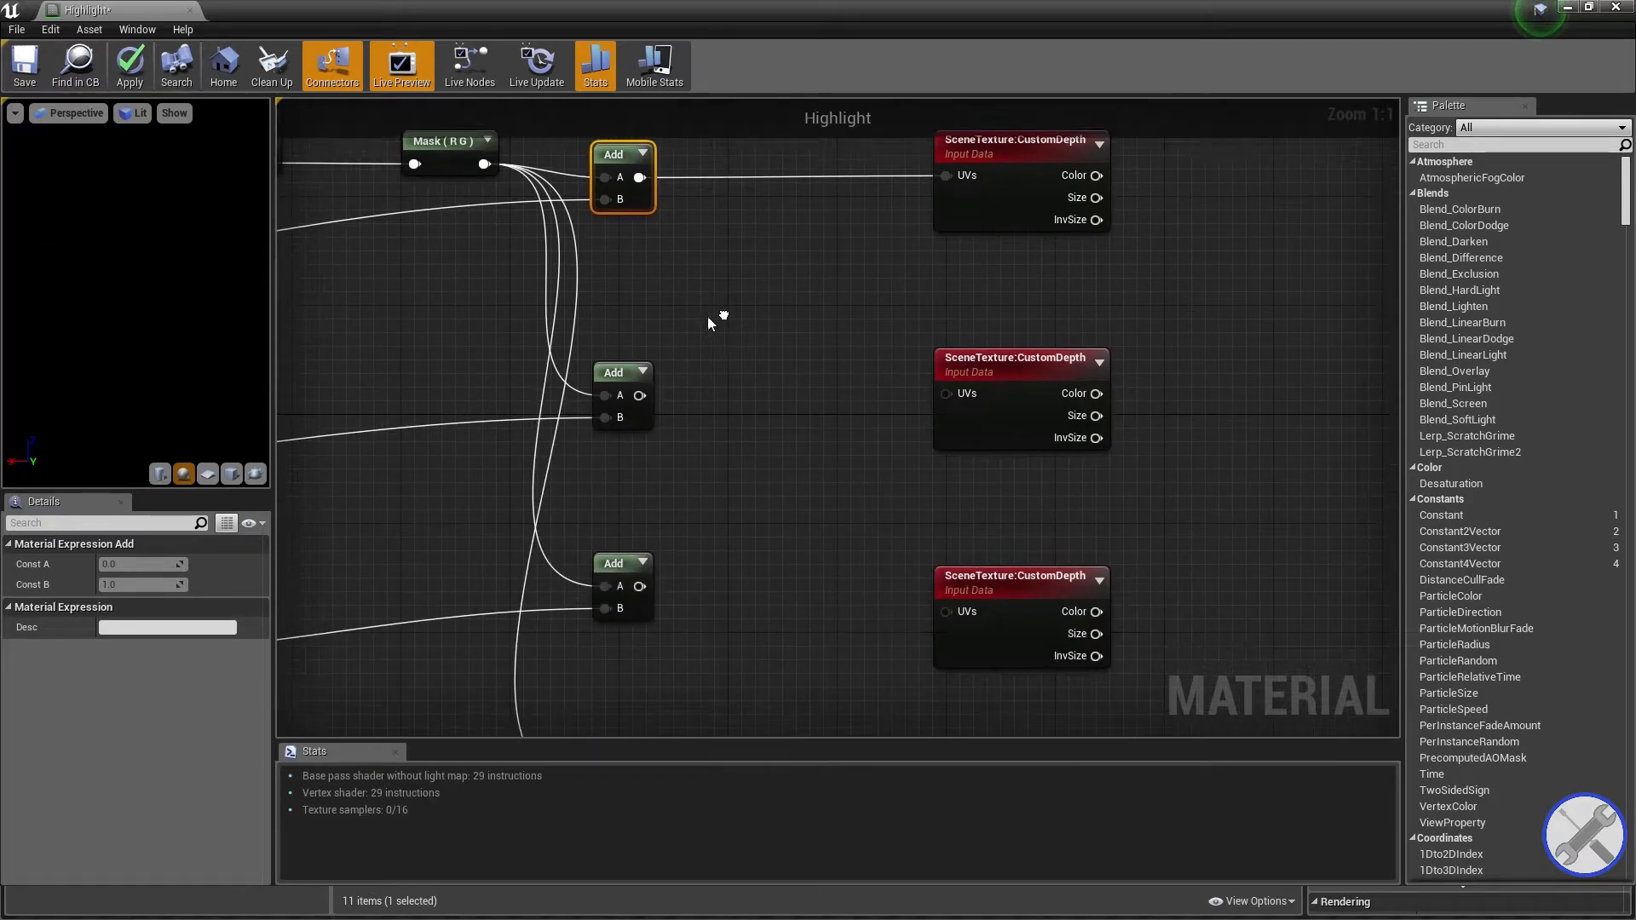
drag(639, 396, 949, 404)
right_drag(898, 477, 858, 316)
drag(600, 425, 904, 451)
right_drag(643, 631, 668, 461)
drag(625, 458, 932, 497)
Add a Subtract node beyond the SceneTexture column and wire the first CustomDepth node's Color output to its A input.
right_drag(1024, 278, 989, 305)
right_drag(989, 305, 912, 370)
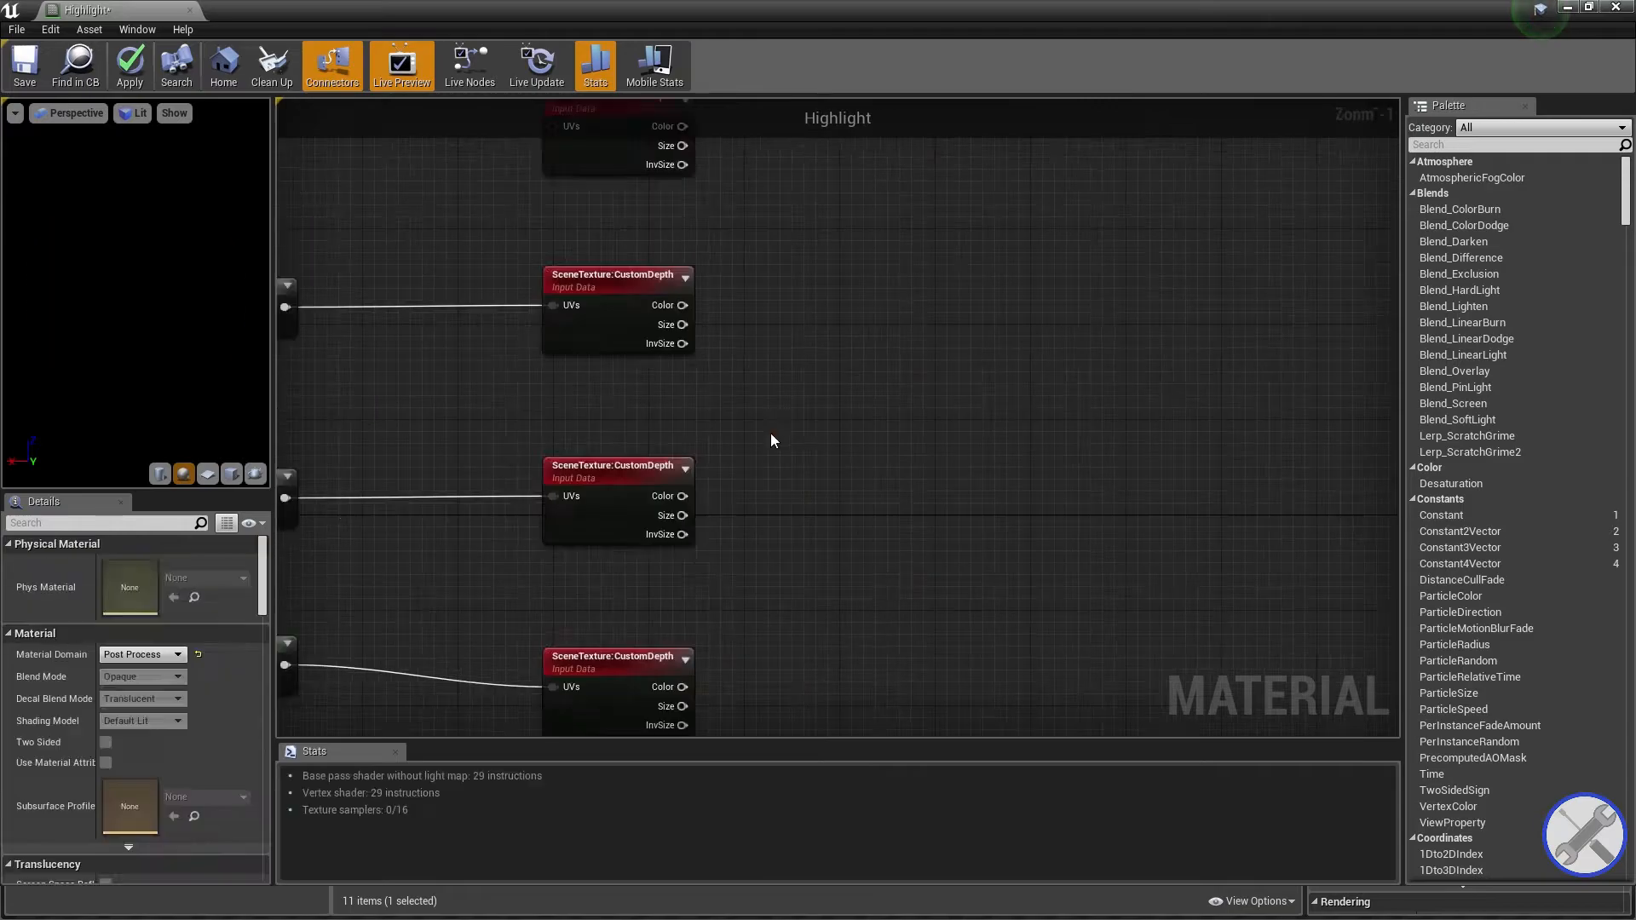
right_drag(770, 433, 710, 407)
right_click(720, 402)
text(subta)
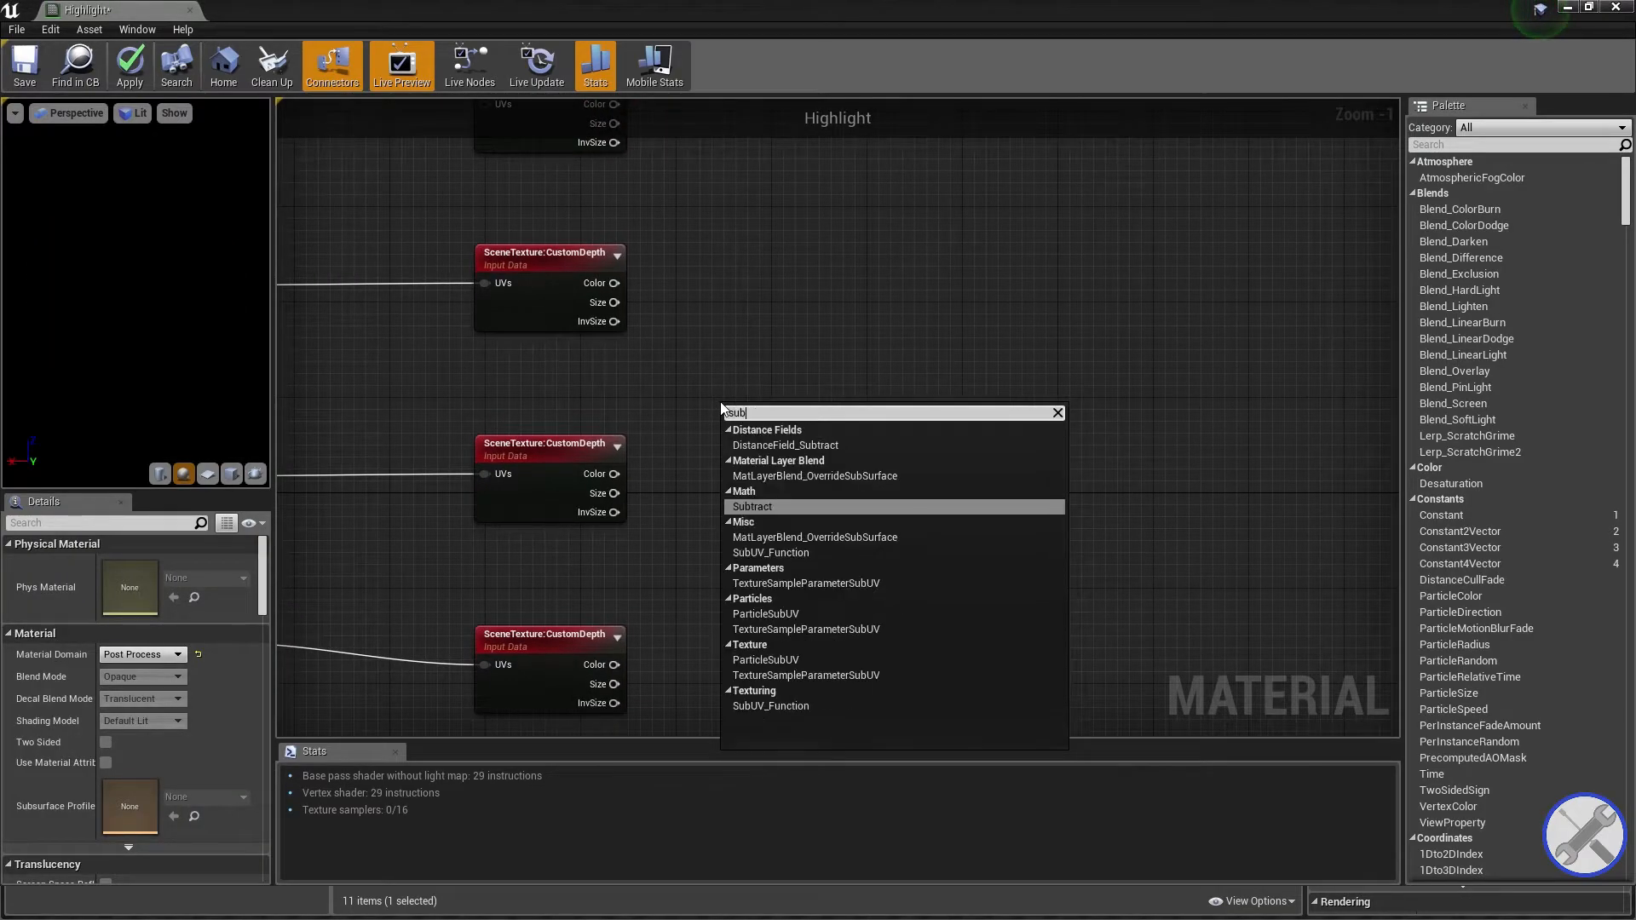
key(BackSpace)
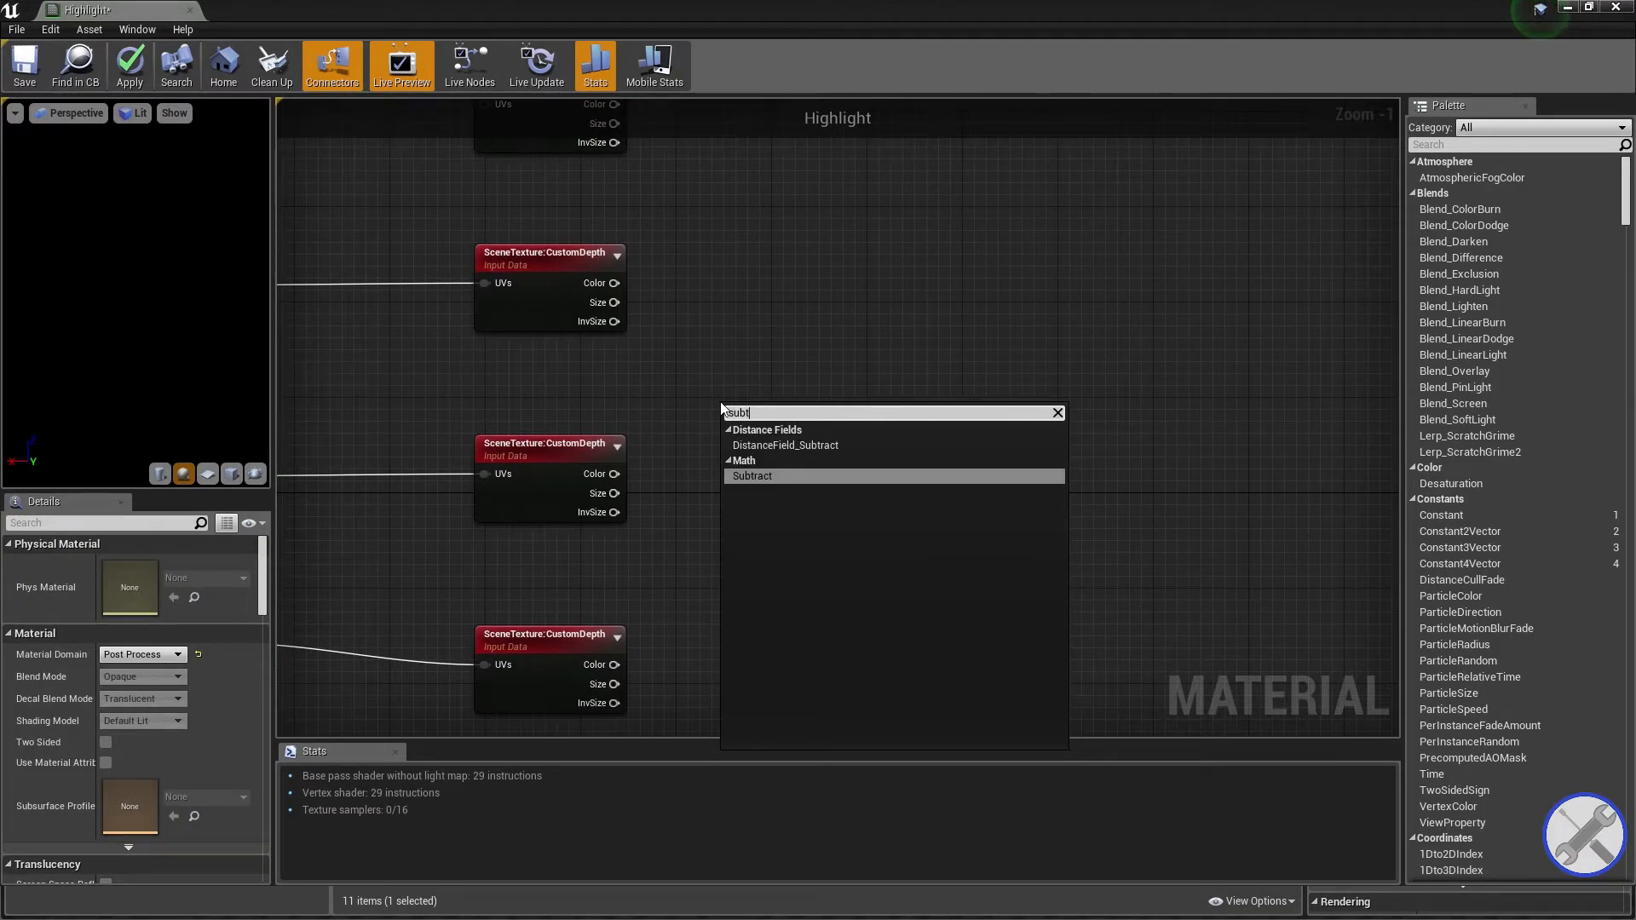
key(Return)
right_drag(569, 171, 663, 252)
drag(709, 184, 836, 473)
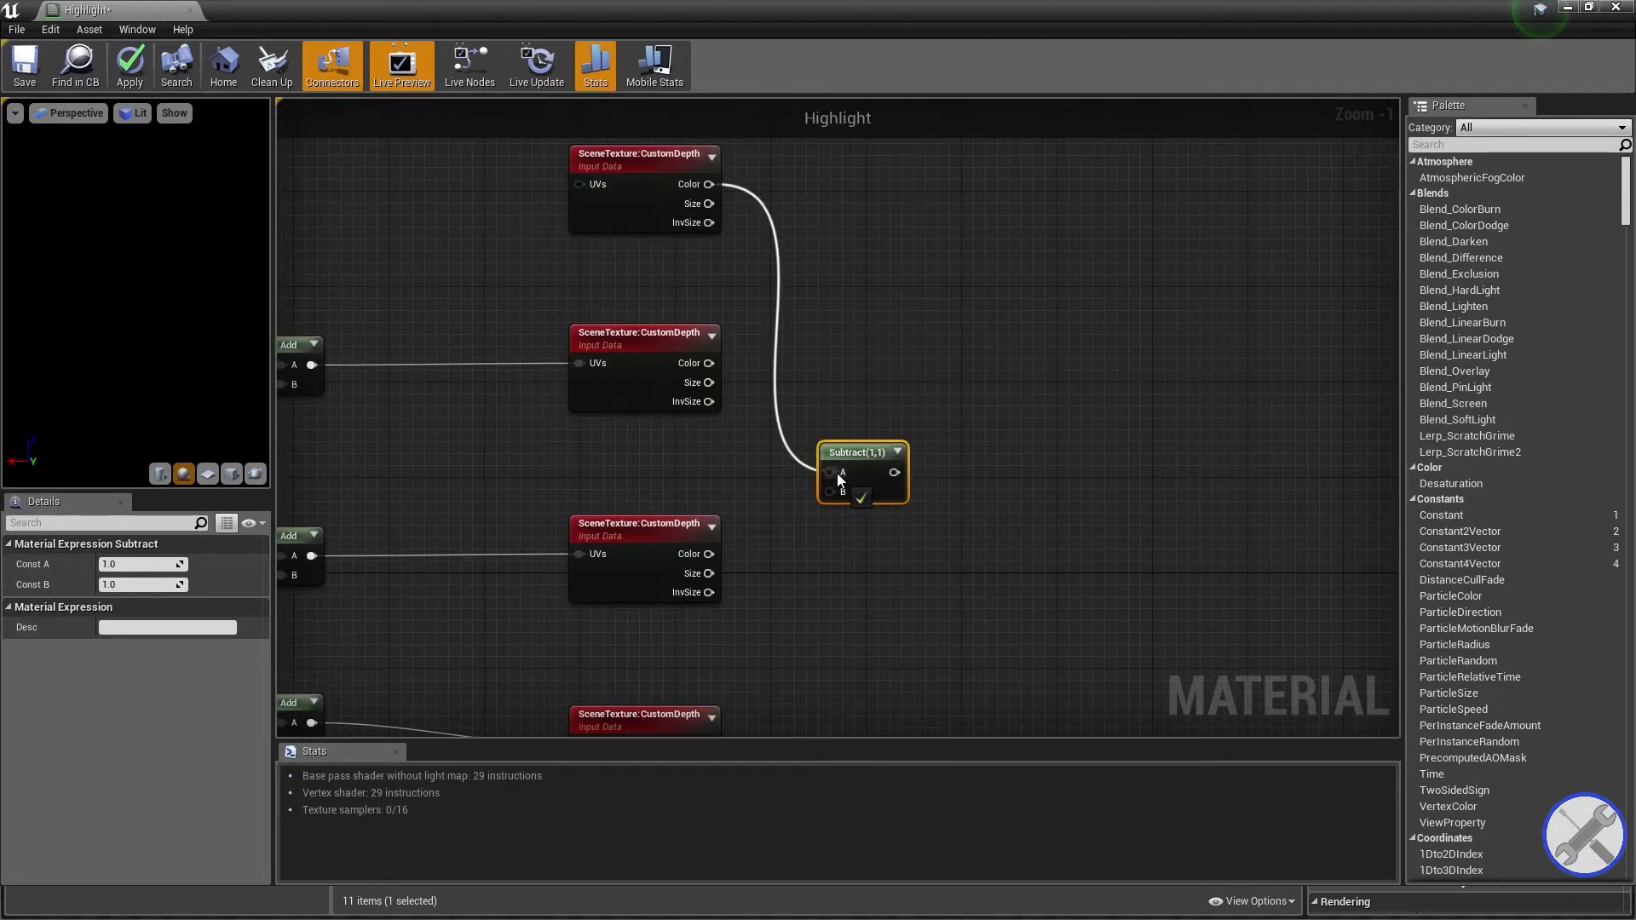
Duplicate the Subtract node down the graph to make one for each of the four offset CustomDepth nodes.
right_drag(881, 438, 942, 358)
scroll(909, 386, down, 2)
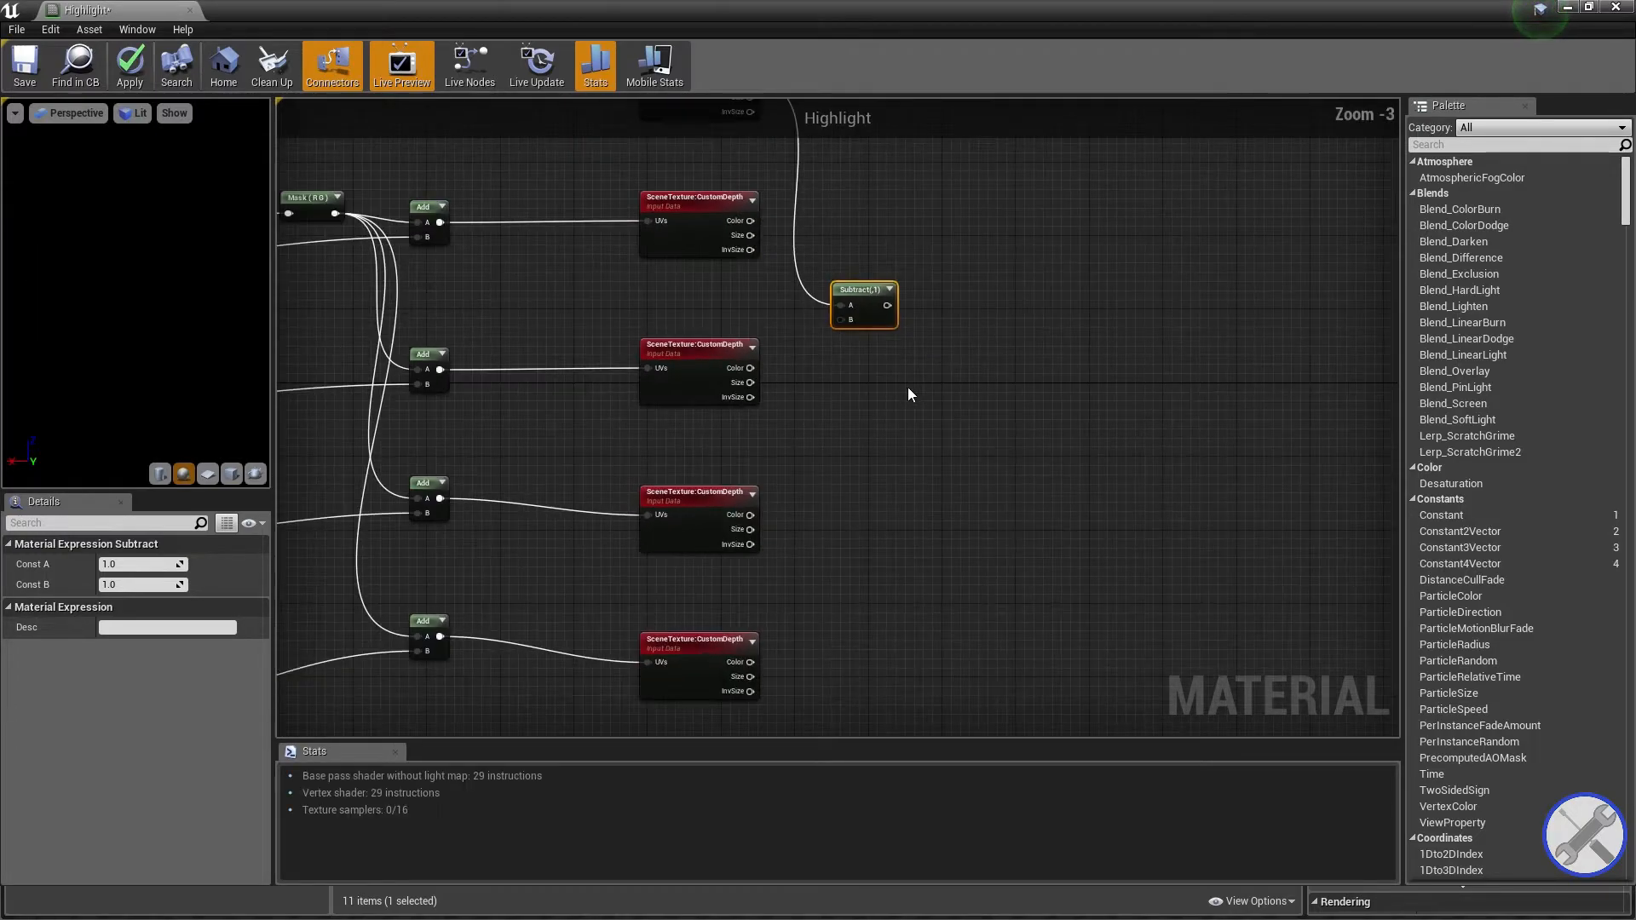
key(ctrl+v)
right_drag(881, 457, 875, 357)
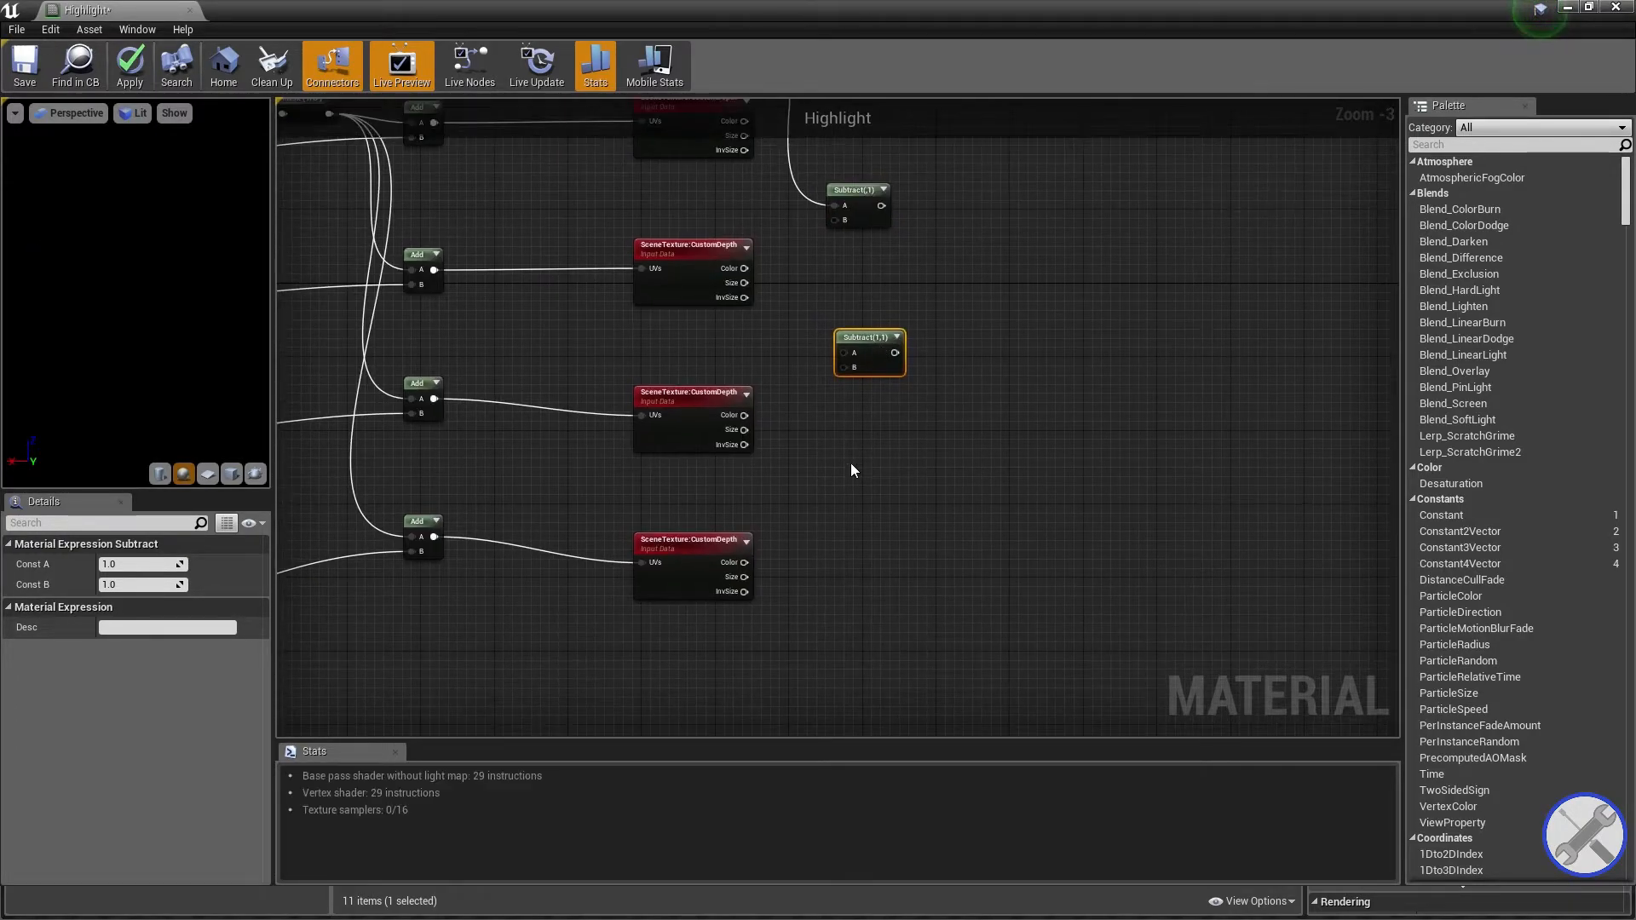
key(ctrl+v)
Wire the first CustomDepth node's Color to the A inputs of the duplicated Subtract nodes, and shift all four Subtract nodes farther from the SceneTexture column.
right_drag(875, 416, 896, 613)
drag(770, 185, 871, 554)
drag(766, 180, 886, 680)
drag(767, 181, 905, 583)
right_drag(915, 160, 906, 262)
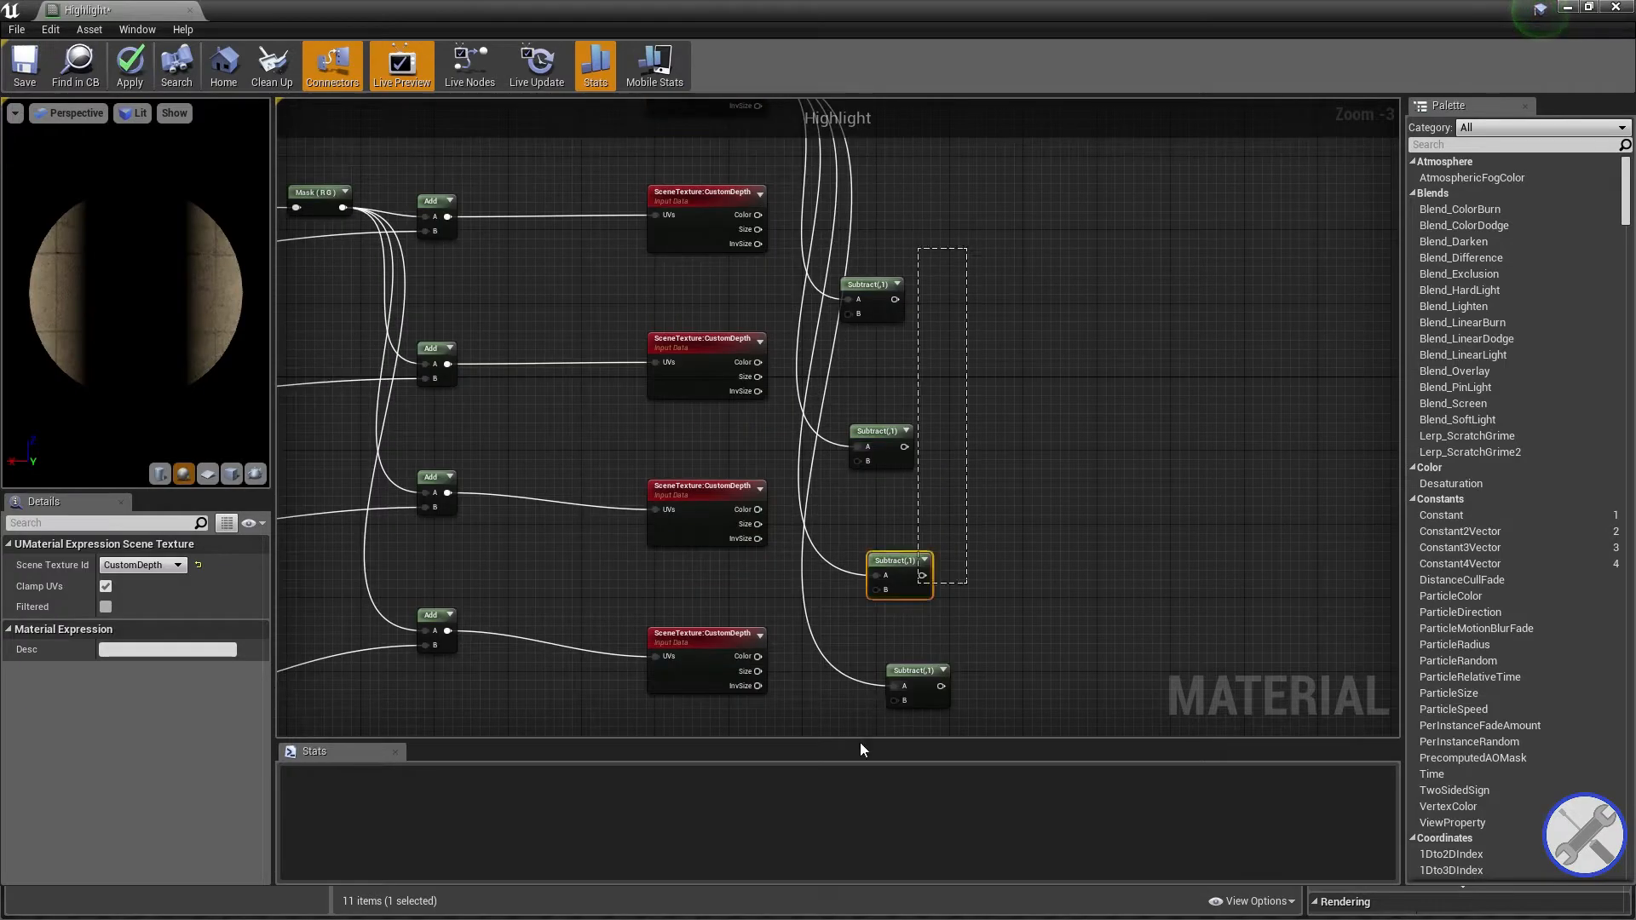
drag(865, 729, 825, 125)
drag(873, 199, 935, 127)
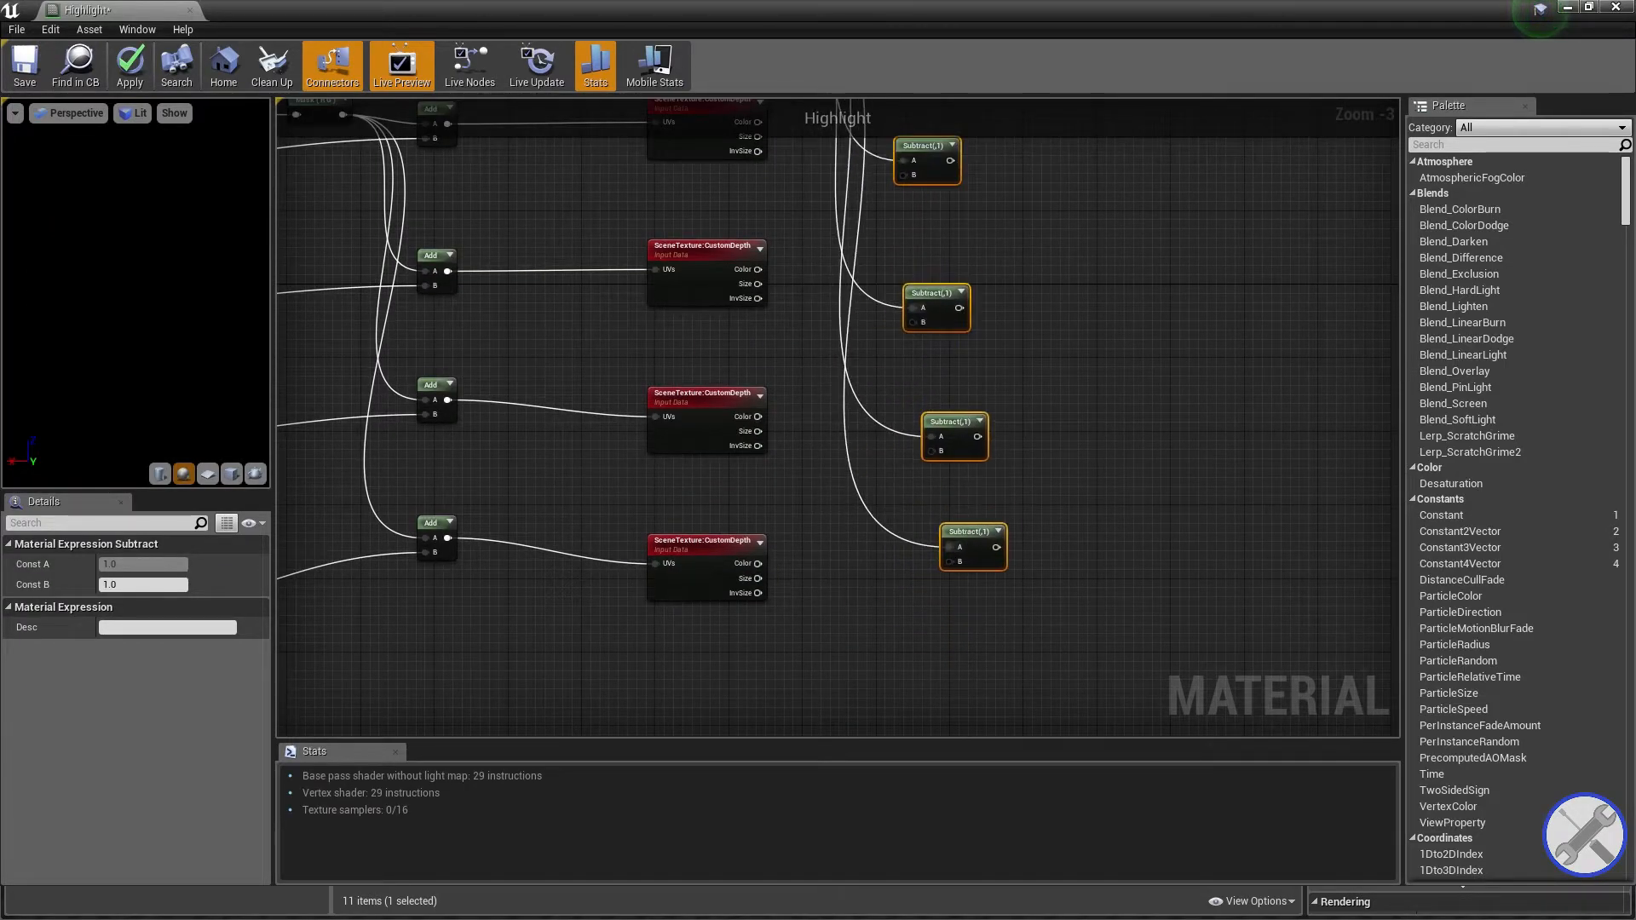
Wire the Color outputs of the four offset CustomDepth nodes to the B inputs of the matching Subtract nodes.
scroll(819, 214, up, 2)
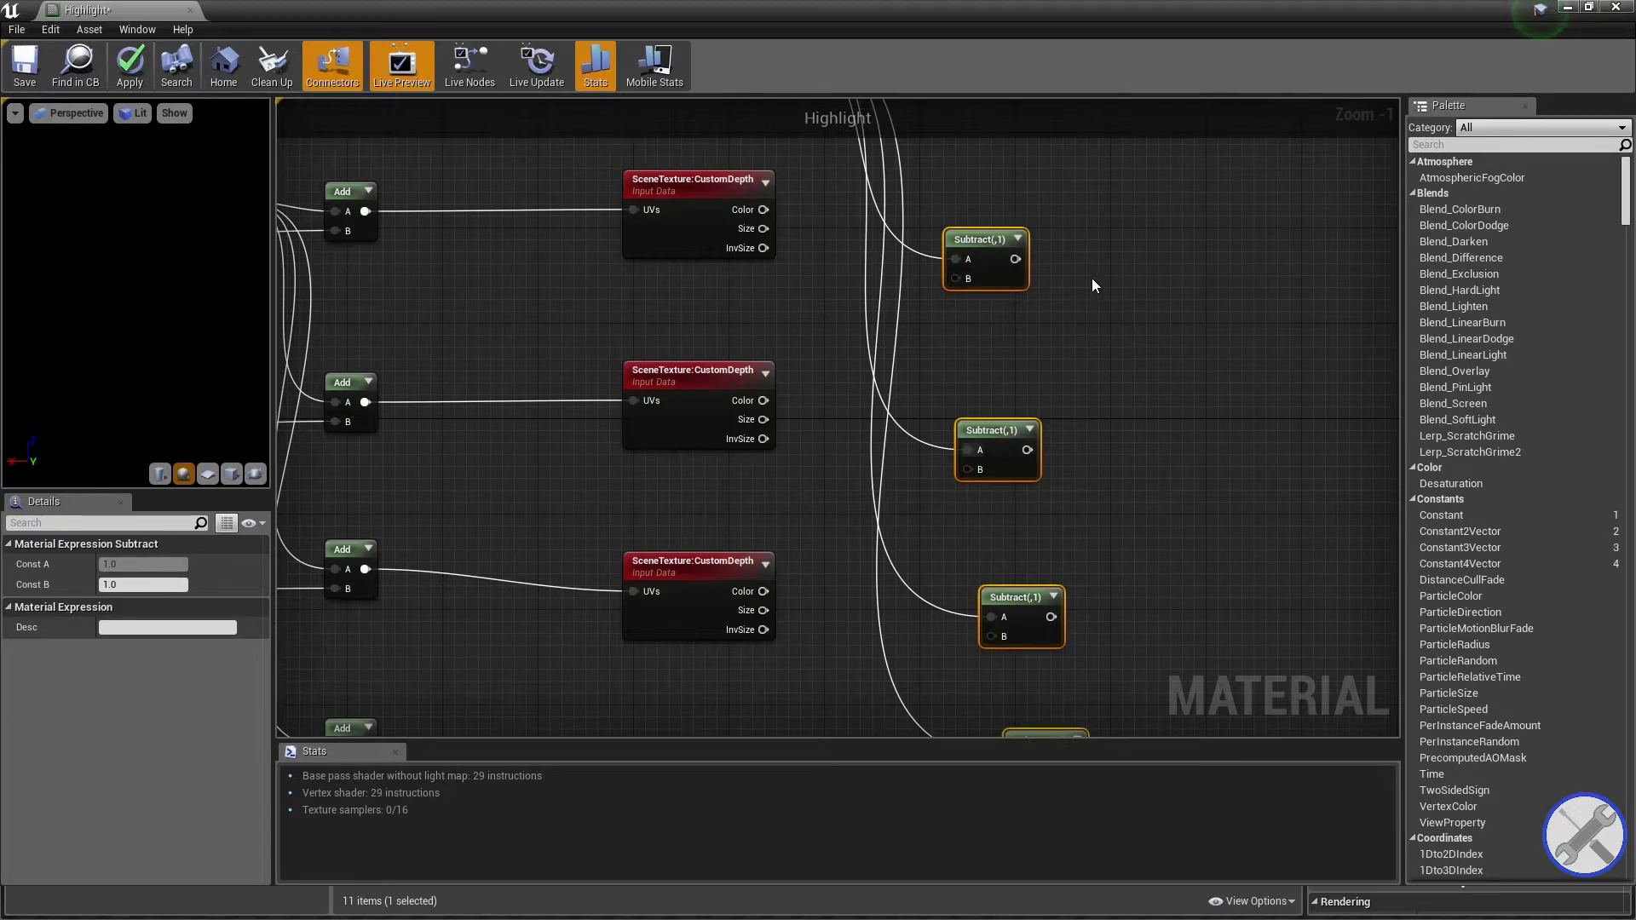
right_drag(1196, 339, 1145, 349)
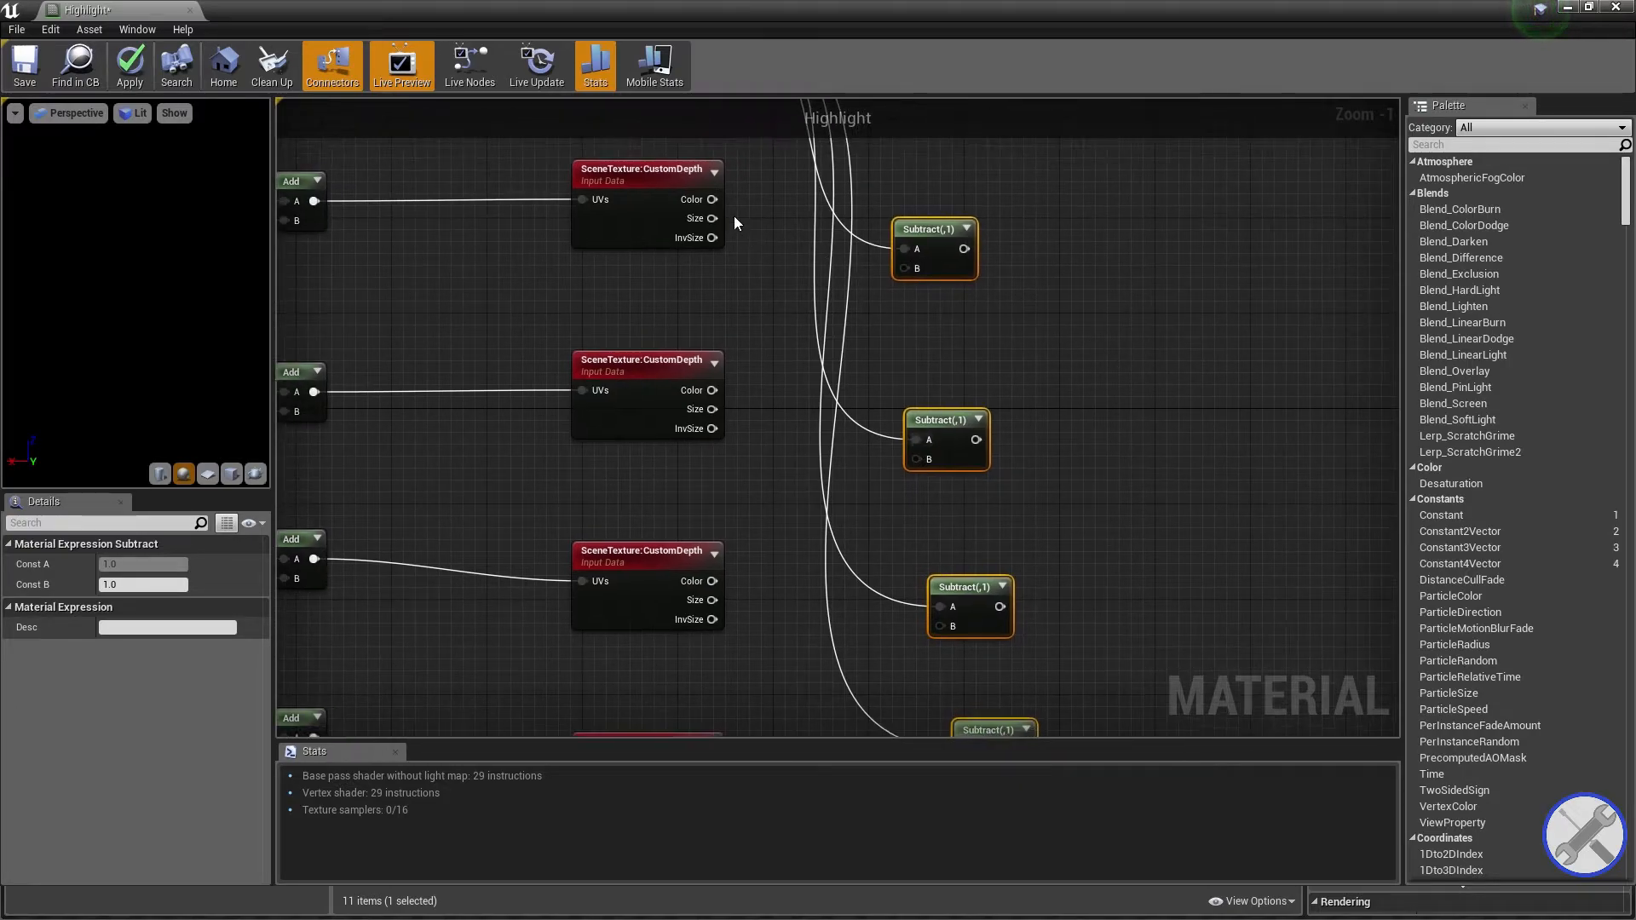
drag(711, 199, 907, 268)
right_drag(856, 391, 869, 270)
drag(725, 270, 942, 339)
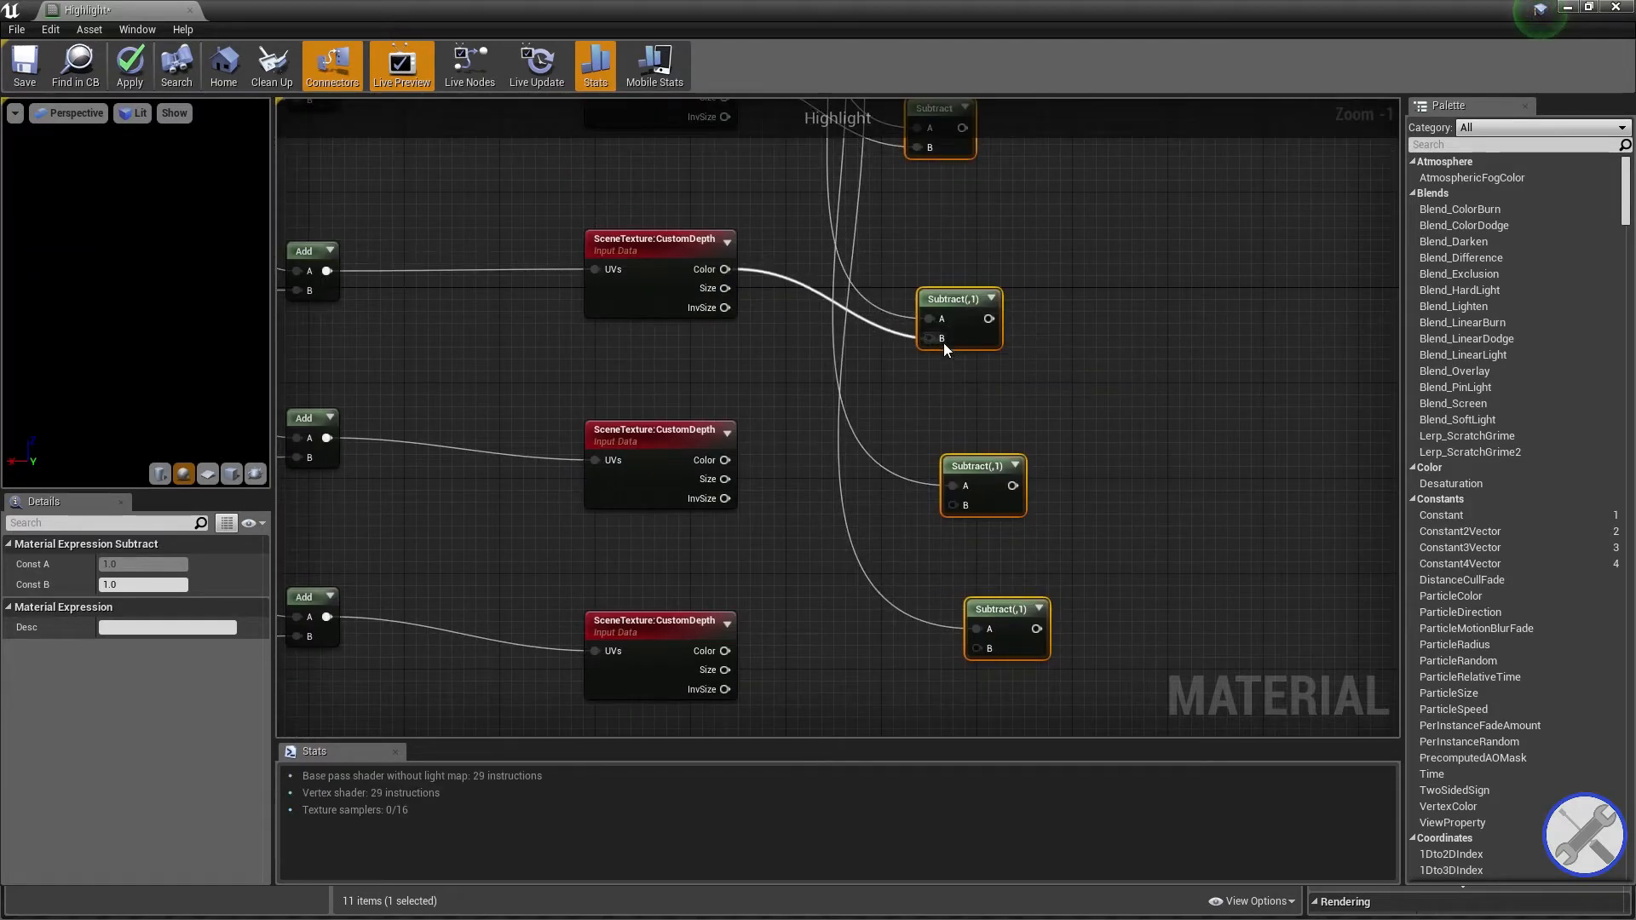
right_drag(944, 341, 941, 256)
drag(721, 382, 956, 420)
right_drag(902, 463, 858, 365)
drag(678, 468, 938, 465)
Create an Add node beyond the Subtract column and wire the first and second Subtract outputs to its A and B inputs.
right_drag(1126, 167, 893, 428)
scroll(891, 426, down, 1)
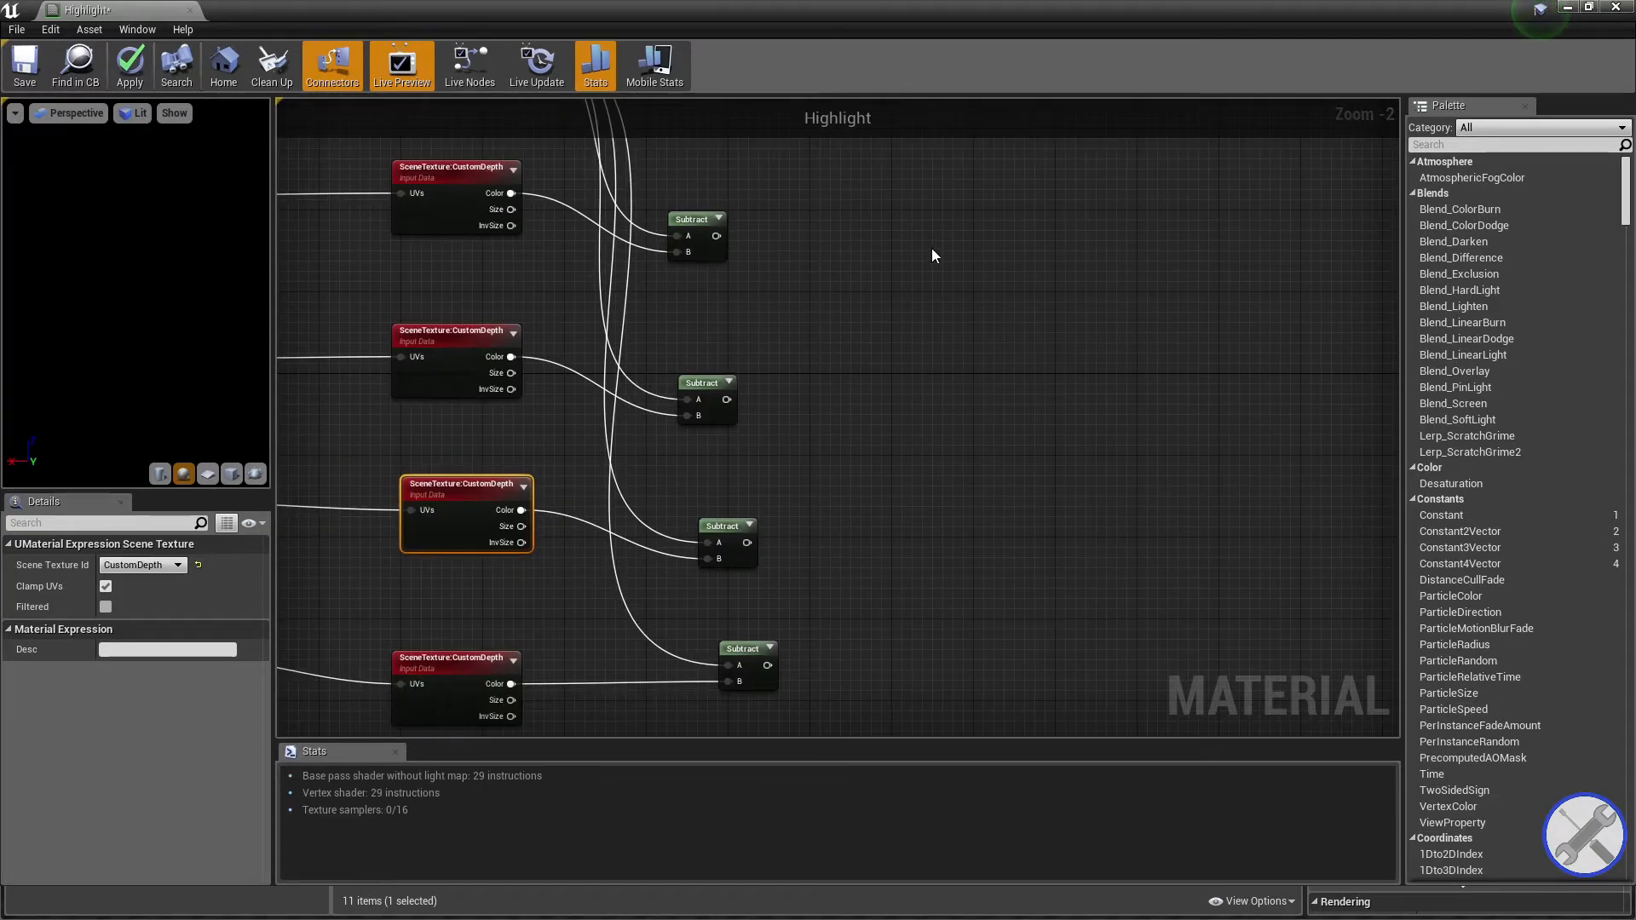
right_click(889, 264)
text(add)
key(Return)
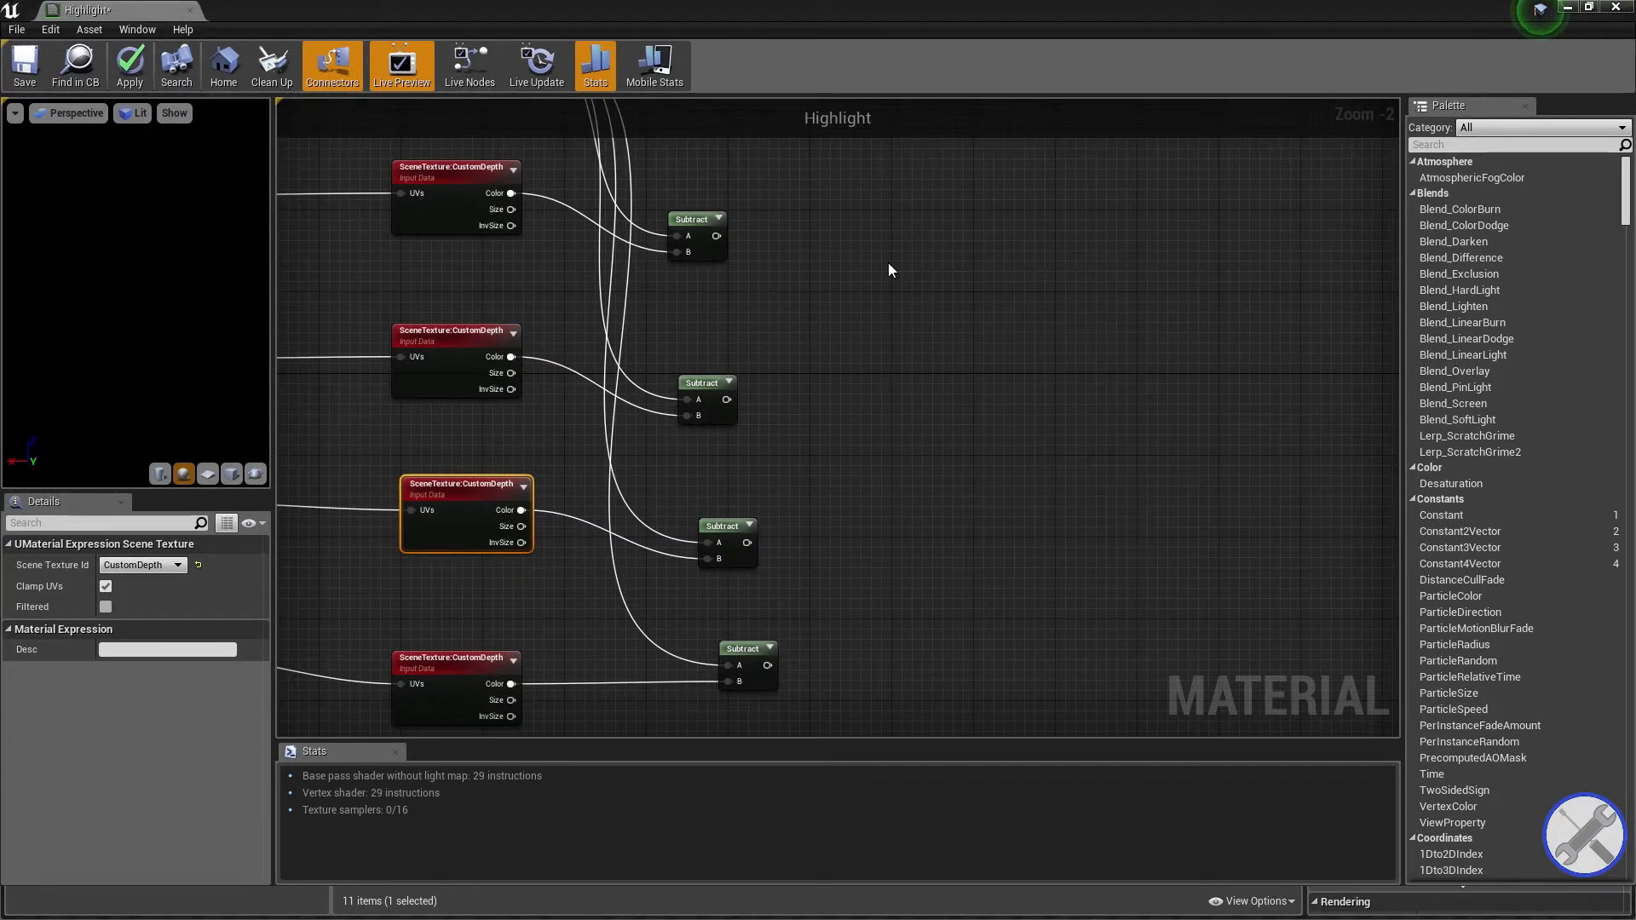
scroll(887, 273, up, 2)
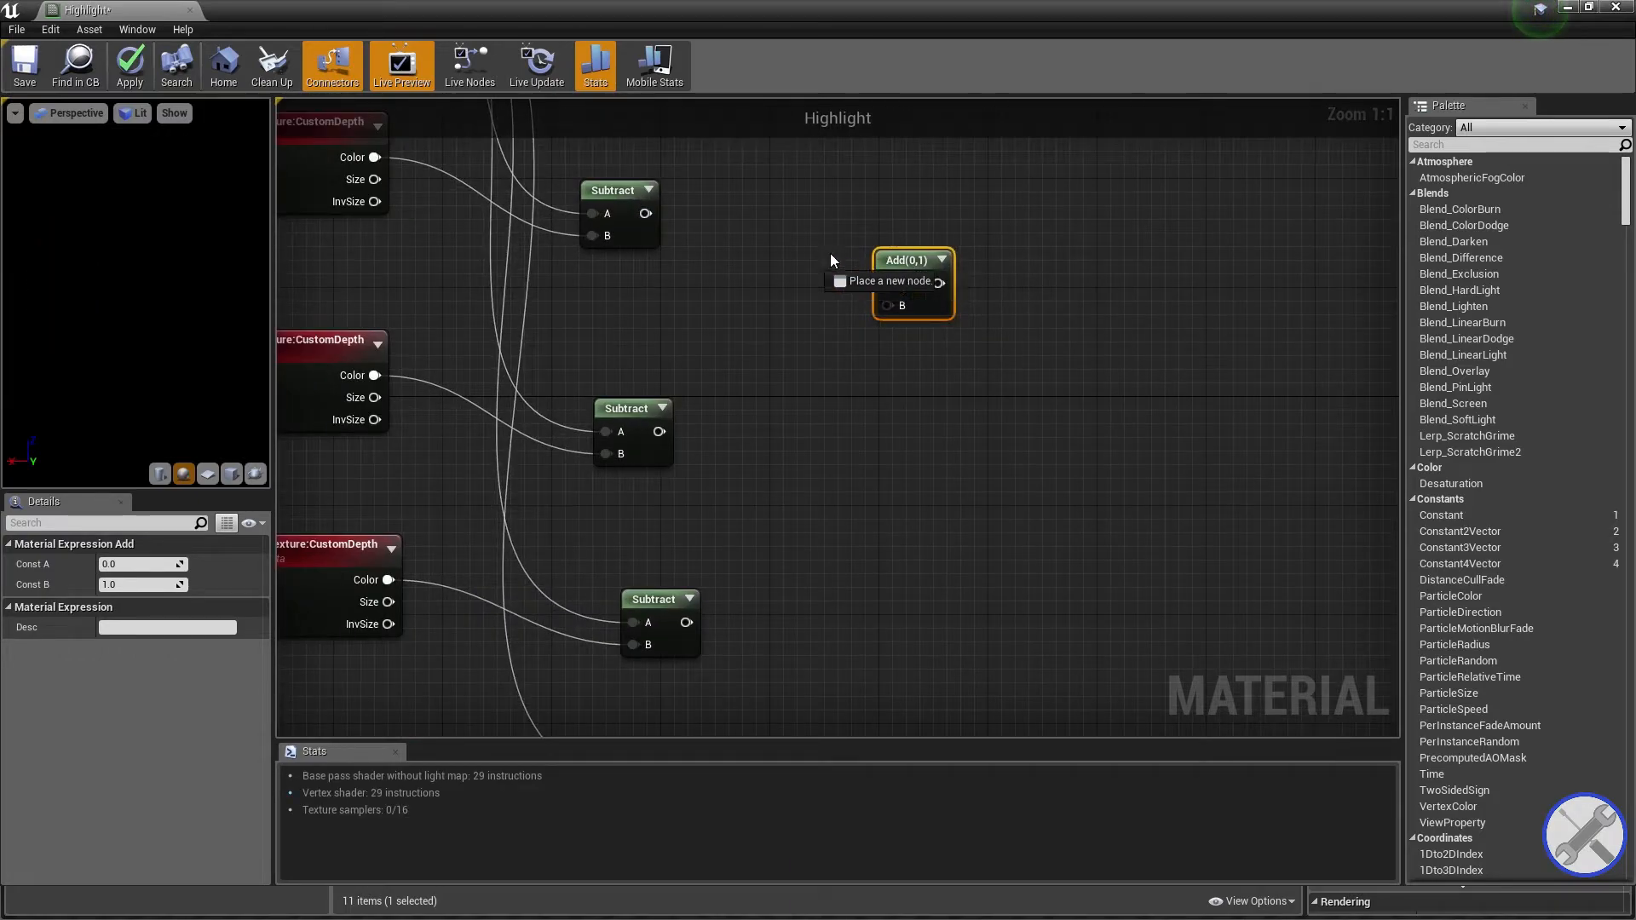
drag(682, 218, 646, 213)
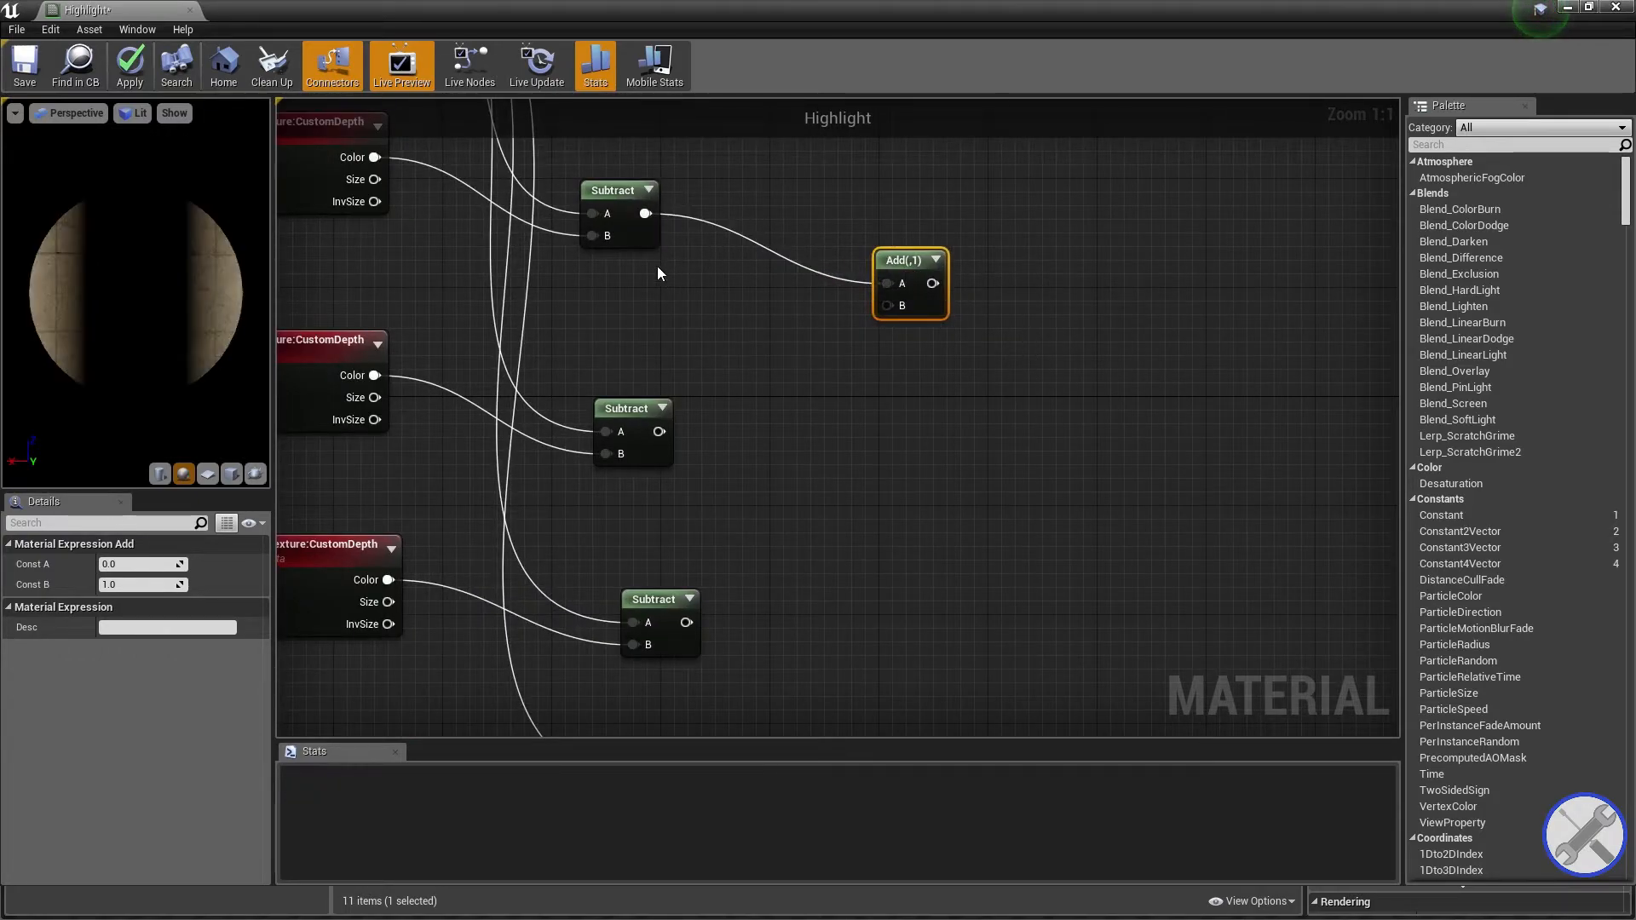
drag(659, 431, 700, 418)
drag(842, 327, 898, 309)
Paste another Add node beside the lower Subtract nodes and wire the third and fourth Subtract outputs to its A and B.
right_drag(884, 640, 904, 341)
key(ctrl+v)
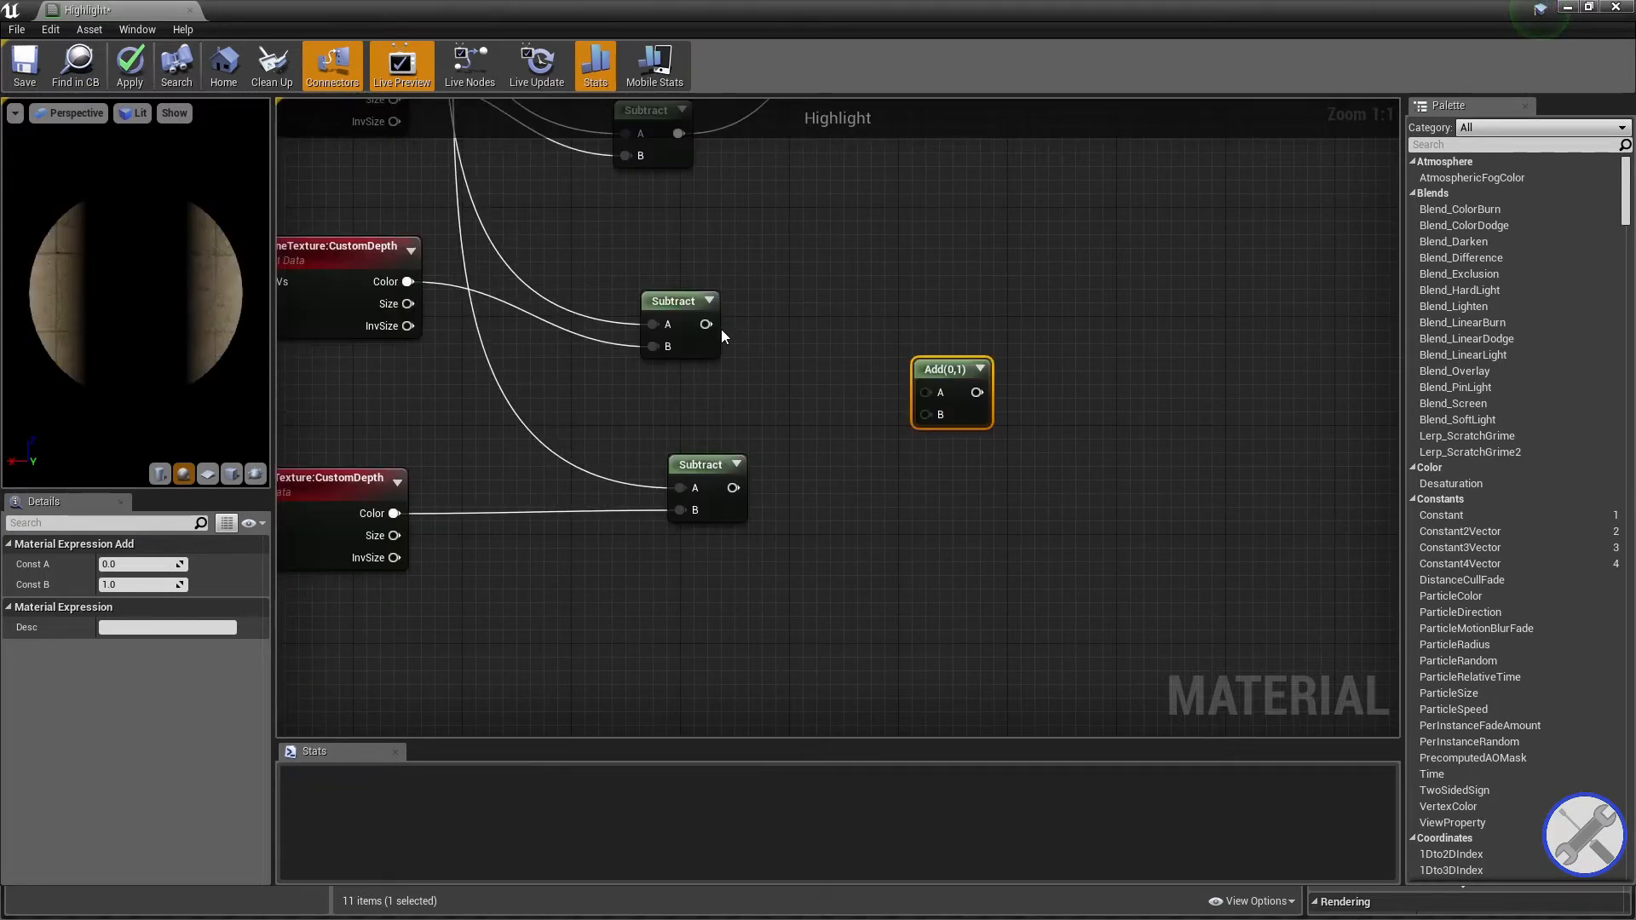
drag(706, 324, 939, 396)
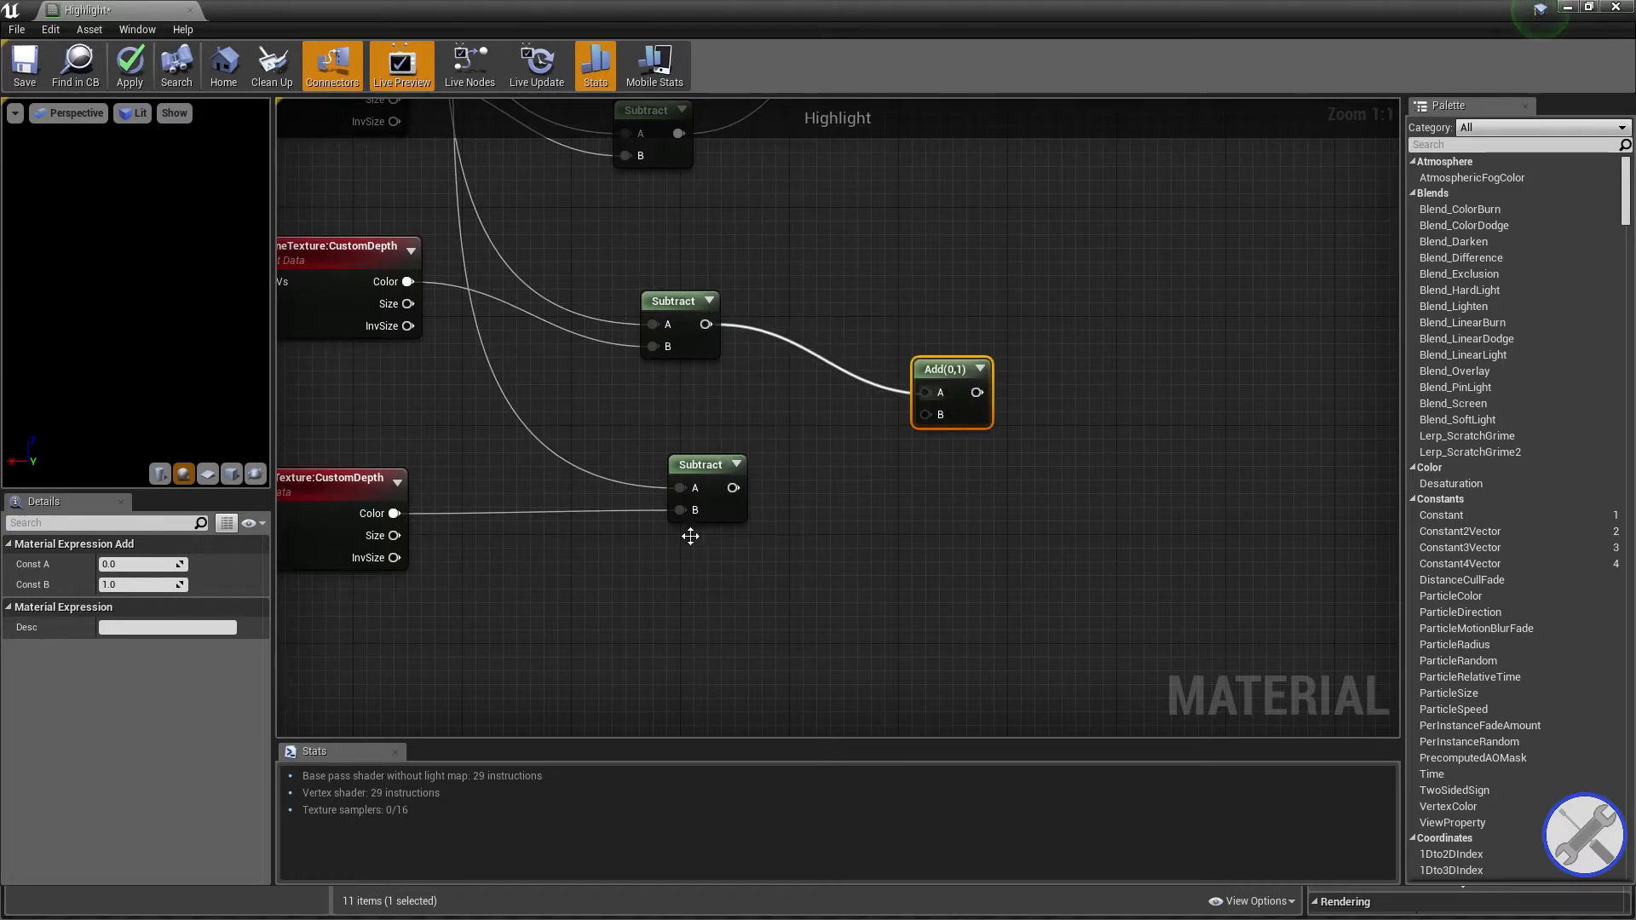
drag(733, 487, 934, 417)
Place a third Add node beyond the two Add nodes and wire the upper output to A and the lower output to B.
right_drag(1055, 345, 825, 488)
right_drag(881, 372, 864, 458)
key(a)
click(841, 394)
drag(702, 217, 853, 416)
drag(711, 622, 853, 438)
Add a Divide node, wire the final Add output to its A input, and move the node farther from the Add node.
right_drag(1012, 389, 756, 335)
right_click(892, 341)
text(div)
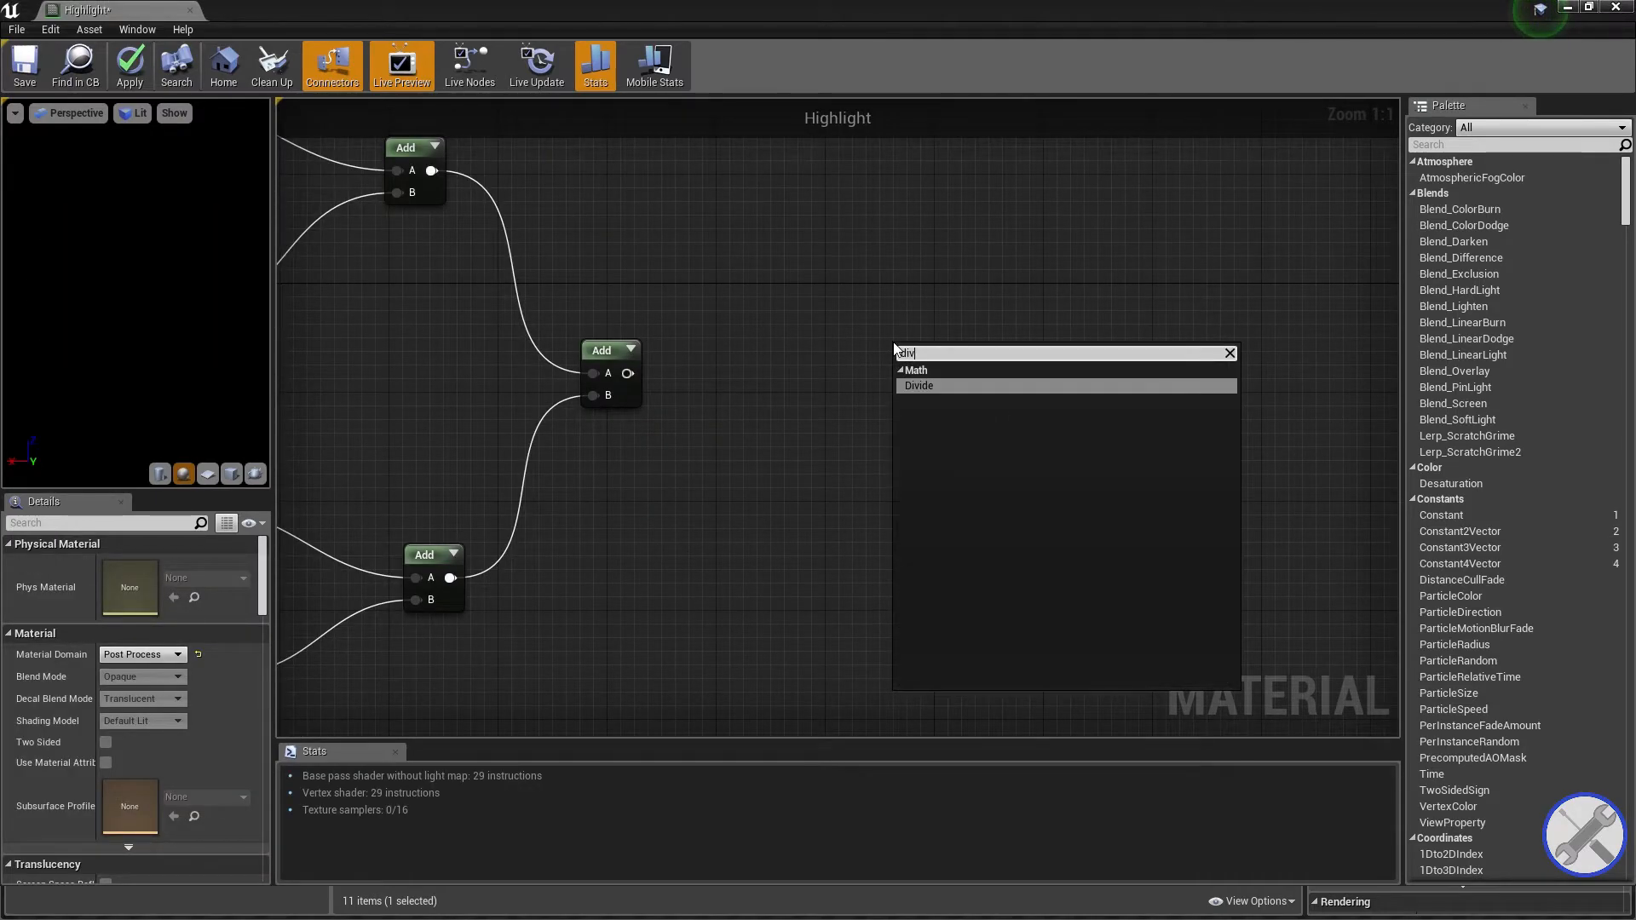
key(Return)
drag(627, 373, 912, 379)
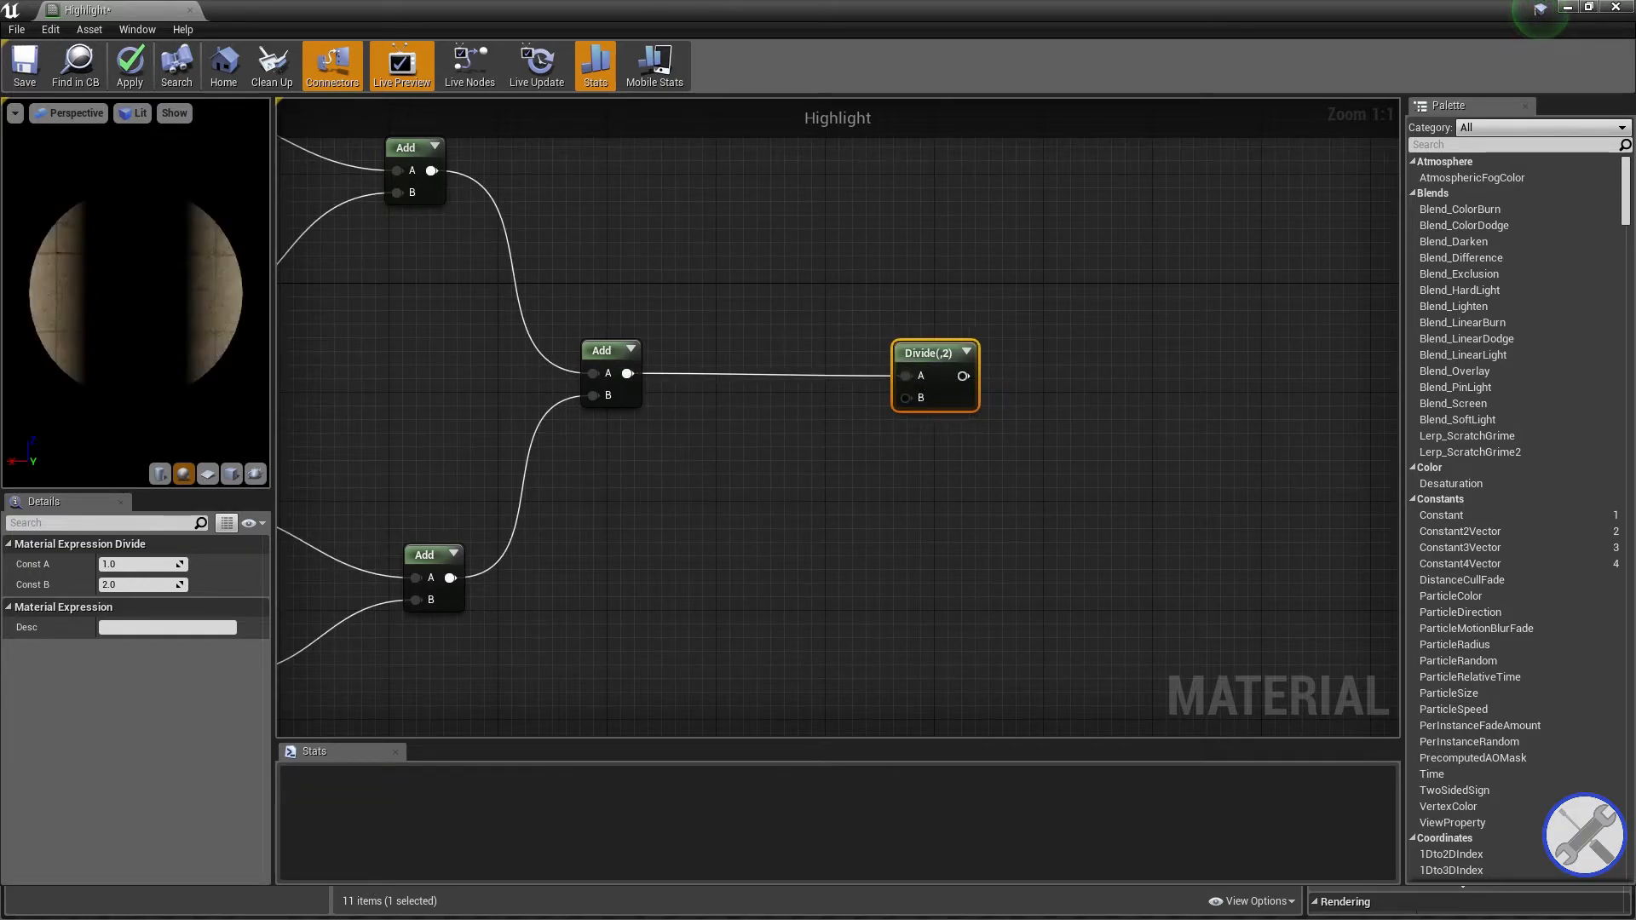
right_drag(929, 375, 955, 369)
drag(970, 355, 1051, 353)
Add a ScalarParameter node below the connection between Add and Divide, and name it Edge Angle Fallout.
right_drag(575, 497, 692, 443)
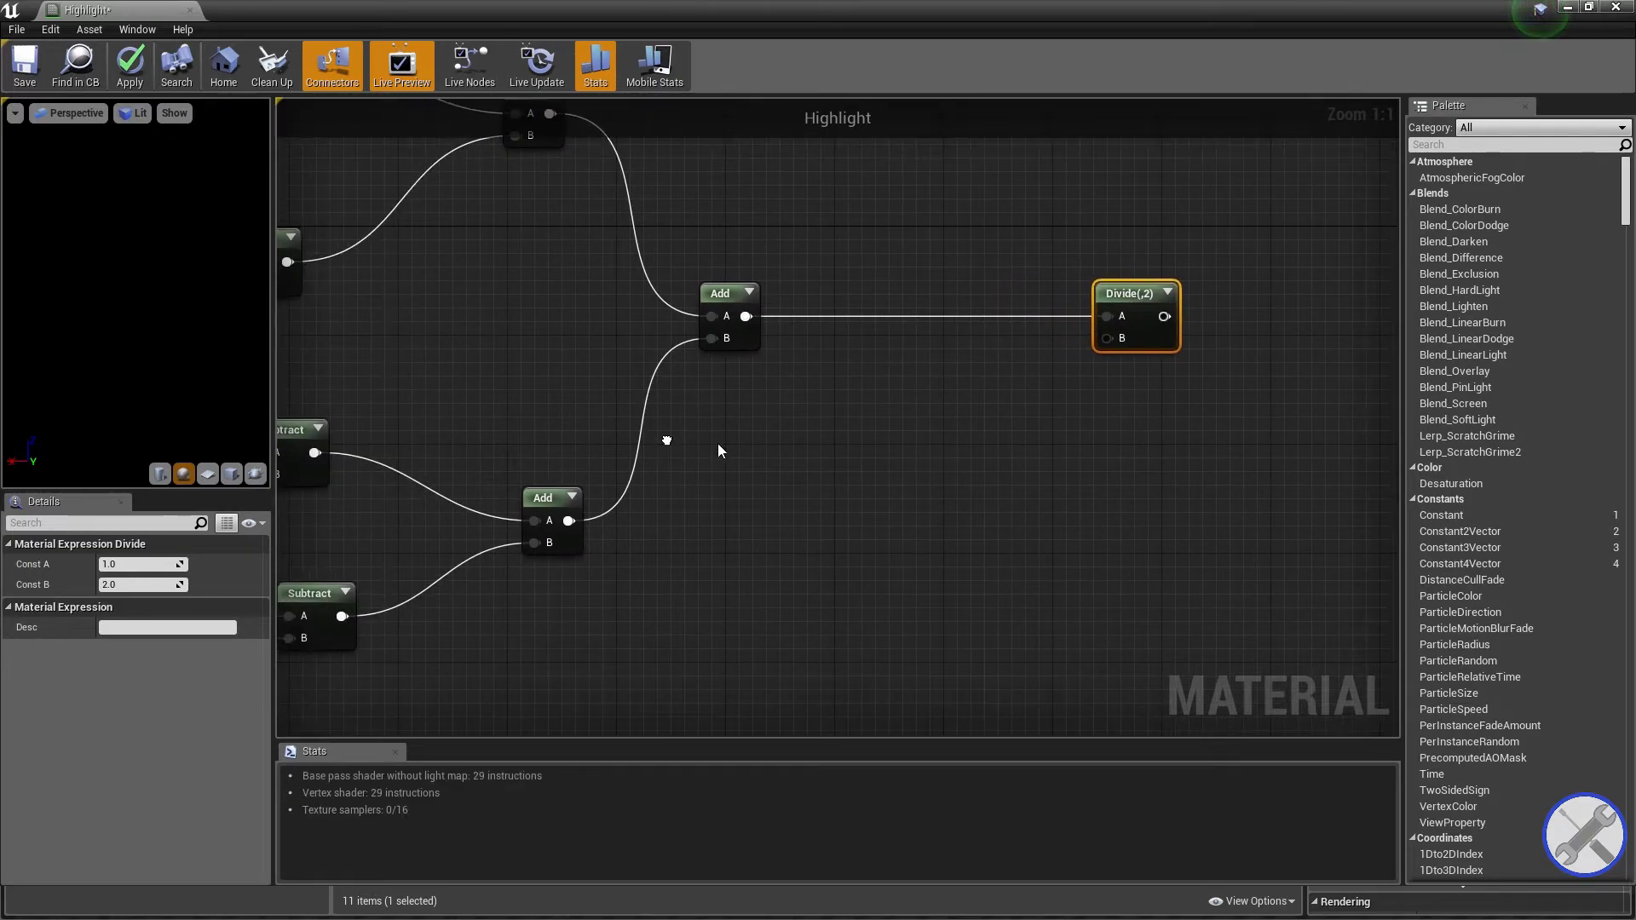
right_click(773, 462)
text(sca)
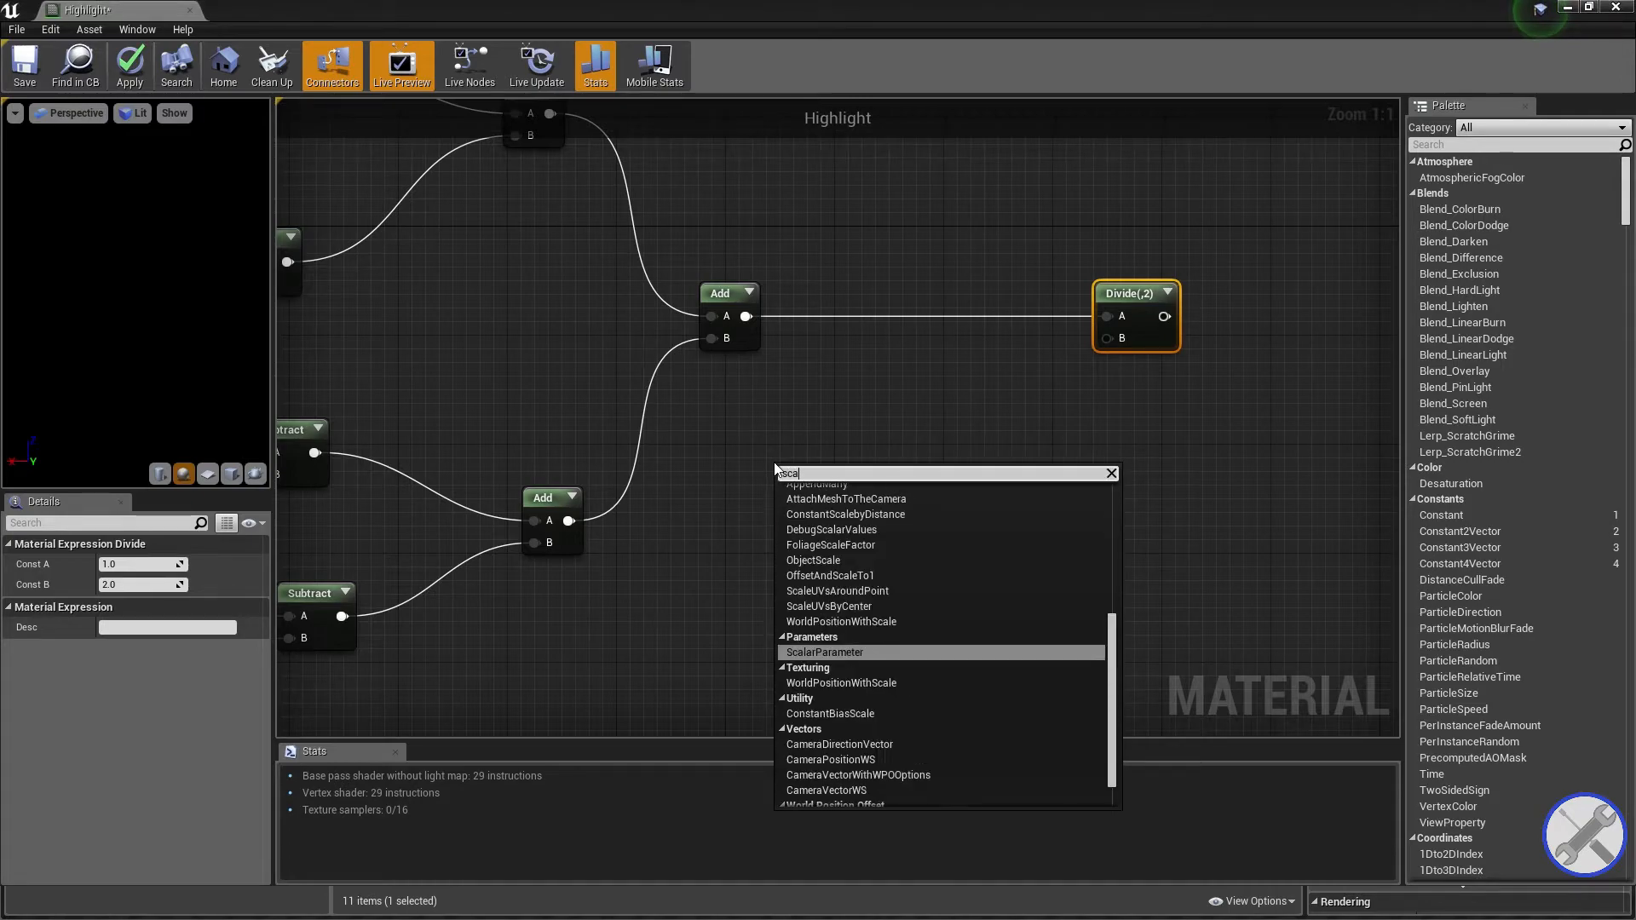
text(lar)
key(Return)
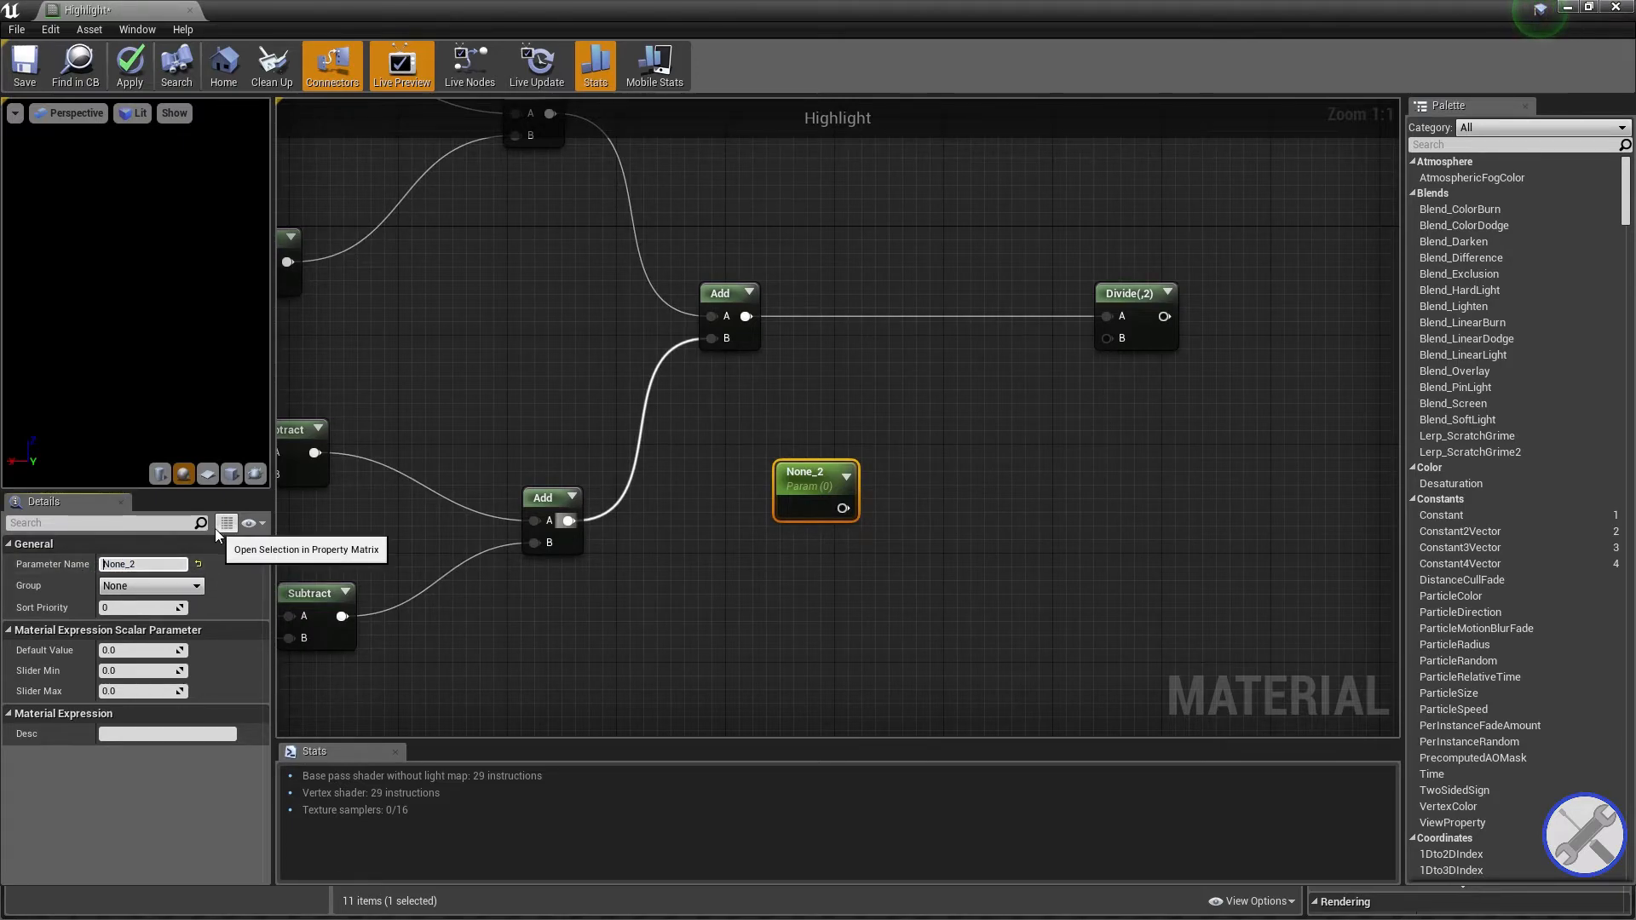
key(ctrl+a)
key(BackSpace)
text(Edge Angle Fallout)
key(Return)
Set the Edge Angle Fallout default value to -100 and wire the parameter to the Divide node's B input.
right_drag(784, 505, 674, 534)
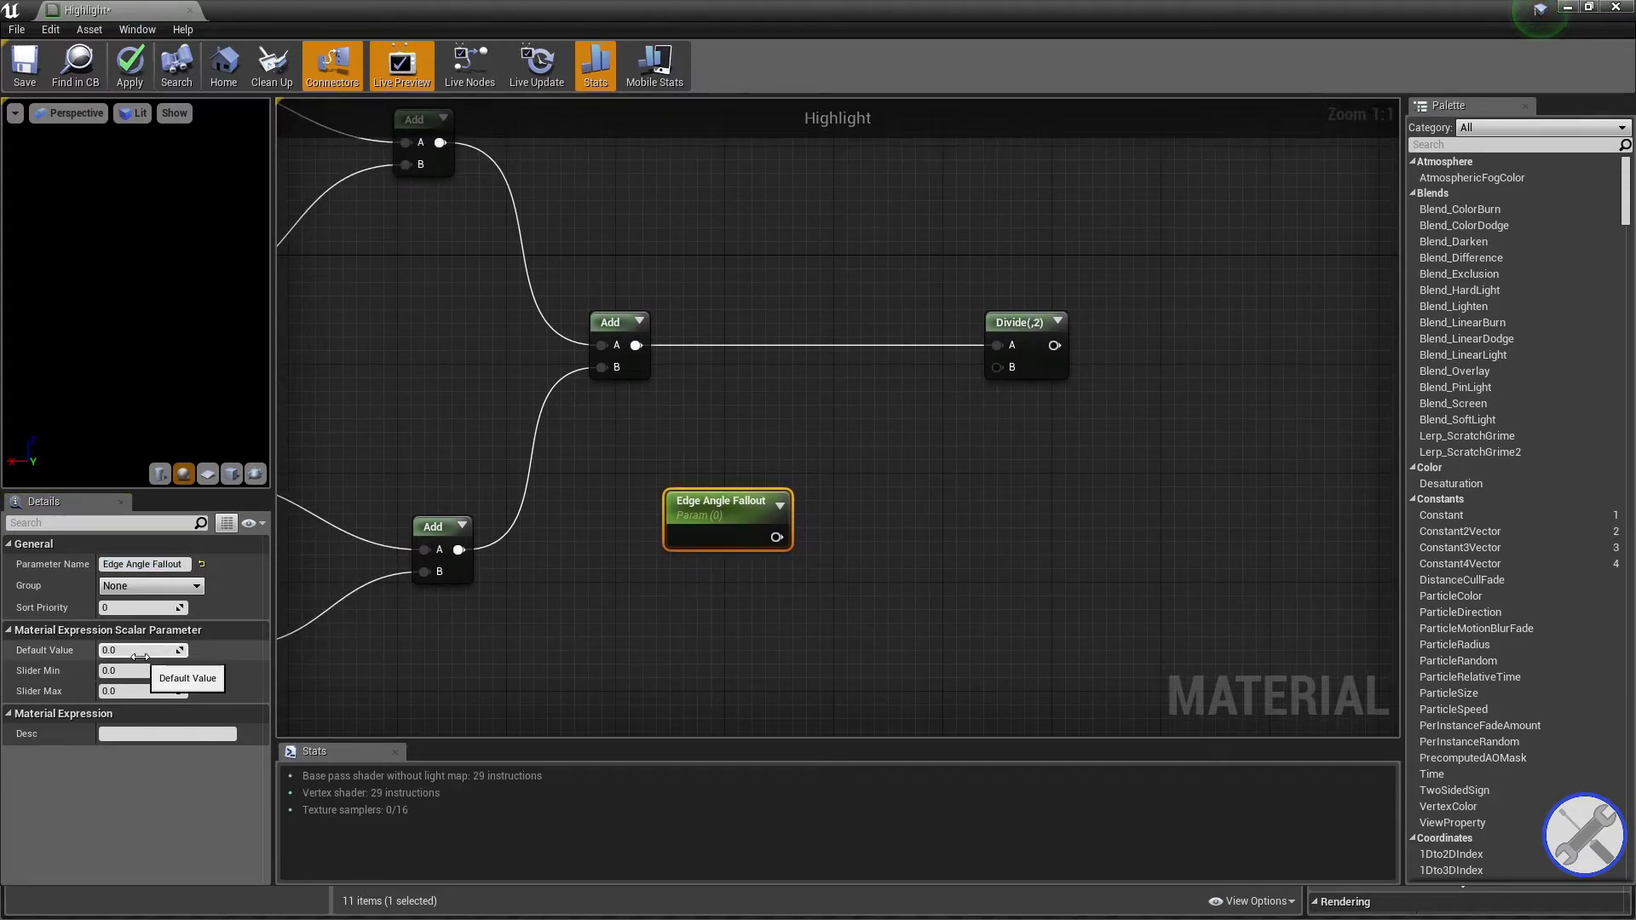
click(159, 655)
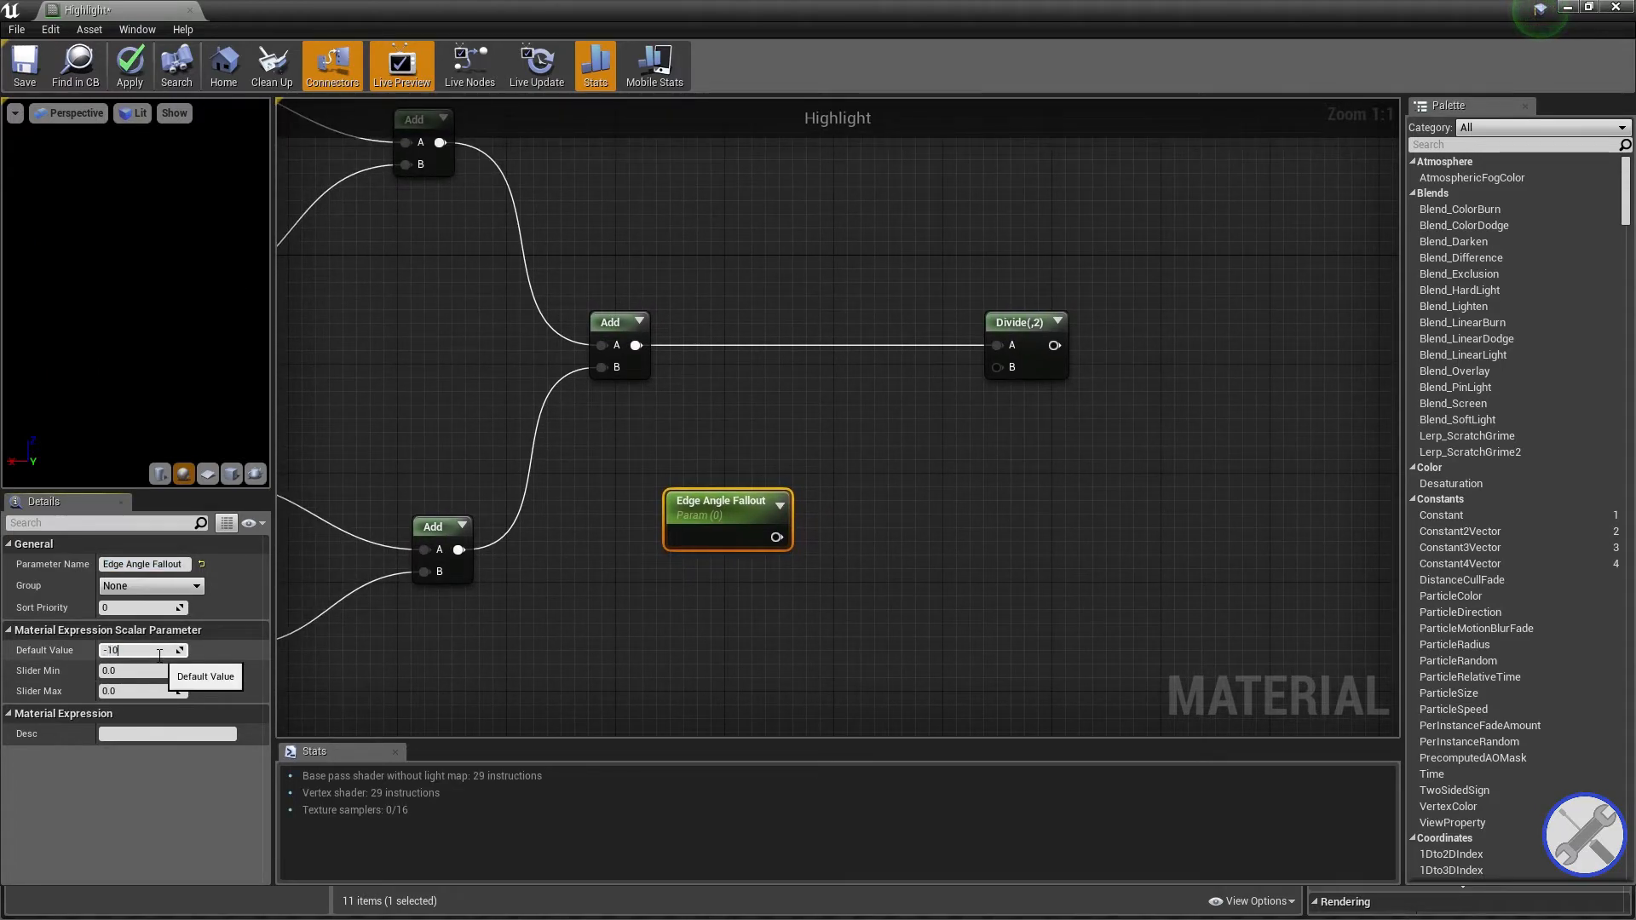
text(-100)
key(Return)
right_drag(557, 626, 492, 647)
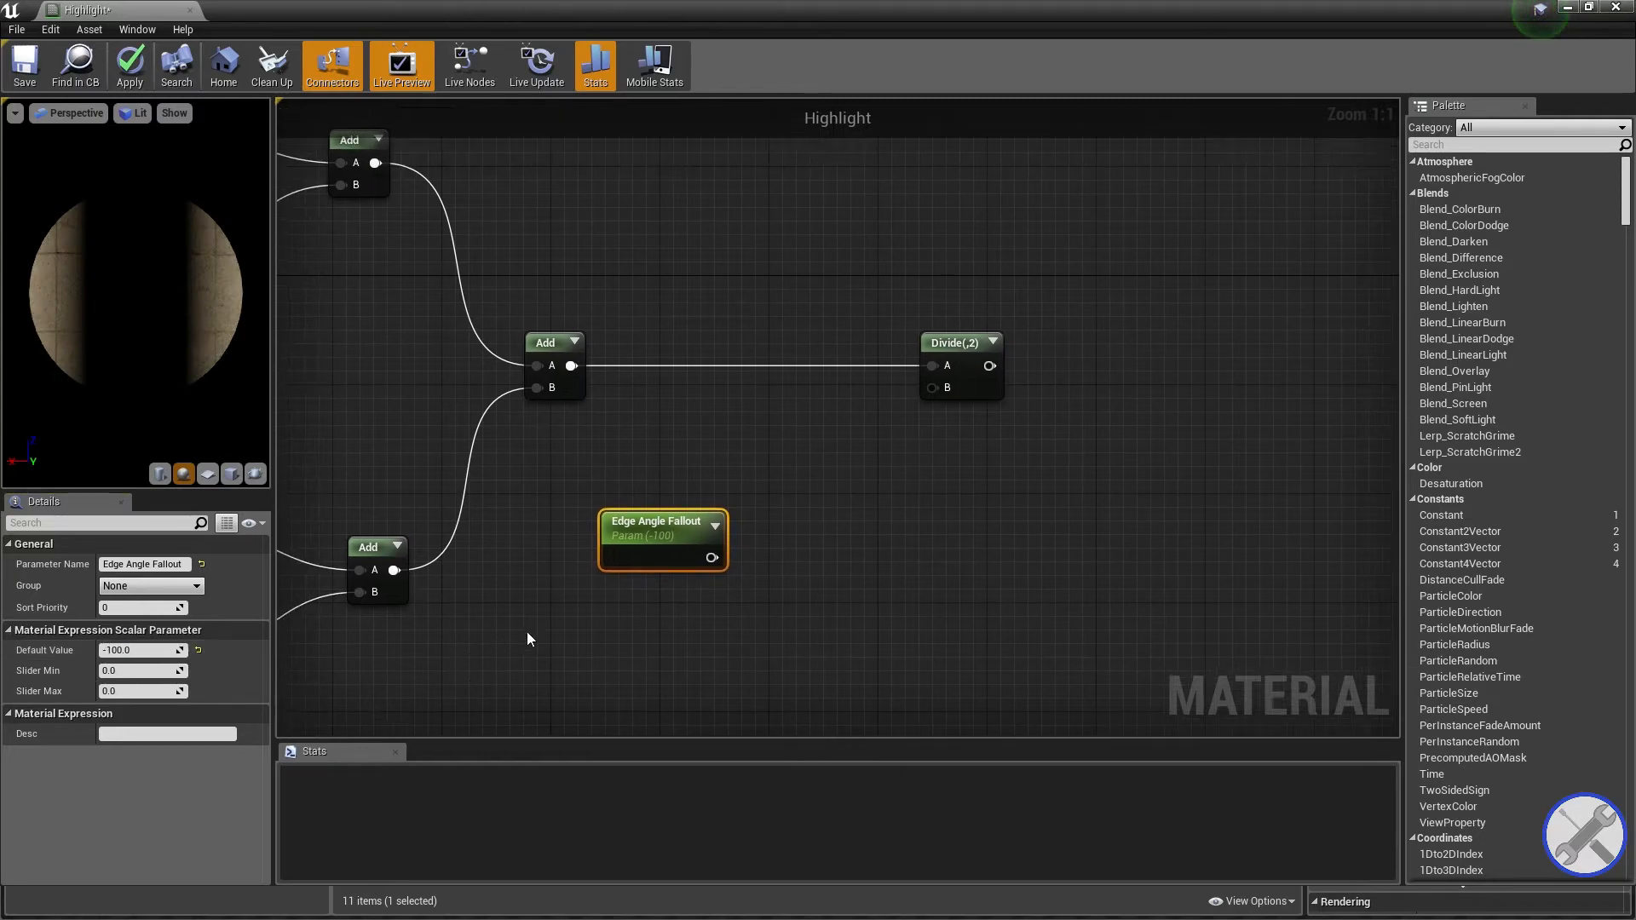
drag(713, 555, 932, 388)
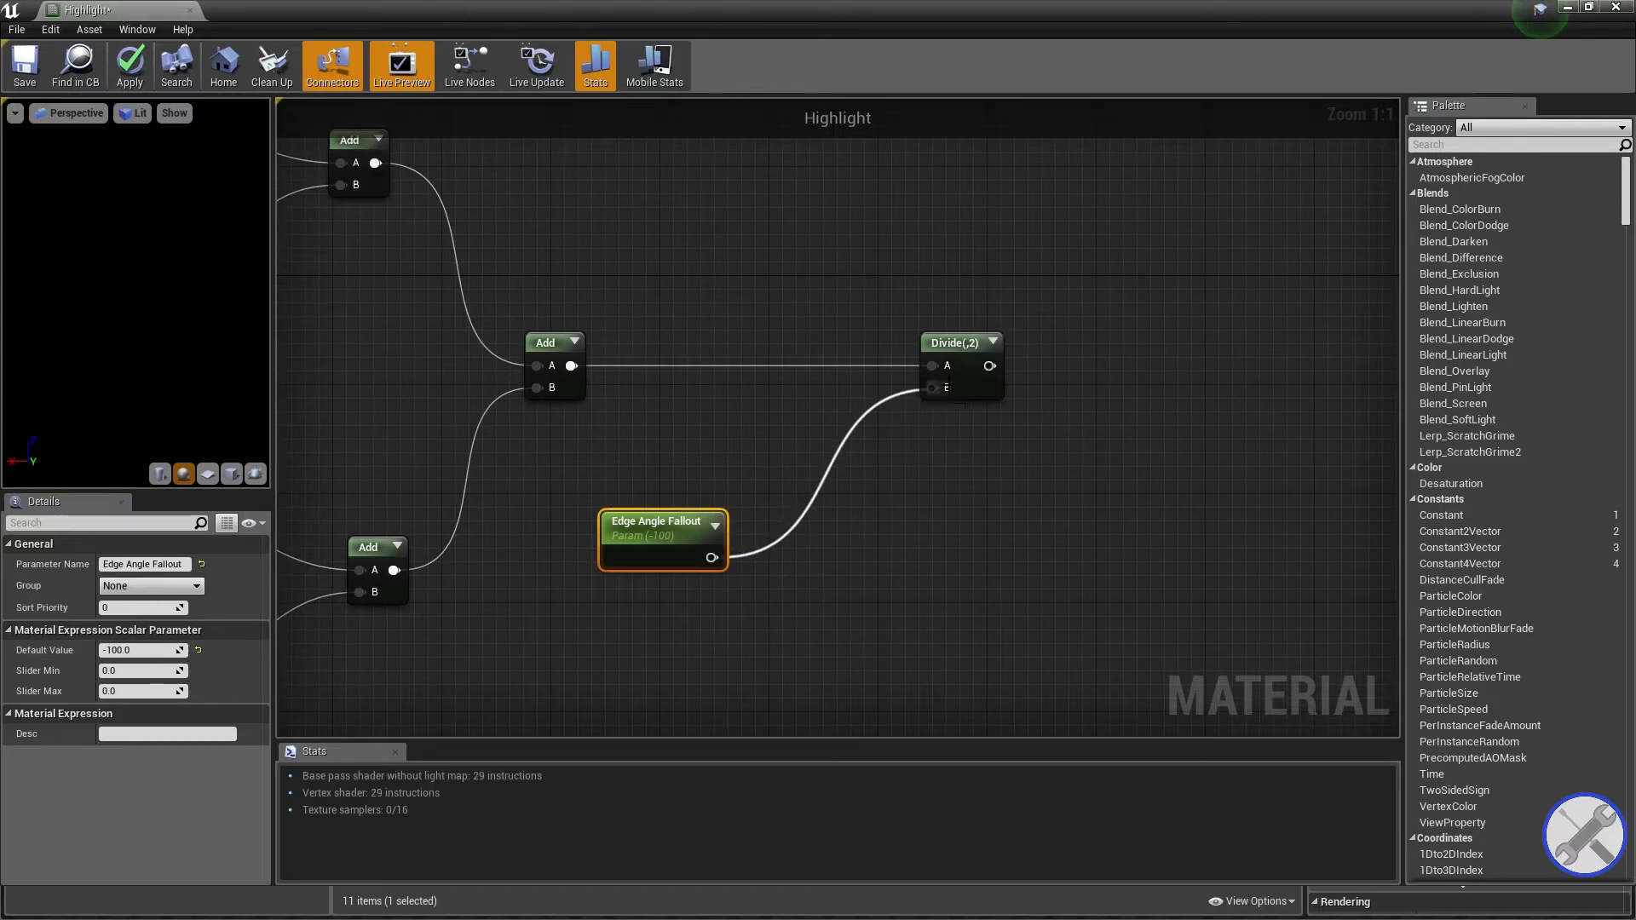
Add a Subtract node fed by the Divide output through its A input.
click(1021, 372)
right_drag(1021, 372, 797, 409)
drag(749, 403, 850, 405)
text(subt)
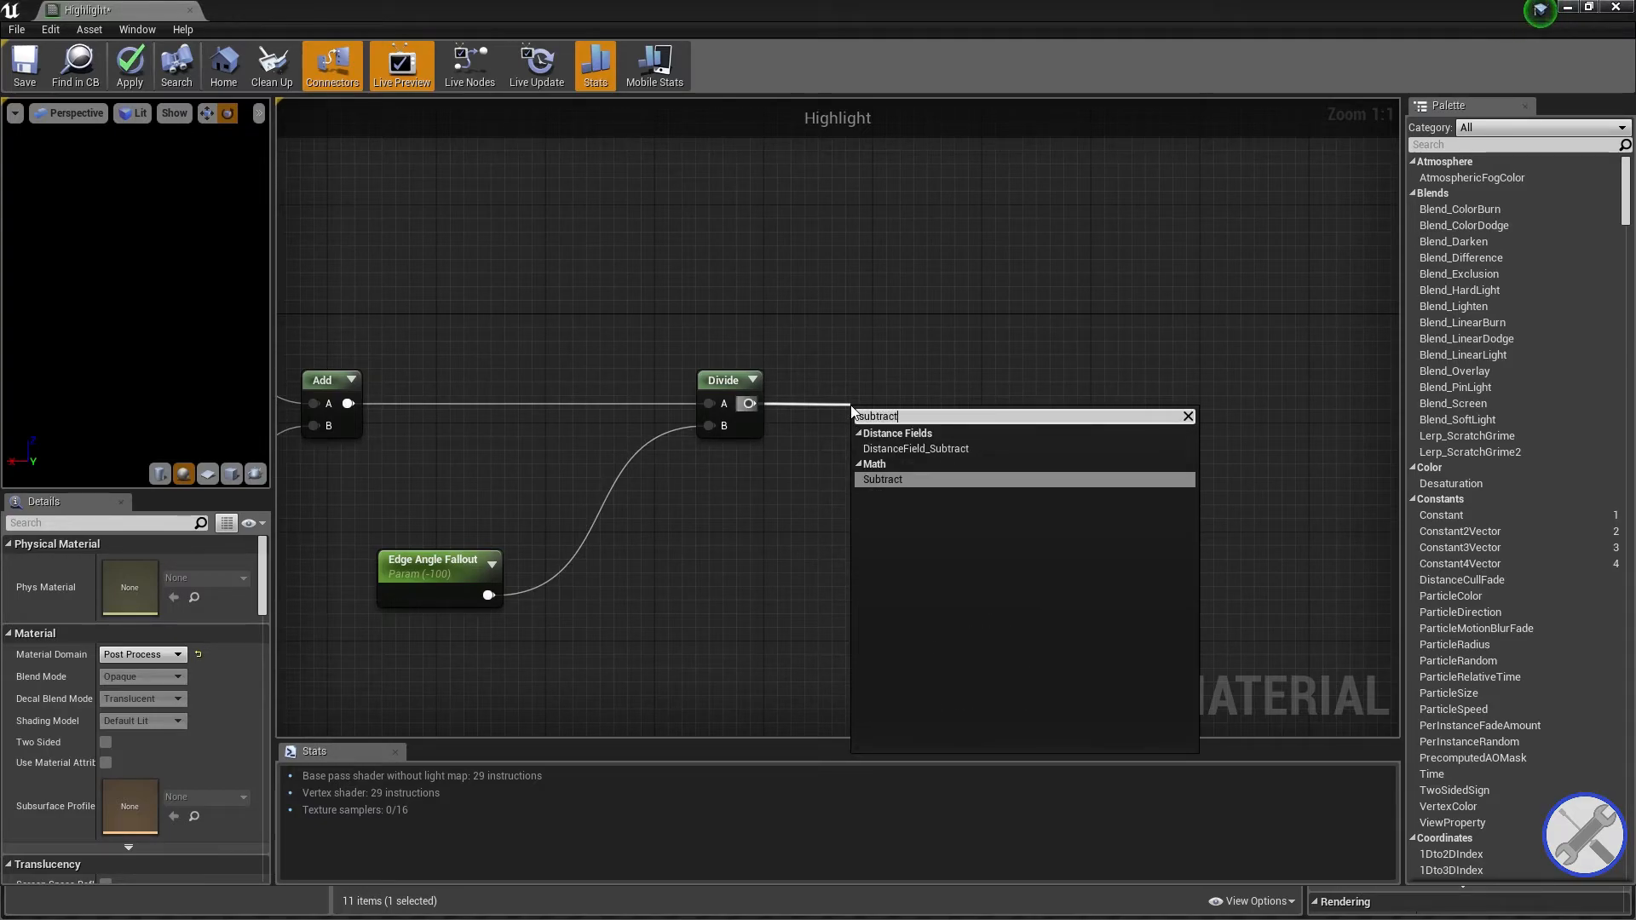
text(ract)
key(Return)
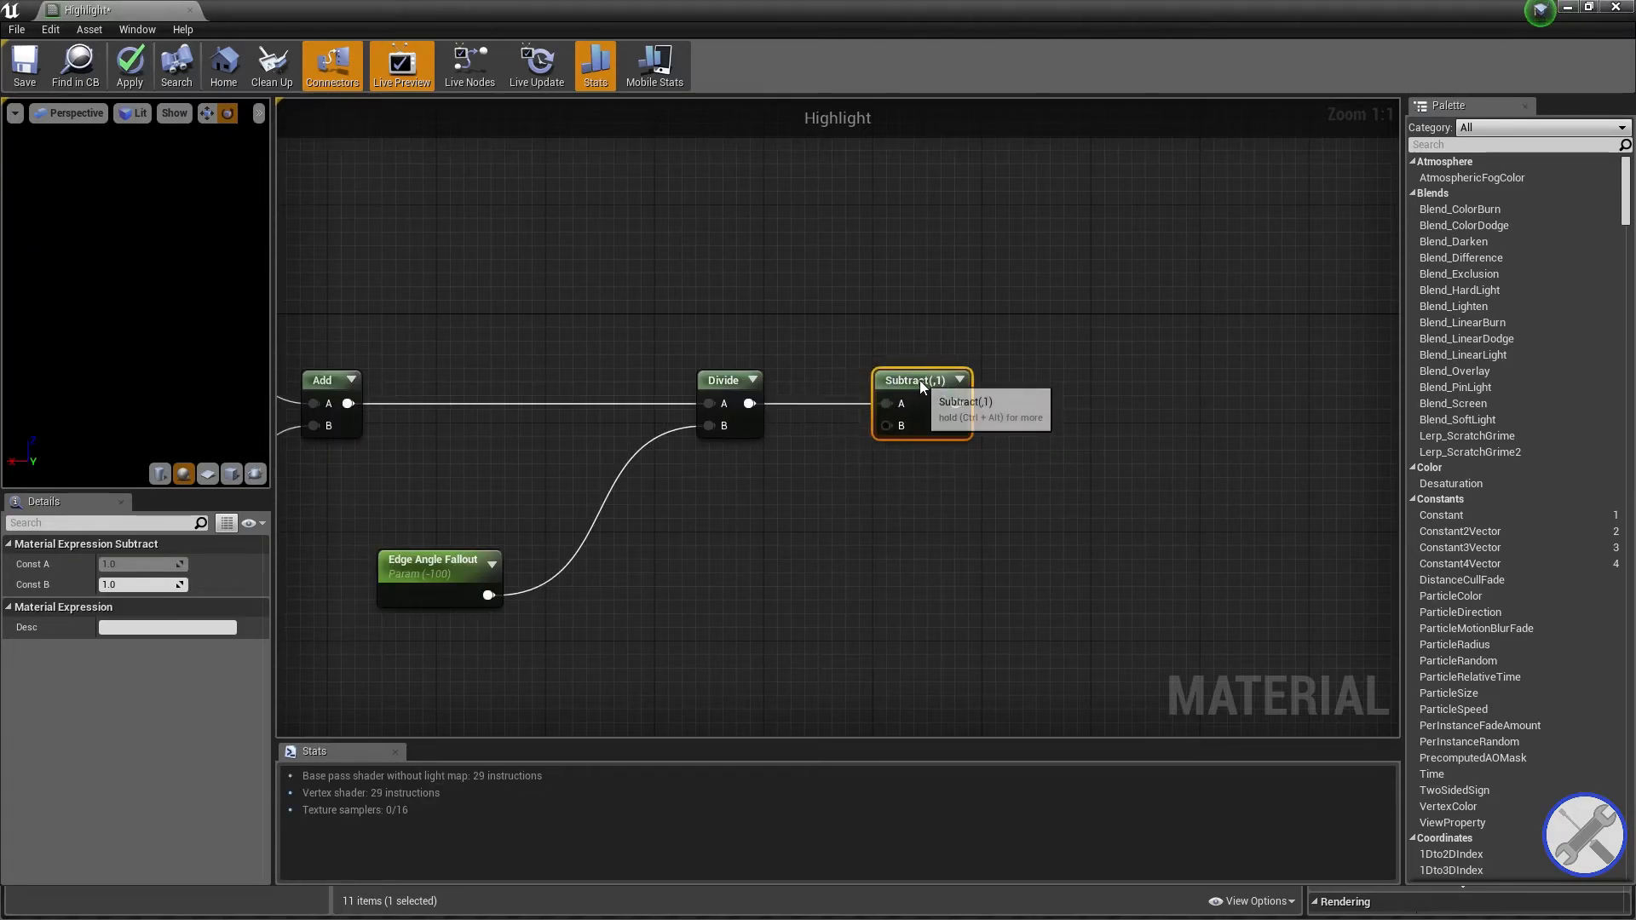
Add a Clamp node fed by the new Subtract output and align it level with the Subtract node.
right_drag(922, 380, 575, 425)
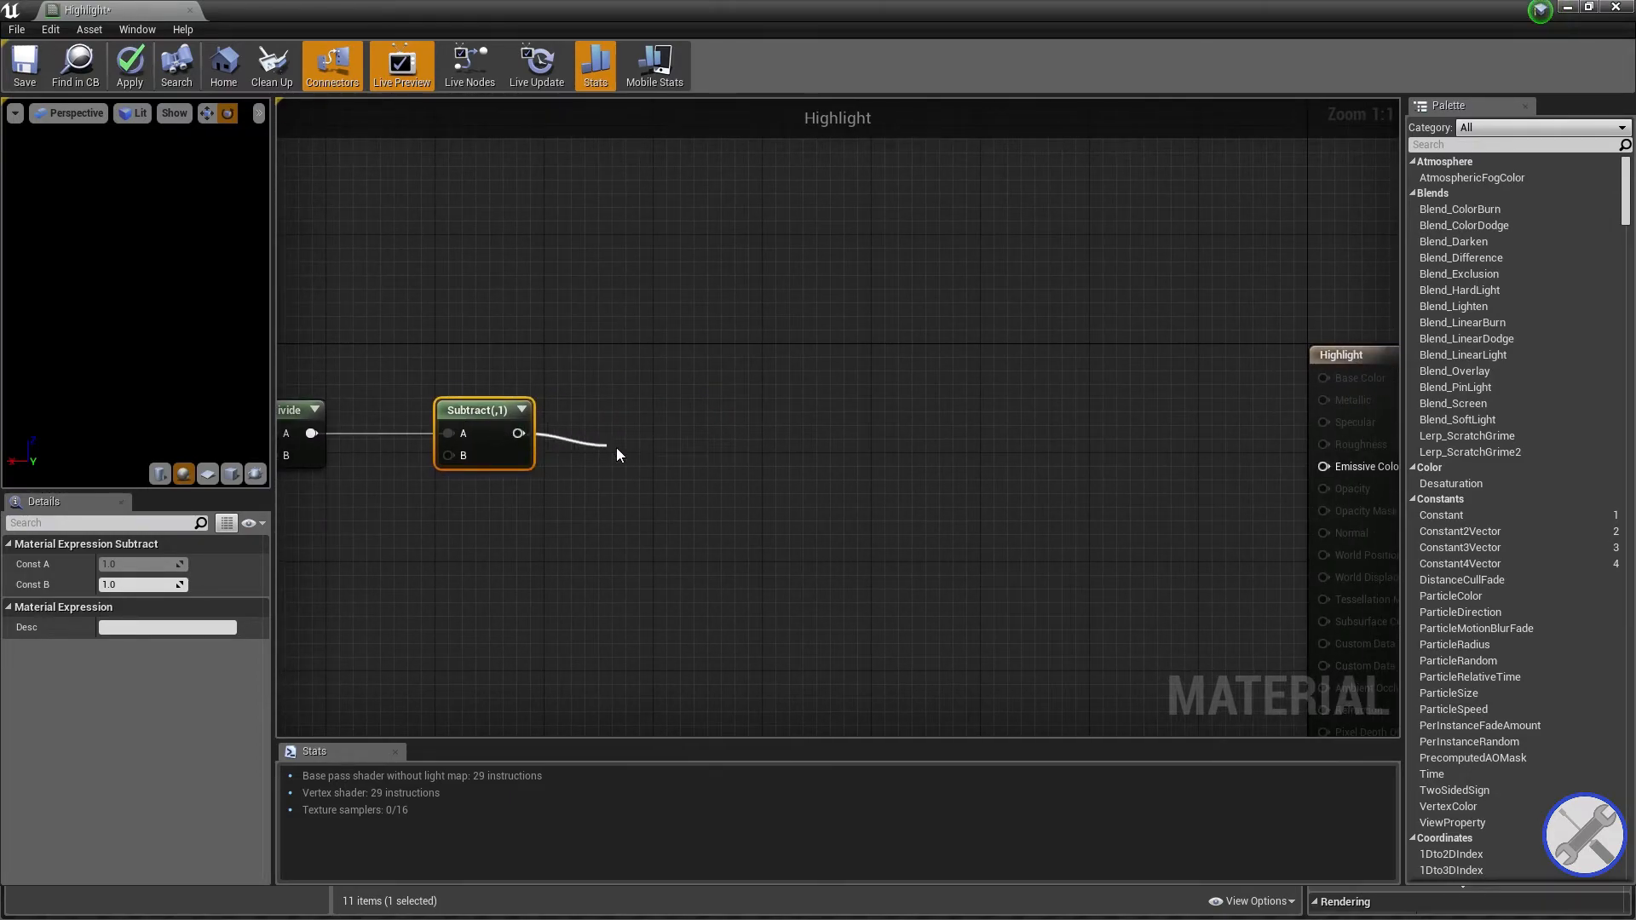
drag(616, 447, 616, 448)
text(clamp)
key(Return)
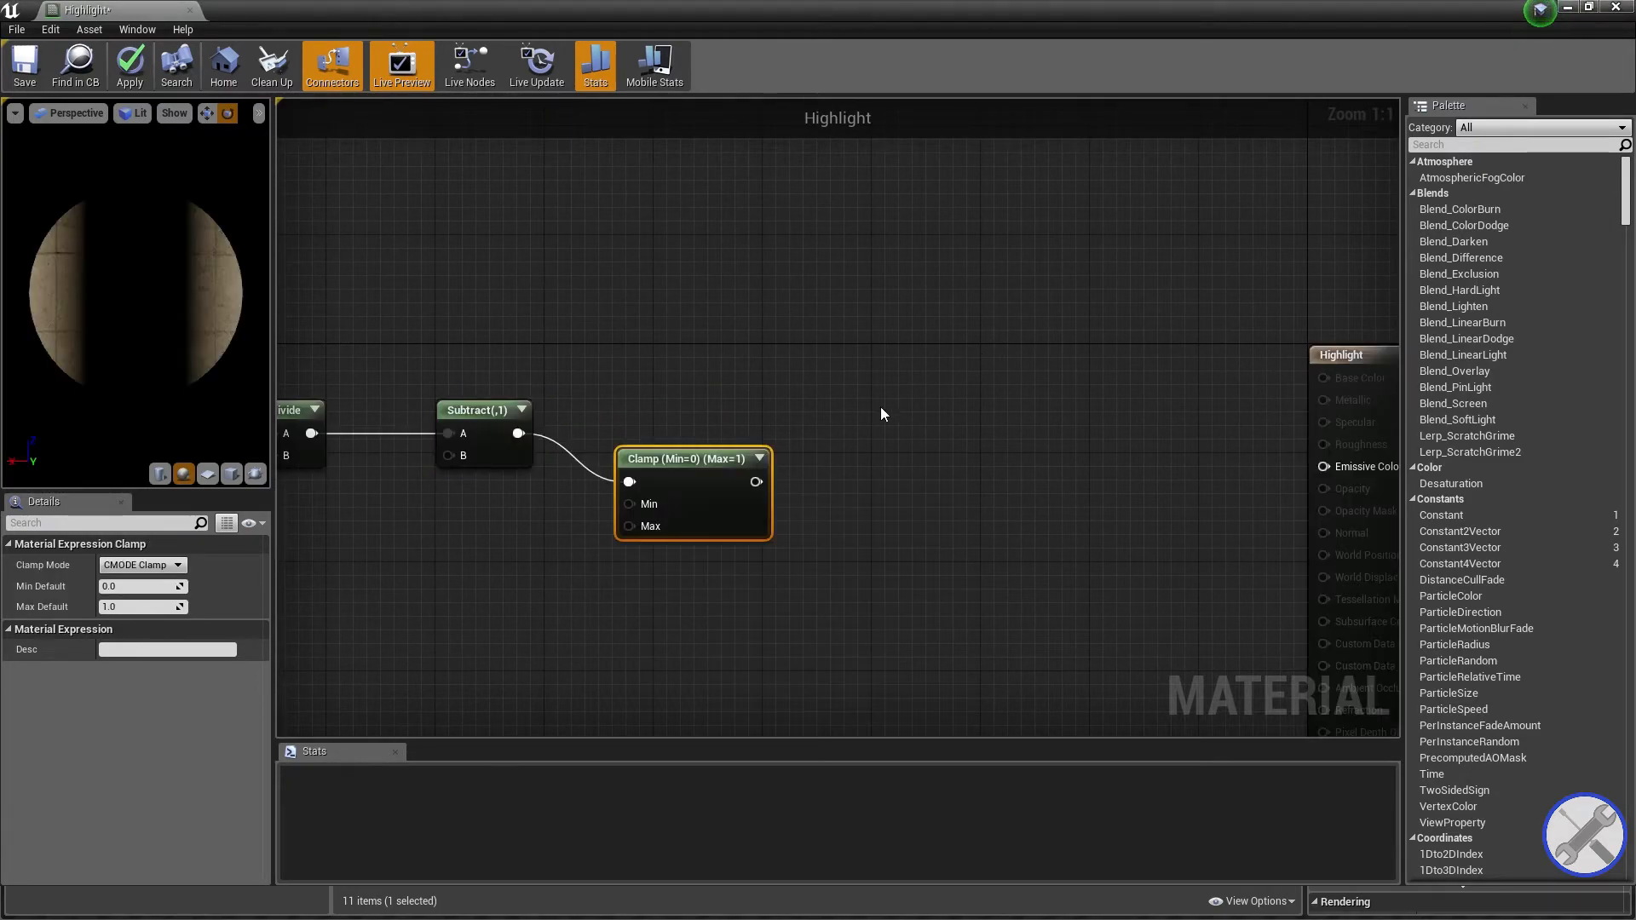
drag(713, 472, 727, 423)
Add a LinearInterpolate node between the Clamp and Highlight nodes, slightly above them, and wire the Clamp output to its Alpha input.
right_drag(1234, 262, 1062, 300)
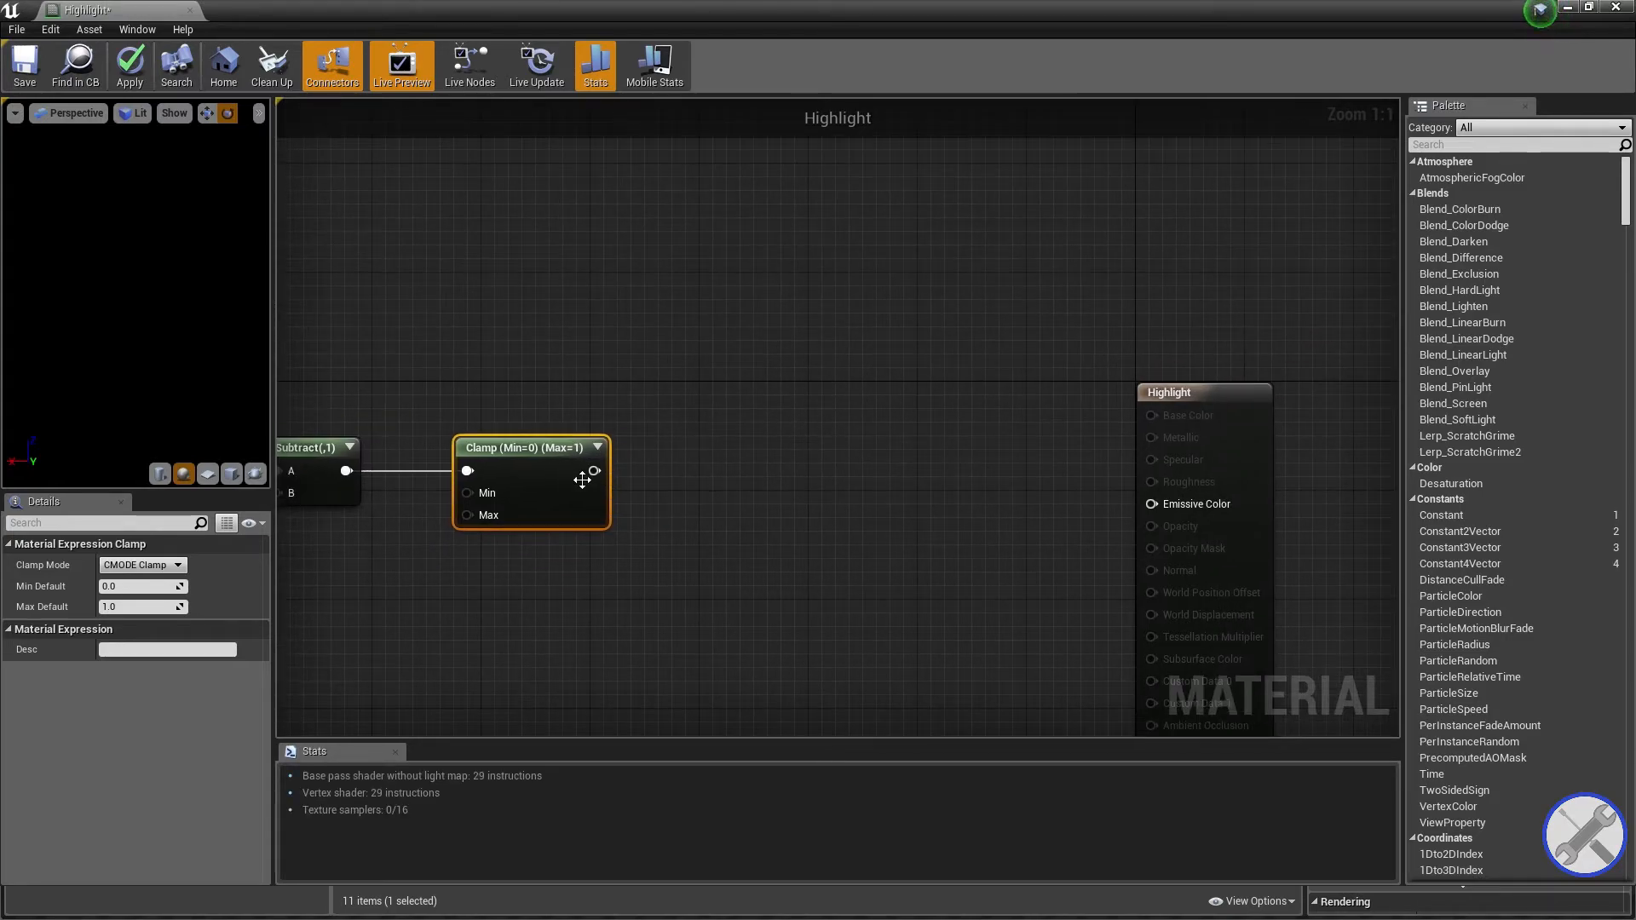
mouse_move(690, 464)
mouse_down()
mouse_move(721, 442)
mouse_move(712, 459)
mouse_up()
click(739, 426)
right_click(742, 427)
text(lerp)
key(Up)
key(Up)
key(Up)
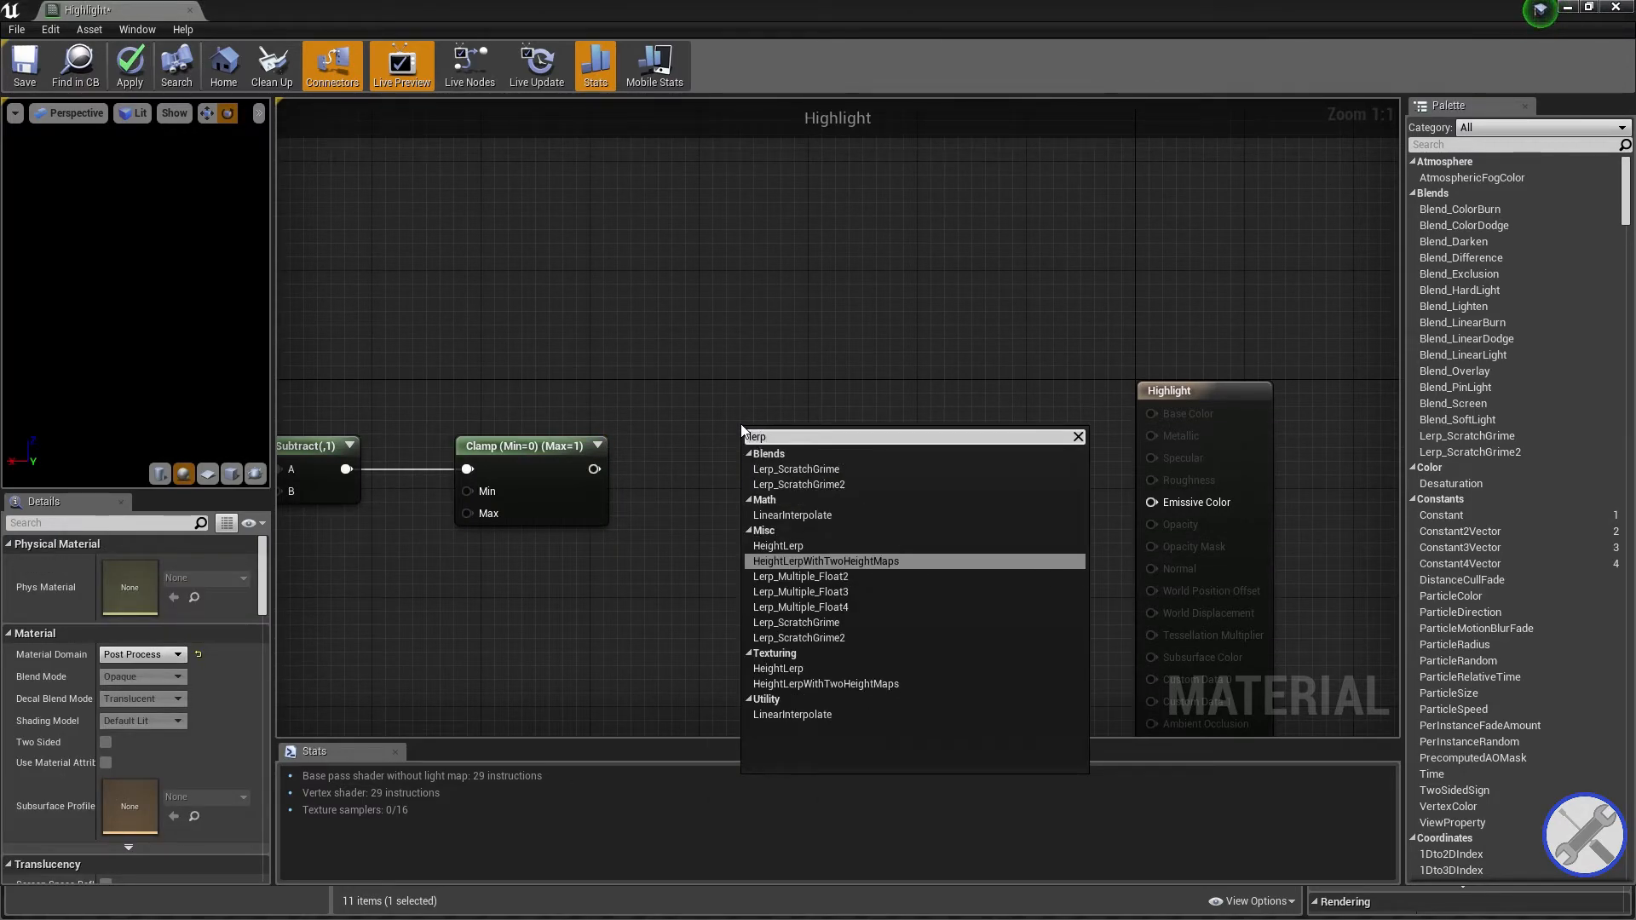
key(Return)
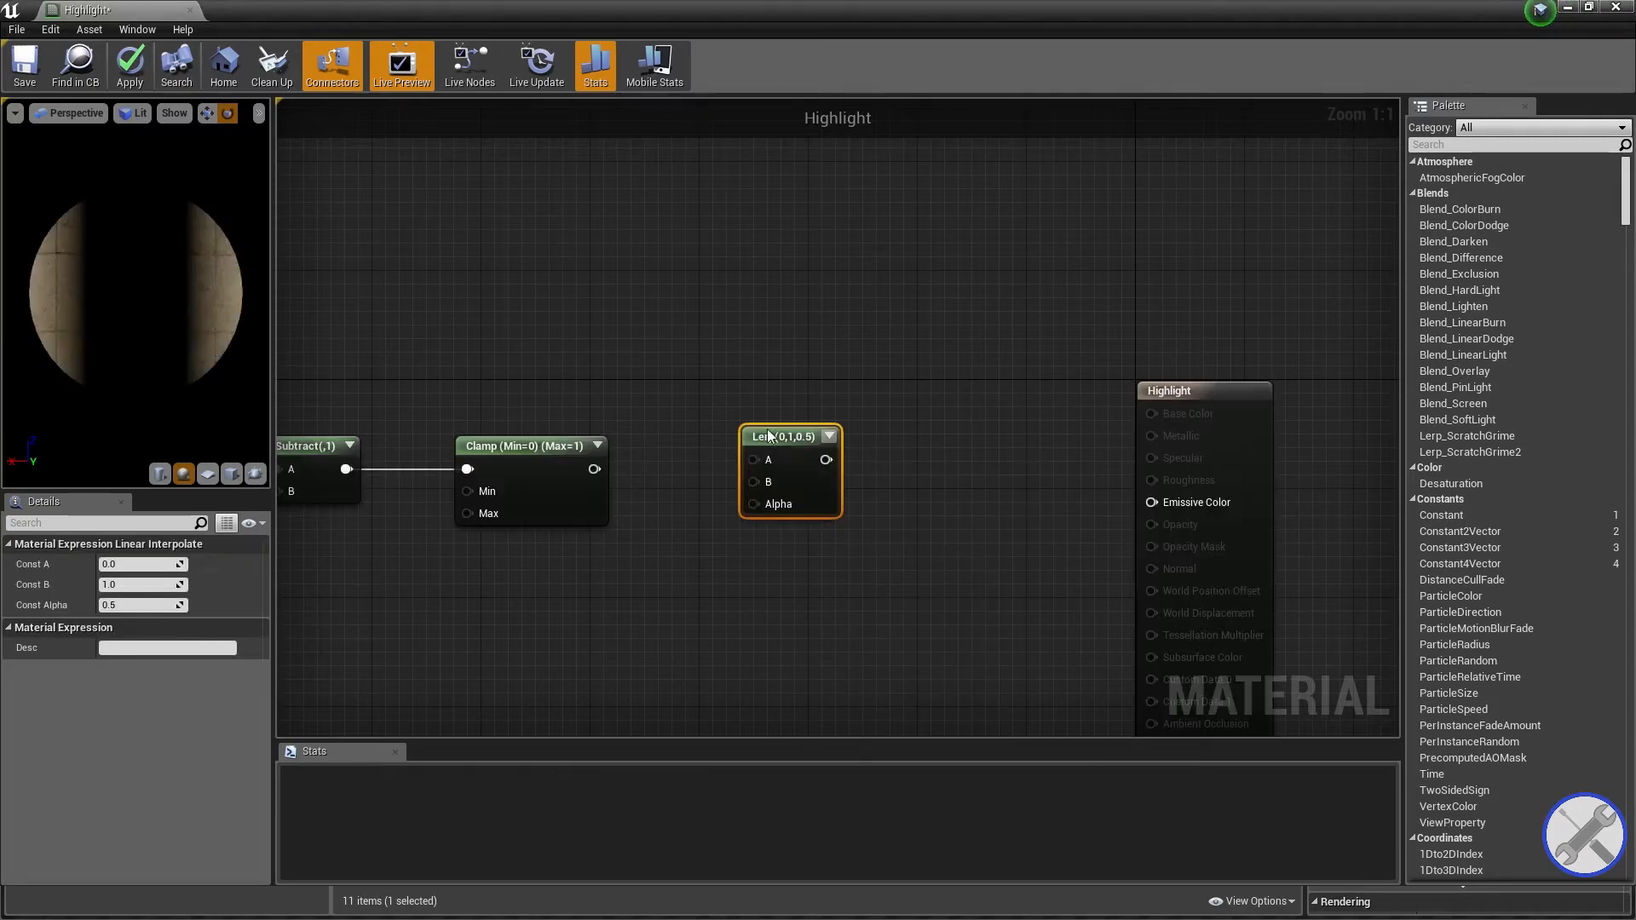
drag(803, 454, 885, 368)
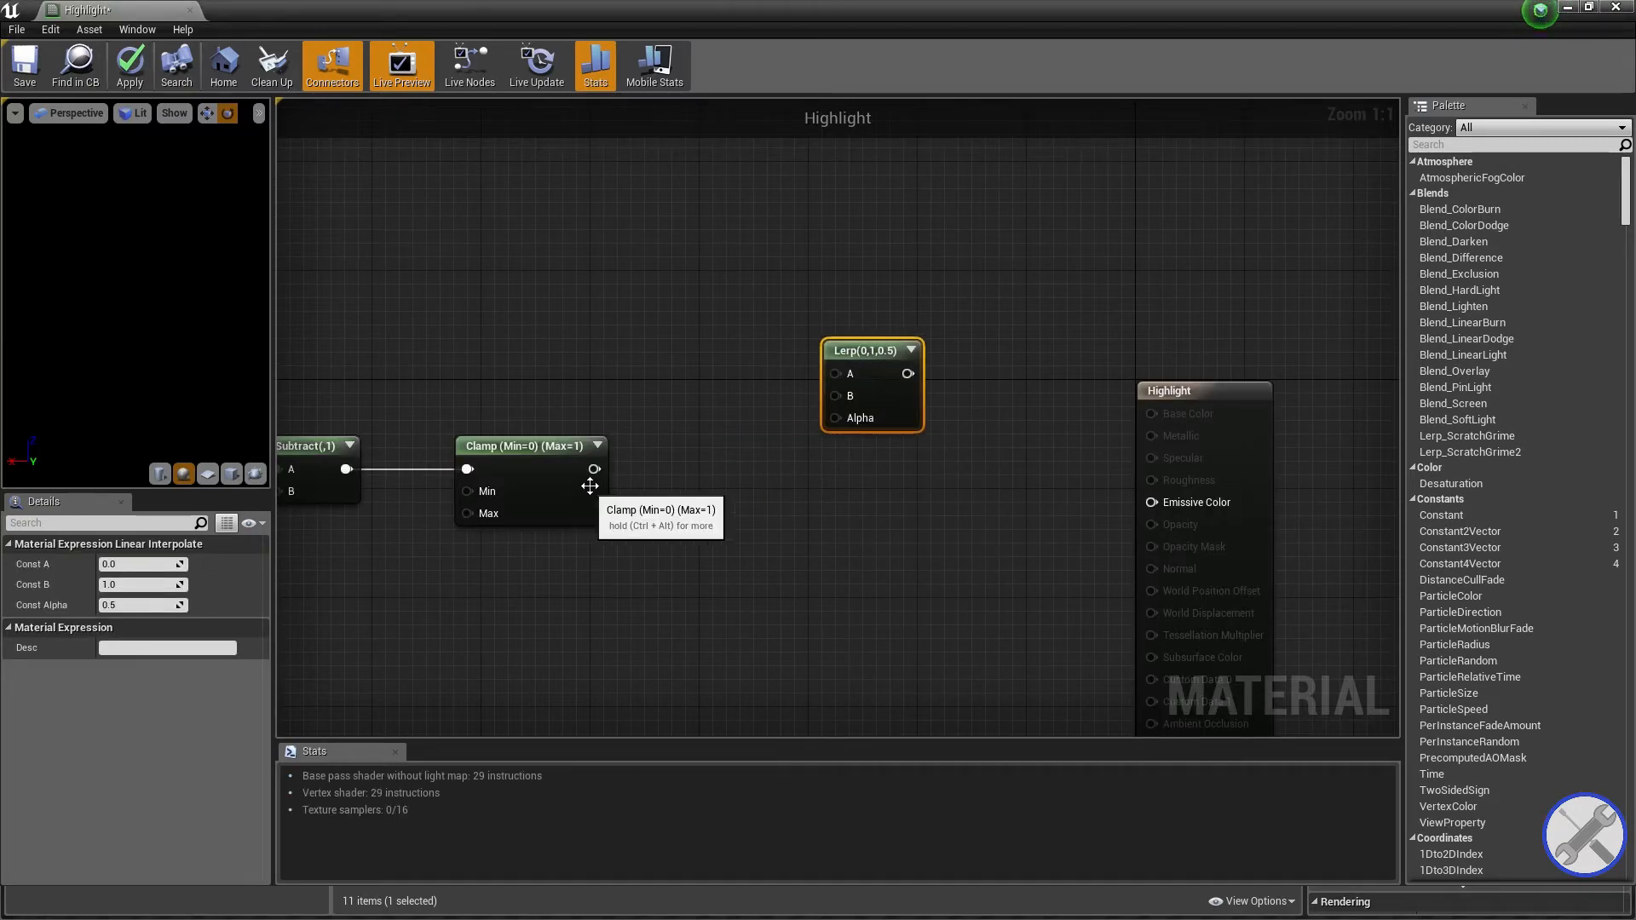
drag(593, 469, 849, 418)
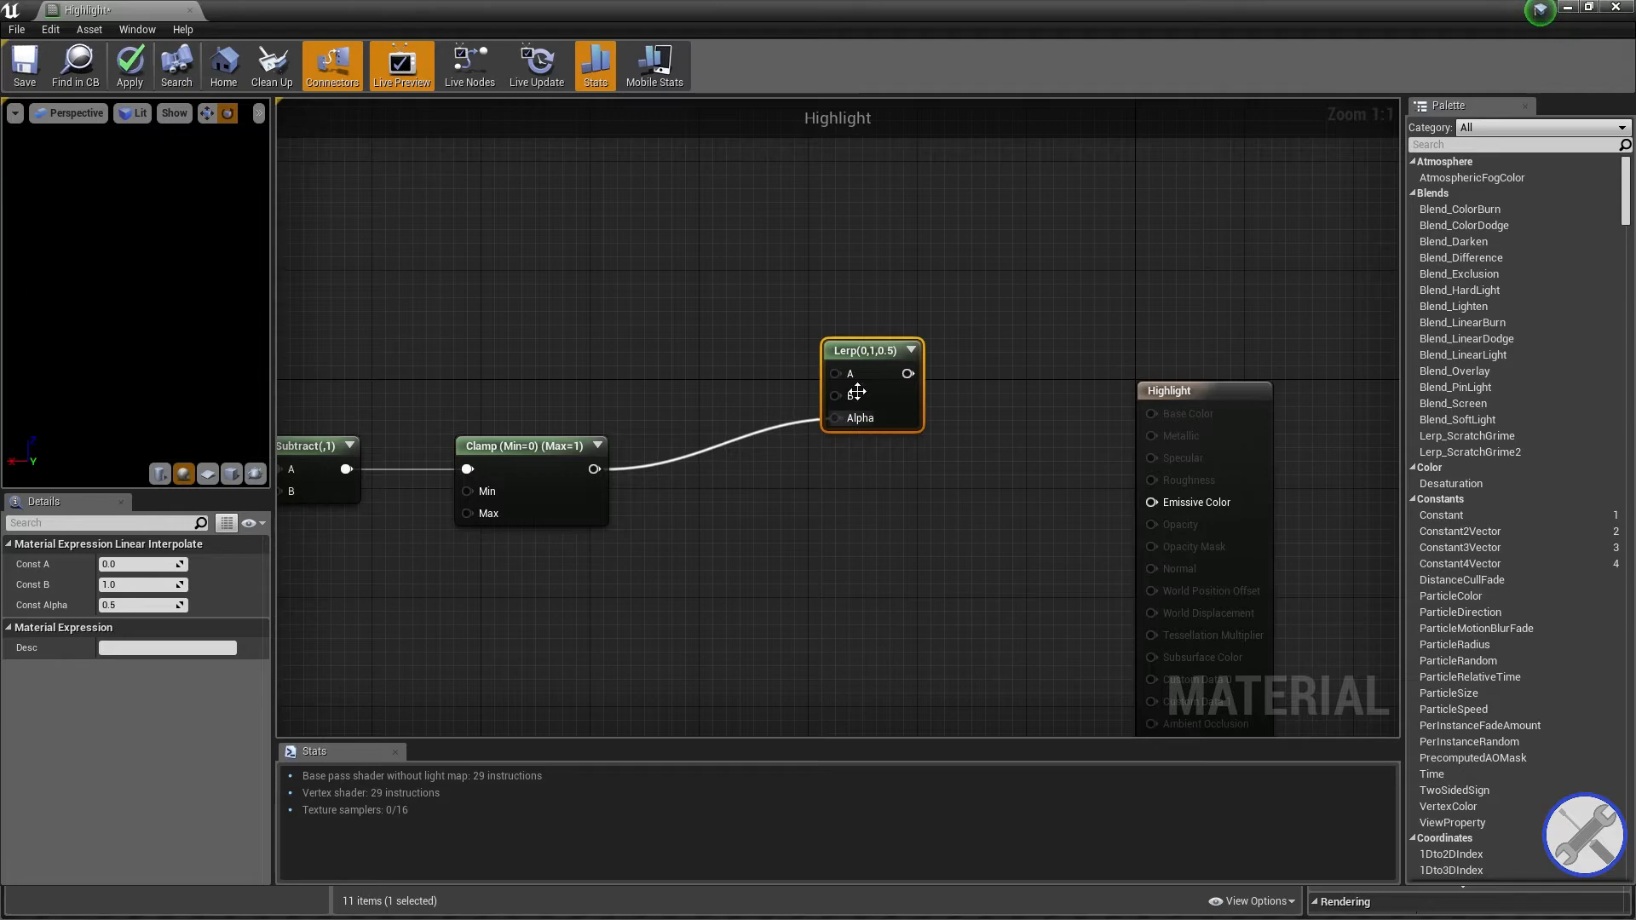
Add a Multiply node feeding the Lerp node's B input.
drag(1009, 506, 869, 431)
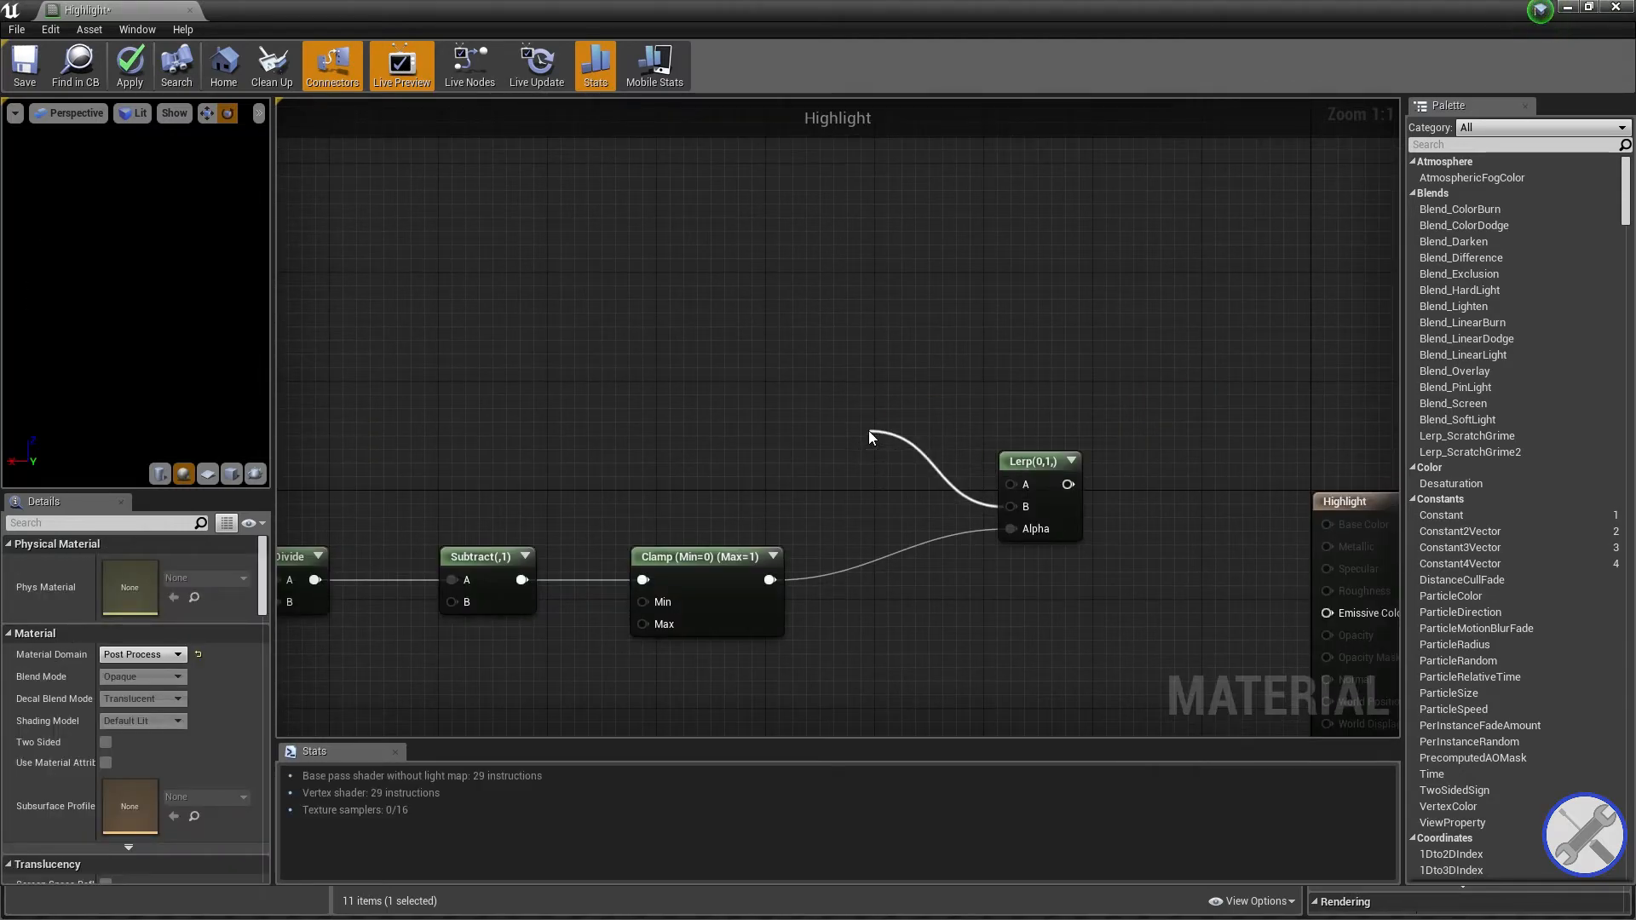
text(multi)
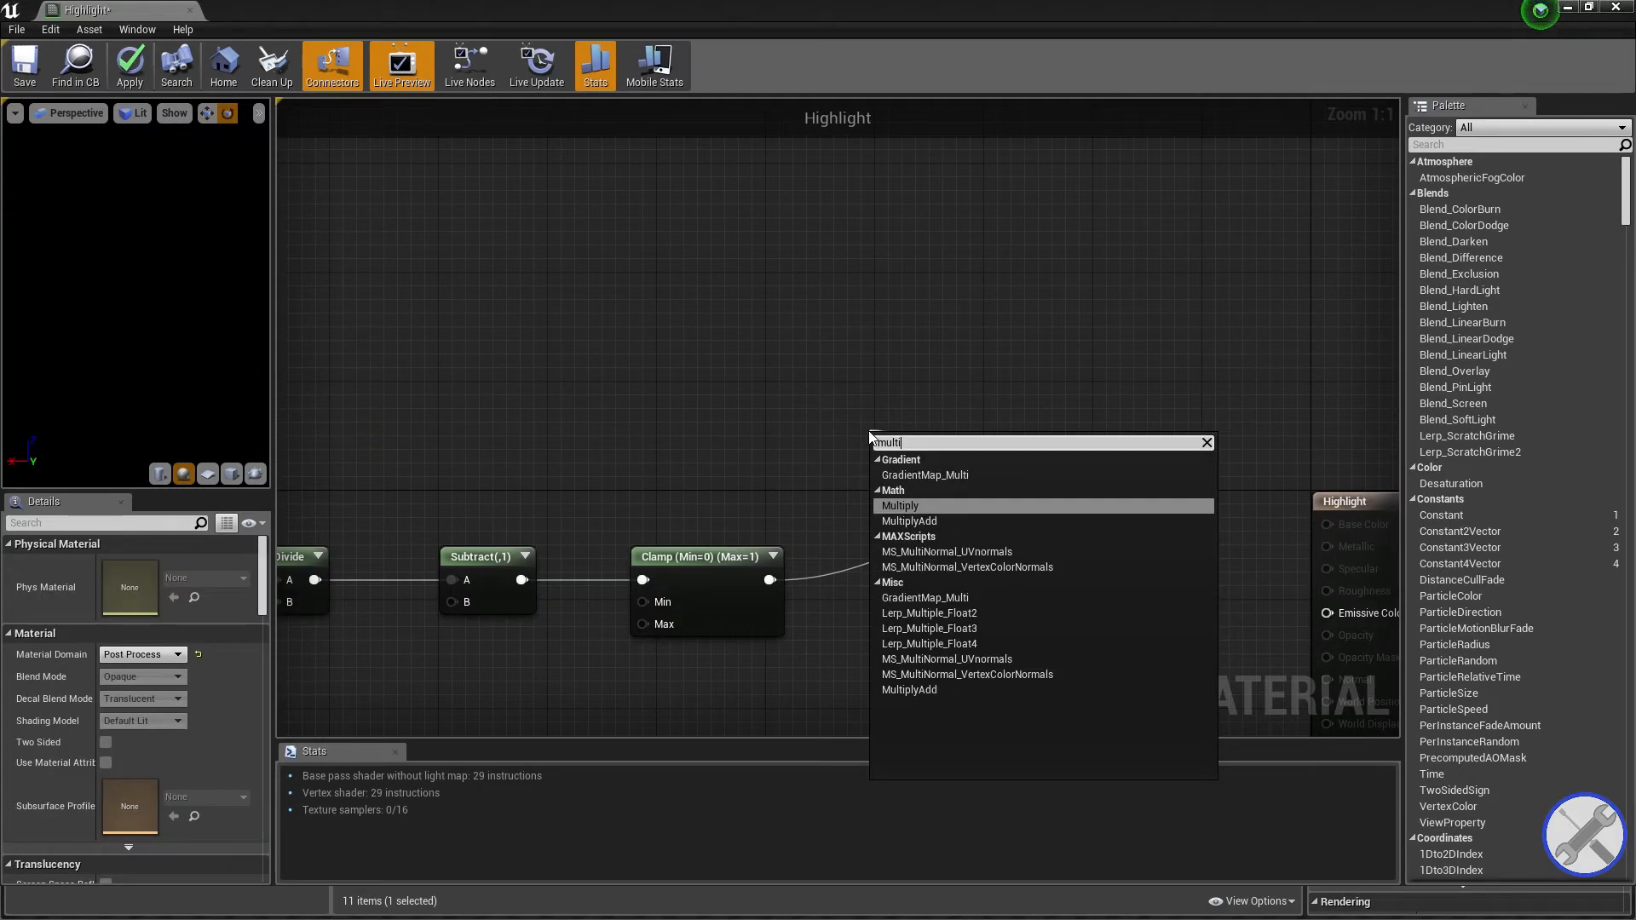
key(Return)
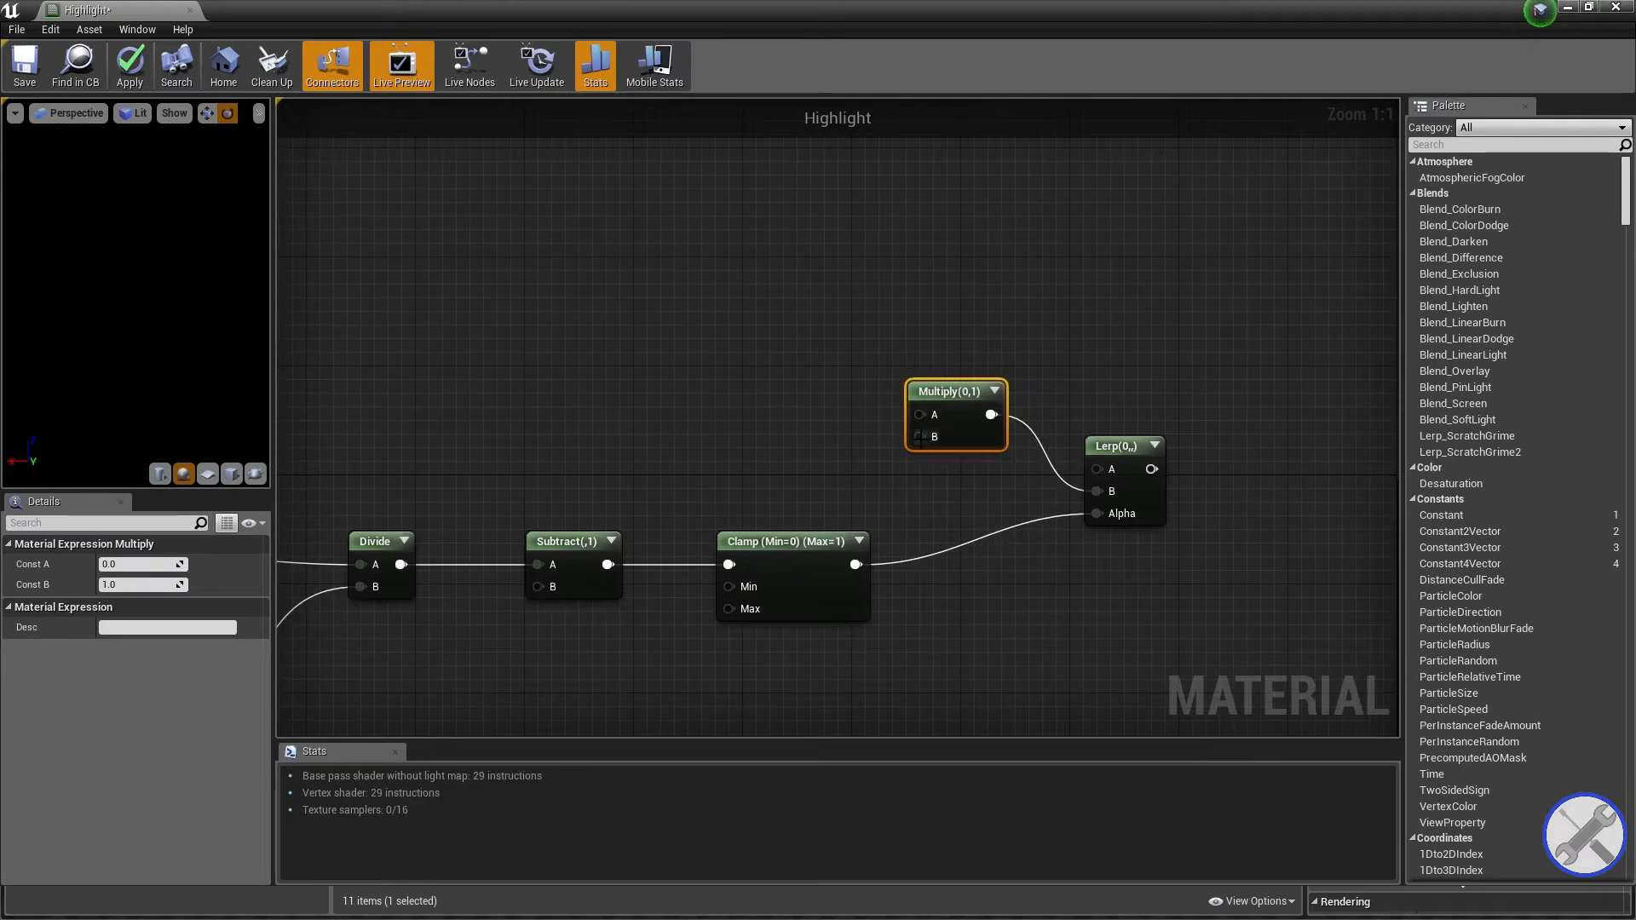
Add a ScalarParameter node feeding the new Multiply node's B input and place it slightly above that input.
drag(918, 438, 835, 478)
drag(749, 410, 749, 410)
text(scalar)
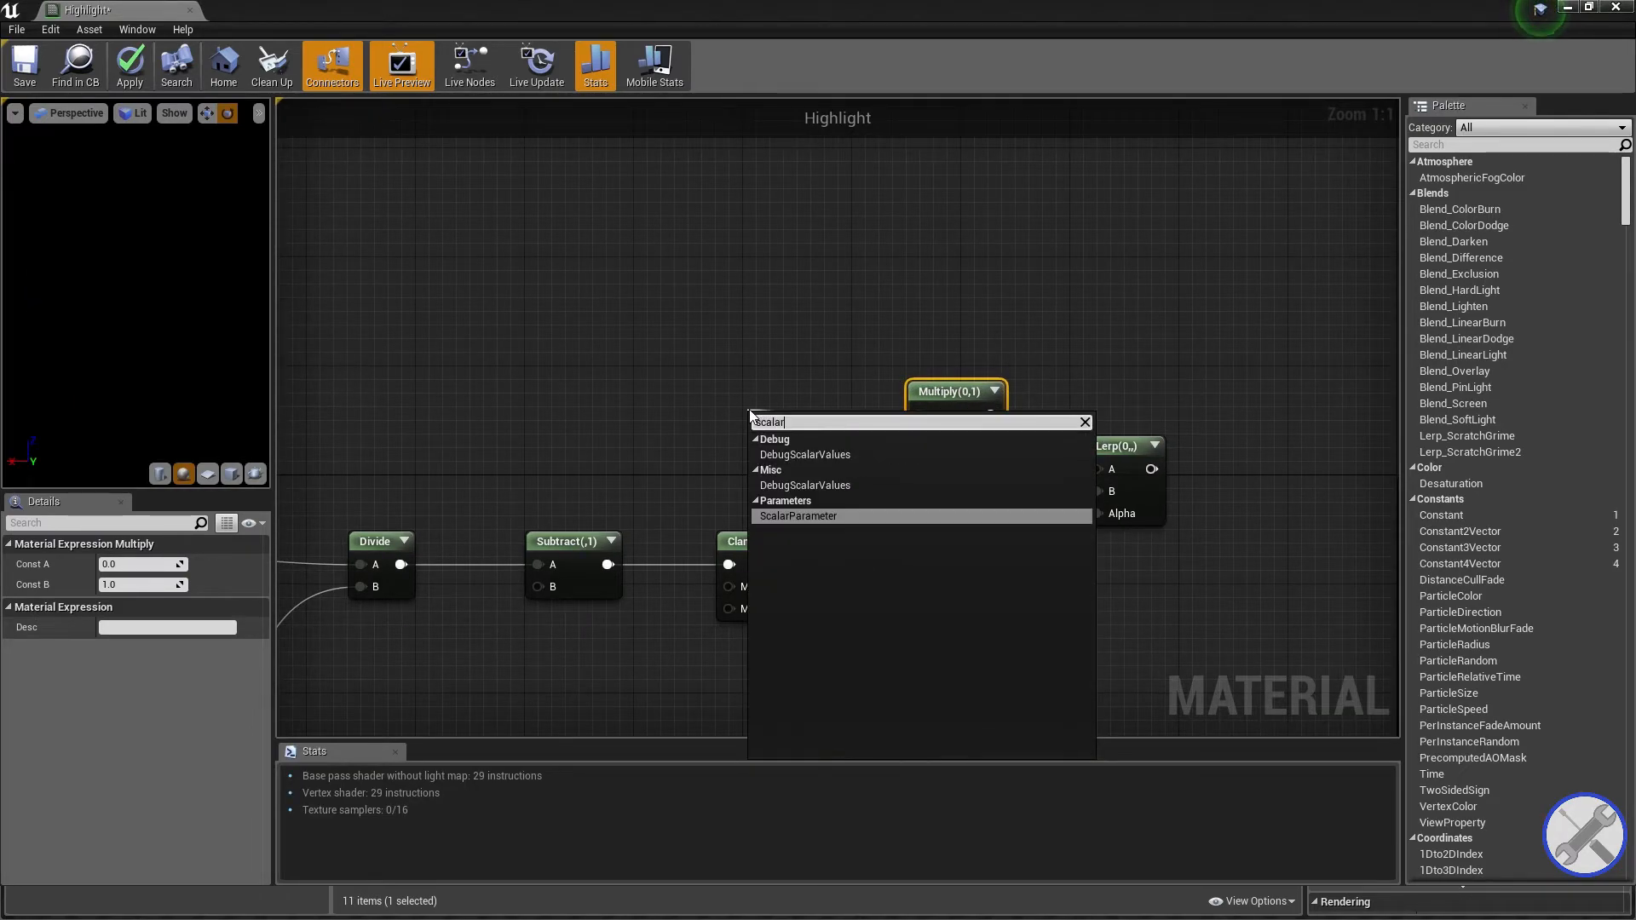
key(Return)
right_drag(824, 400, 852, 400)
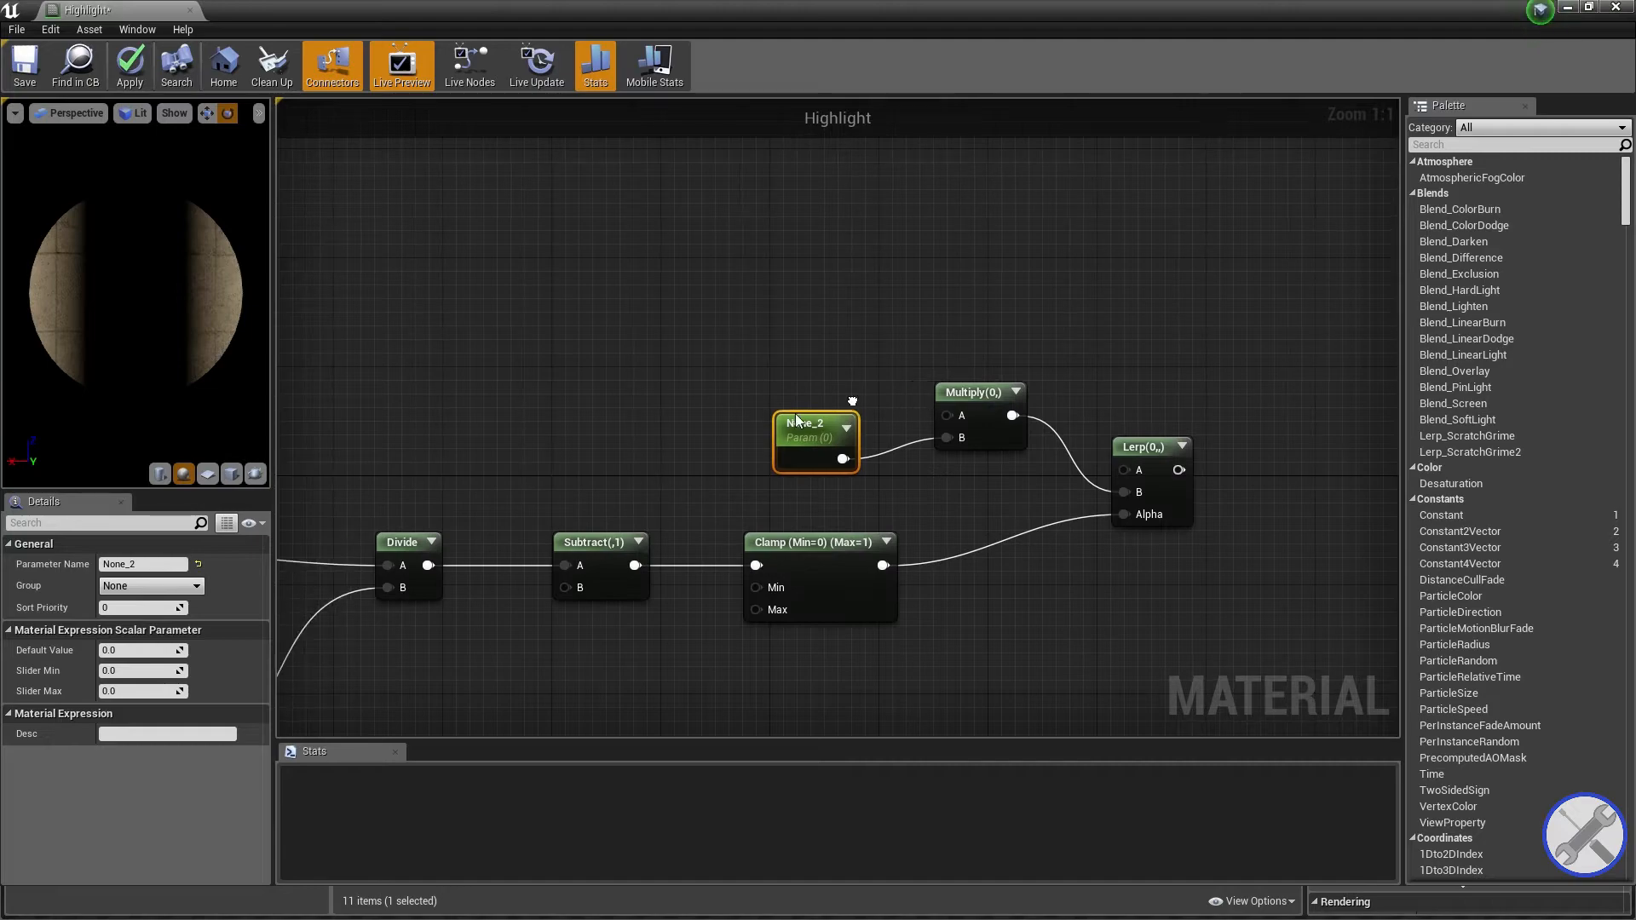
drag(803, 425, 787, 365)
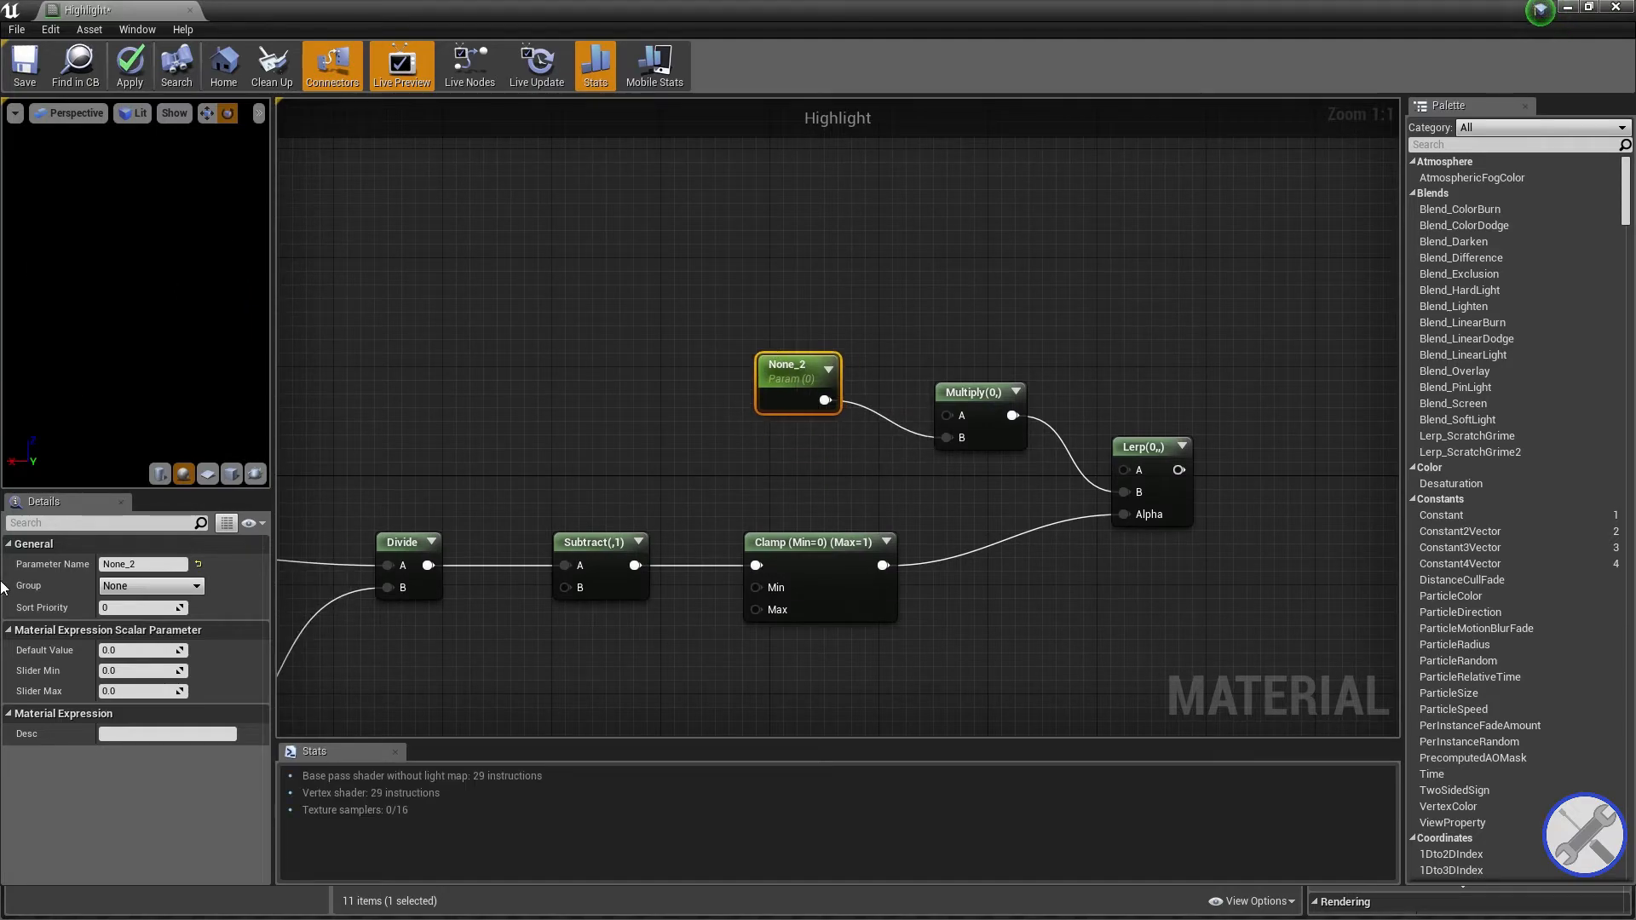
Name the new scalar parameter Outline Glow Intensity.
click(135, 564)
text(Outline)
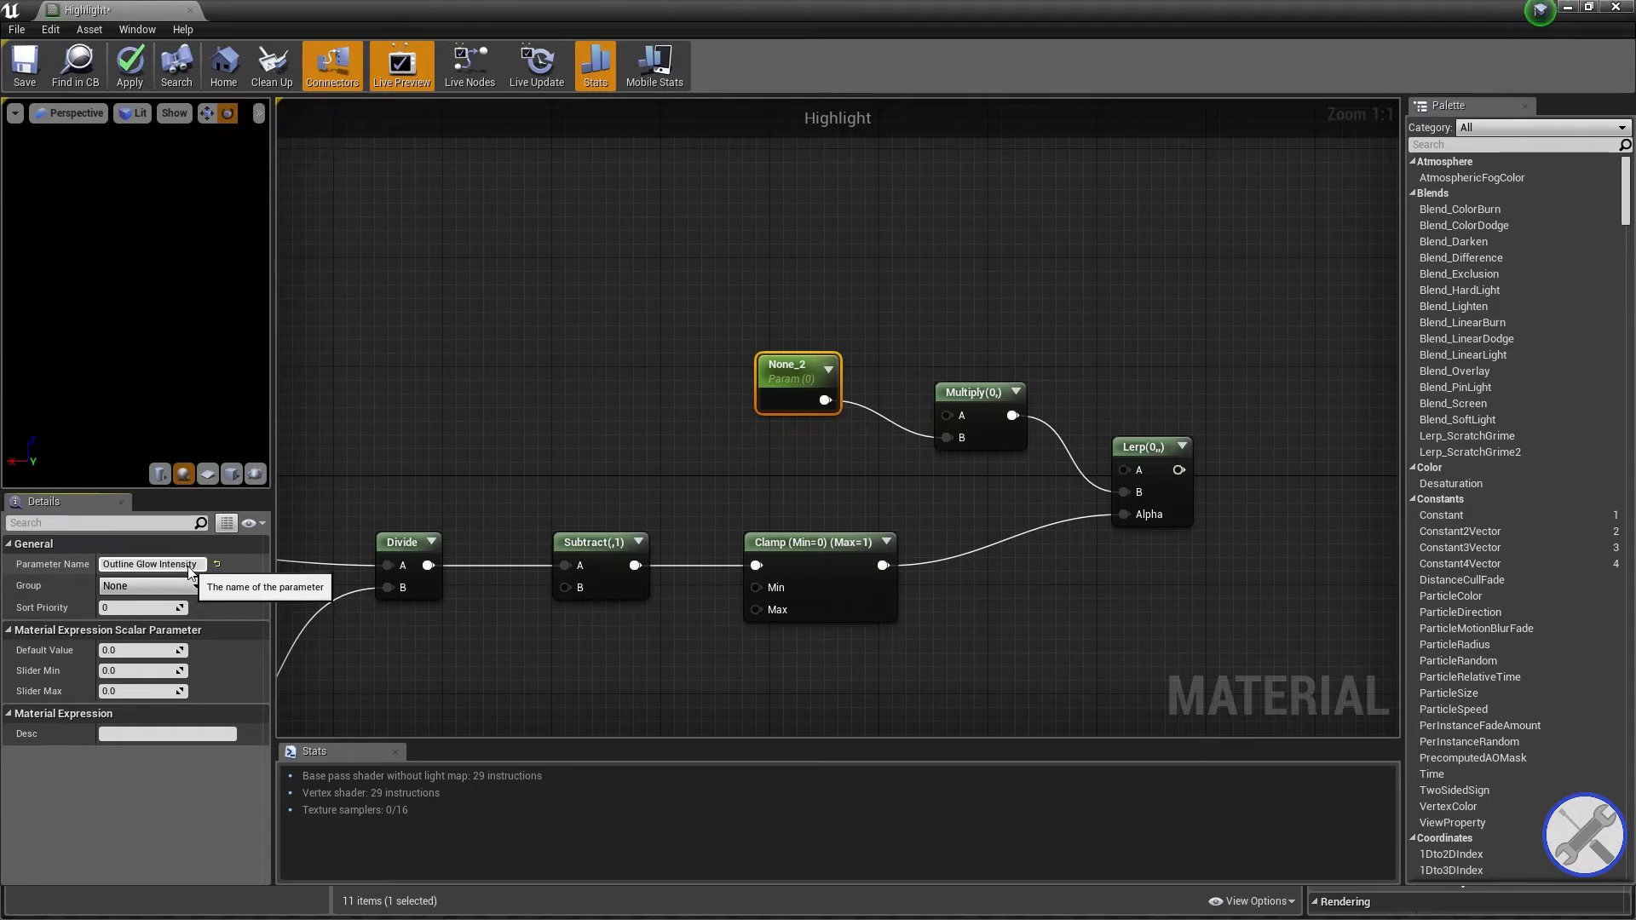
text( Glow Intensity)
key(Return)
Set the Outline Glow Intensity default value to 1 and move its node farther from Multiply, level with the B input.
right_drag(746, 509, 564, 443)
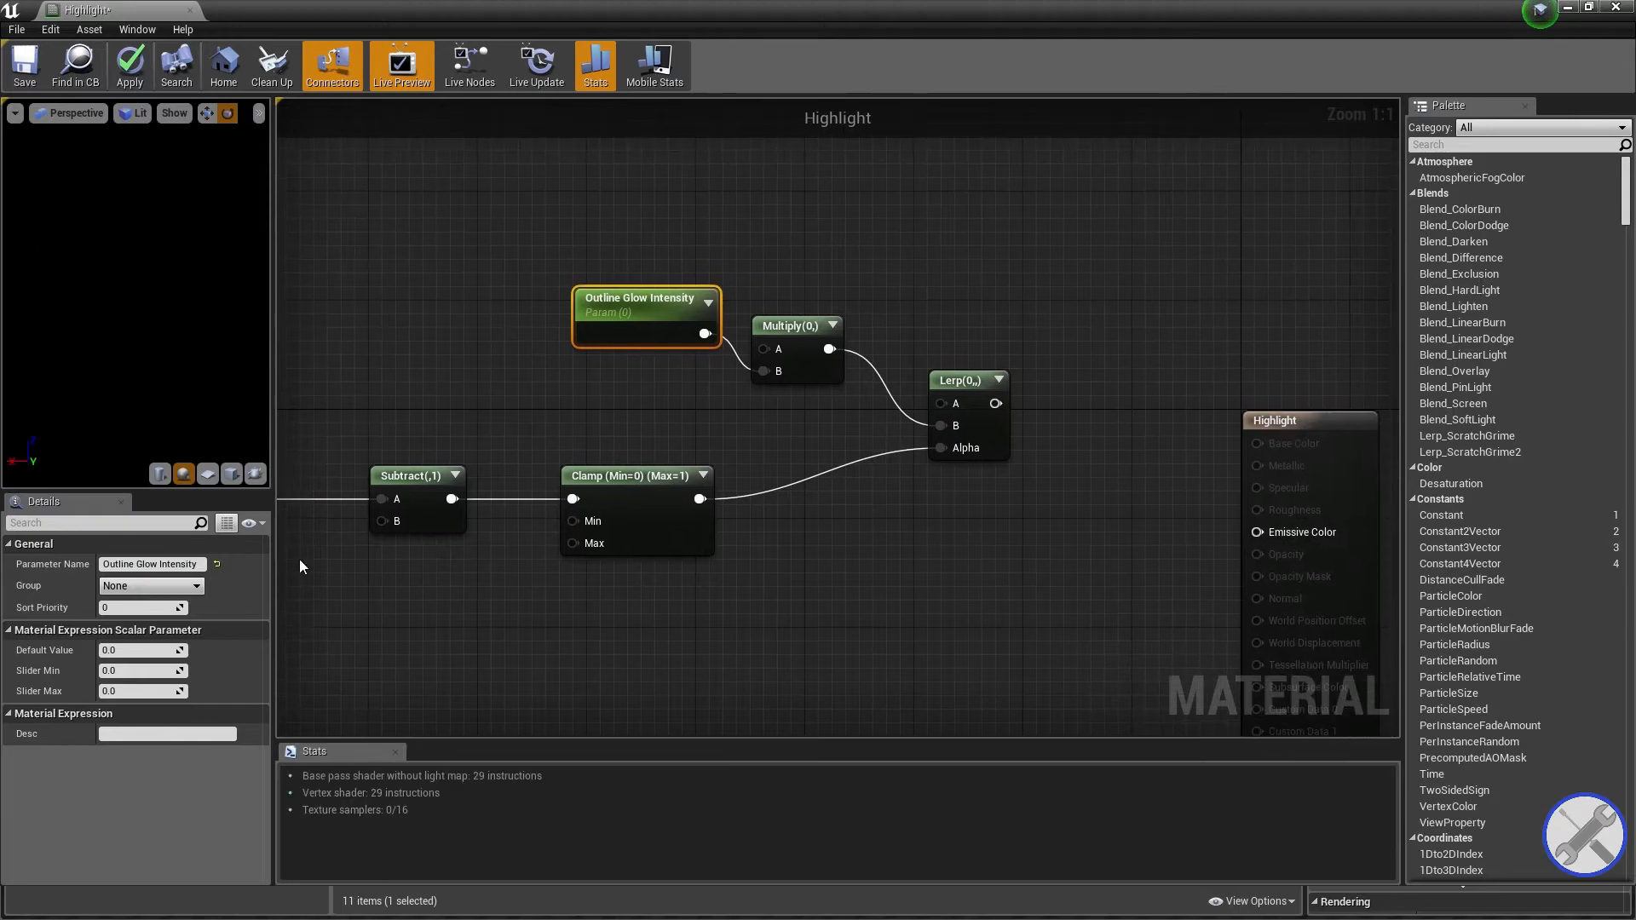
click(158, 647)
text(1)
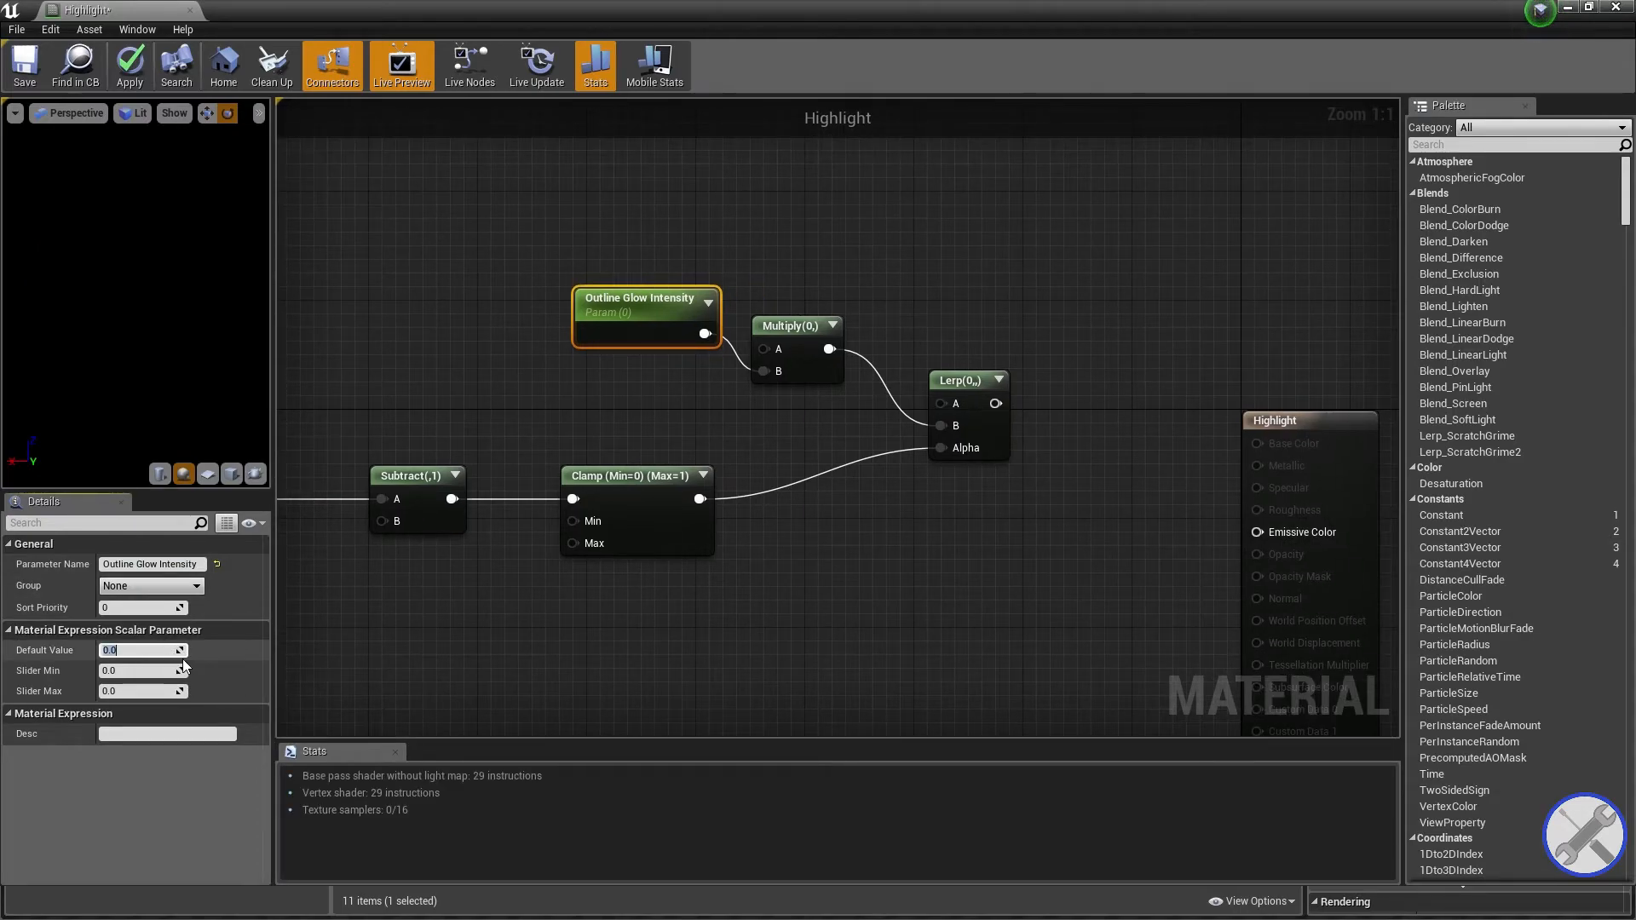
key(Return)
right_drag(617, 415, 772, 553)
drag(792, 445, 729, 493)
mouse_move(1205, 311)
right_down()
mouse_move(966, 267)
mouse_move(1062, 277)
mouse_move(1070, 292)
mouse_move(1008, 321)
mouse_move(1127, 310)
mouse_move(1195, 327)
right_up()
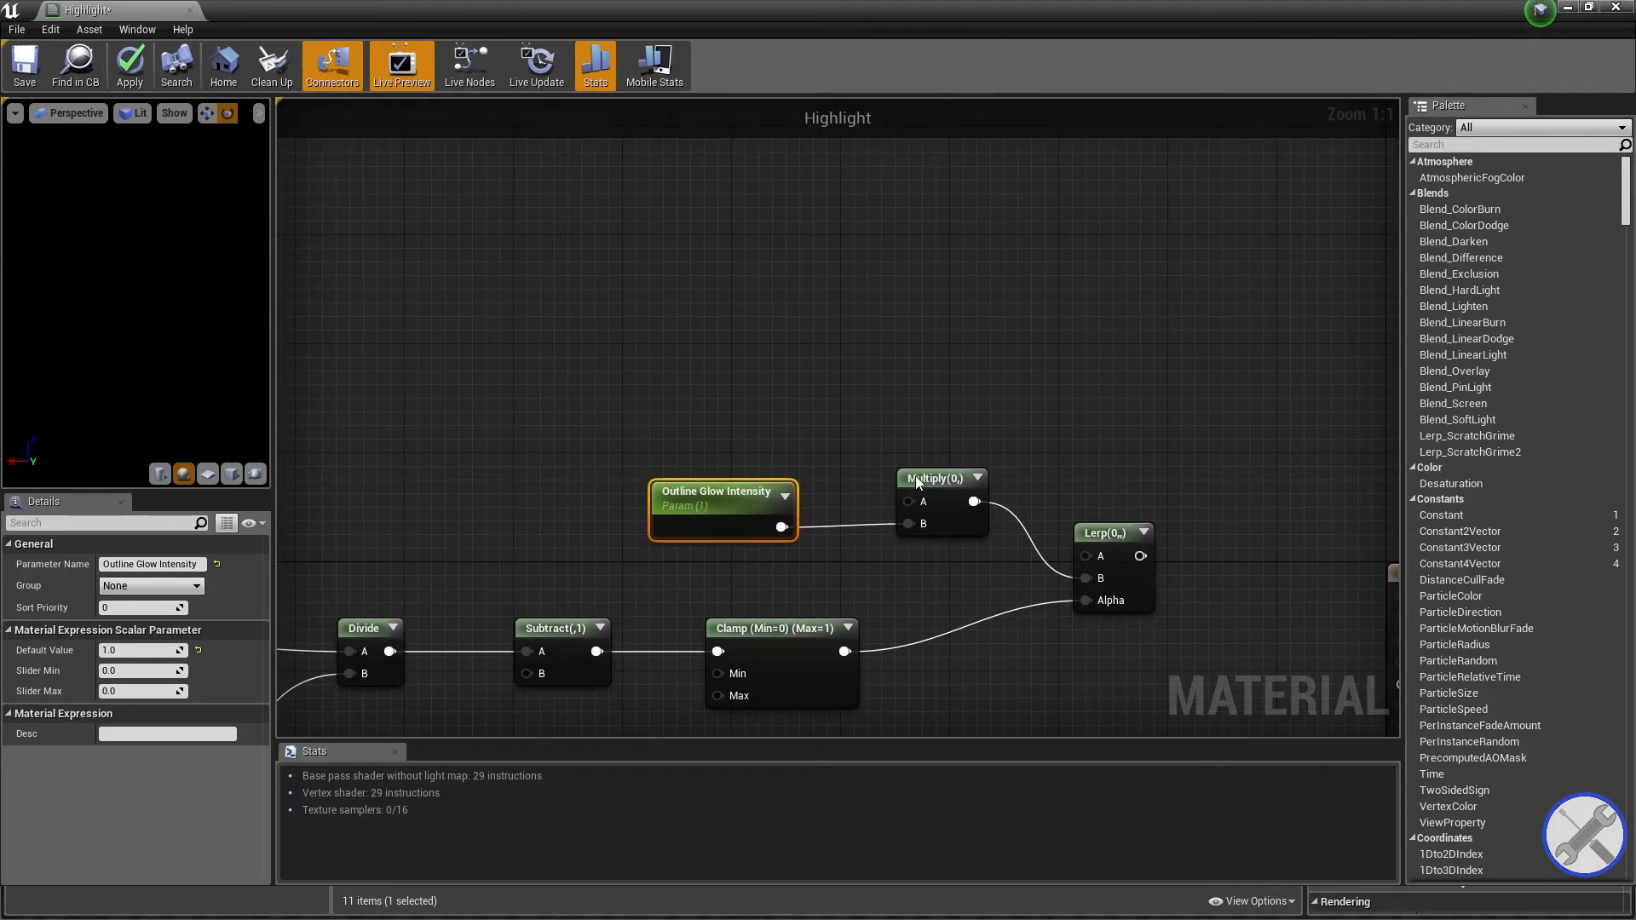
Add a MakeFloat4 node feeding the Multiply node's A input and place it above Outline Glow Intensity.
right_drag(879, 532, 953, 554)
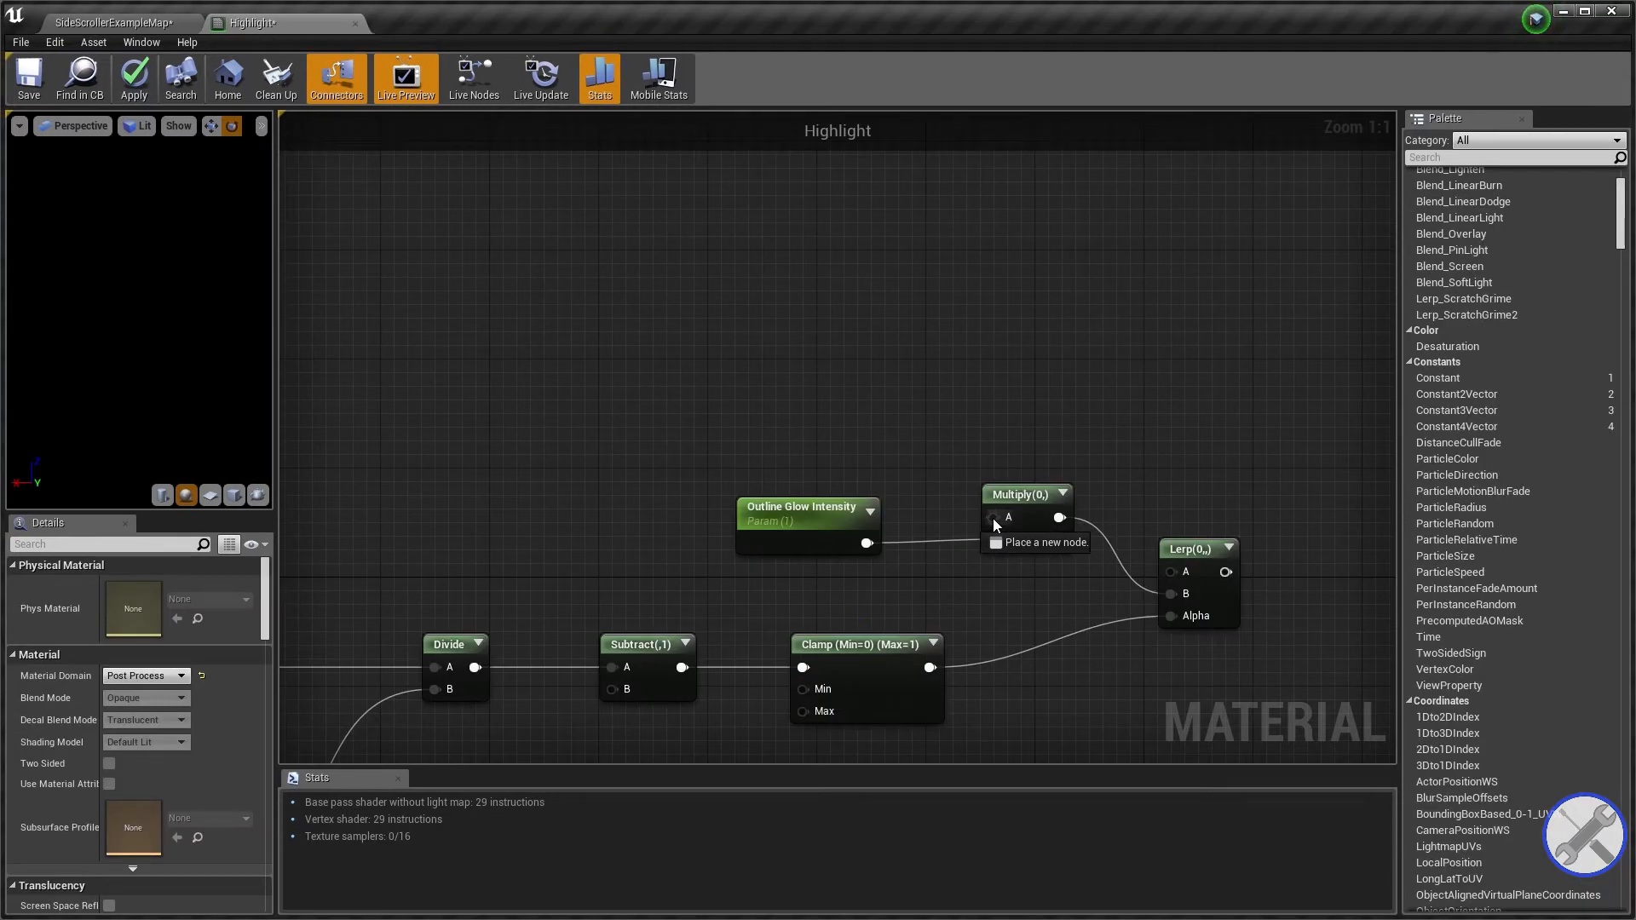
drag(993, 517, 874, 339)
text(makeflo)
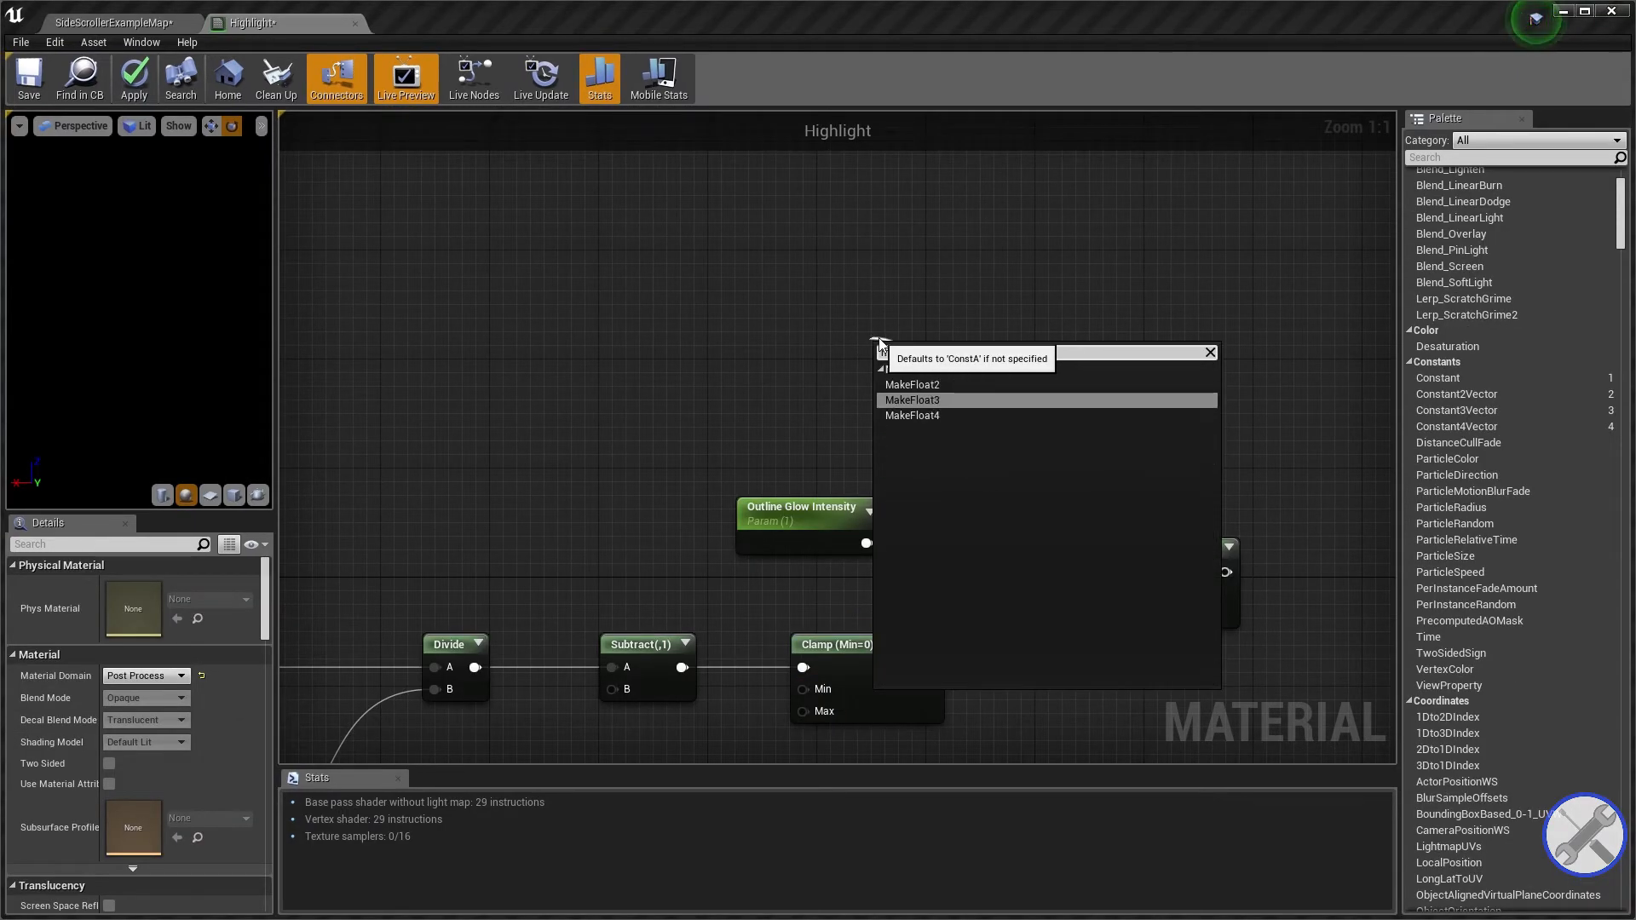
click(912, 415)
drag(878, 345, 825, 300)
Add a VectorParameter node just before the MakeFloat4 node.
right_drag(766, 330, 918, 366)
click(776, 339)
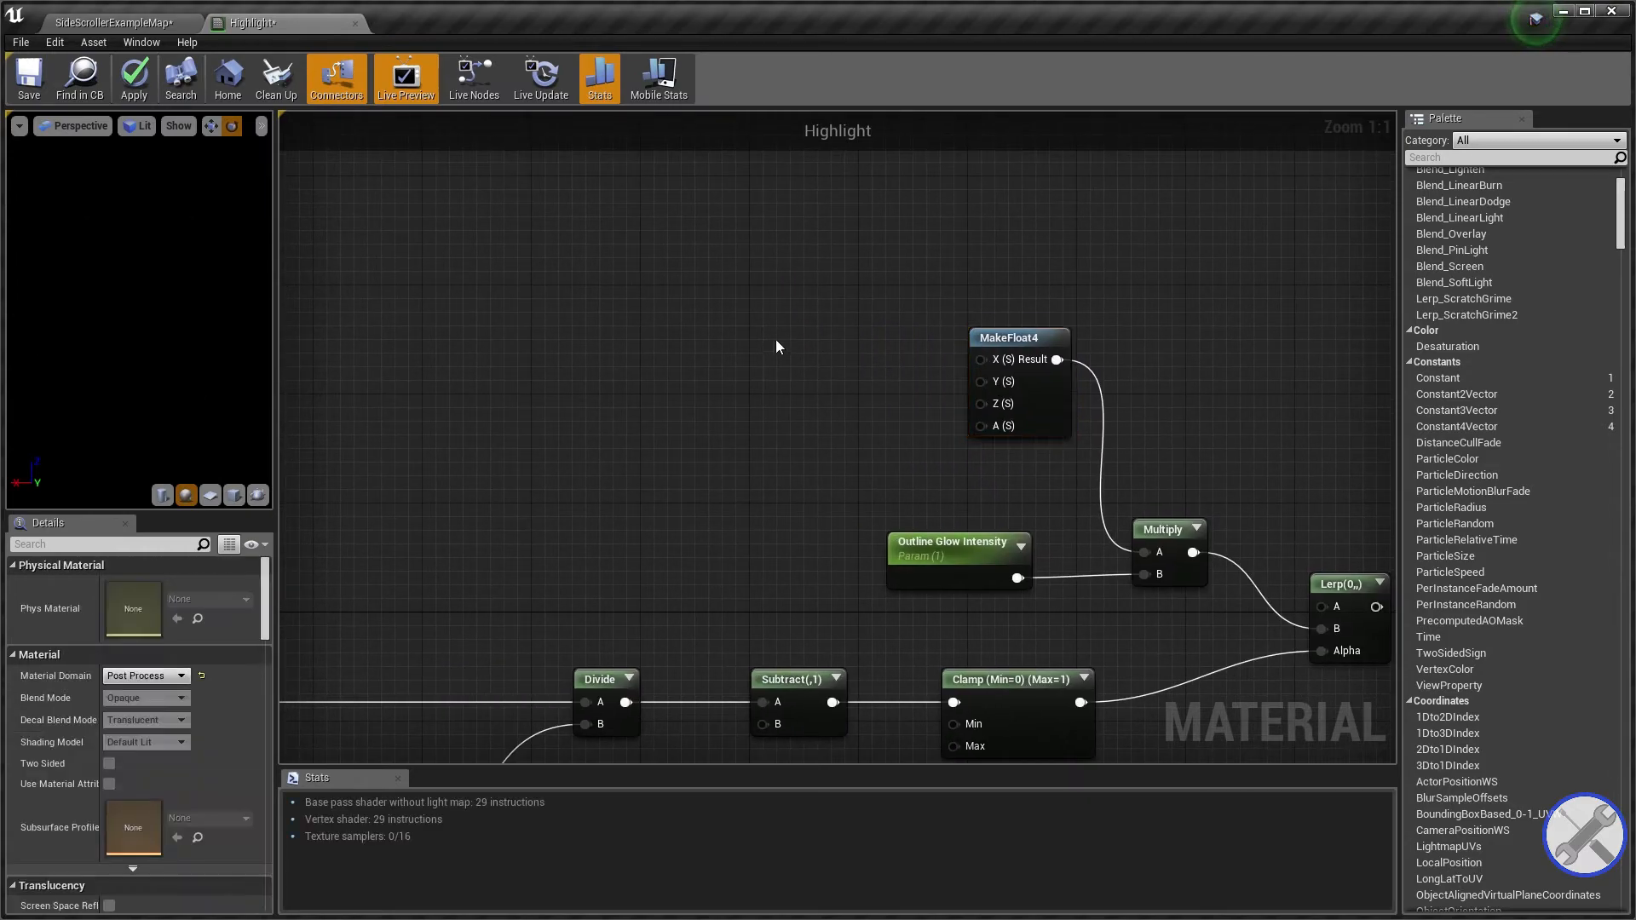
right_click(778, 343)
text(vec)
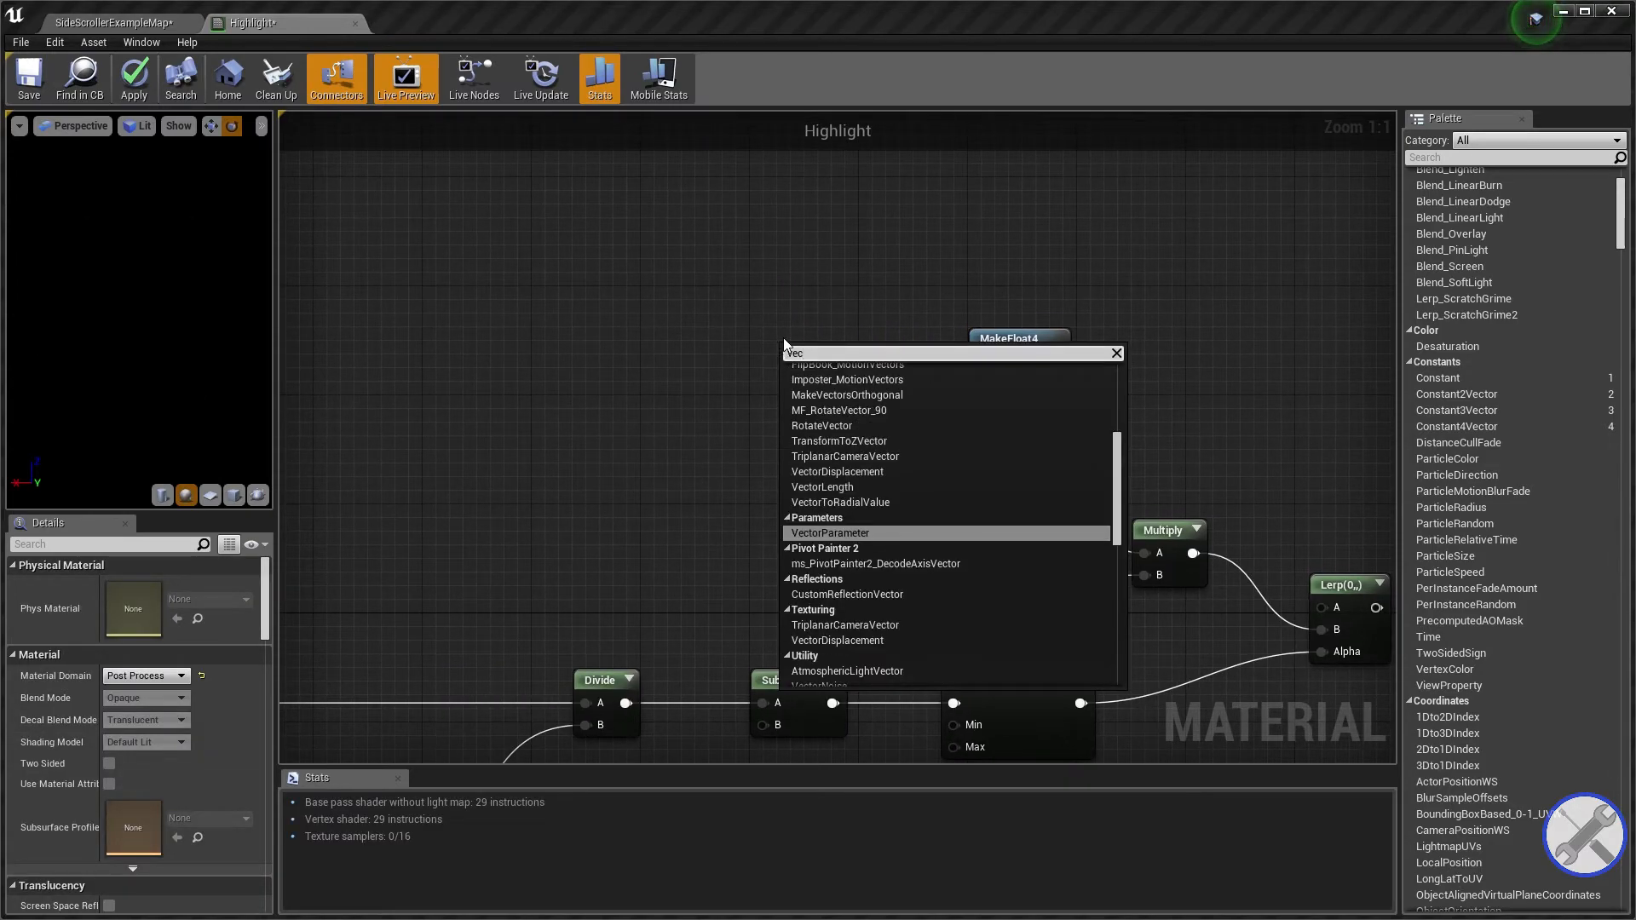
text(tor pa)
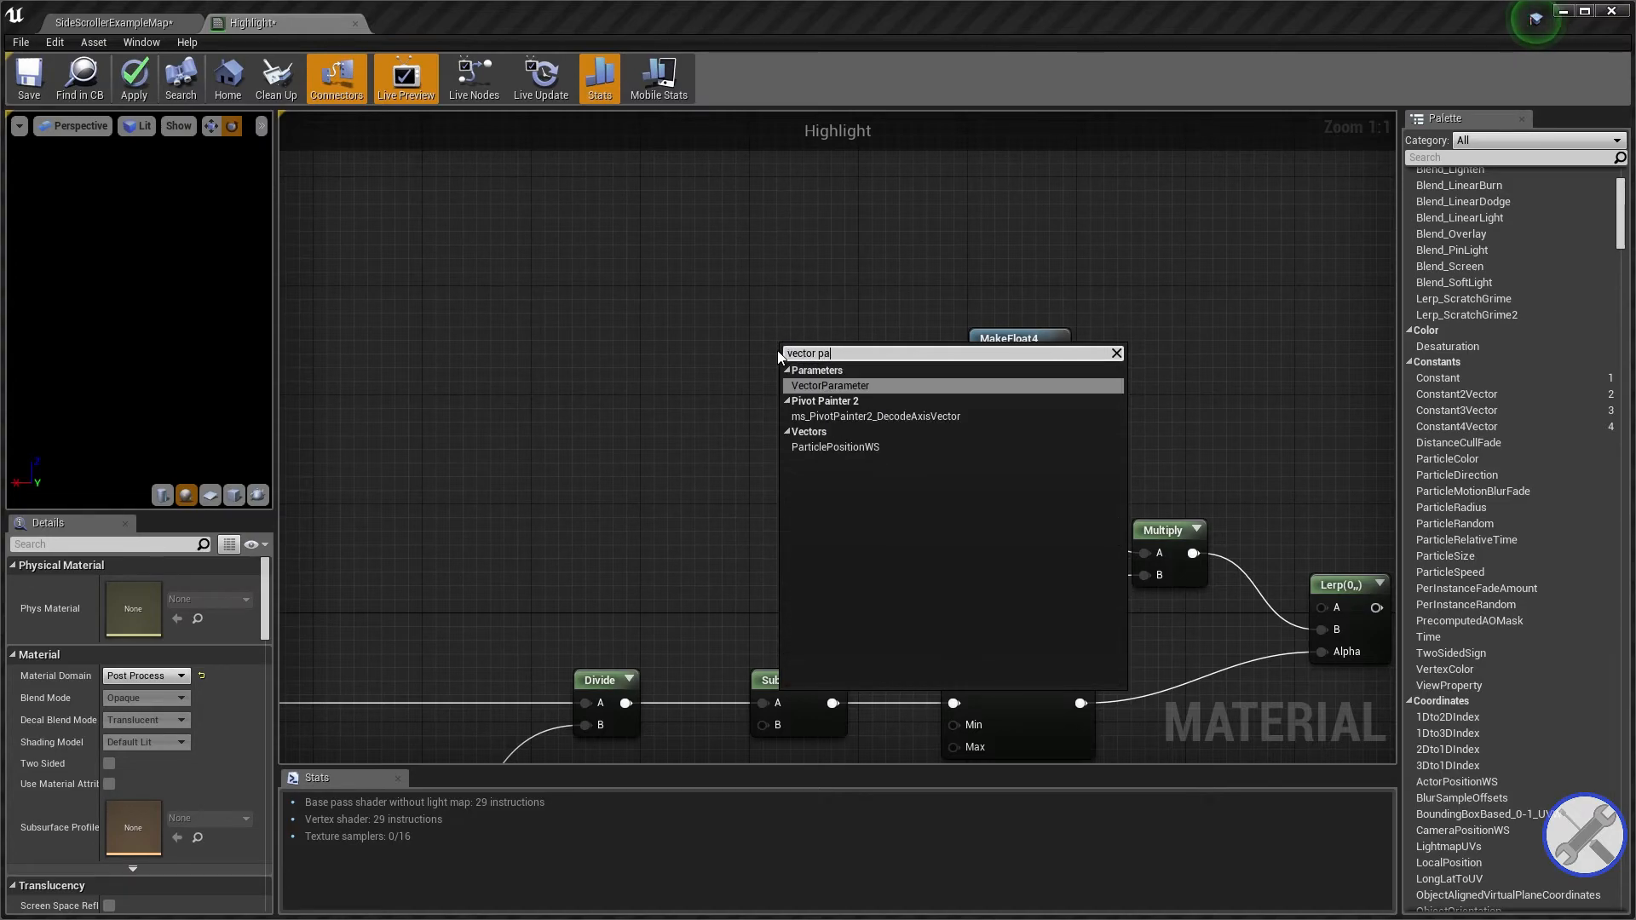
key(Return)
mouse_move(867, 381)
mouse_down()
mouse_move(825, 325)
mouse_move(849, 363)
mouse_up()
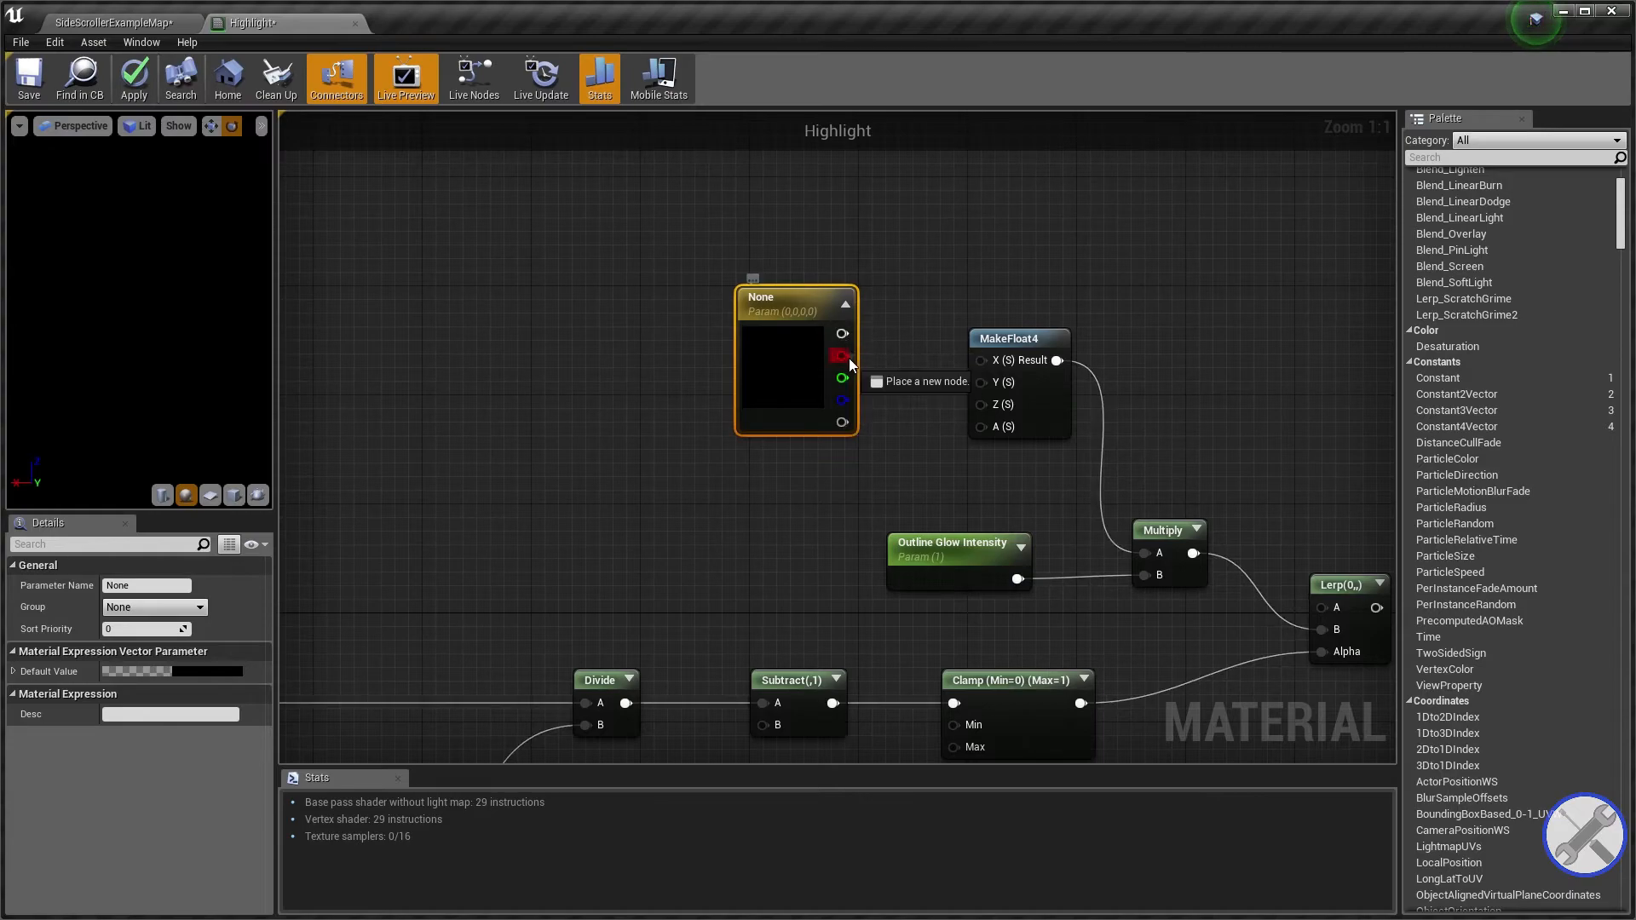
Wire the vector parameter's red, green, blue and alpha outputs to MakeFloat4's X, Y, Z and A inputs.
drag(983, 361, 982, 361)
drag(841, 377, 960, 385)
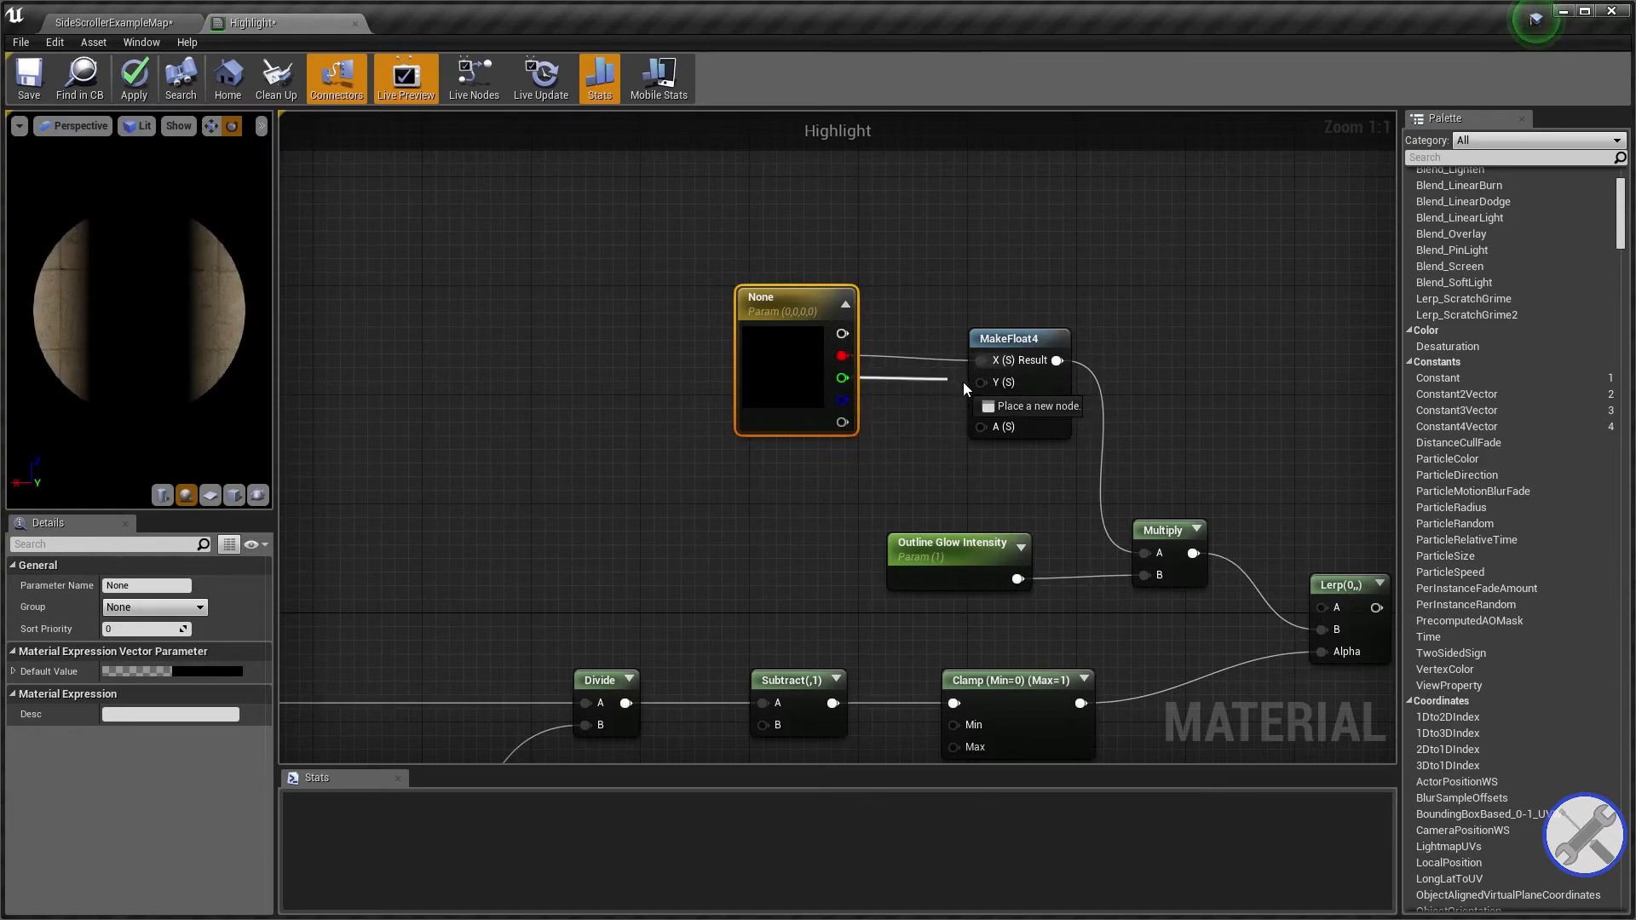
drag(842, 400, 981, 405)
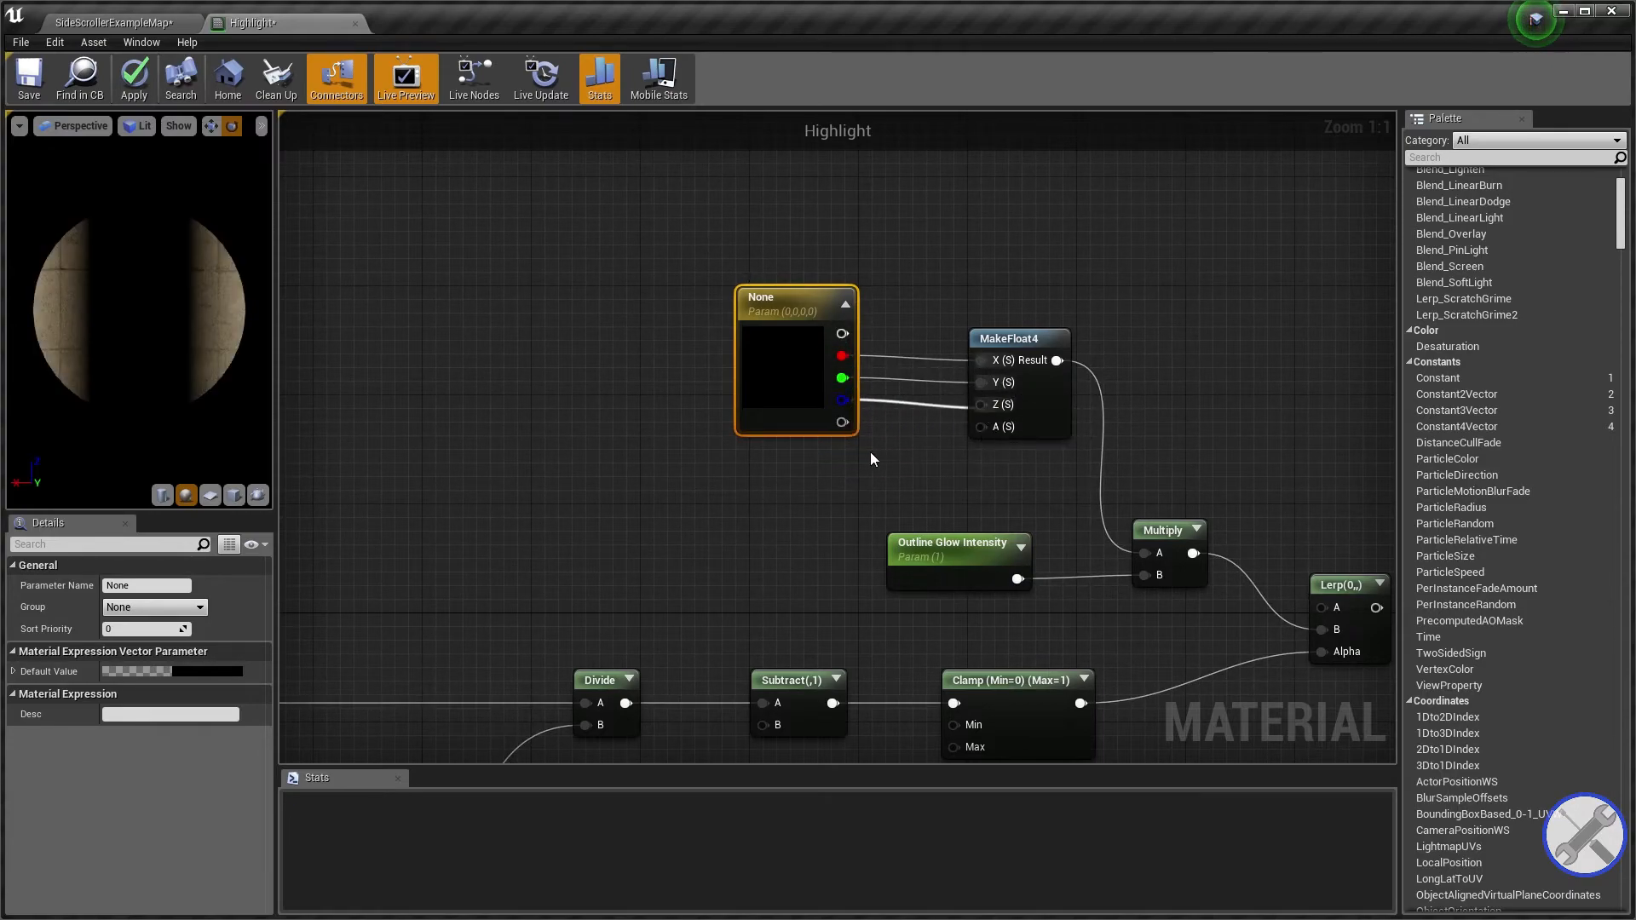
drag(841, 422, 981, 426)
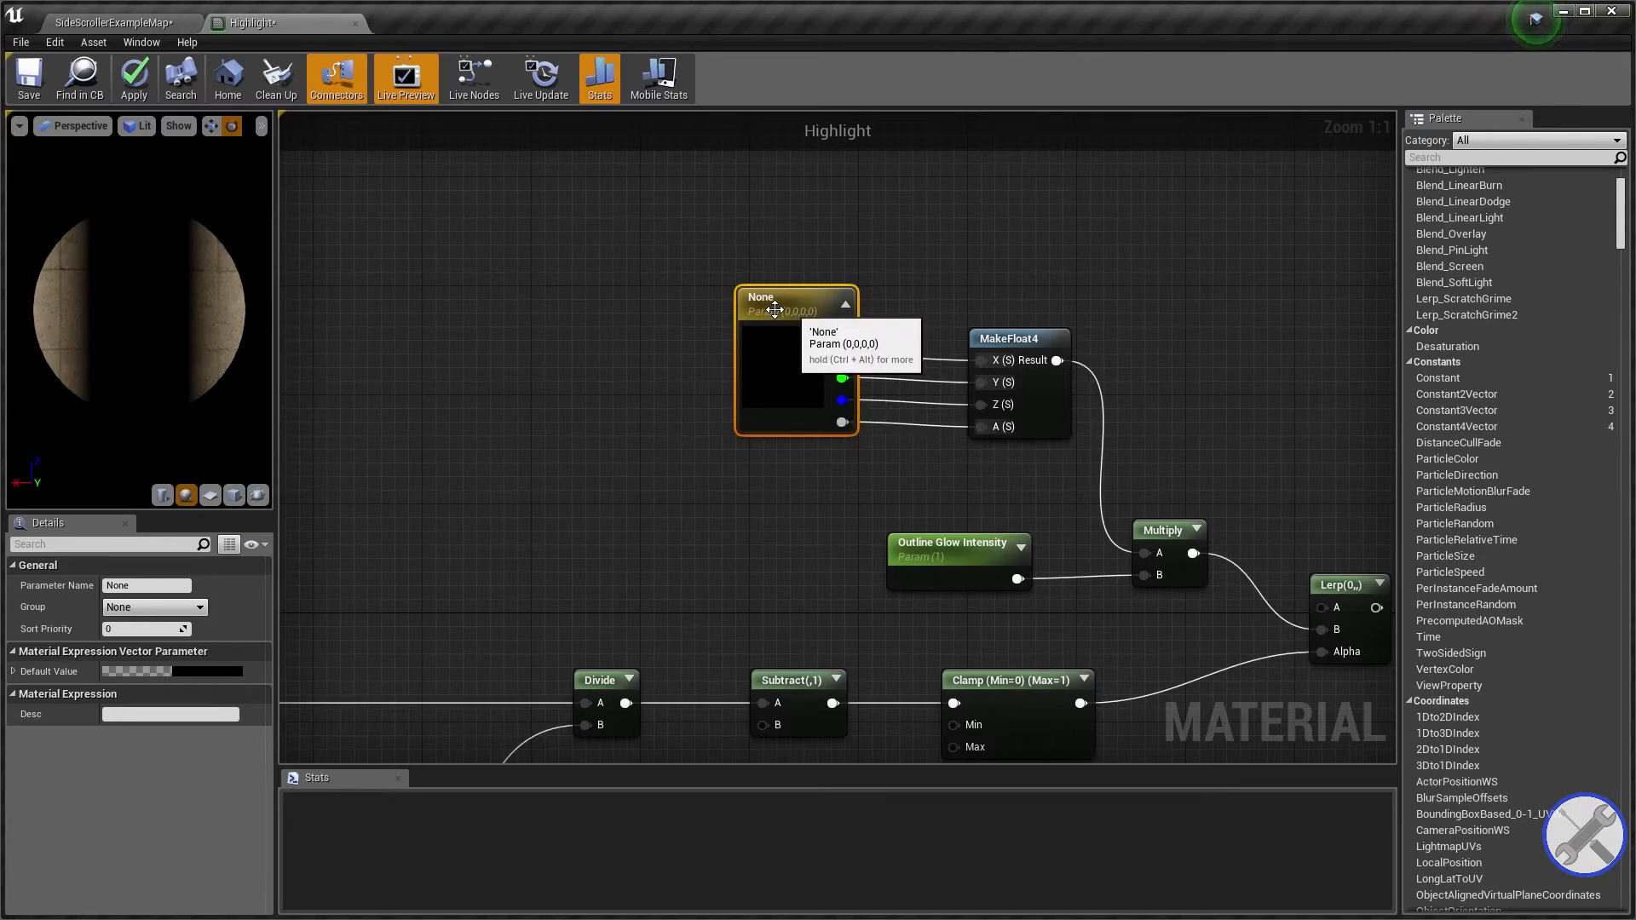
Name the vector parameter Highlight Color.
click(145, 585)
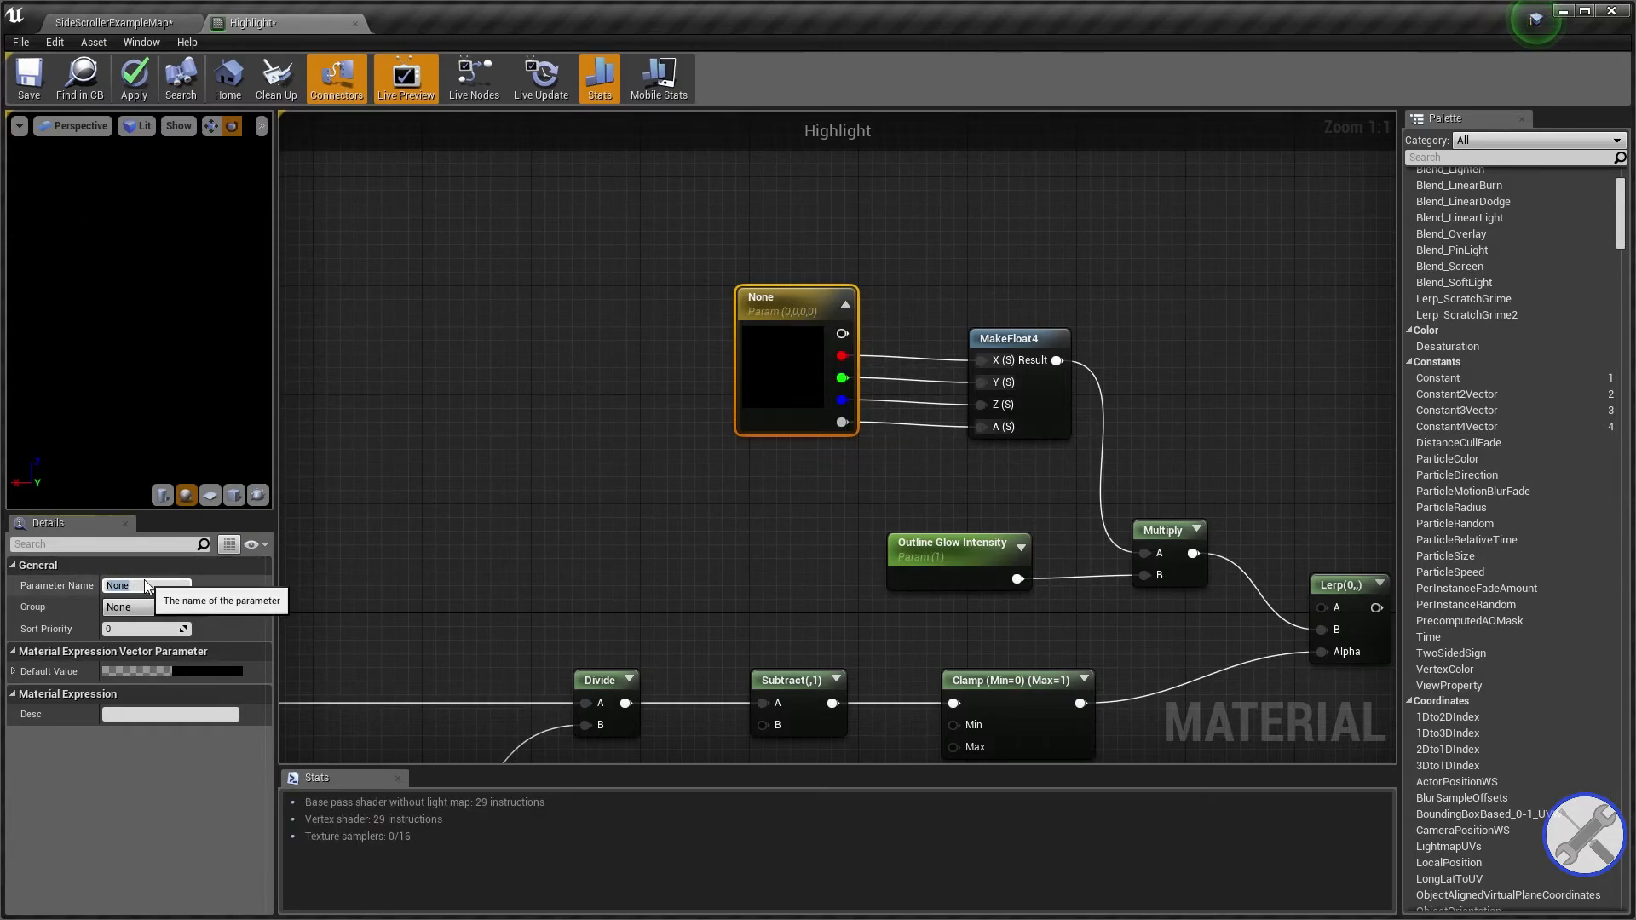
text(Highlight Color)
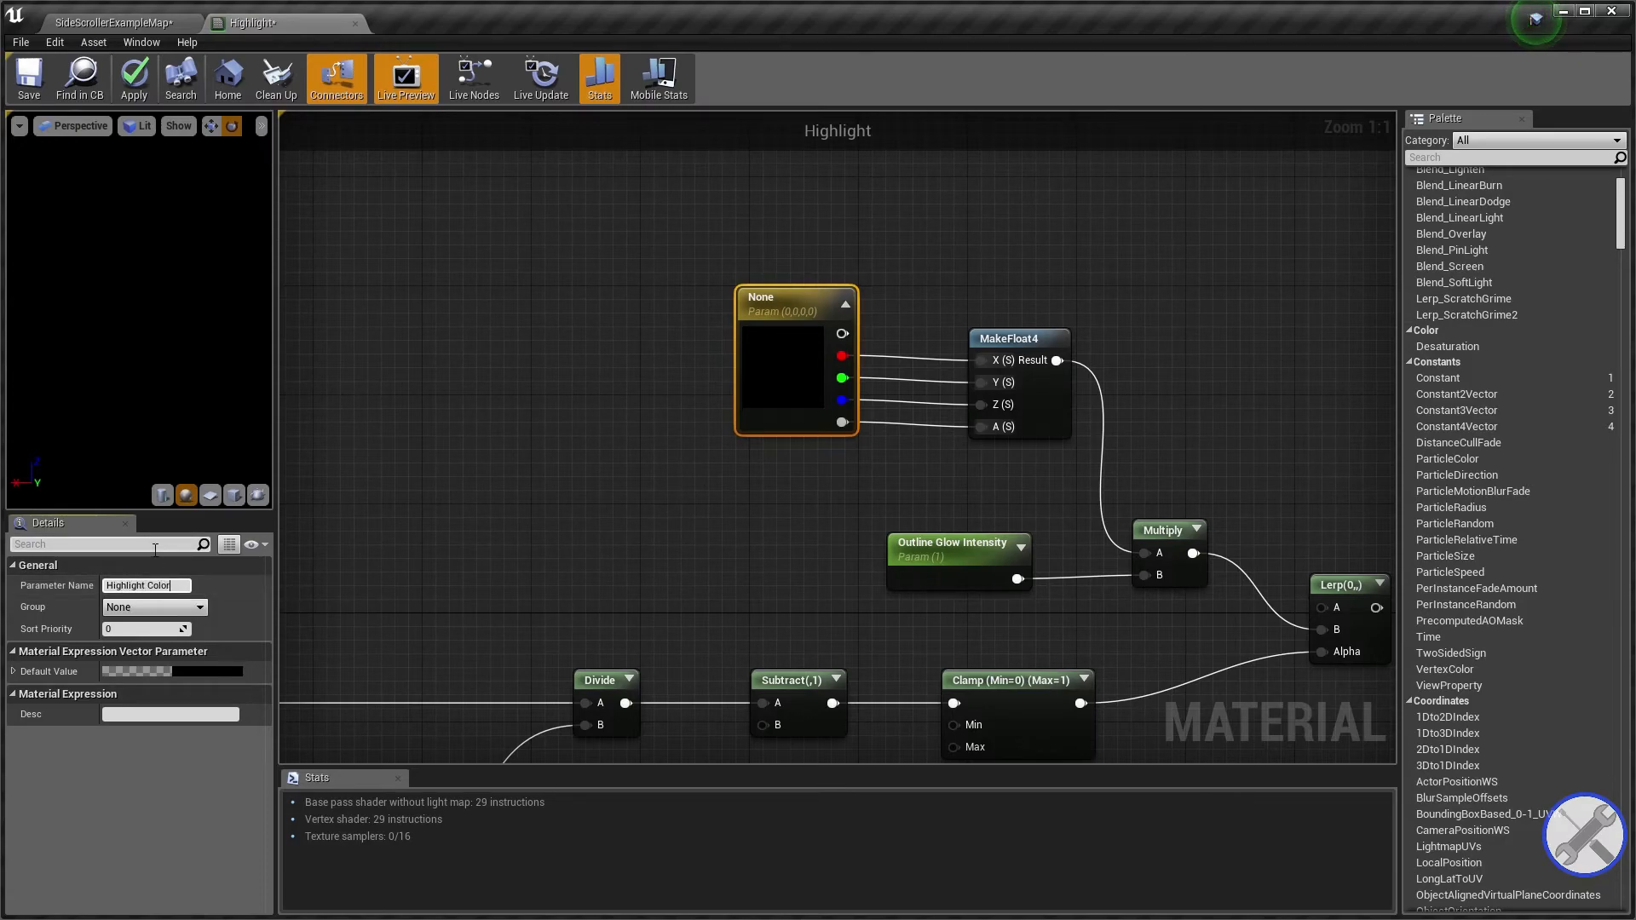
key(Return)
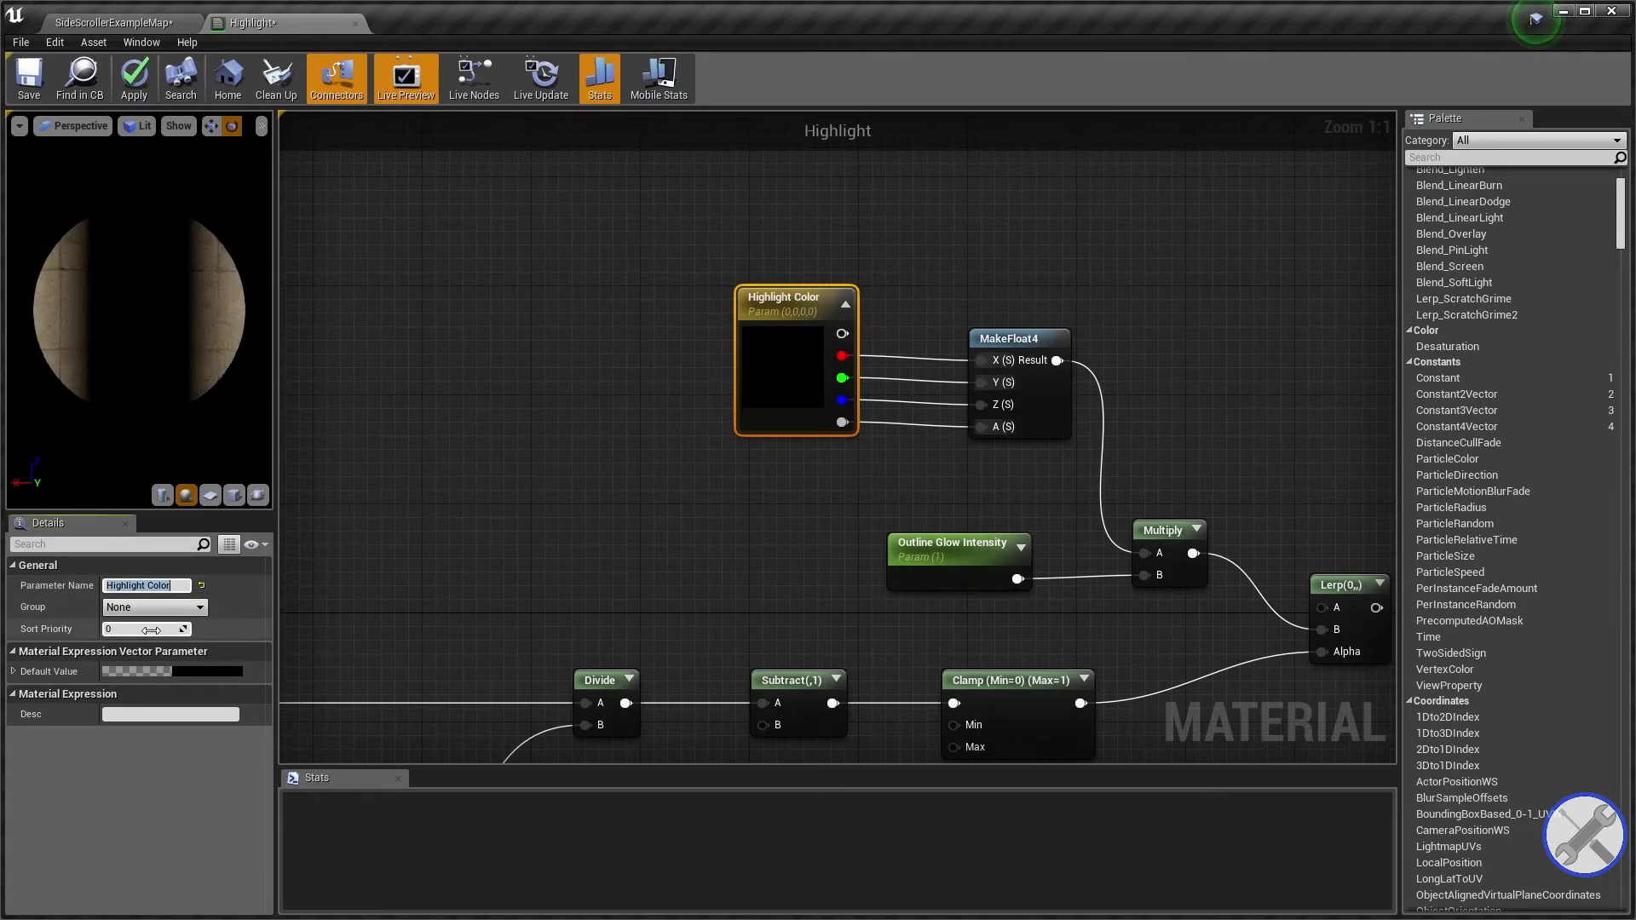
Set the Highlight Color default value to a yellow of about R 0.786, G 0.623, B 0.0446, A 0.
double_click(830, 341)
click(978, 492)
drag(968, 451, 969, 483)
click(1063, 438)
drag(1062, 428, 1062, 416)
click(975, 551)
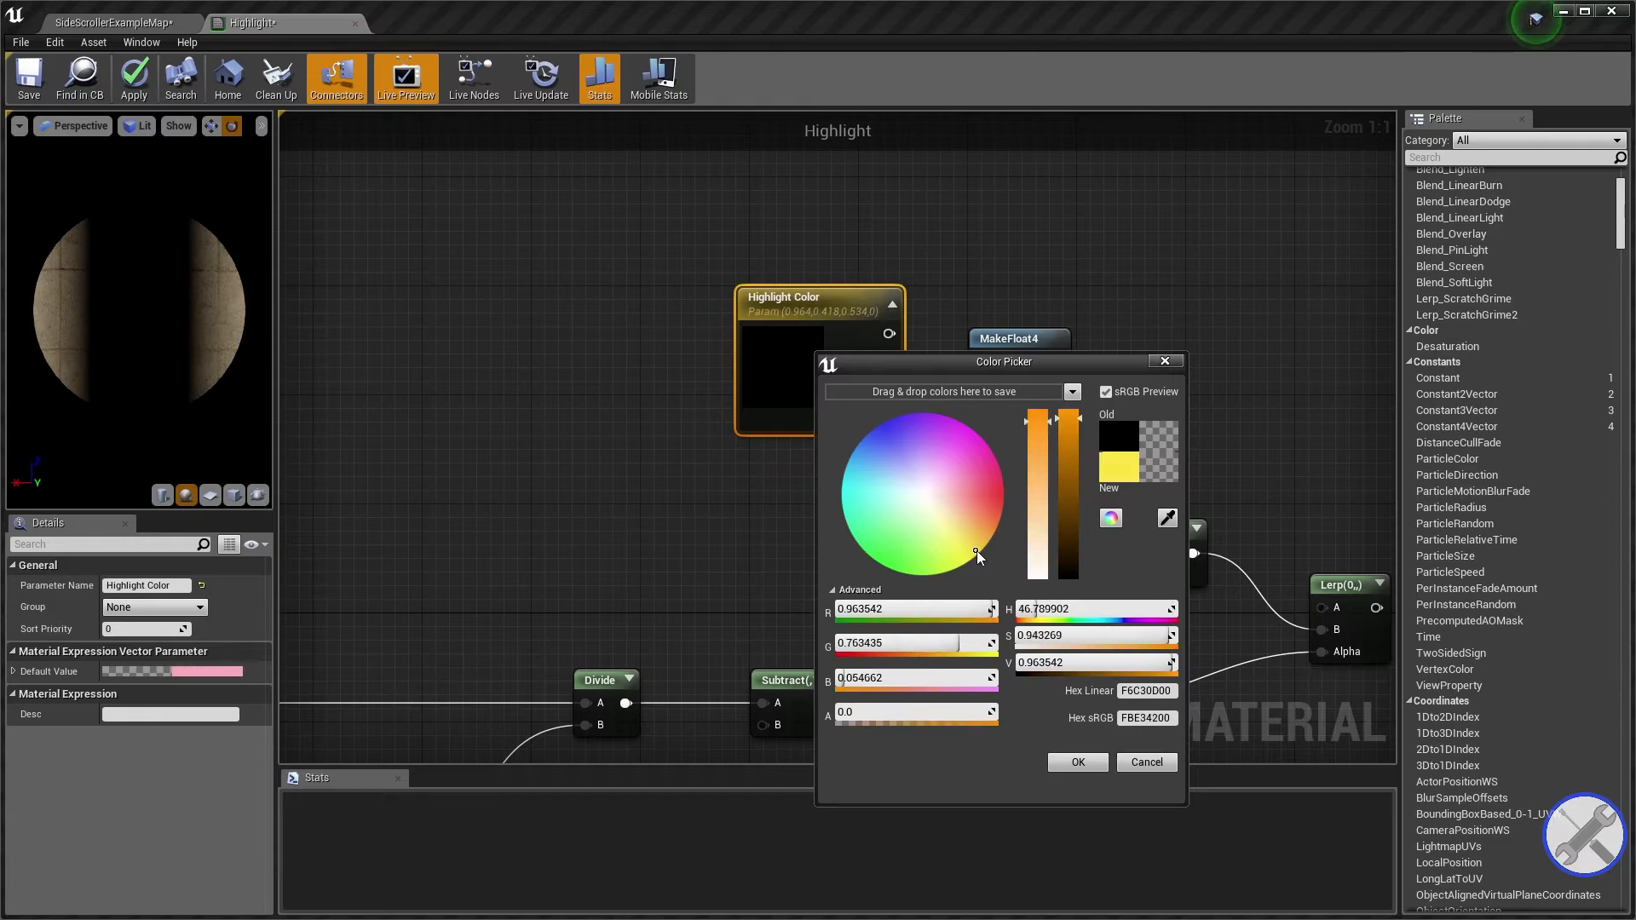
click(1067, 448)
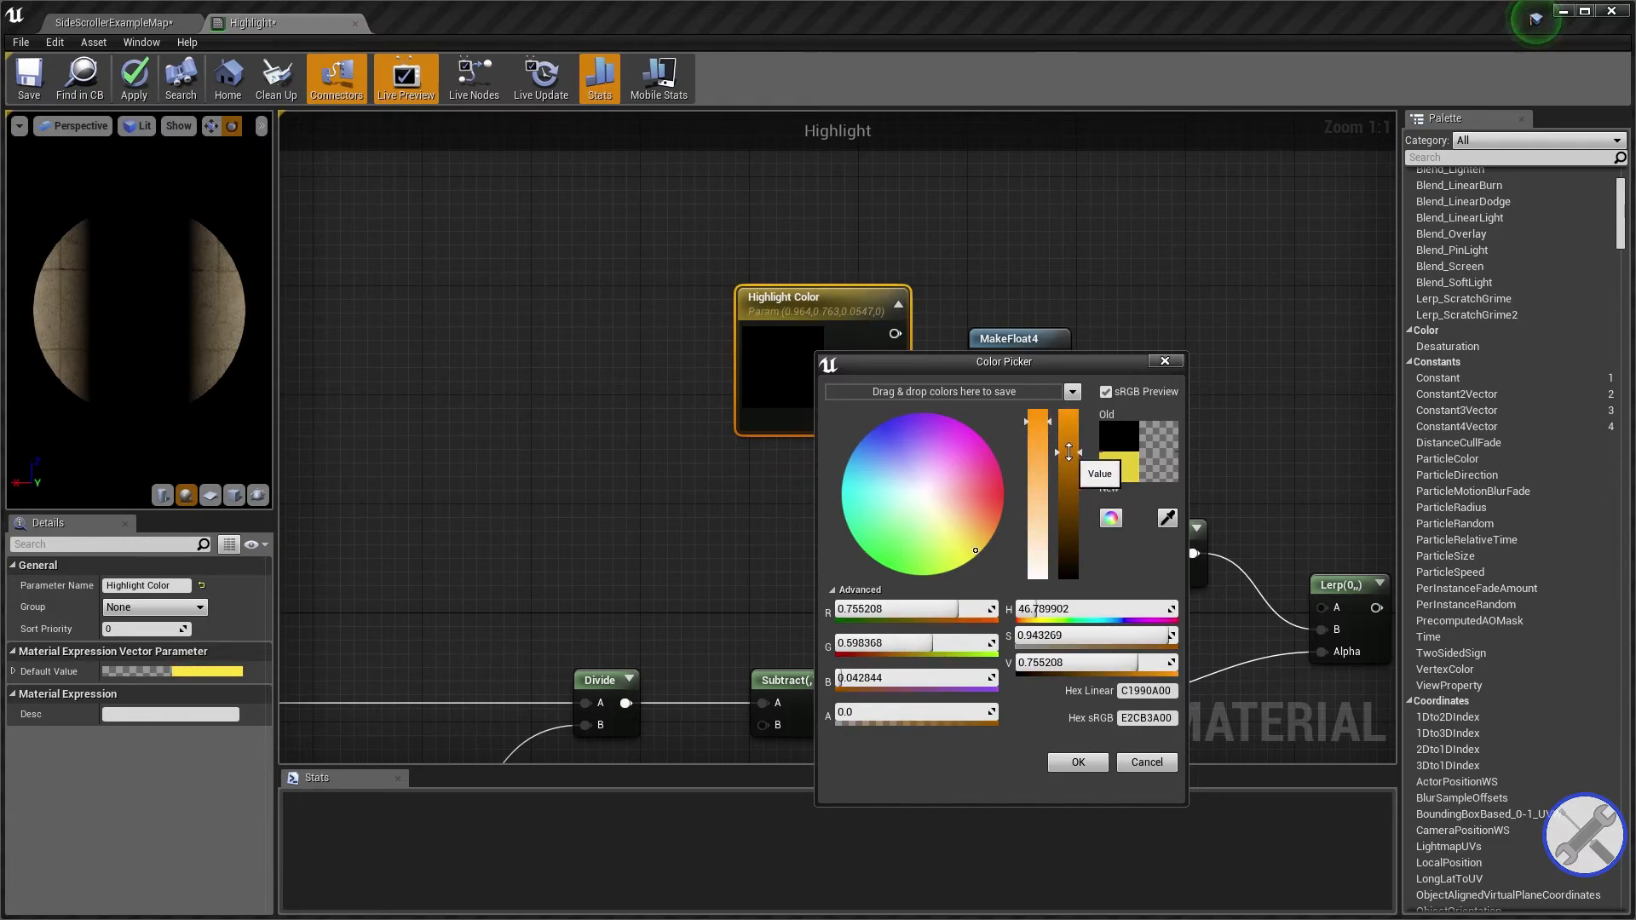
click(1078, 763)
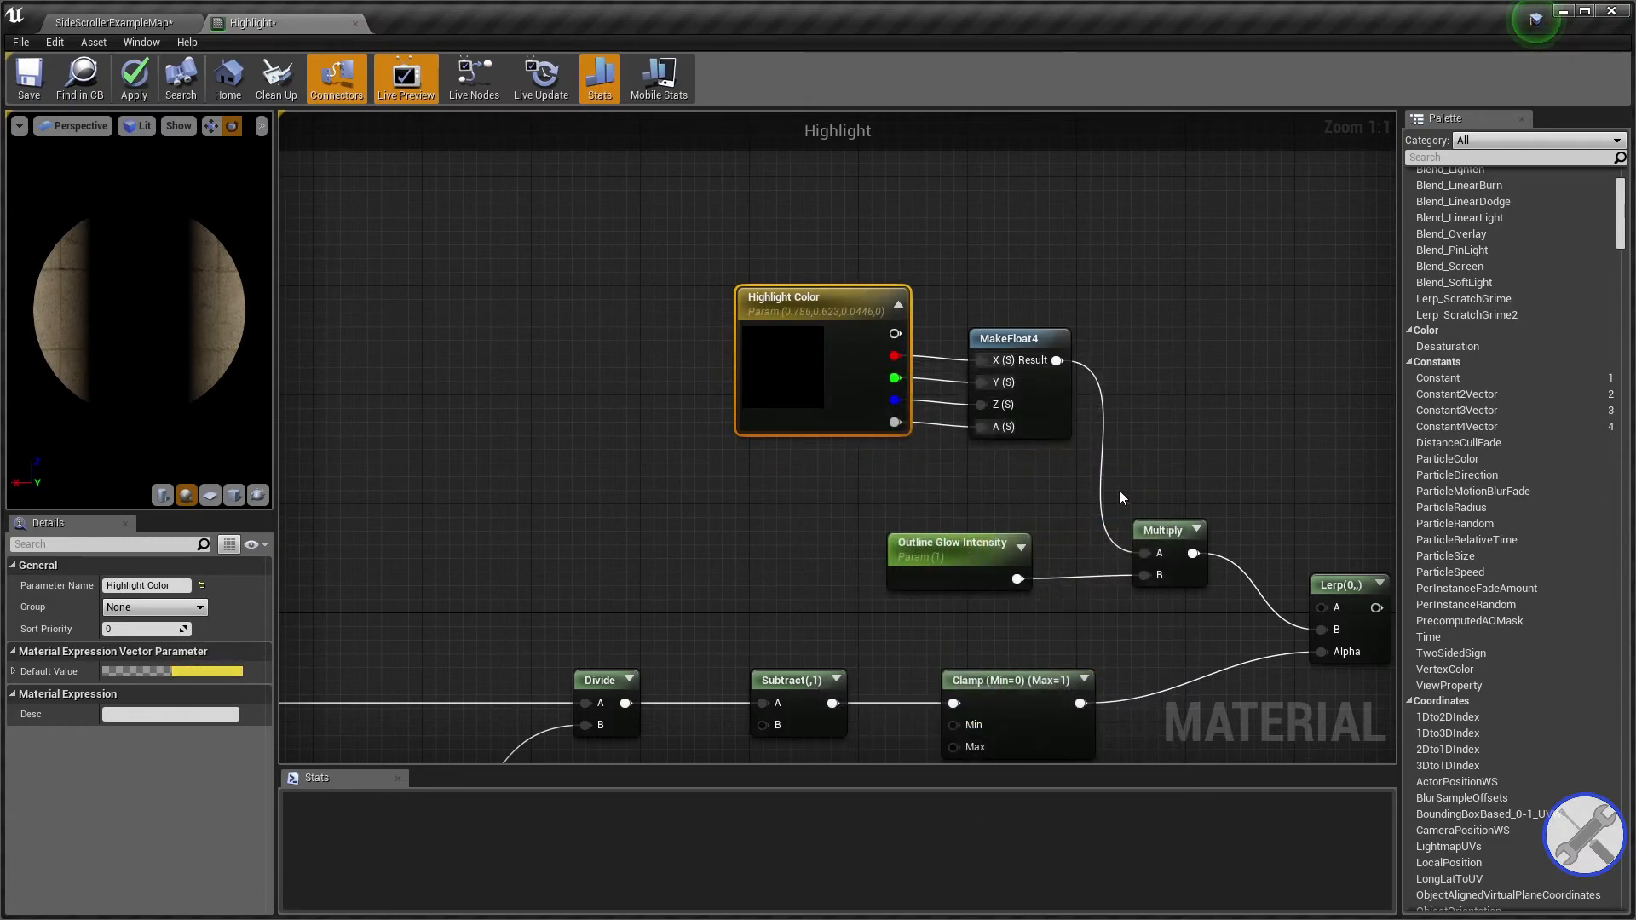
Add a SceneTexture node in the empty space above the Lerp node.
right_drag(1111, 440, 810, 397)
right_drag(1075, 325, 875, 335)
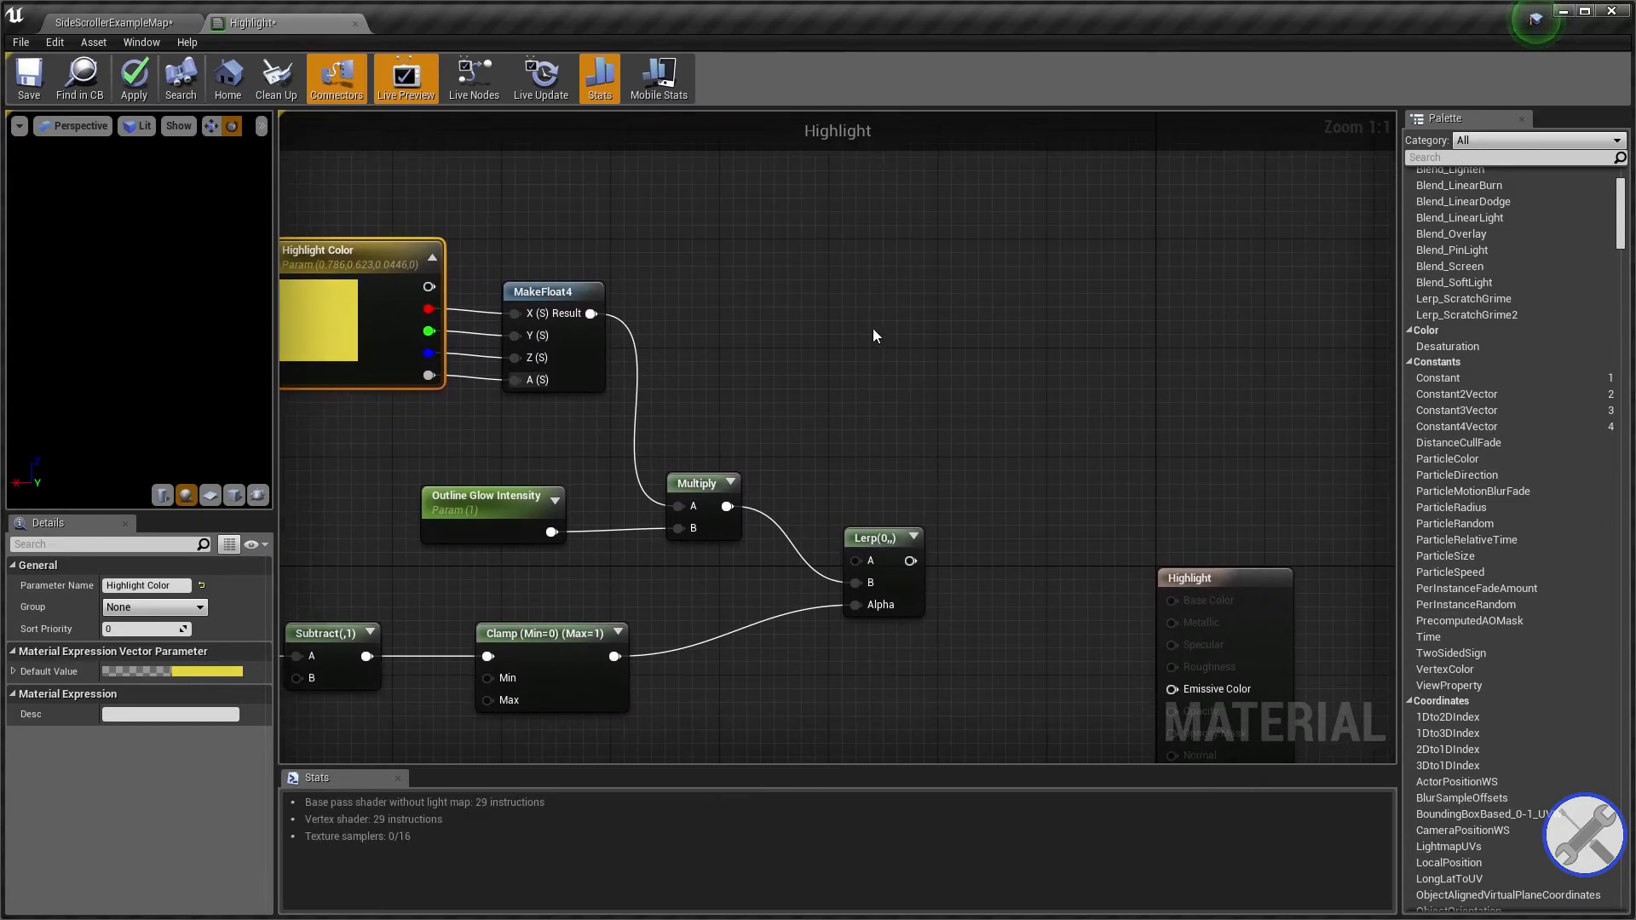
right_click(778, 341)
scroll(781, 348, down, 10)
text(Scene tex)
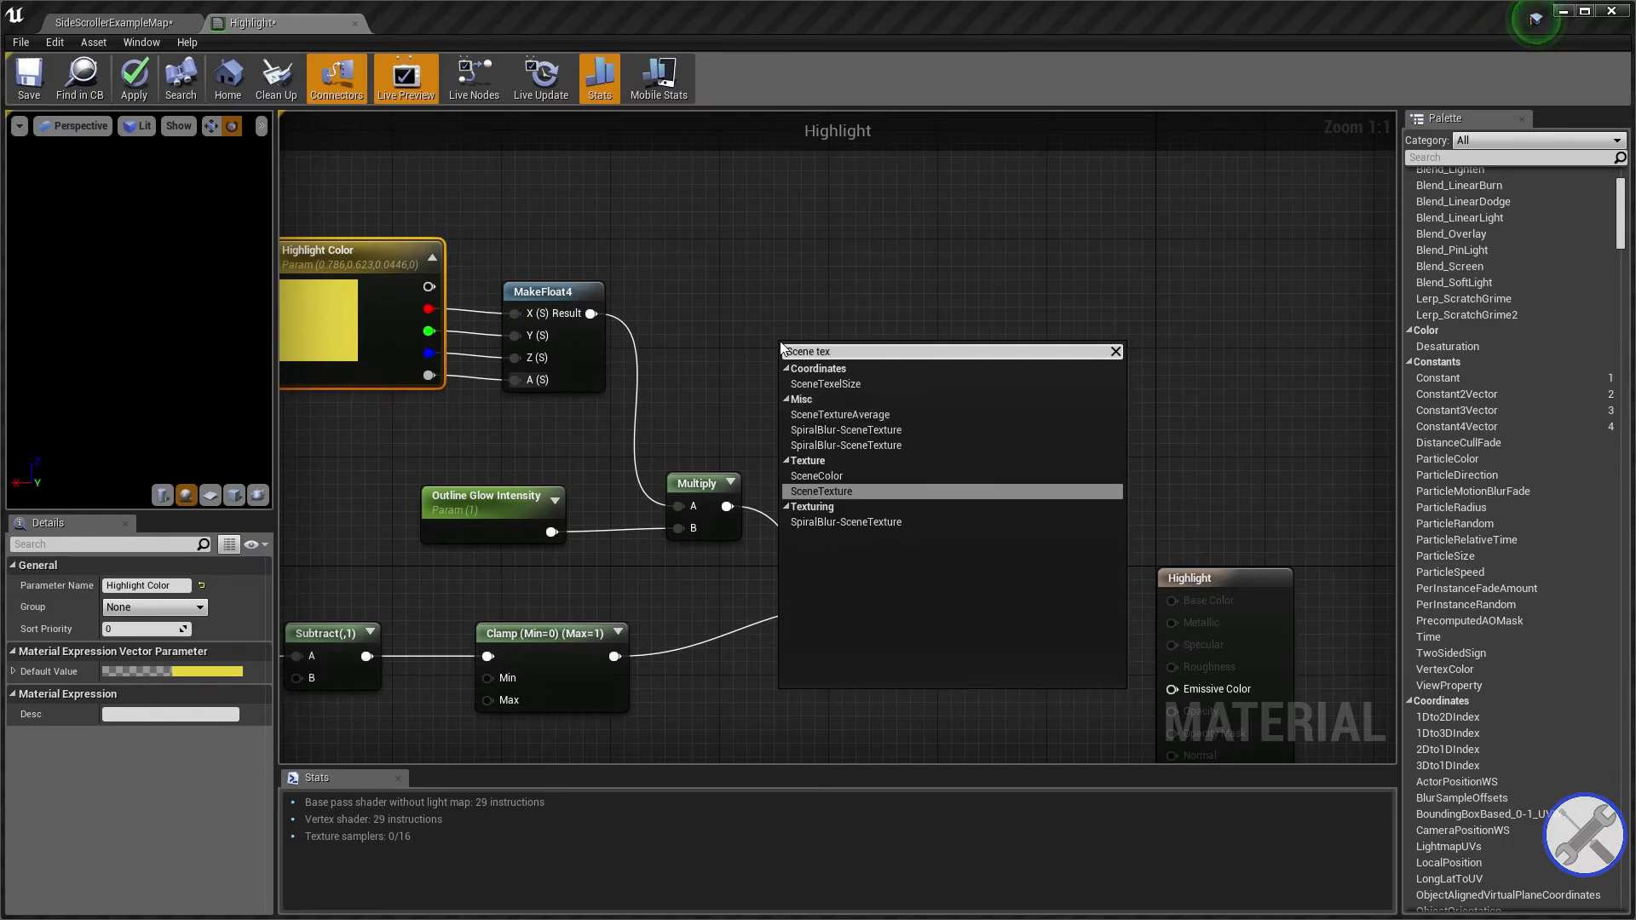
key(Return)
drag(828, 368, 783, 347)
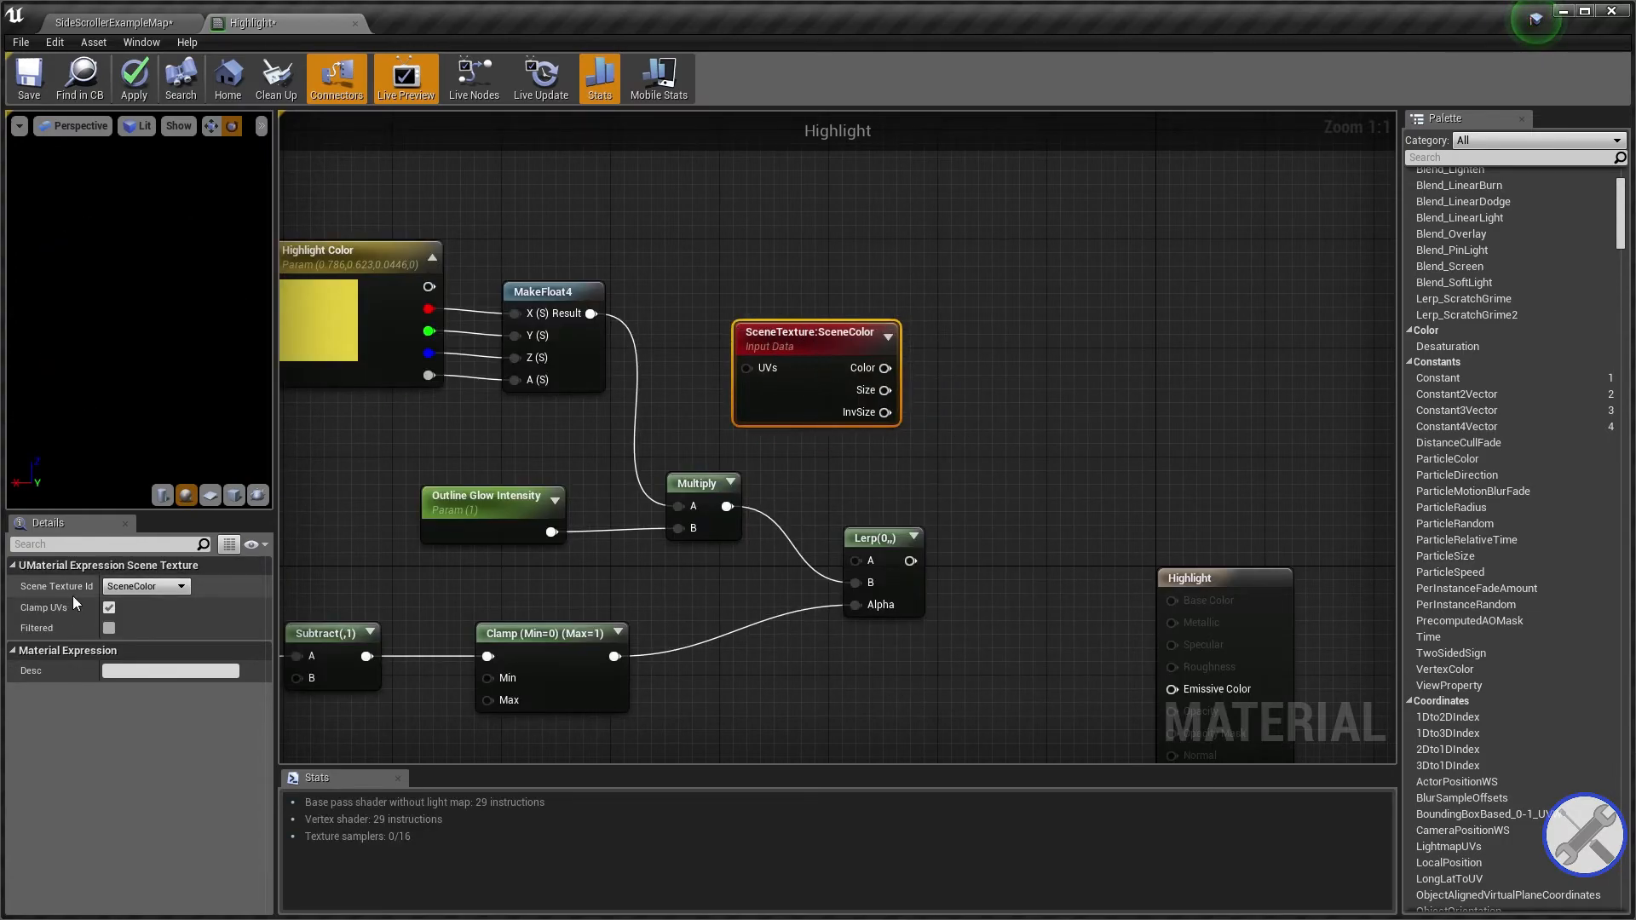
Set the new SceneTexture node's Scene Texture Id to PostProcessInput0.
click(124, 586)
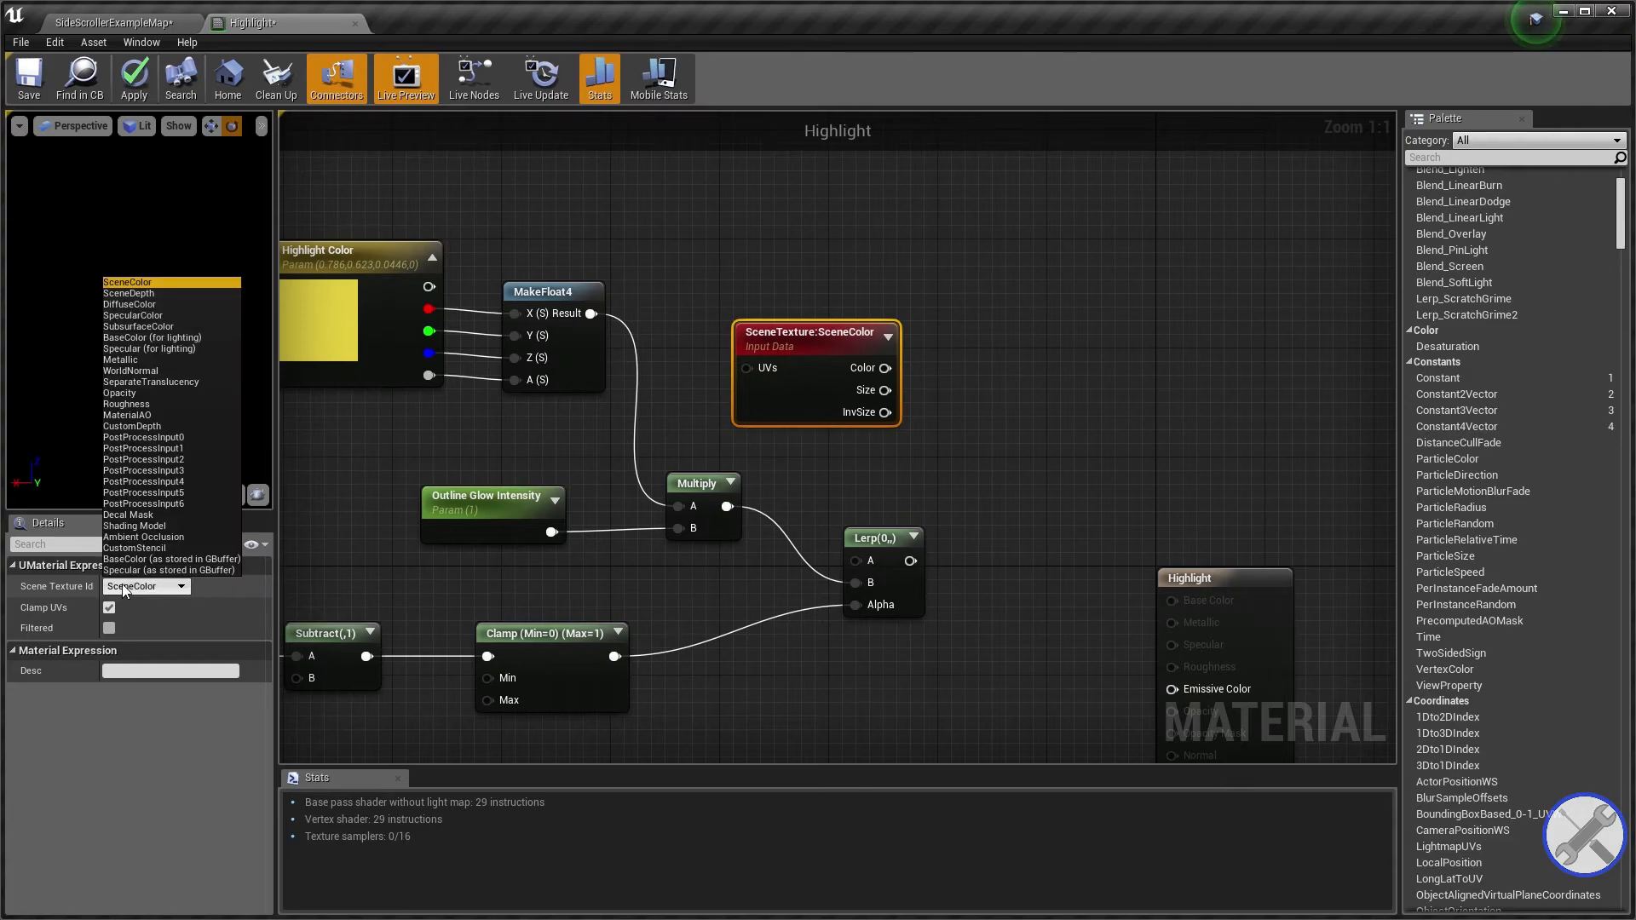
click(161, 437)
right_drag(972, 343, 803, 300)
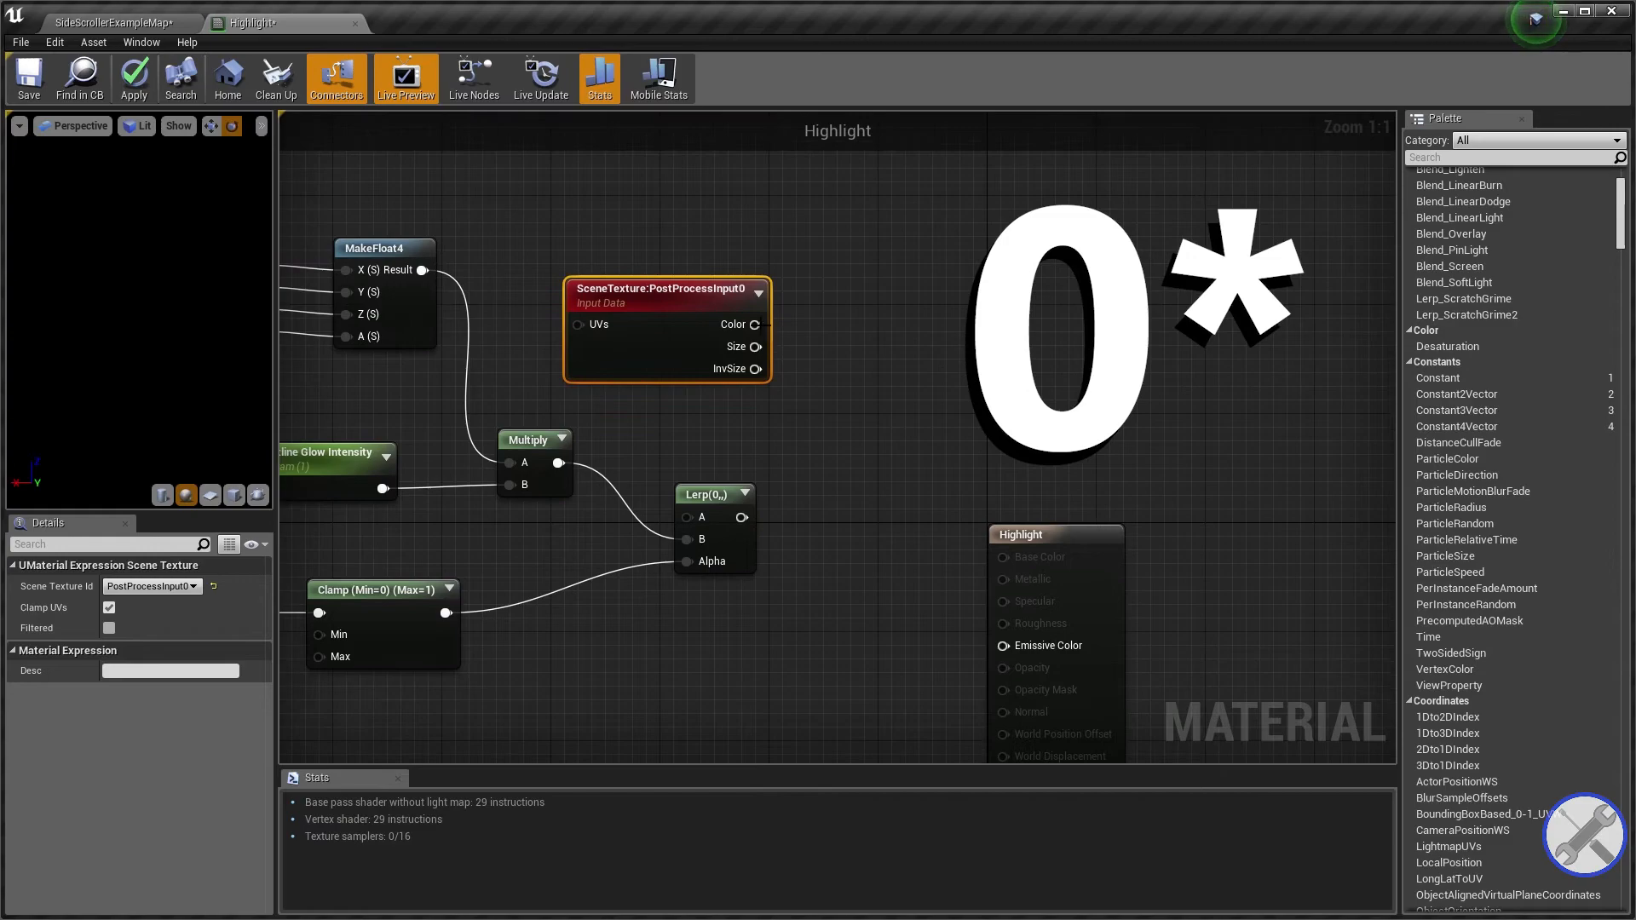
Connect the PostProcessInput0 Color output to the Lerp's A input and the Lerp output to Emissive Color, applying the material.
drag(710, 487, 686, 516)
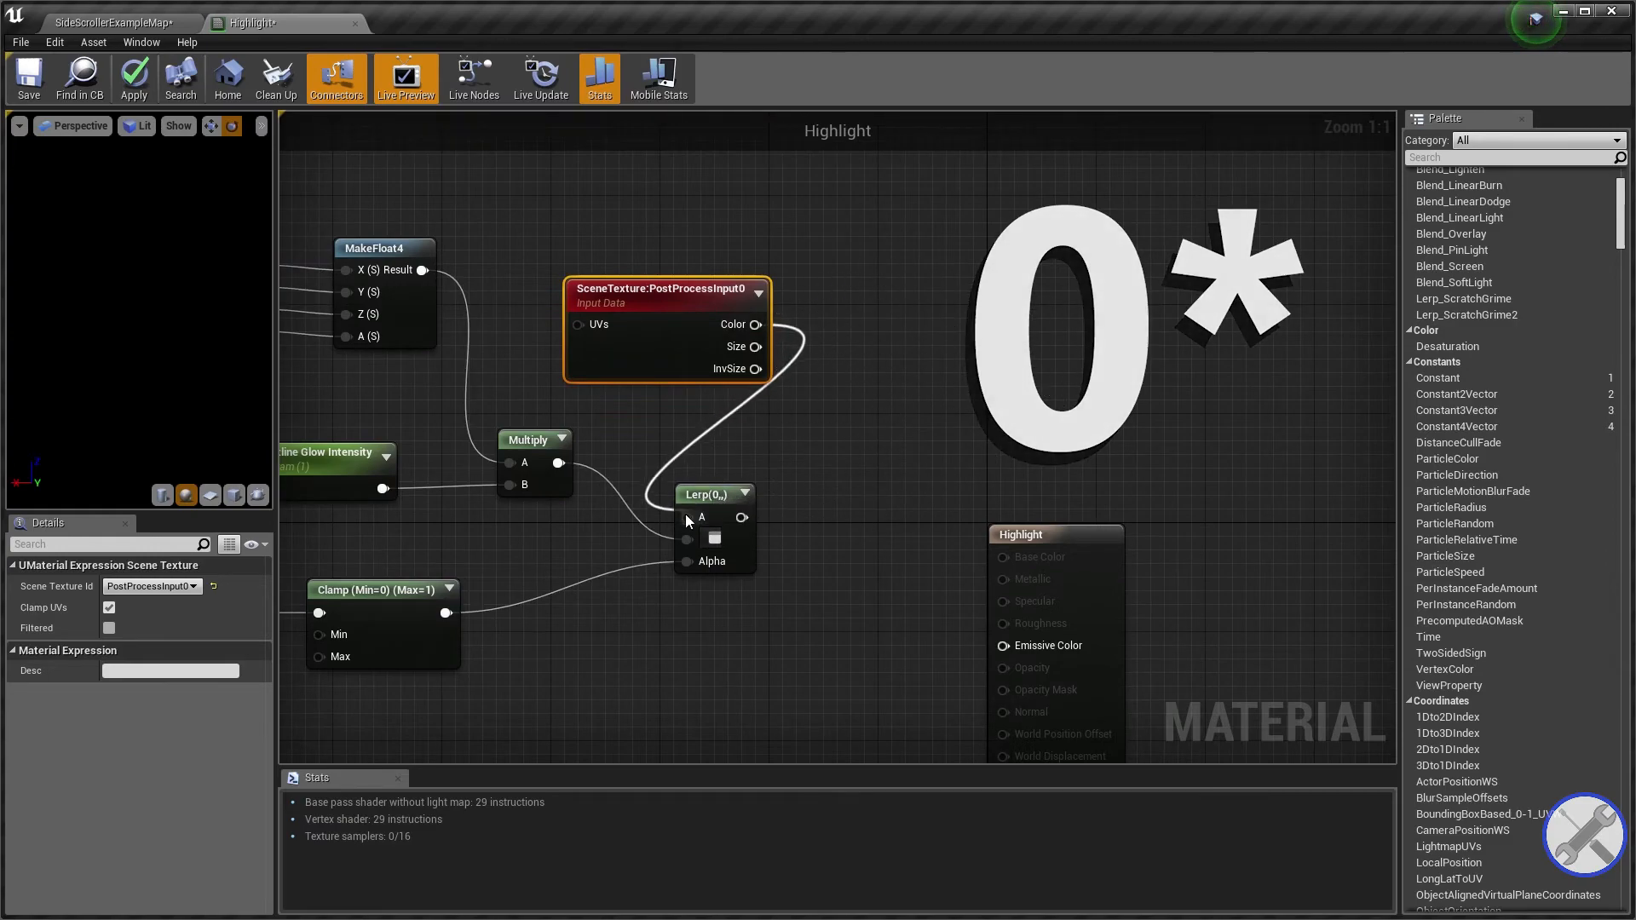
right_drag(830, 513, 760, 319)
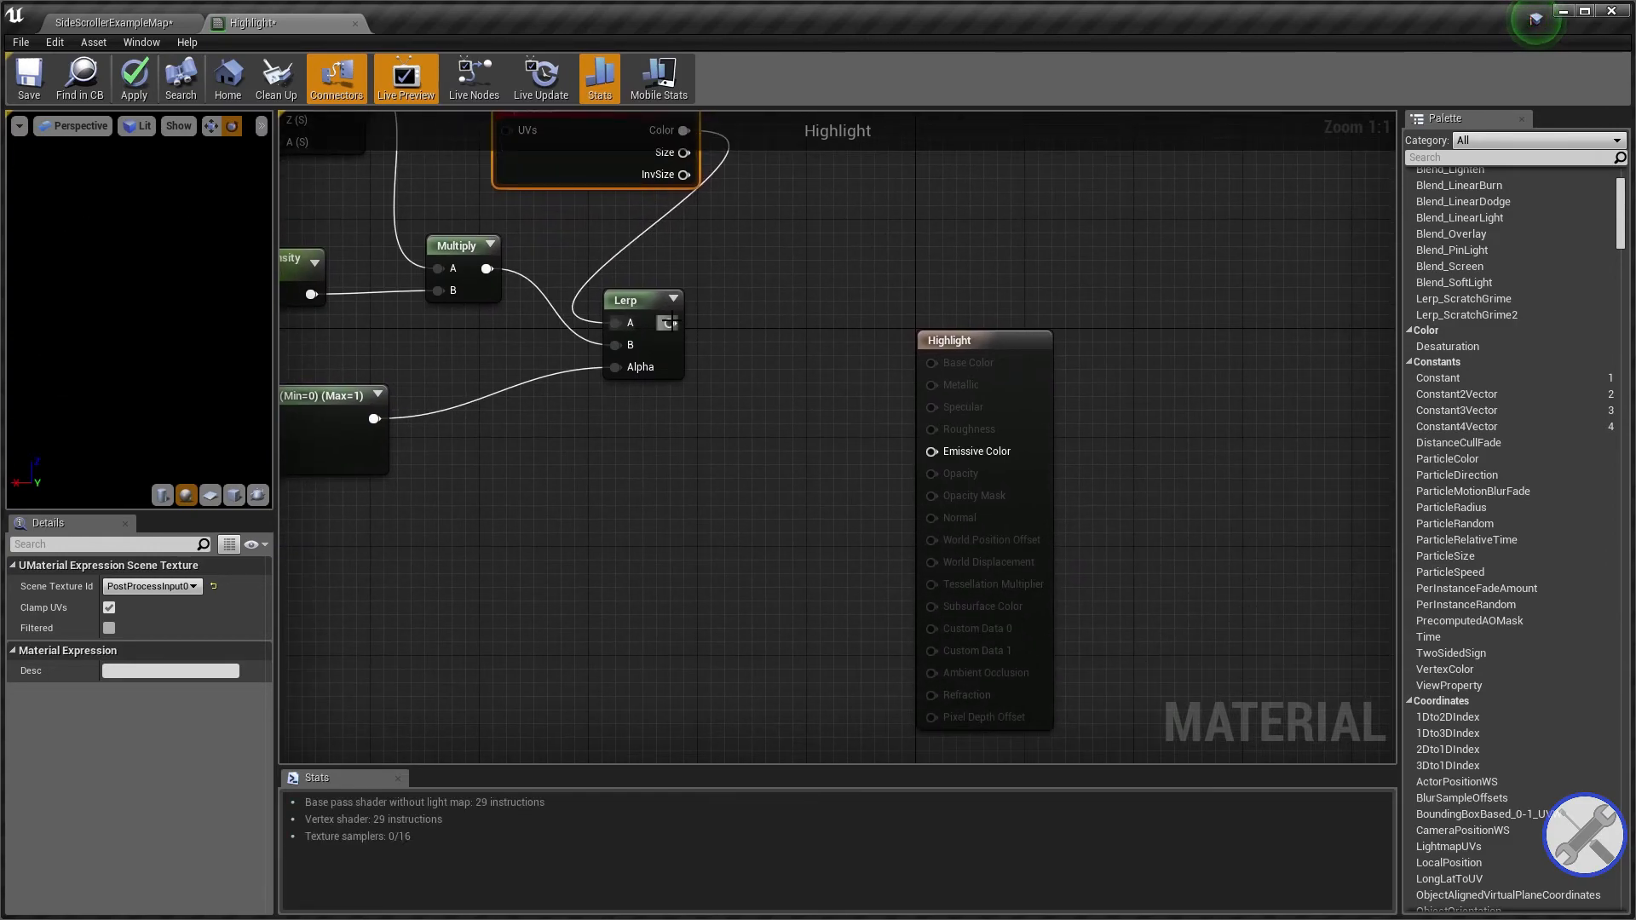
drag(671, 323, 939, 405)
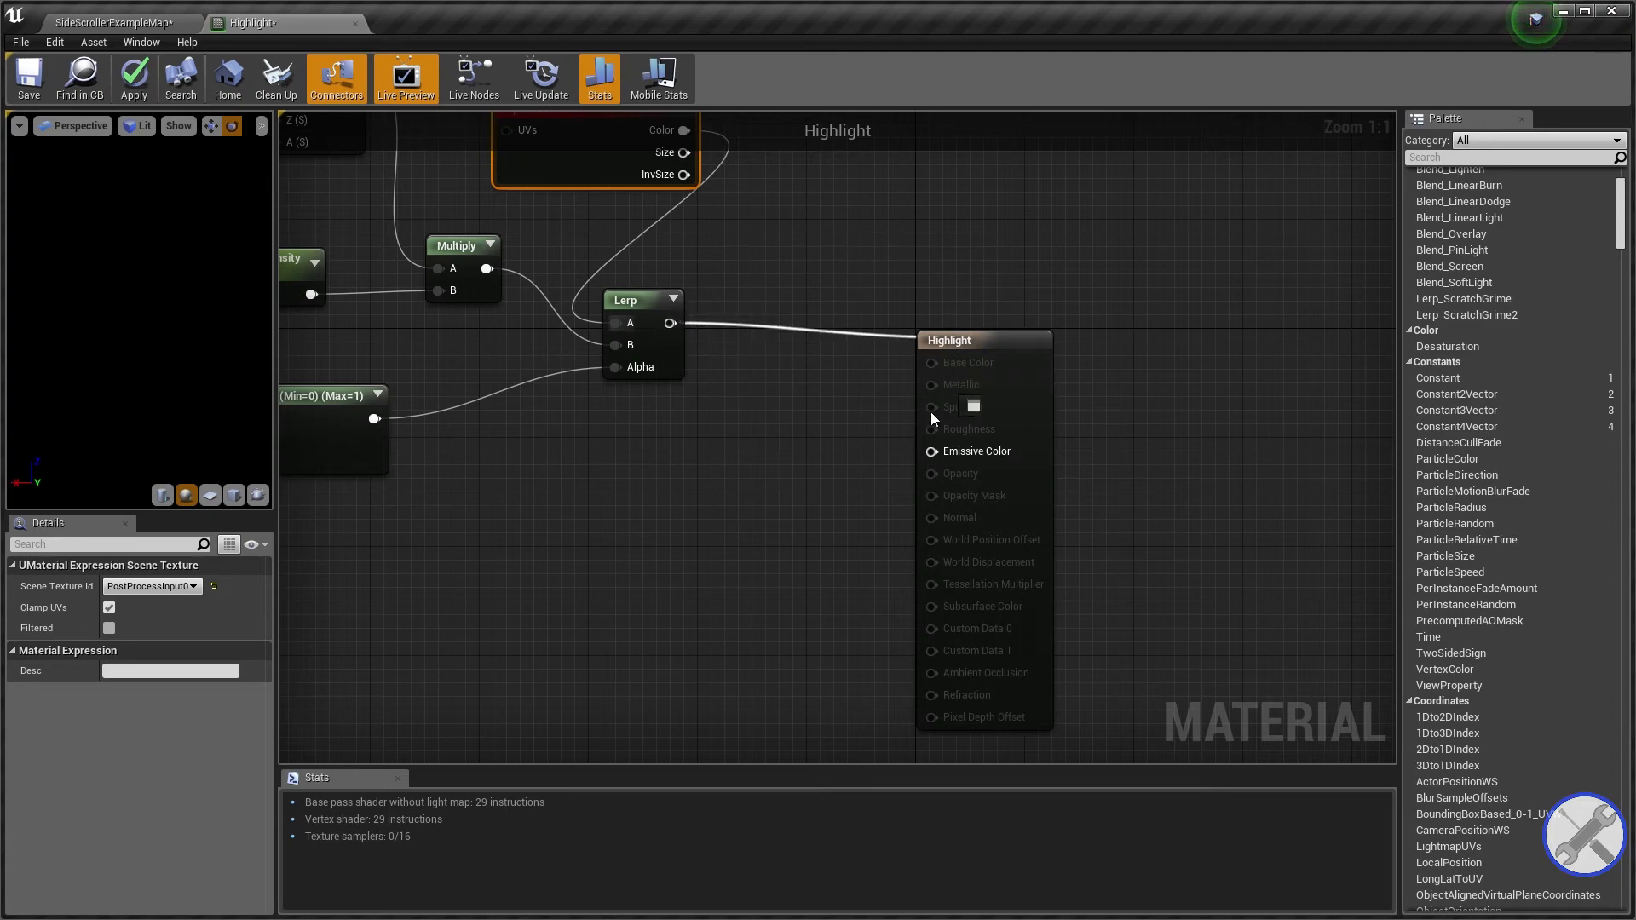
drag(917, 460, 933, 457)
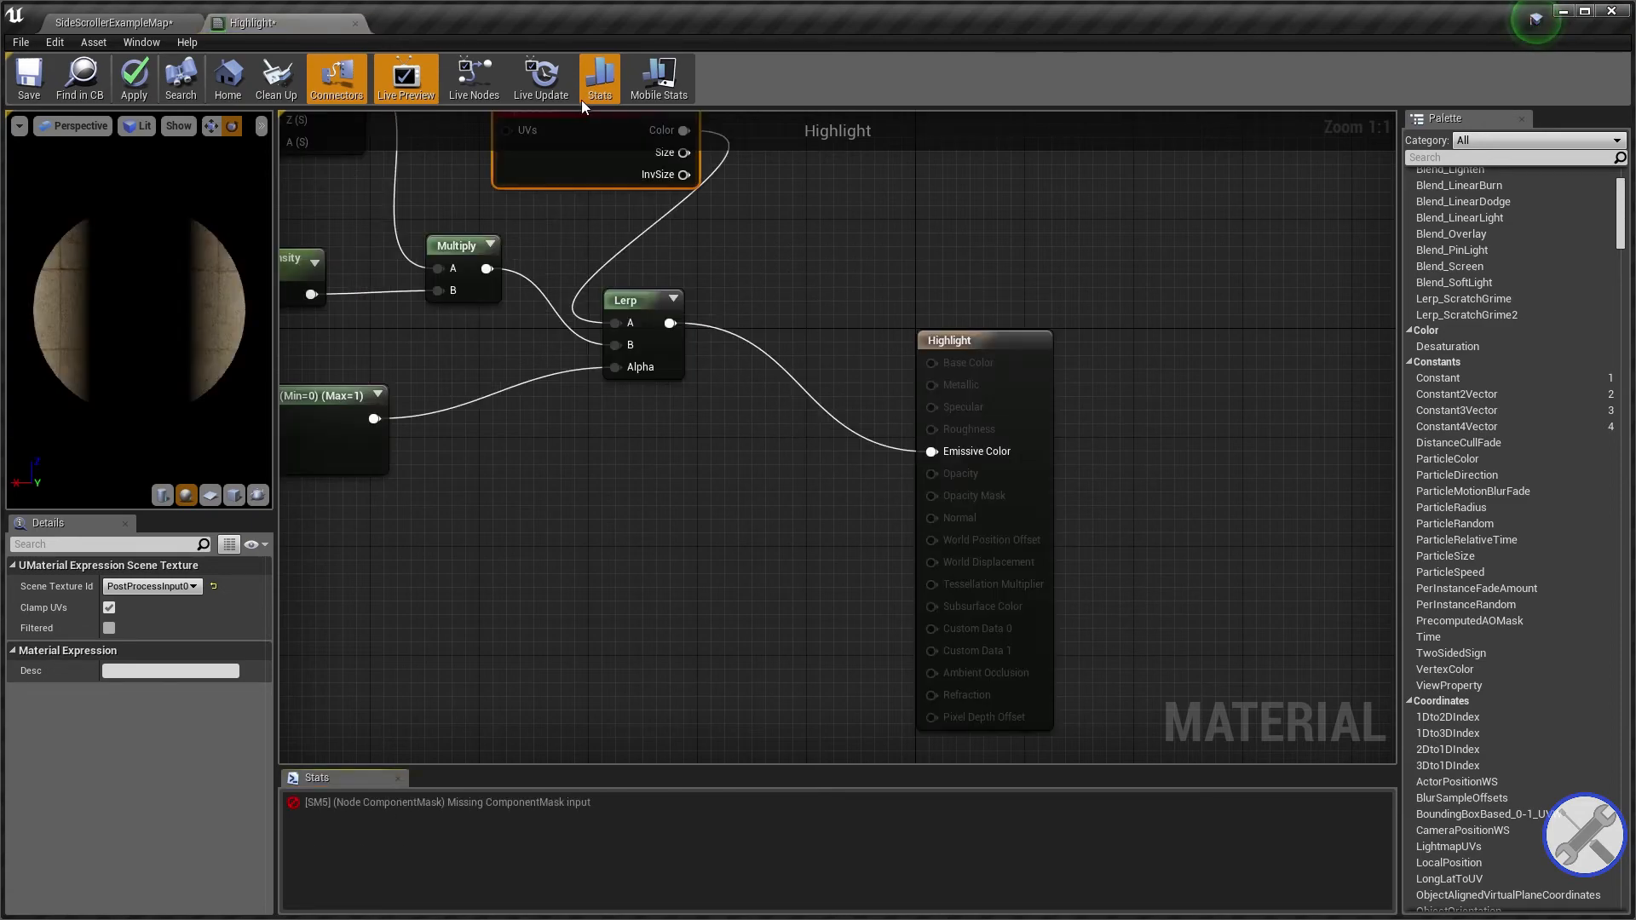
click(136, 83)
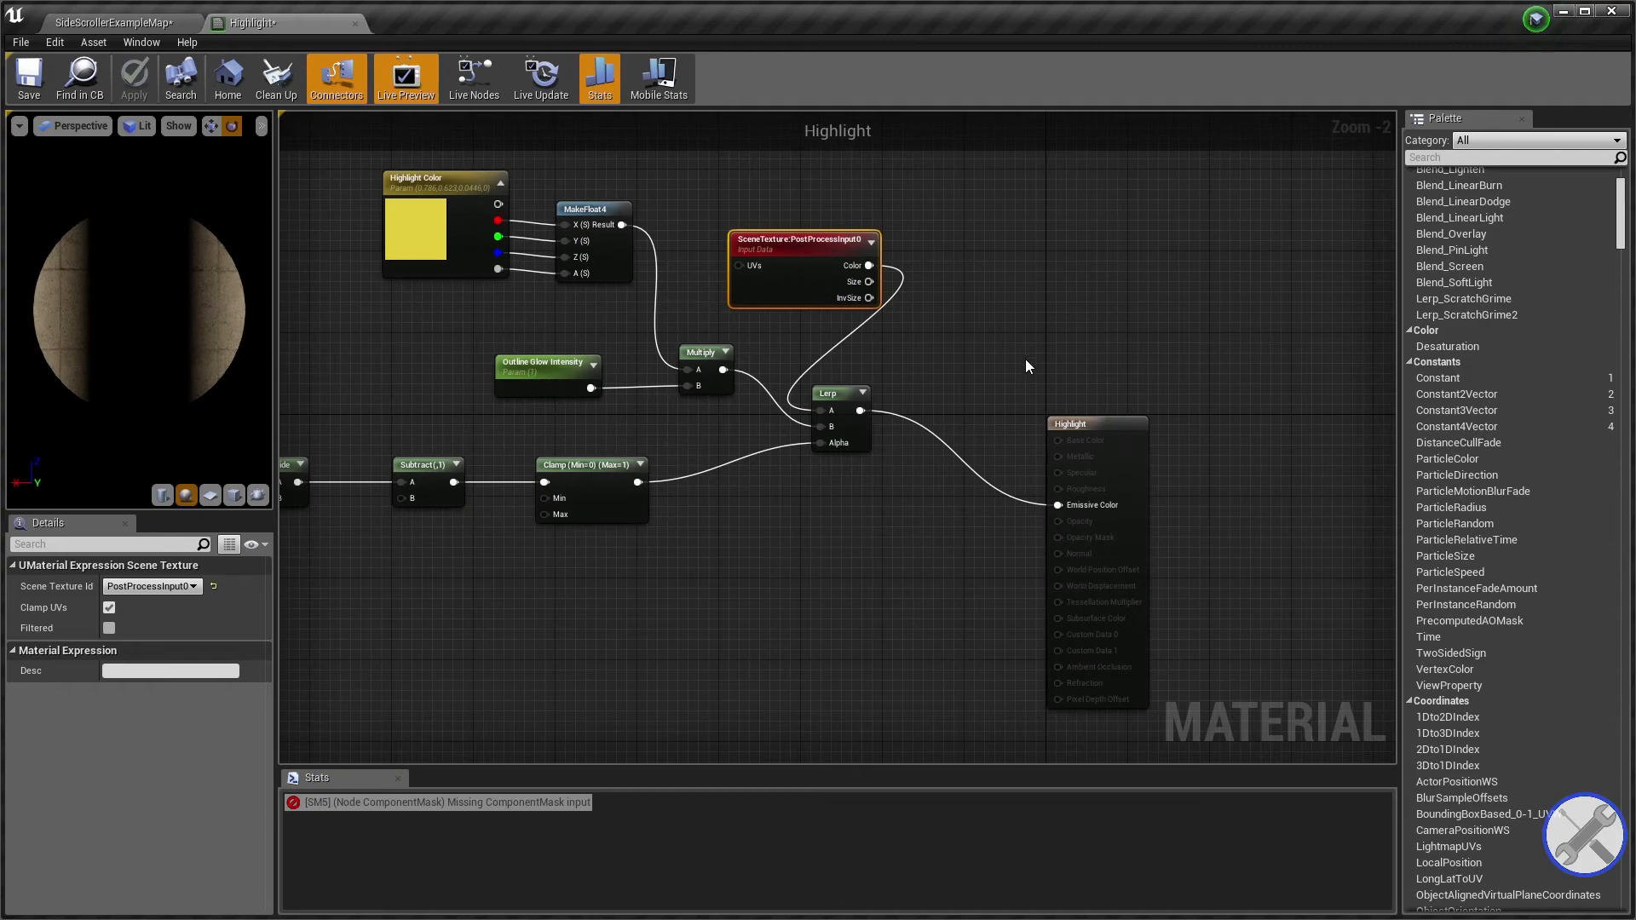
Wire up the missing input of the ComponentMask node and reapply the material.
right_drag(1025, 359, 1189, 441)
scroll(1189, 441, down, 3)
right_drag(443, 401, 843, 386)
right_drag(383, 384, 847, 347)
right_drag(528, 415, 782, 331)
scroll(784, 331, up, 4)
scroll(923, 355, up, 1)
right_drag(923, 355, 686, 316)
drag(665, 313, 874, 311)
right_drag(1041, 354, 714, 327)
scroll(771, 316, down, 1)
right_drag(1249, 128, 578, 220)
scroll(579, 221, down, 2)
right_drag(1293, 172, 809, 179)
right_drag(1310, 228, 747, 322)
scroll(746, 322, up, 2)
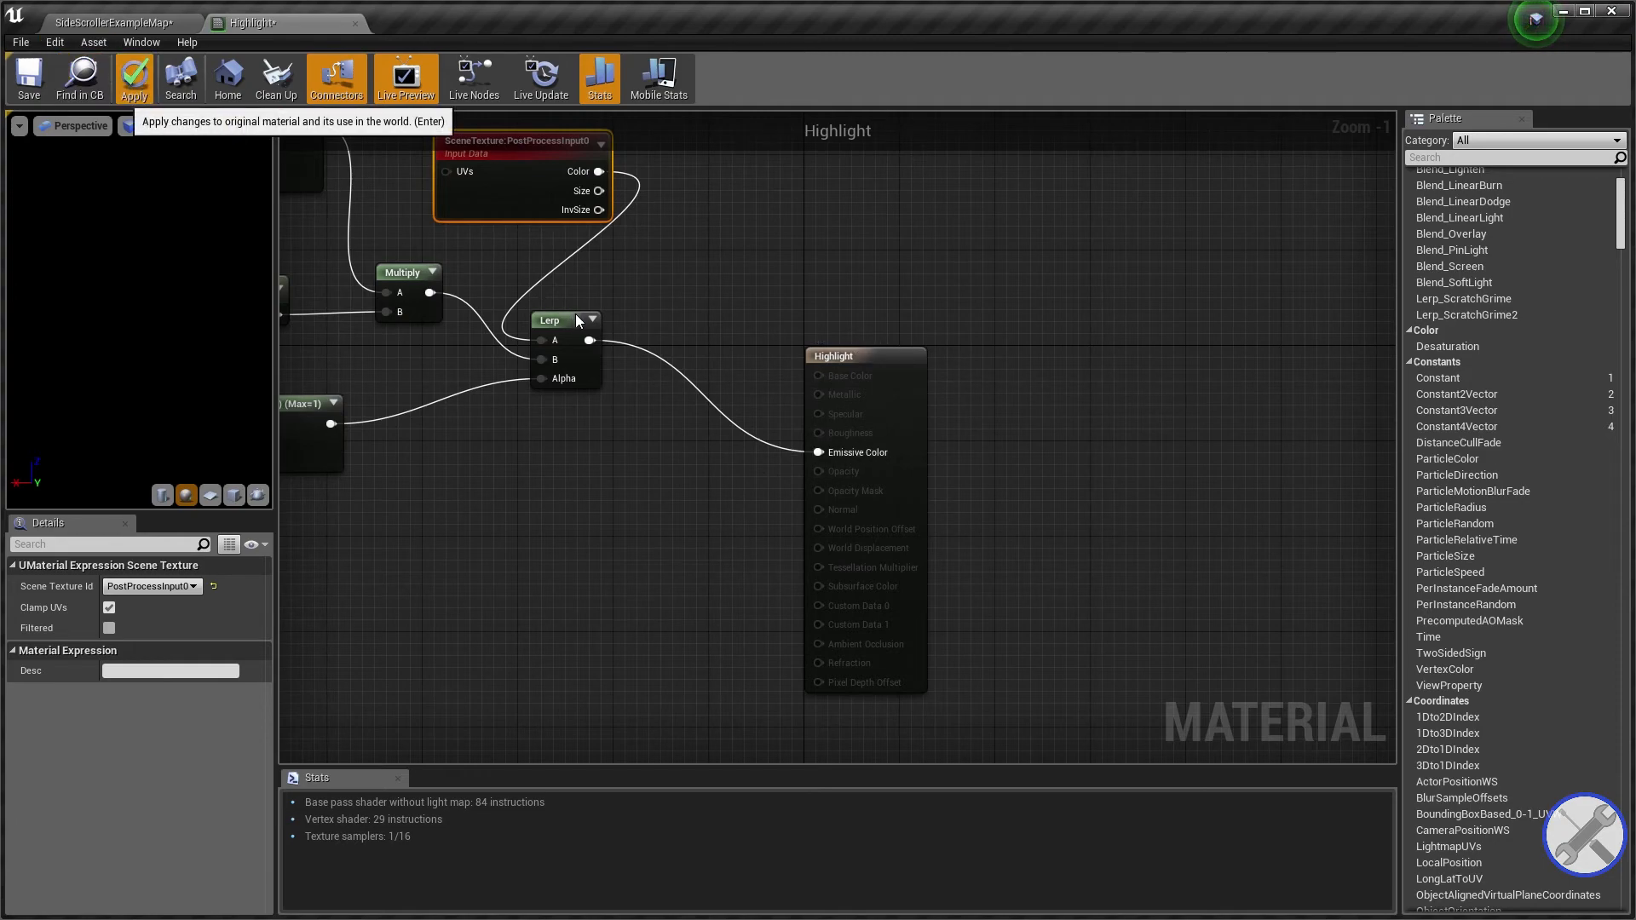
key(Return)
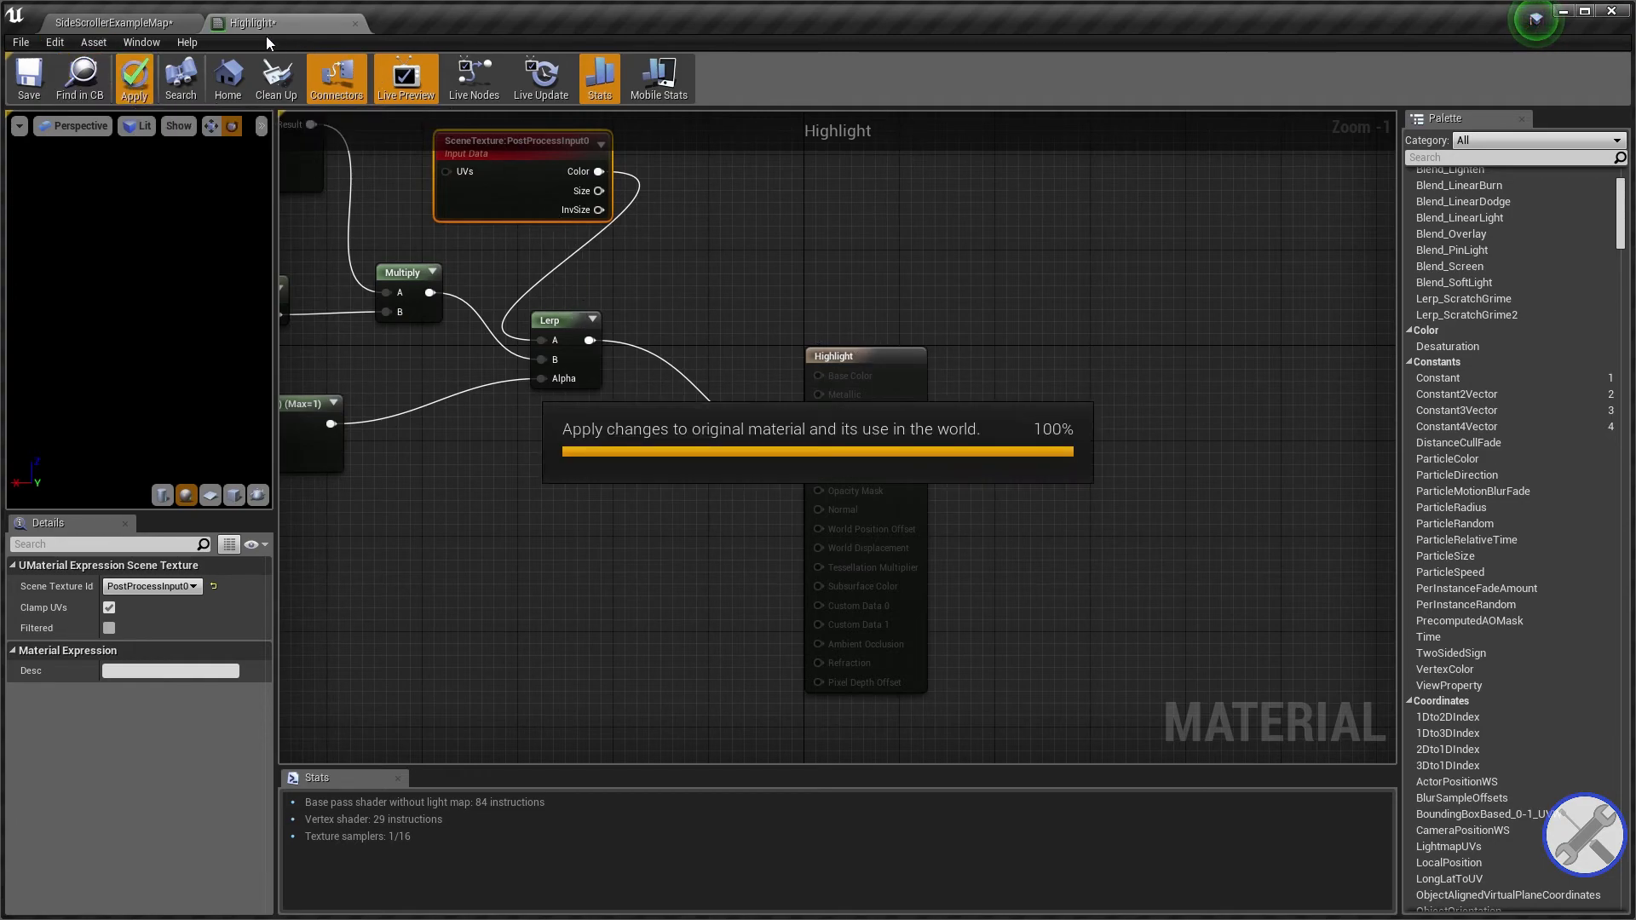
Switch to the SideScrollerExampleMap level and place a Post Process Volume in the scene.
click(142, 24)
text(post)
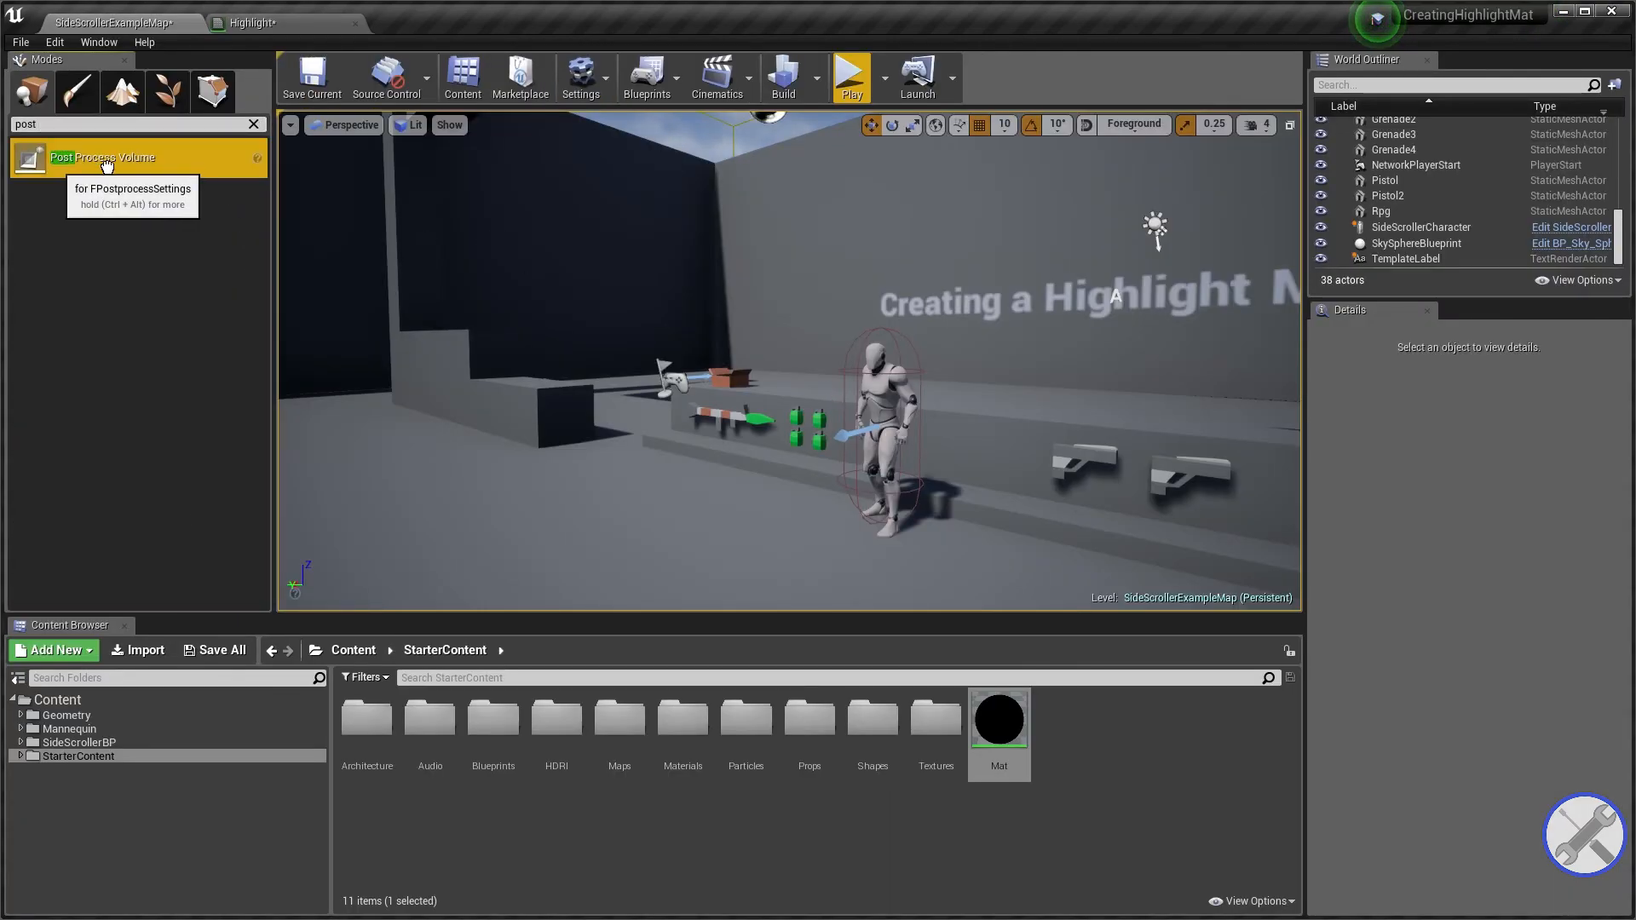
drag(106, 159, 486, 352)
right_drag(486, 352, 993, 315)
Enable Unbound on the new post process volume so it affects the whole level.
scroll(1499, 614, down, 1)
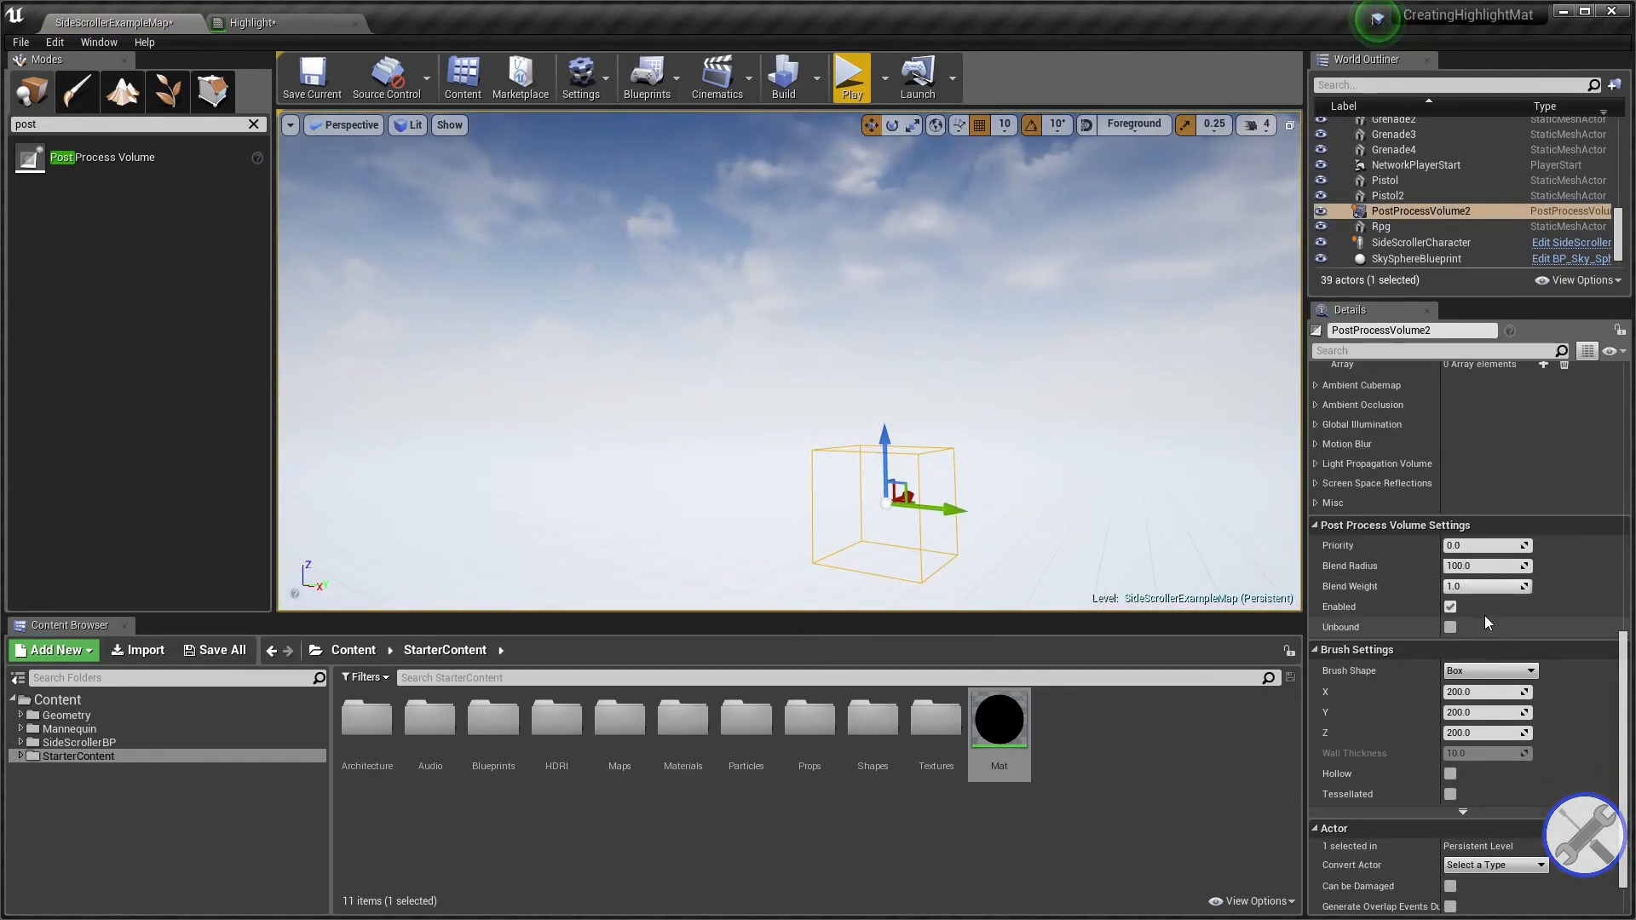
click(1450, 628)
right_drag(937, 358, 622, 366)
right_drag(1063, 318, 946, 333)
mouse_move(938, 244)
right_down()
mouse_move(988, 252)
mouse_move(904, 247)
mouse_move(938, 244)
right_up()
right_drag(908, 331, 545, 341)
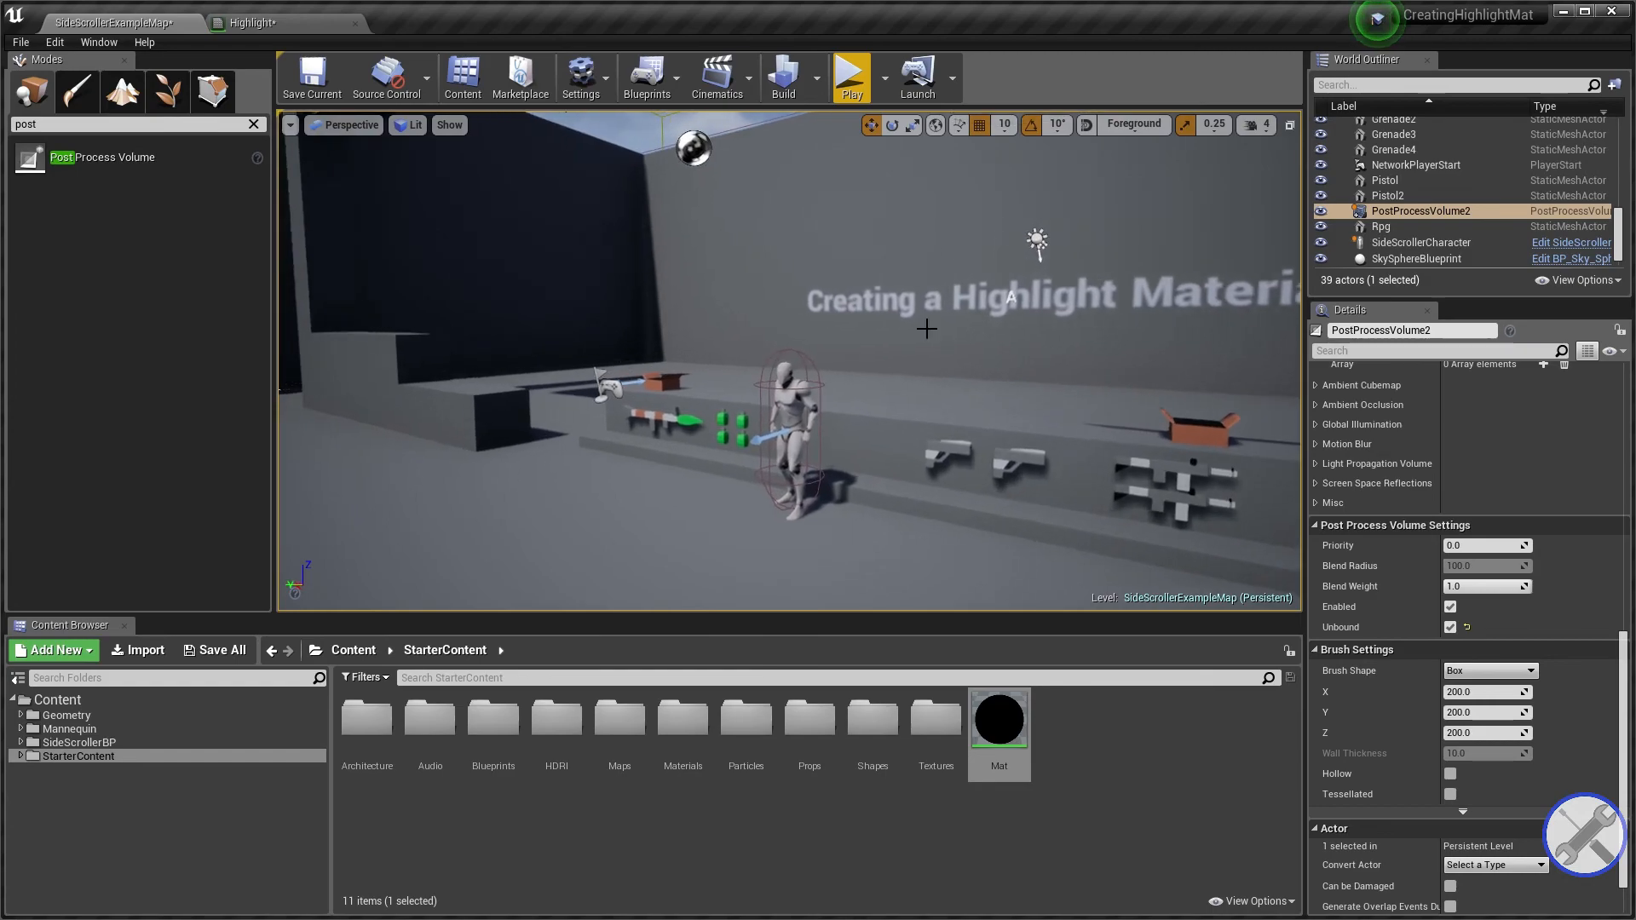
Add an Asset reference element to the volume's Post Process Materials array.
scroll(1512, 499, up, 3)
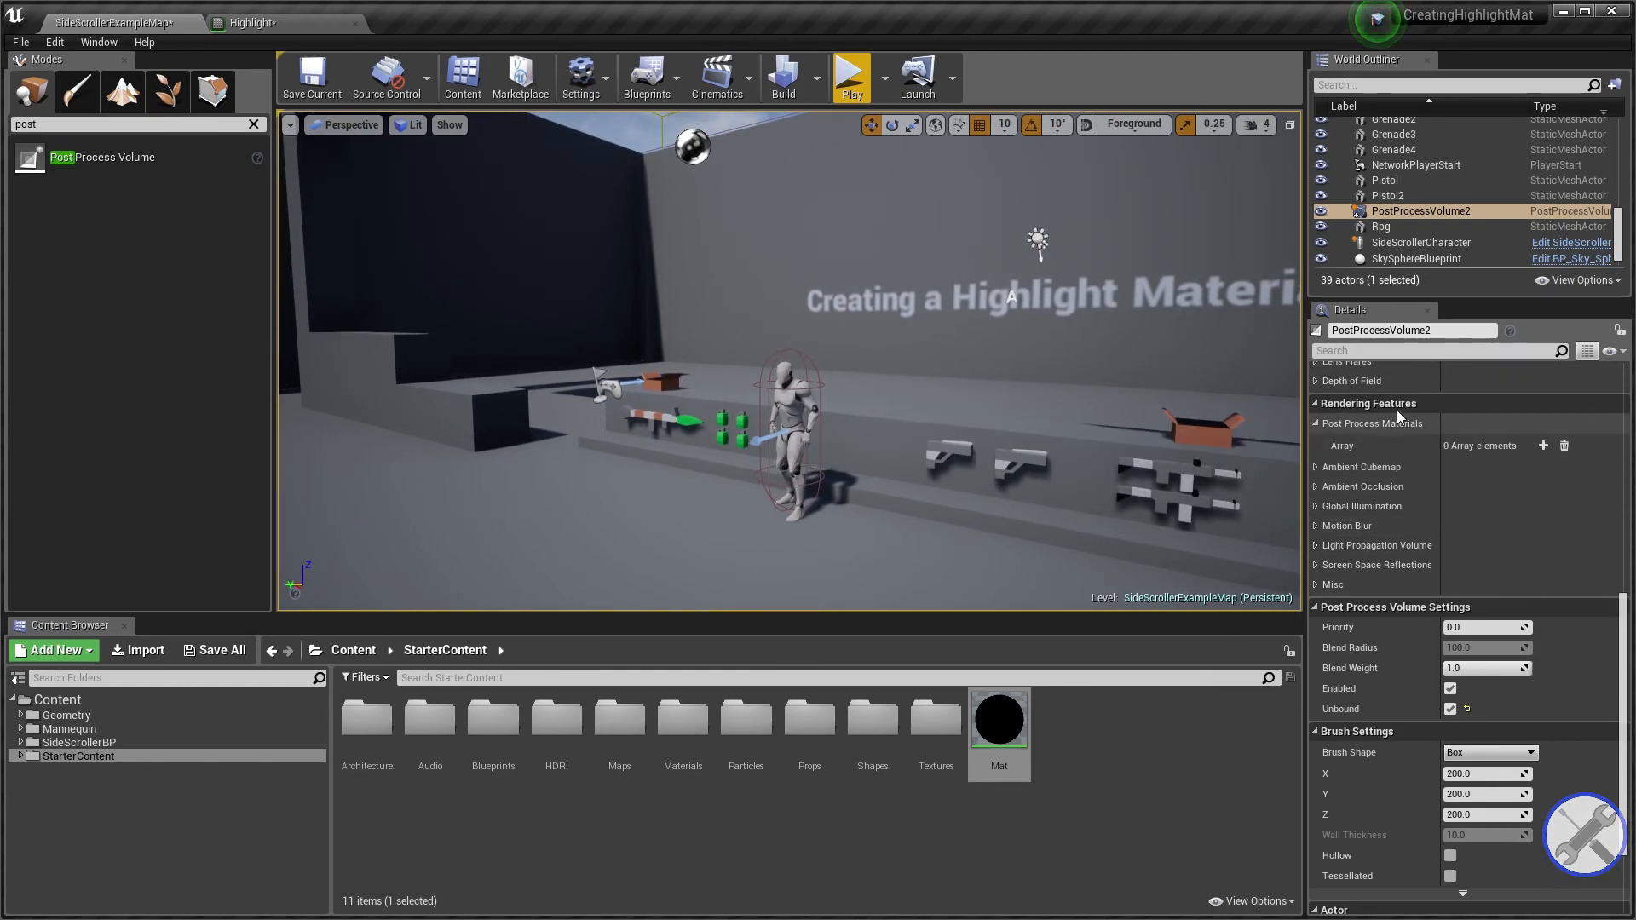
click(1542, 447)
click(1500, 469)
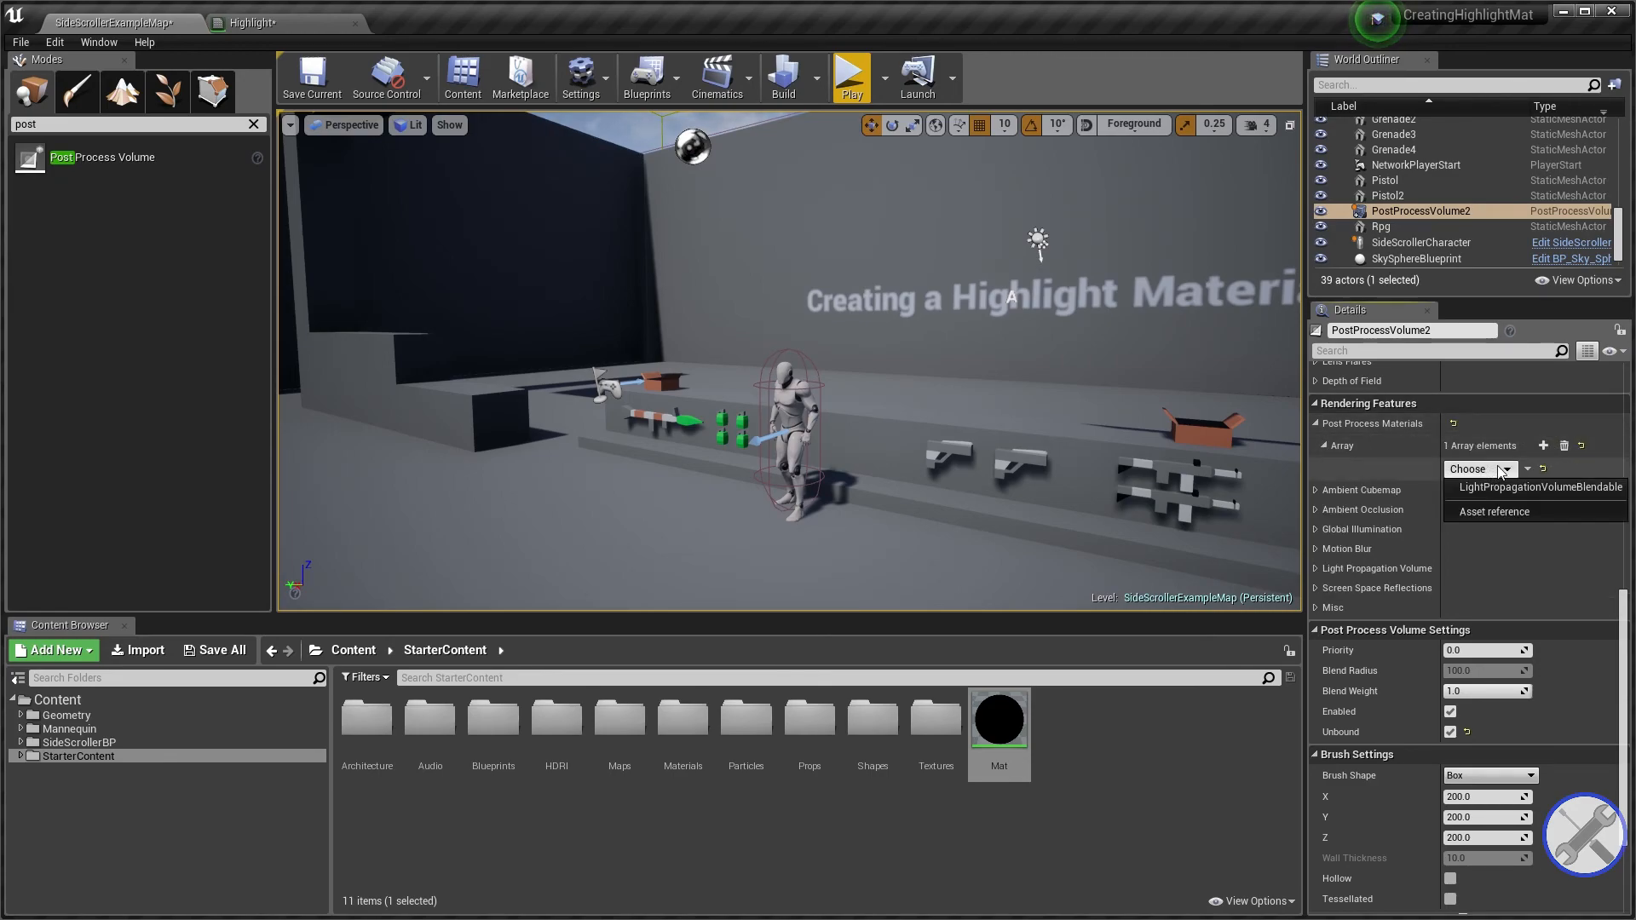
click(1525, 510)
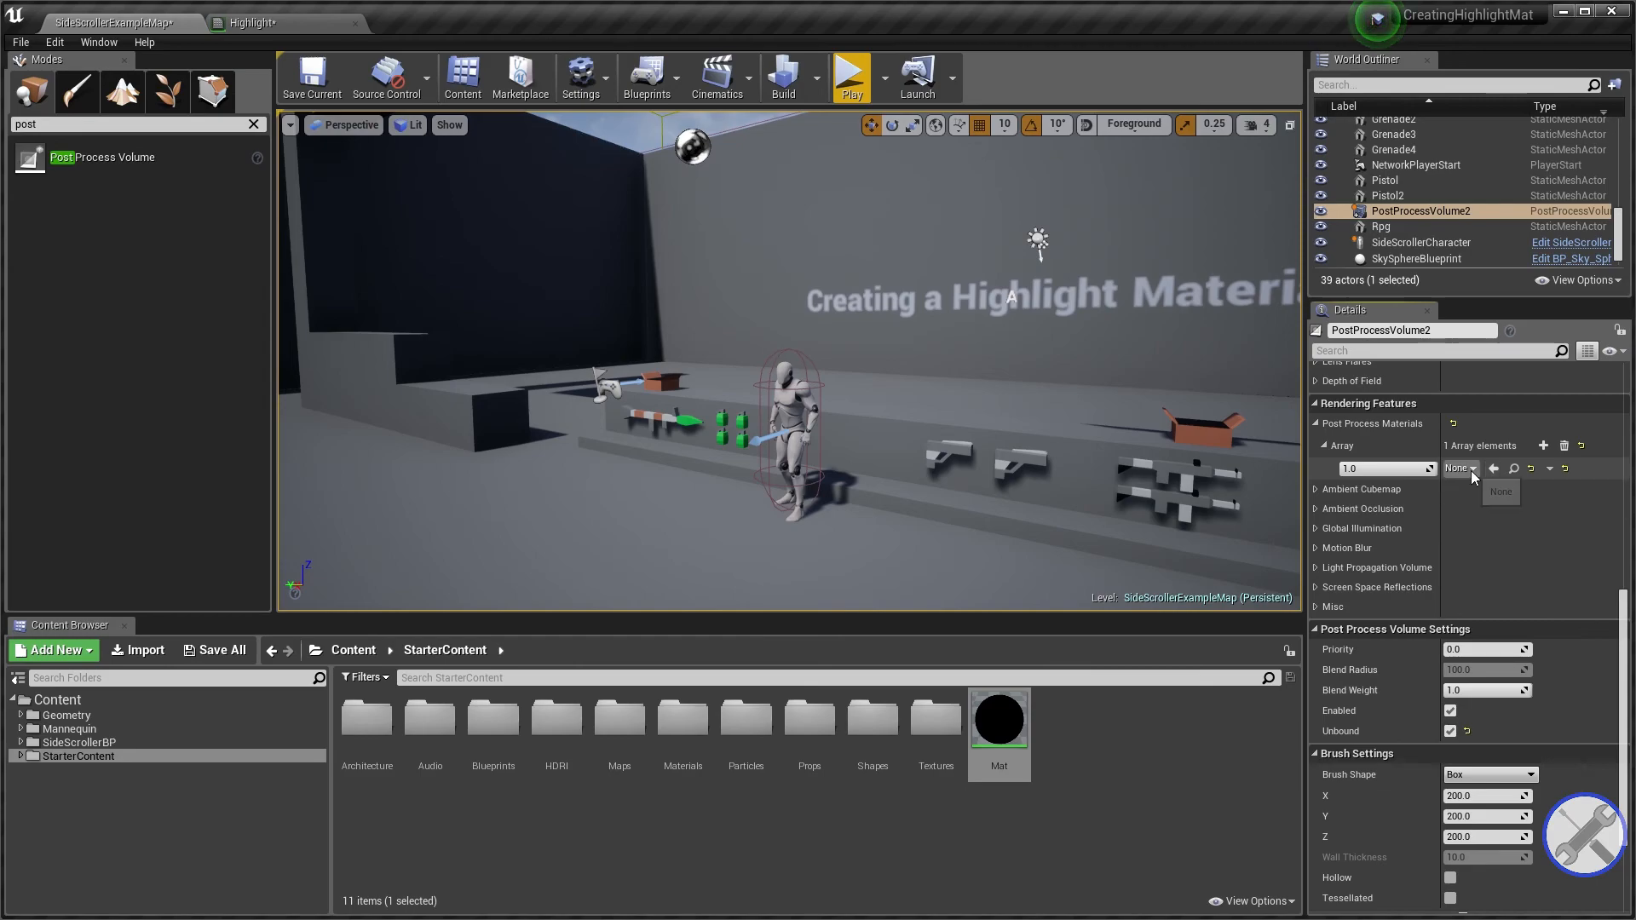
Assign the Highlight material to the new Post Process Materials element.
click(1465, 469)
text(Hihg)
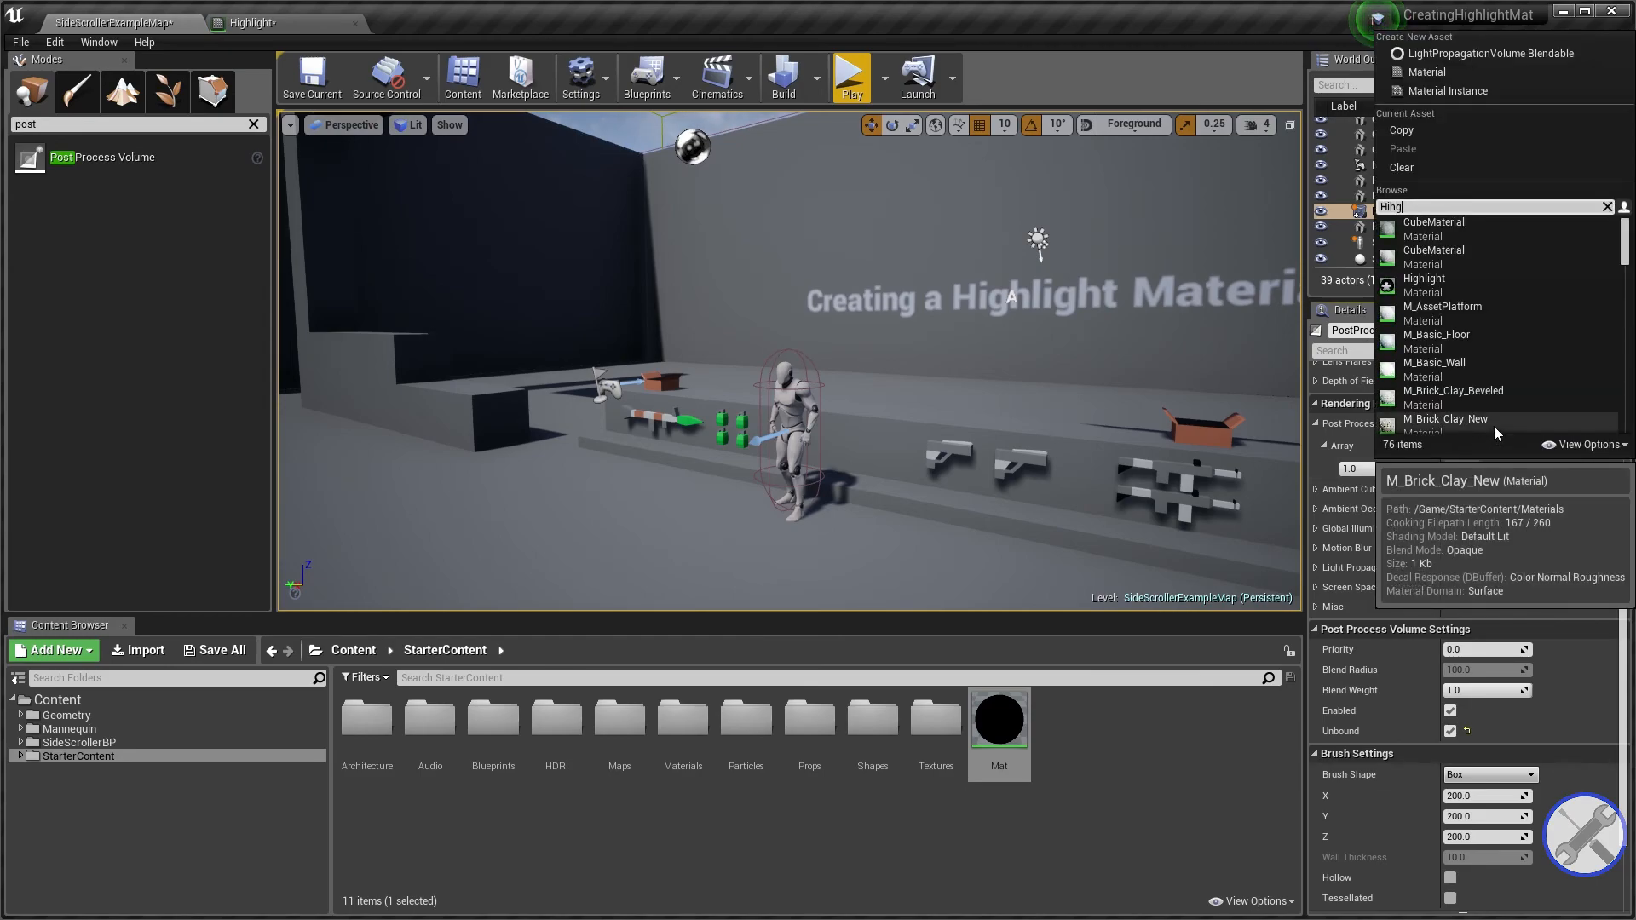
key(BackSpace)
key(BackSpace)
text(gh)
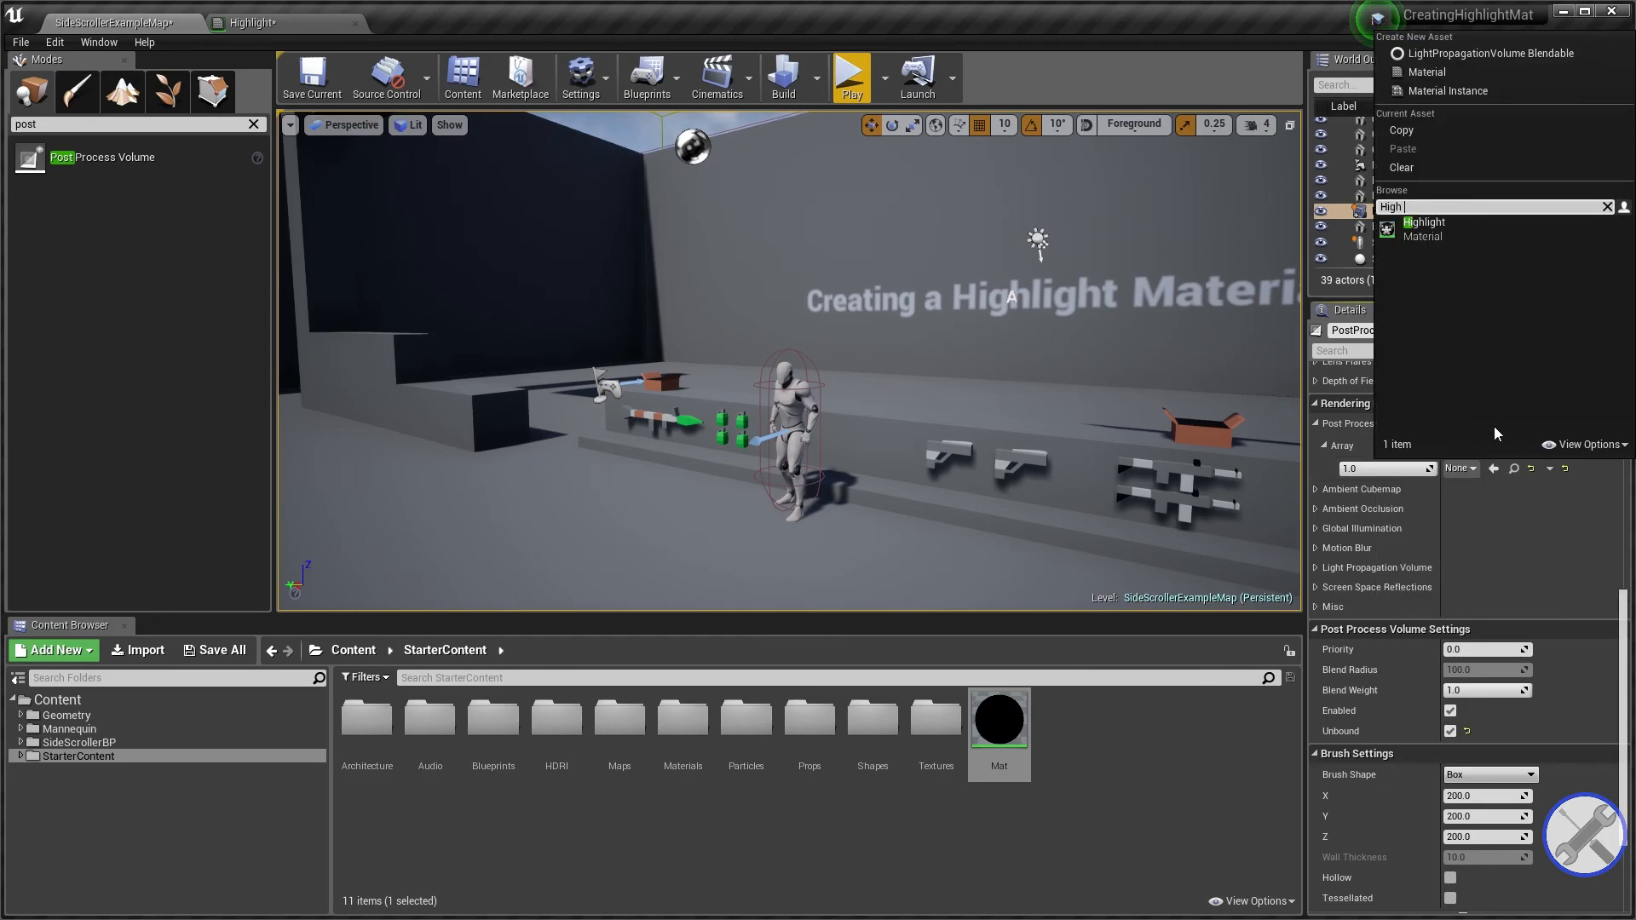
click(1492, 234)
Select both pistols in the level and disable their Render CustomDepth Pass option, then deselect them to check their outlines.
key(a)
right_drag(1000, 294, 1074, 333)
key(w)
key(d)
key(d)
right_drag(937, 388, 770, 393)
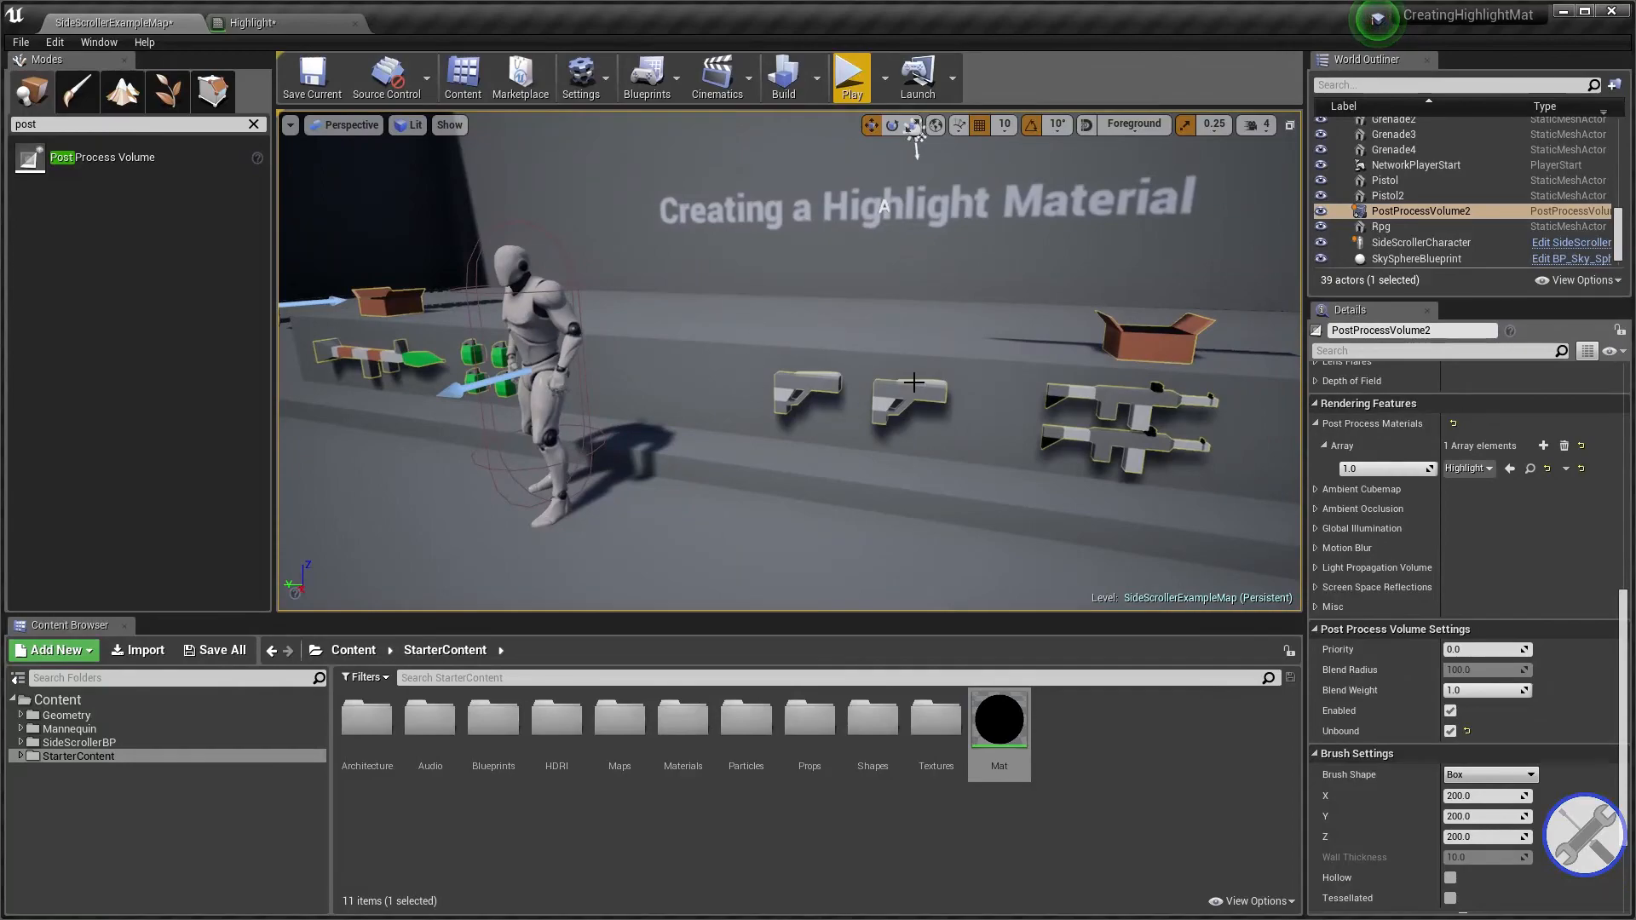
click(840, 383)
ctrl+click(805, 385)
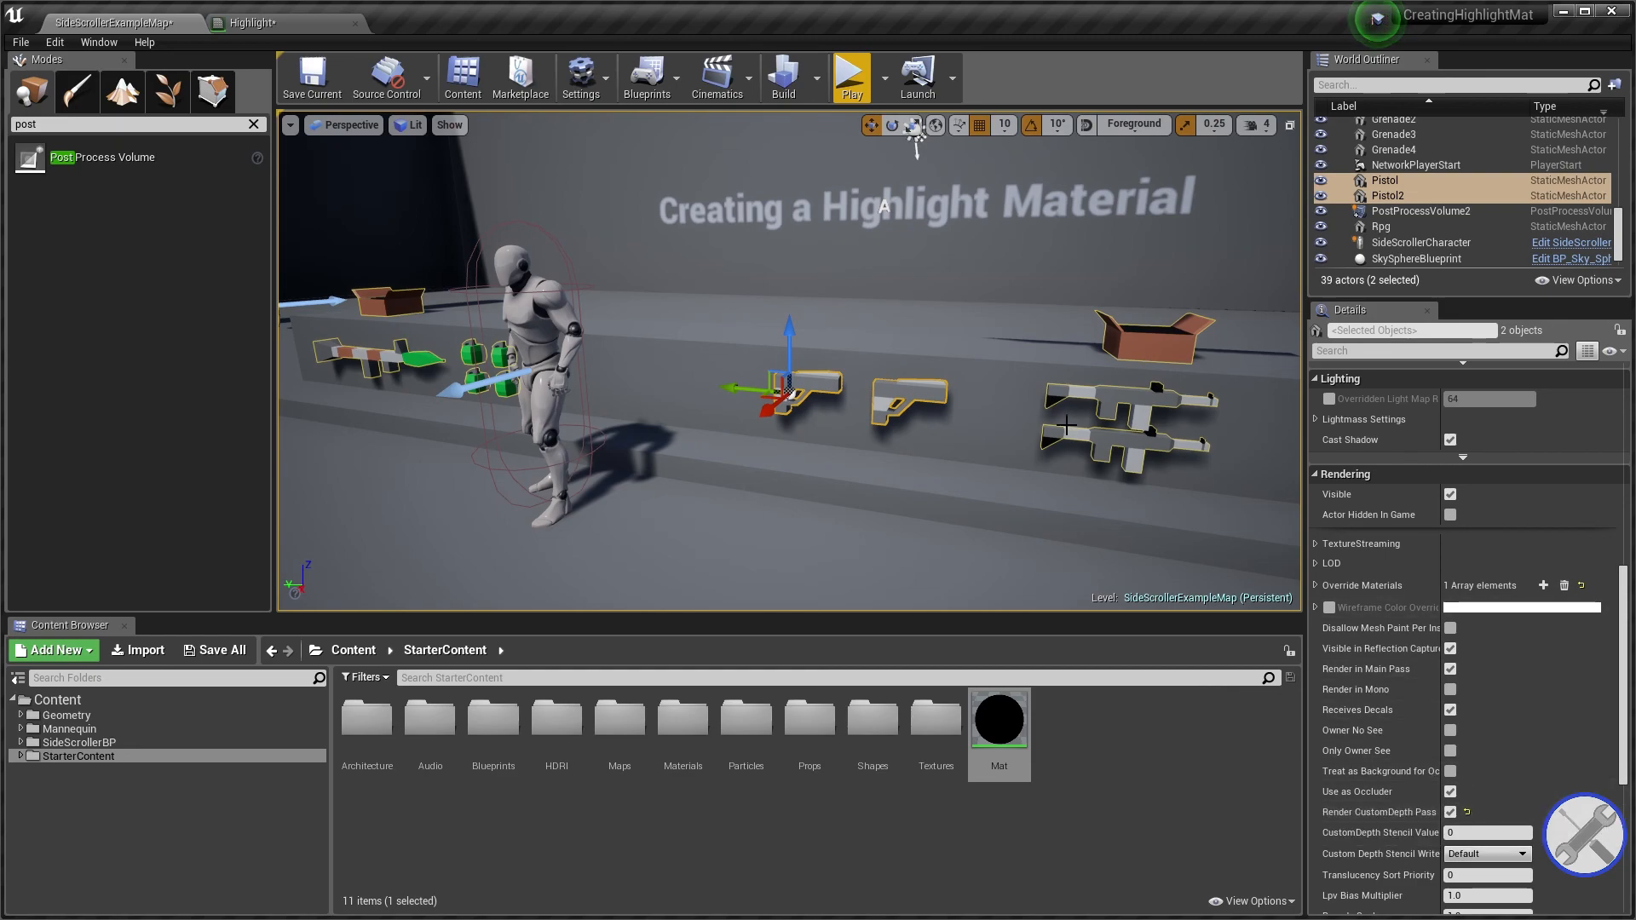
click(1450, 812)
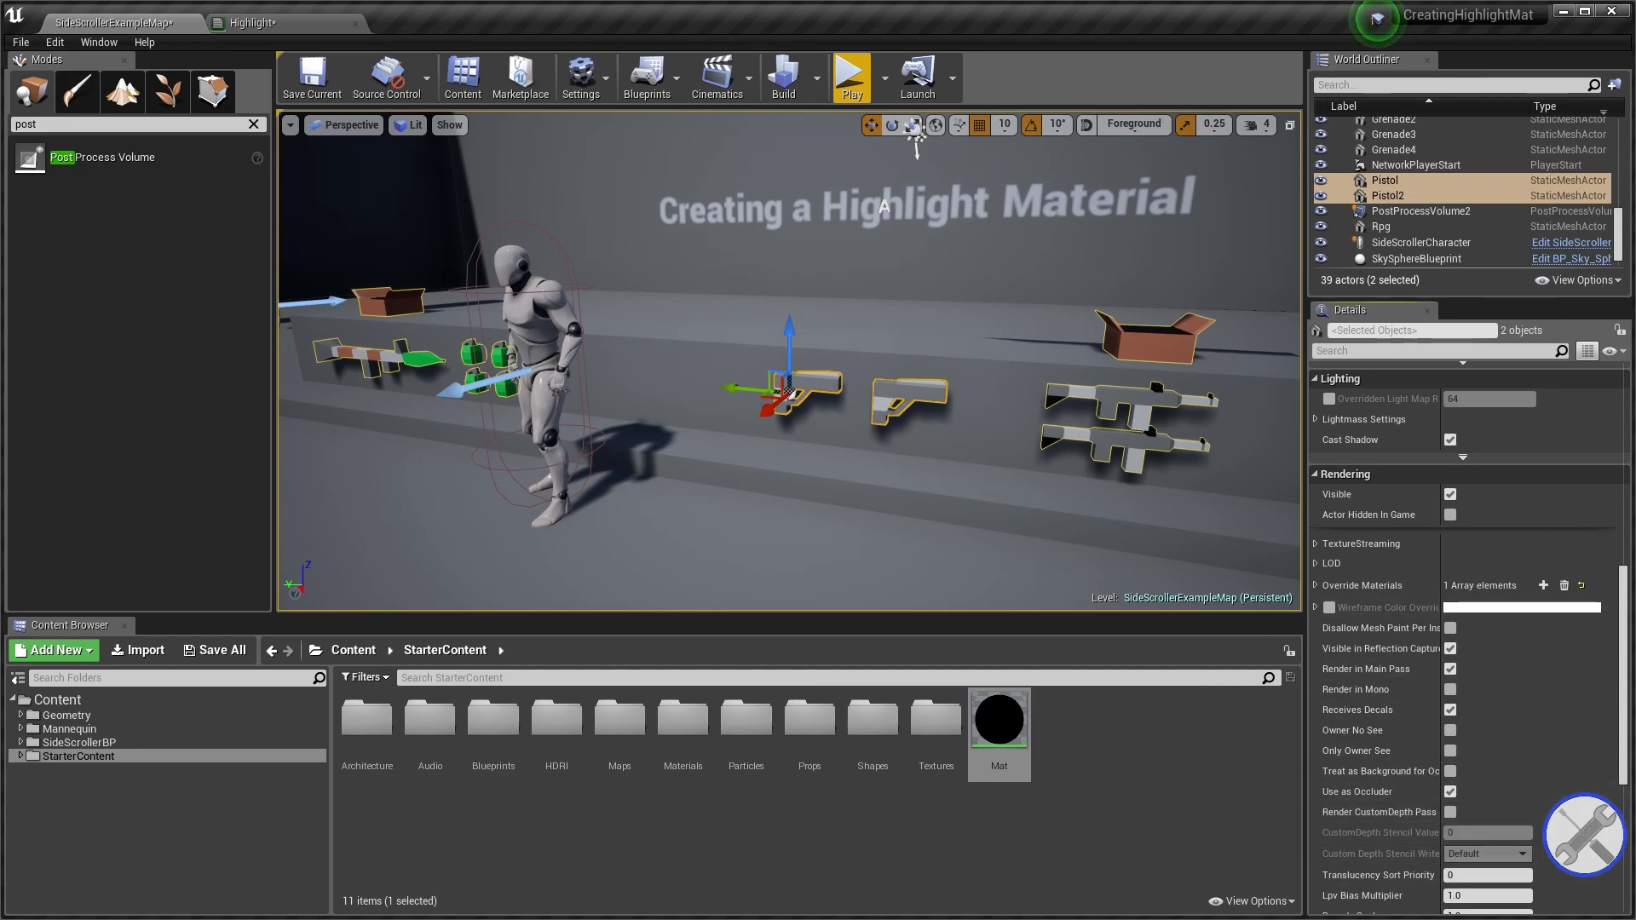
click(909, 390)
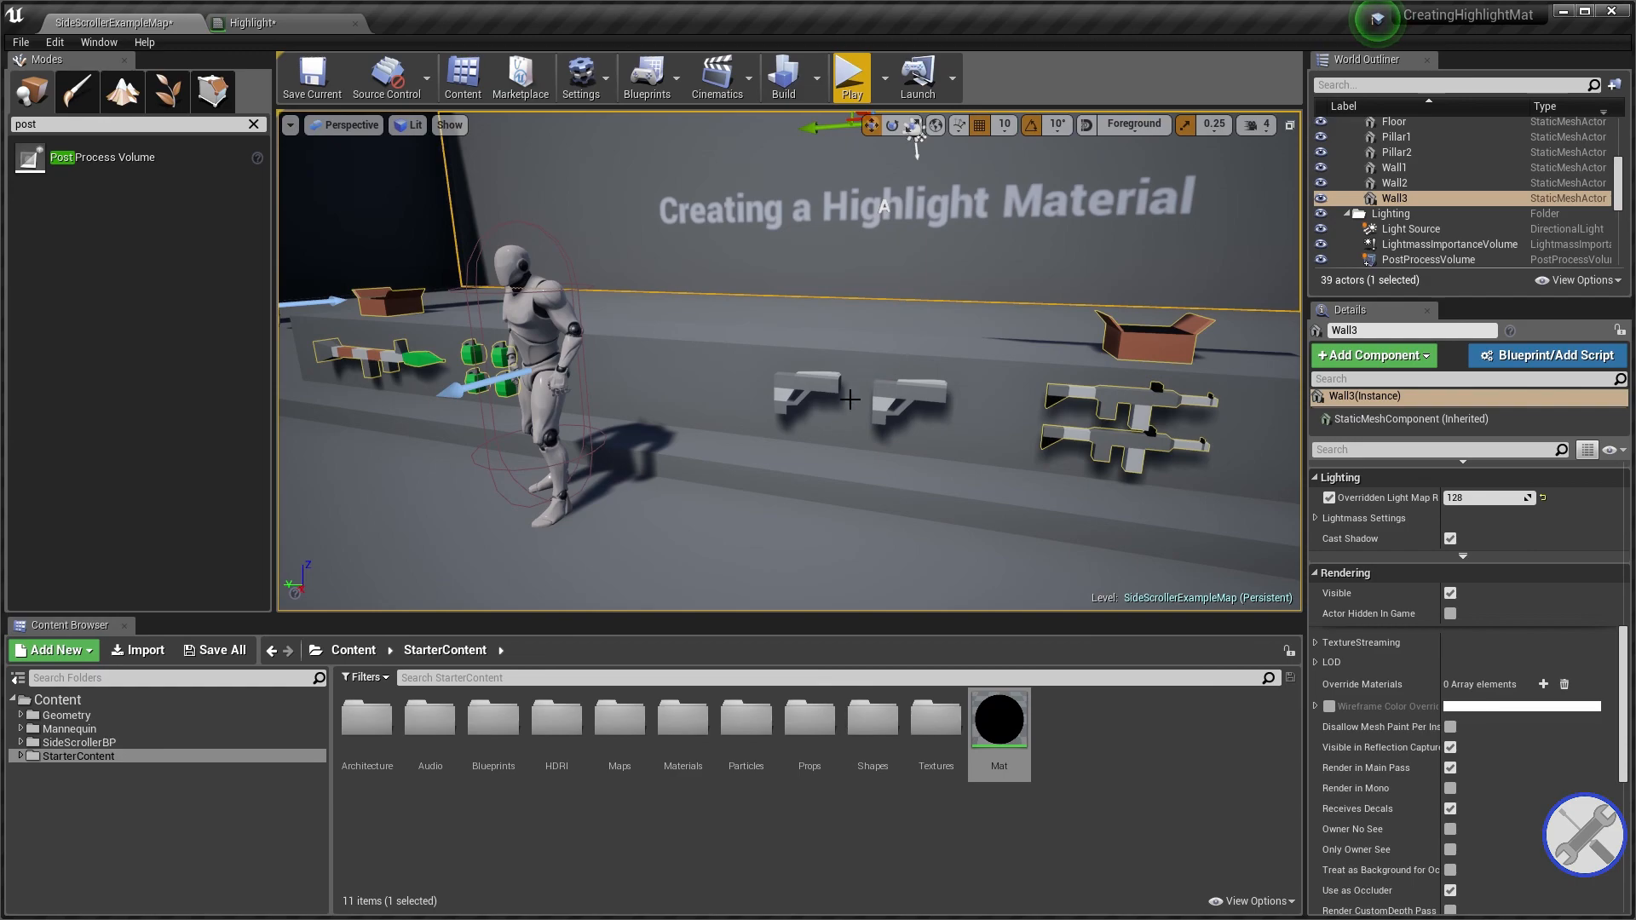
Reselect both pistols and enable their Render CustomDepth Pass option.
click(817, 385)
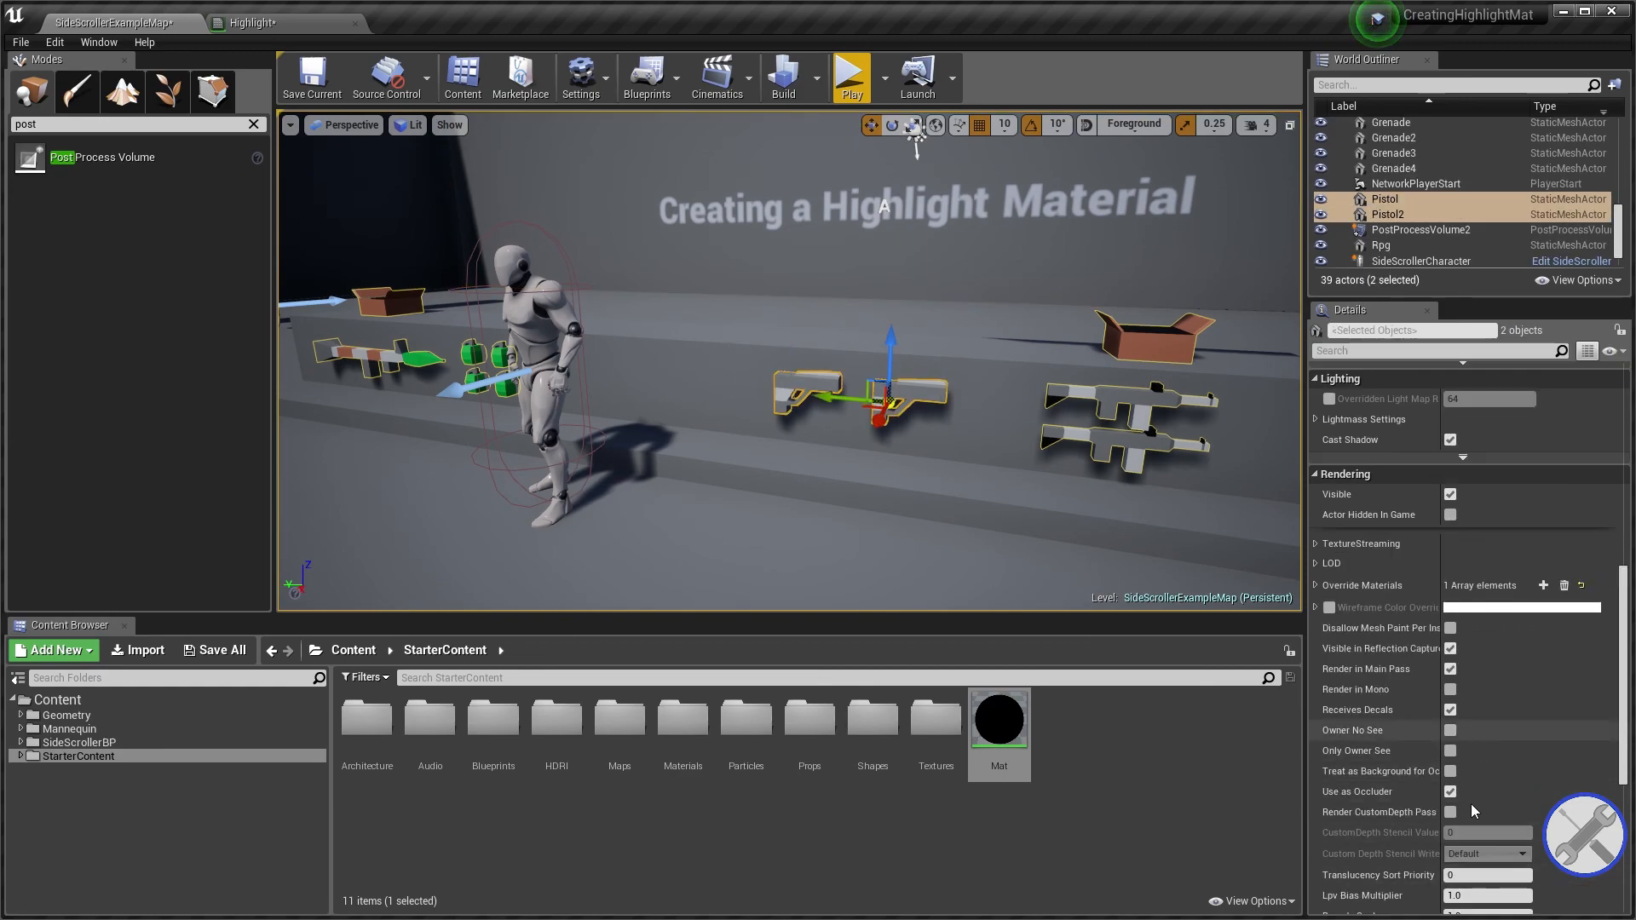
click(1451, 812)
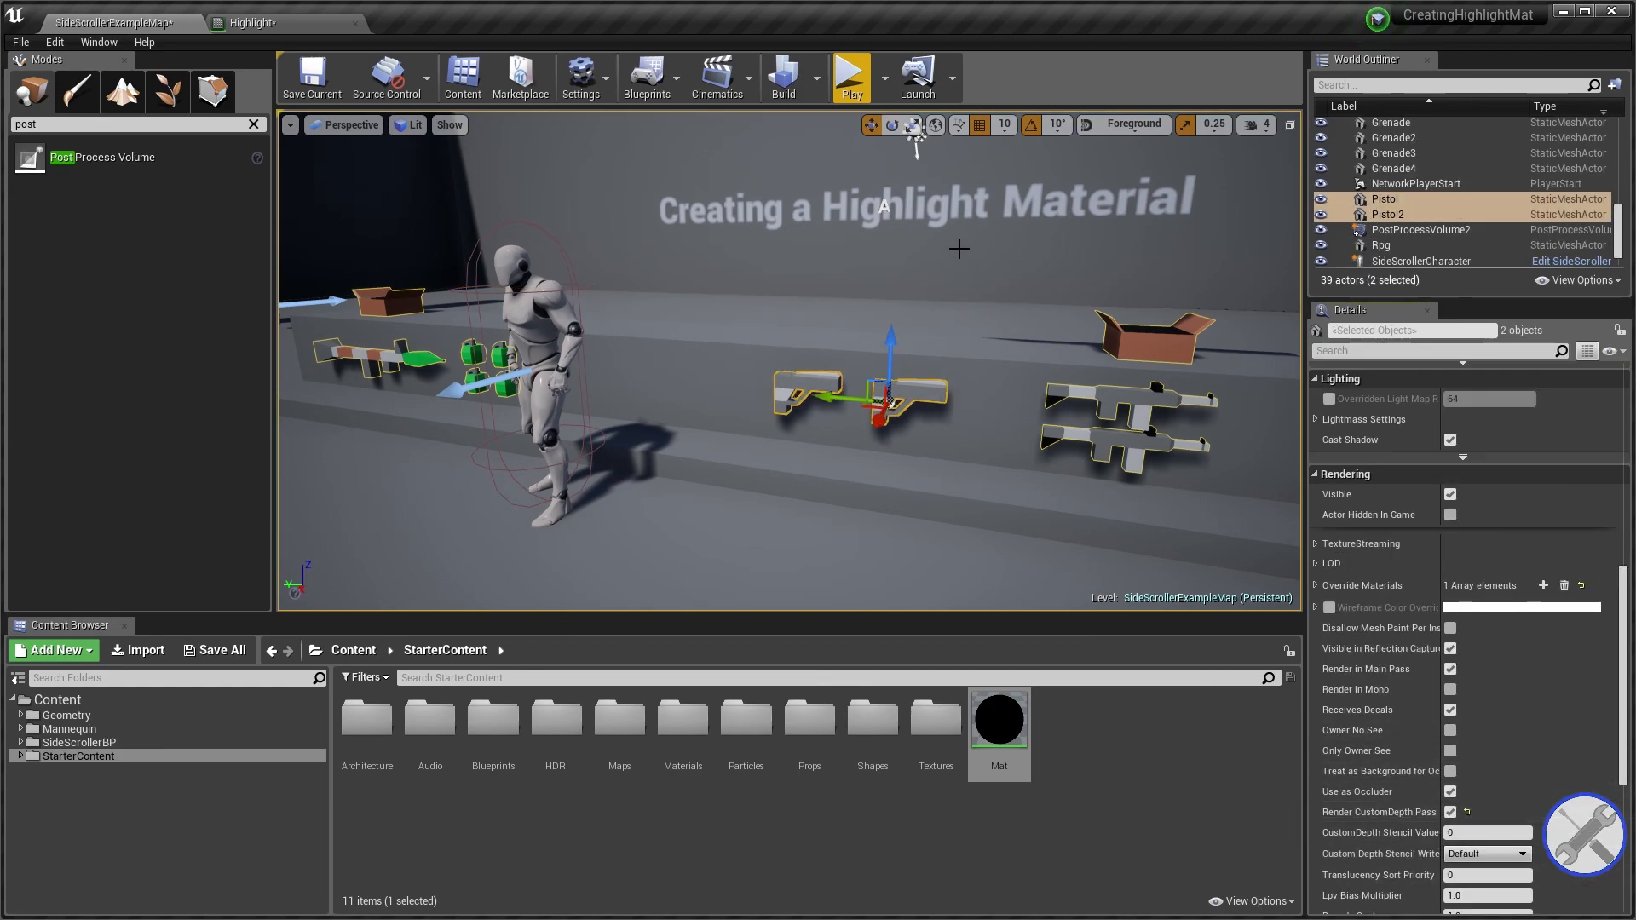
Play the level and run and jump the character past the weapons to examine their highlight outlines.
click(851, 77)
key(a)
key(d)
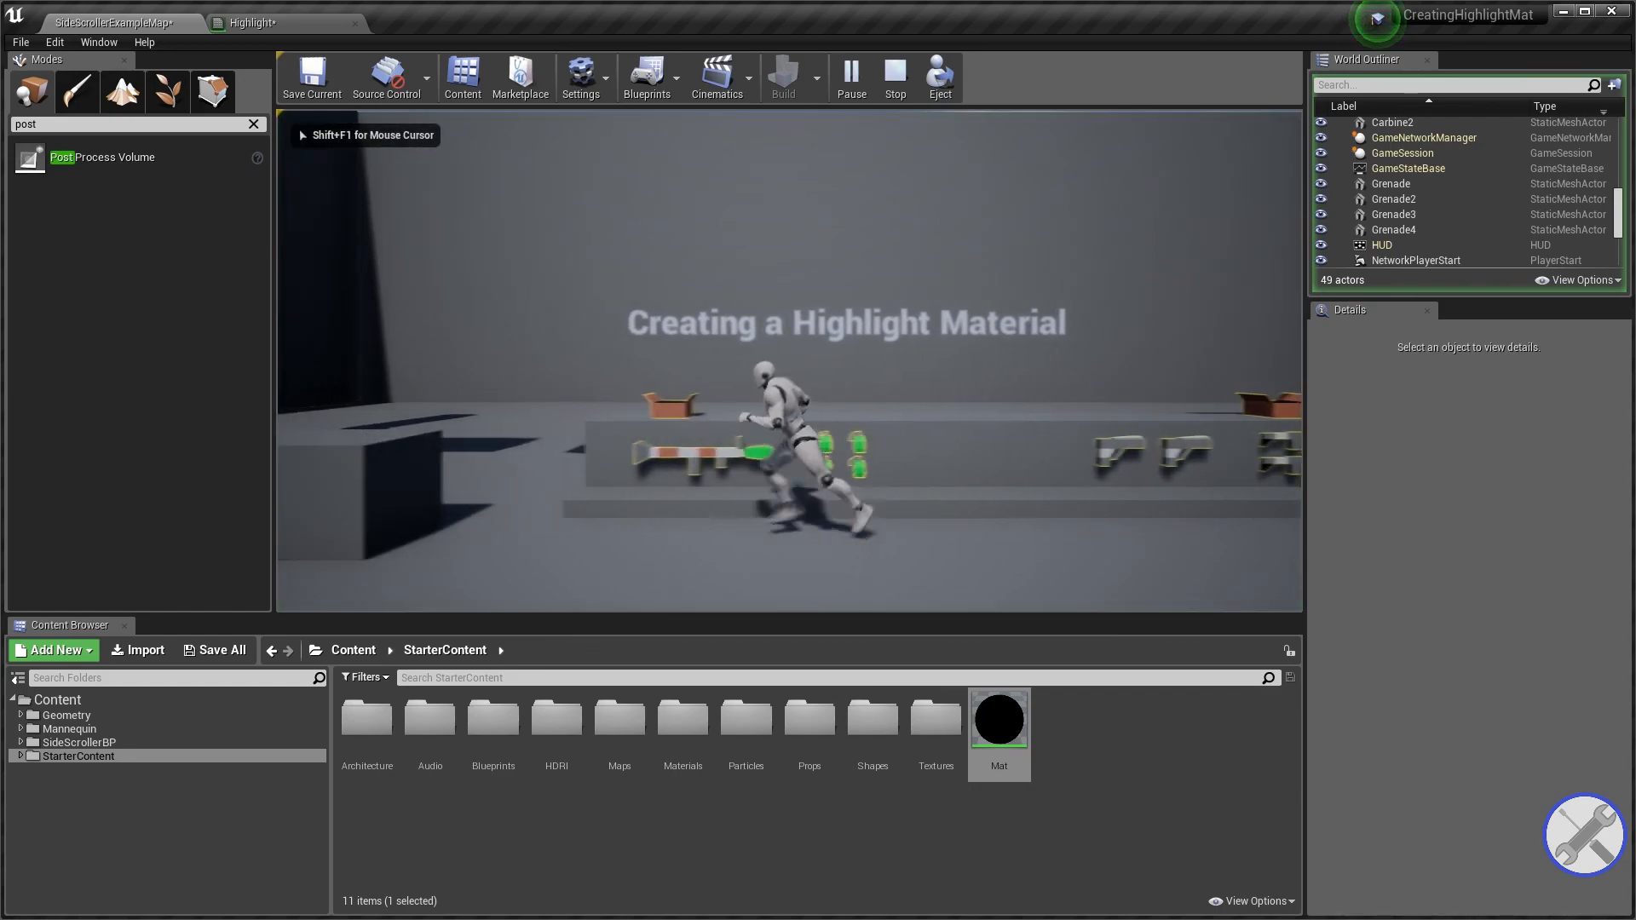
key(space)
key(a)
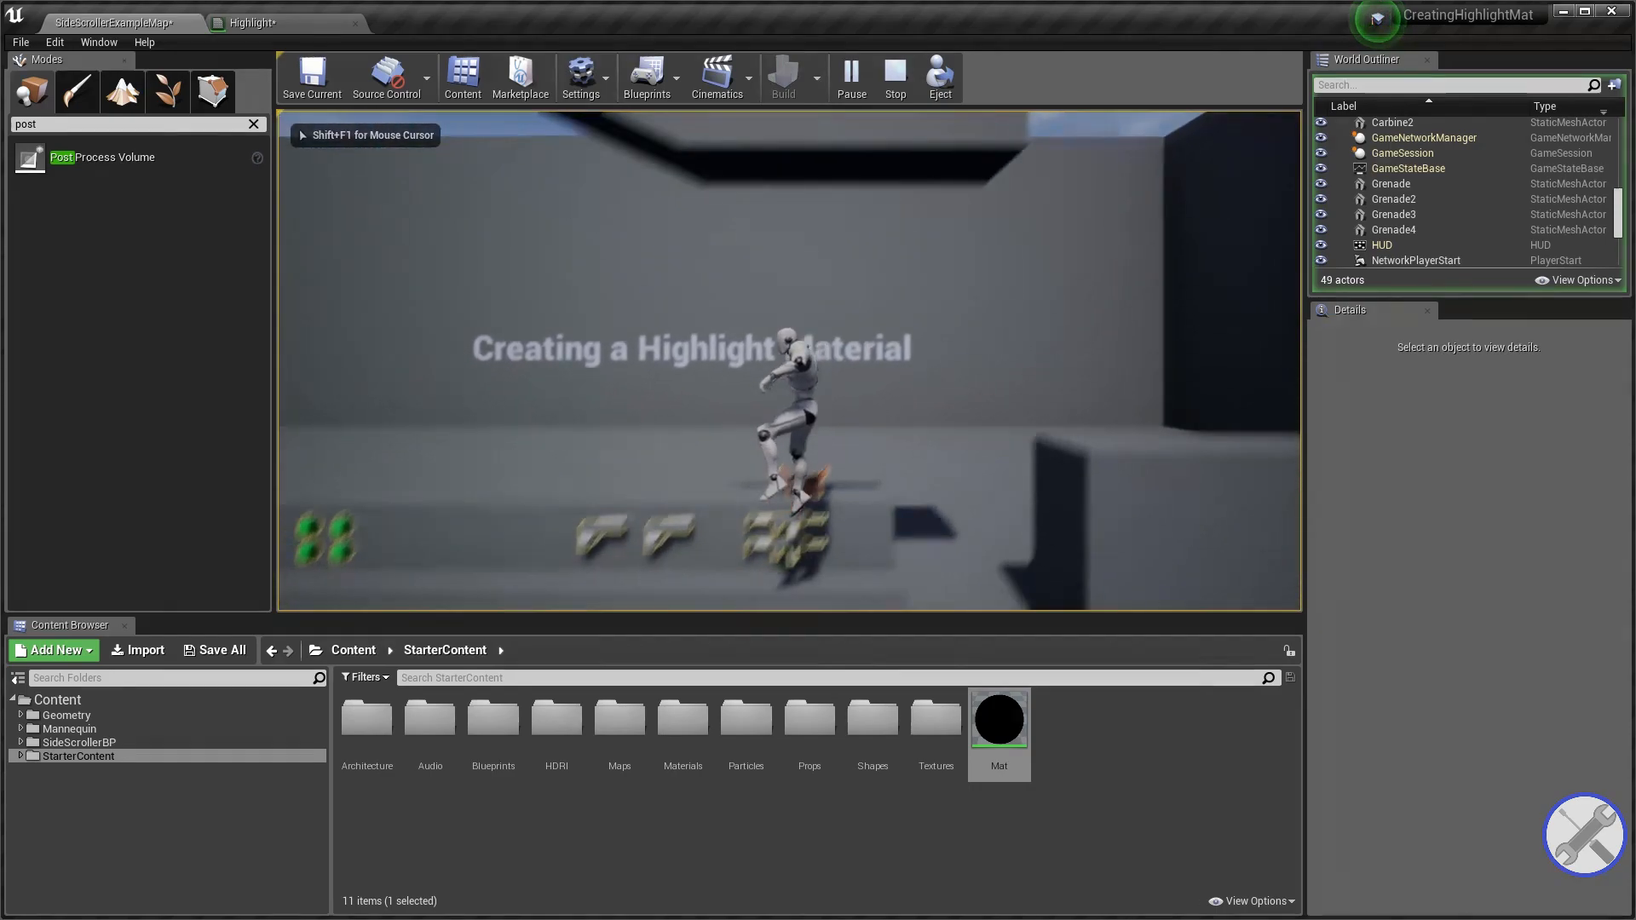